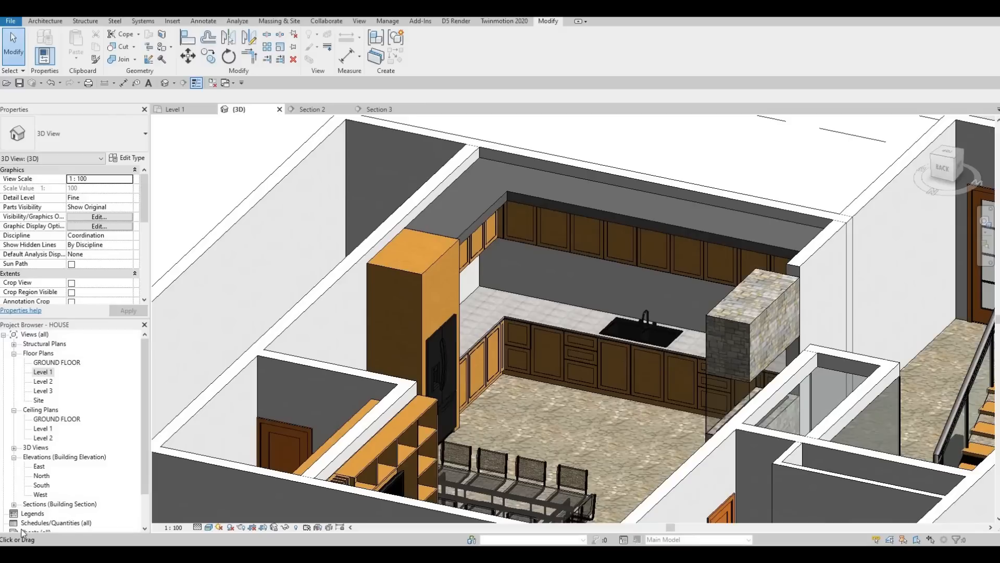
Step: Open the Section 3 view and edit the kitchen cabinet generic model in place
scroll(562, 329, up, 3)
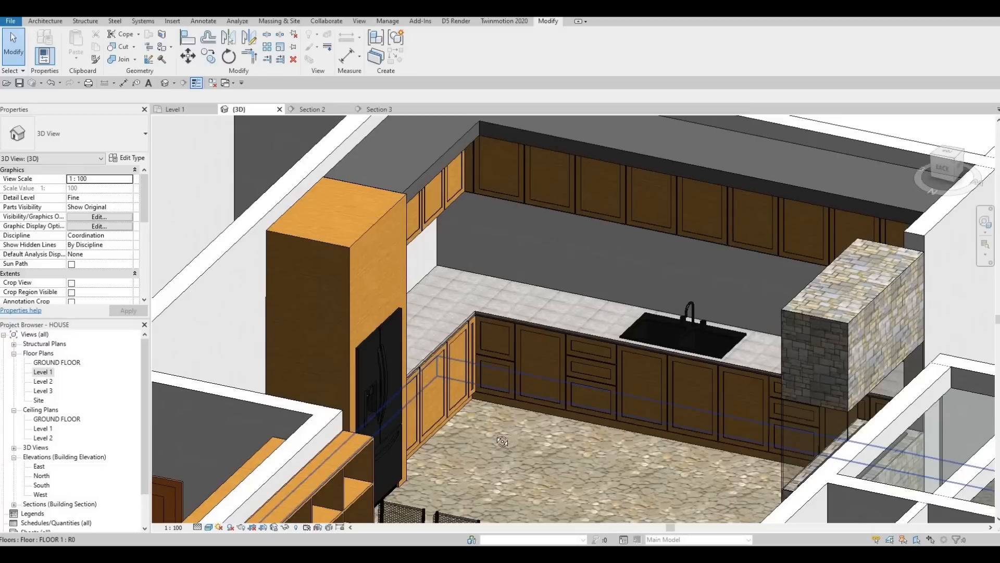
shift+middle_drag(460, 435, 443, 433)
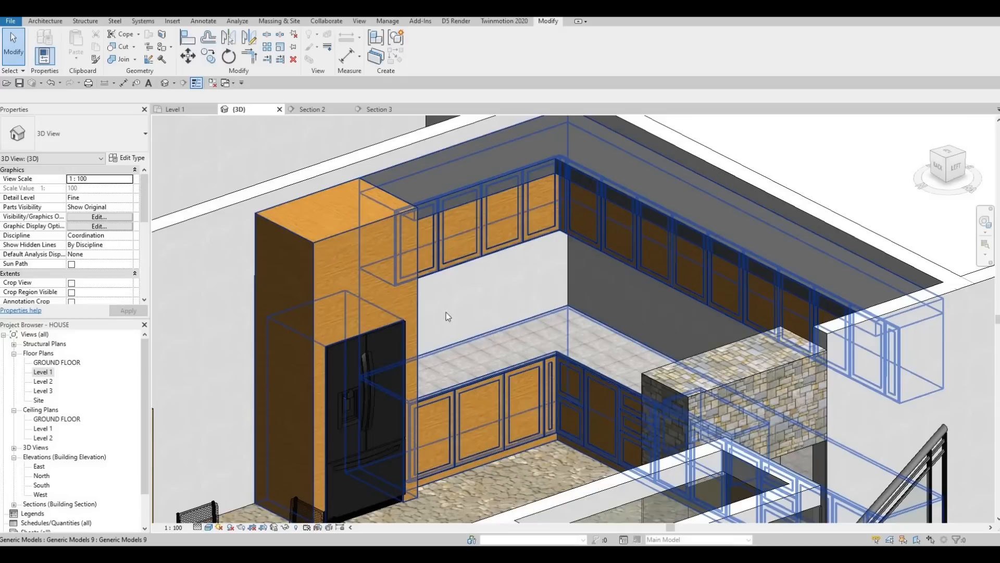
click(379, 108)
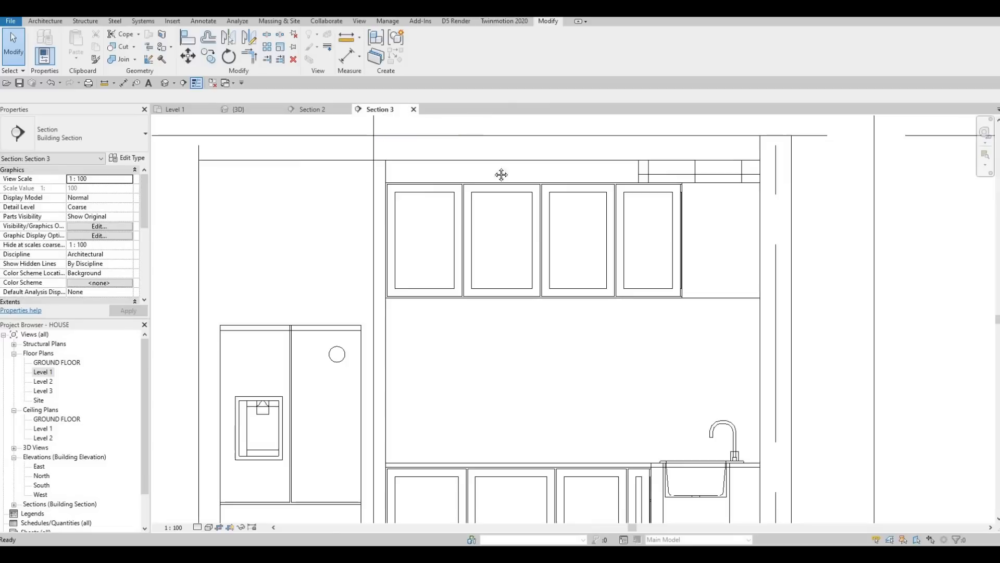
scroll(442, 225, down, 4)
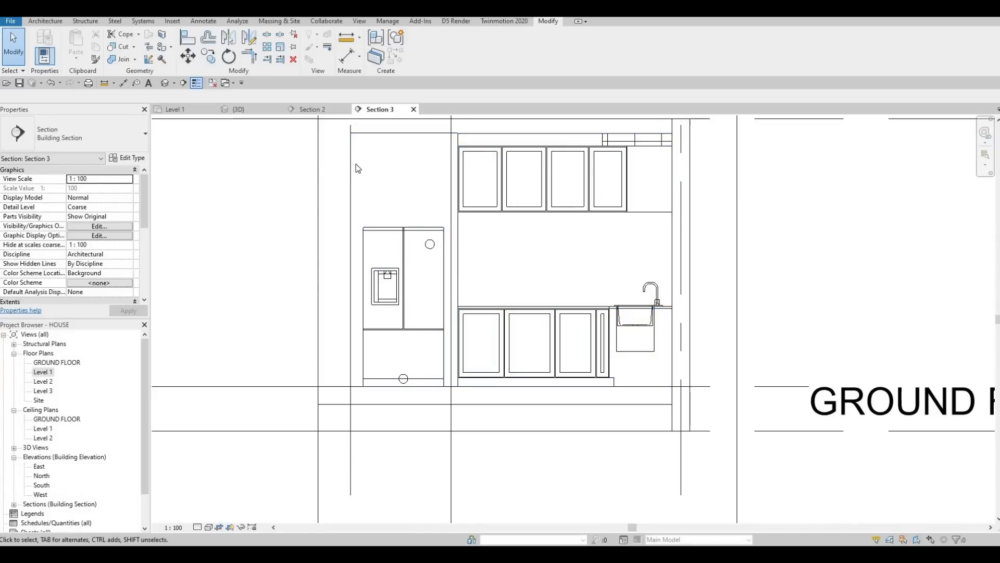
click(365, 176)
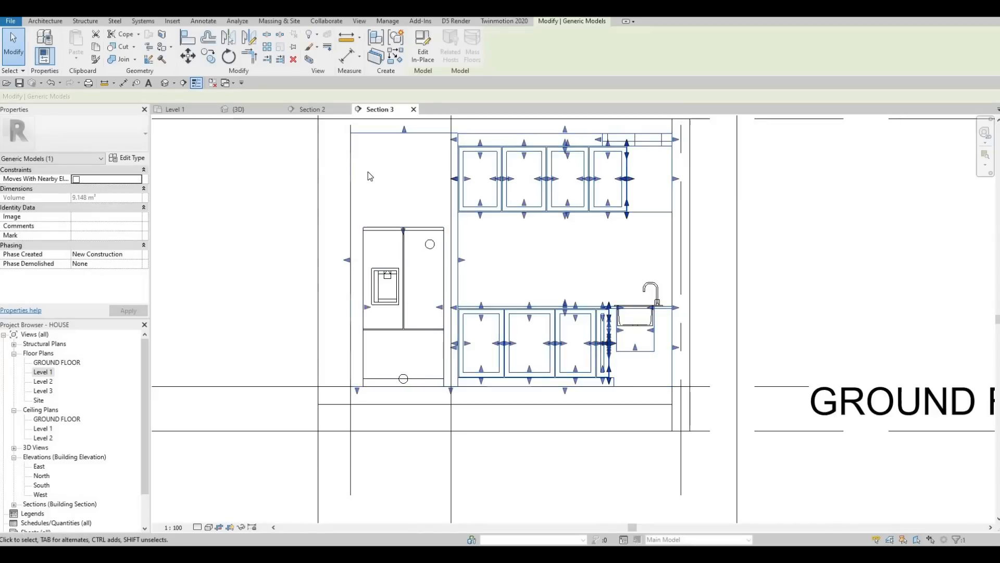
click(422, 57)
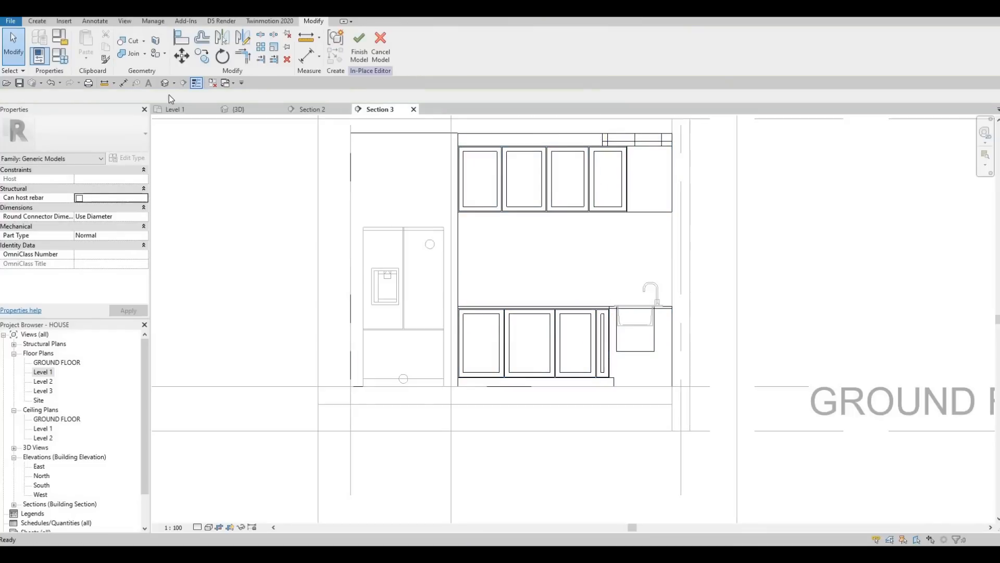
Step: Start a new Extrusion and pick the wall face behind the refrigerator as its work plane
click(38, 21)
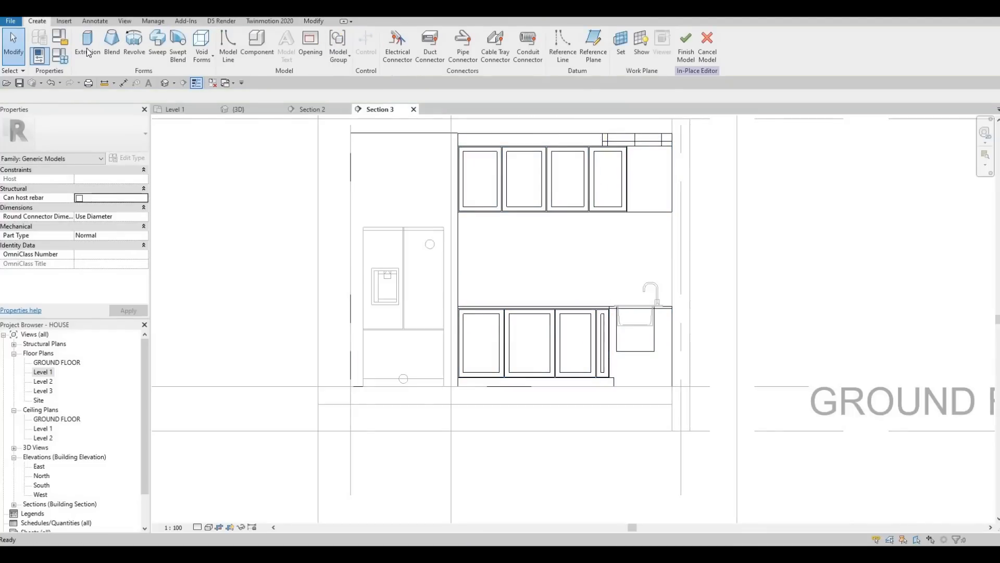
click(88, 52)
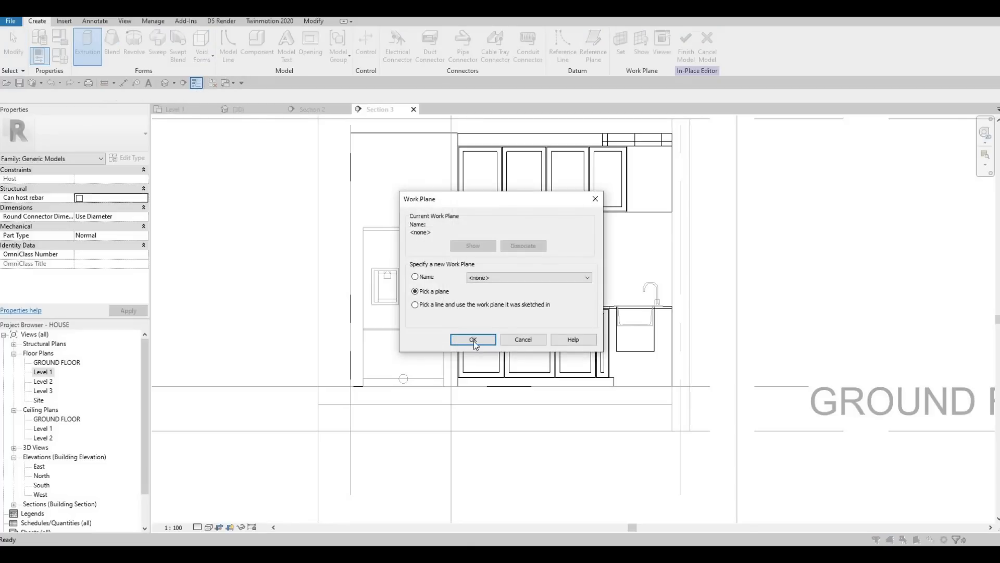
key(Return)
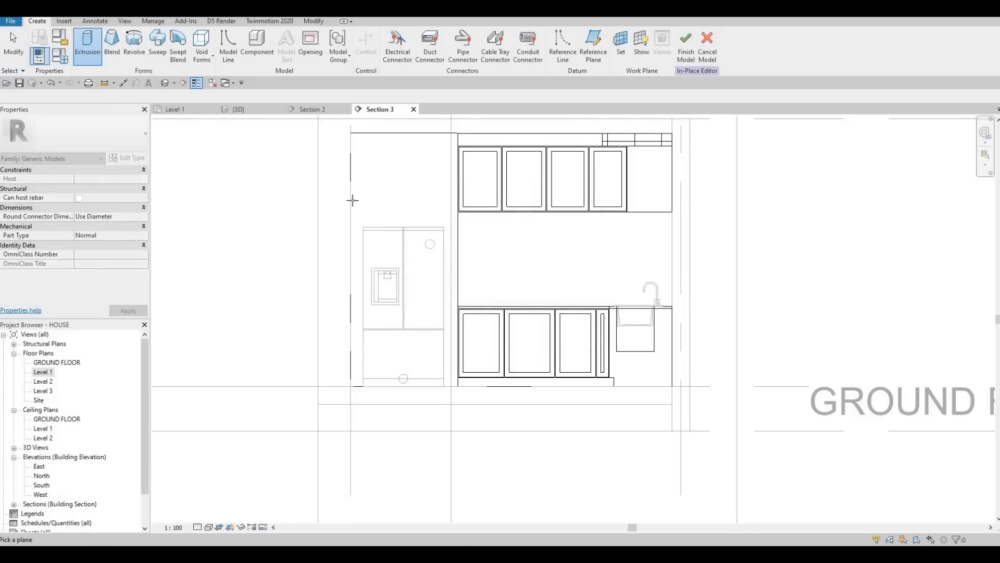
click(353, 200)
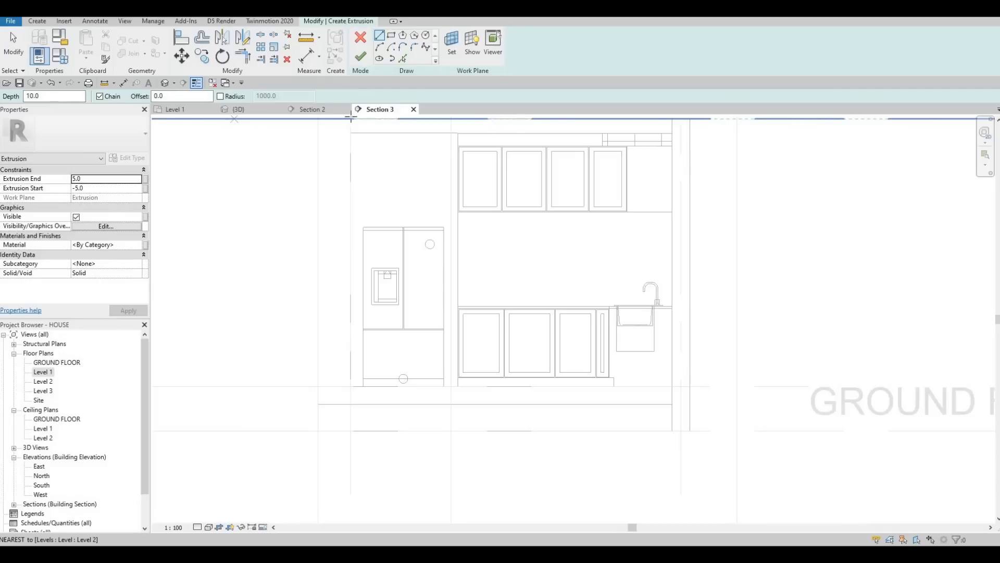
Step: Set the extrusion end to 10 and start to 0, and assign the Glulam 36h material
text(10)
click(90, 186)
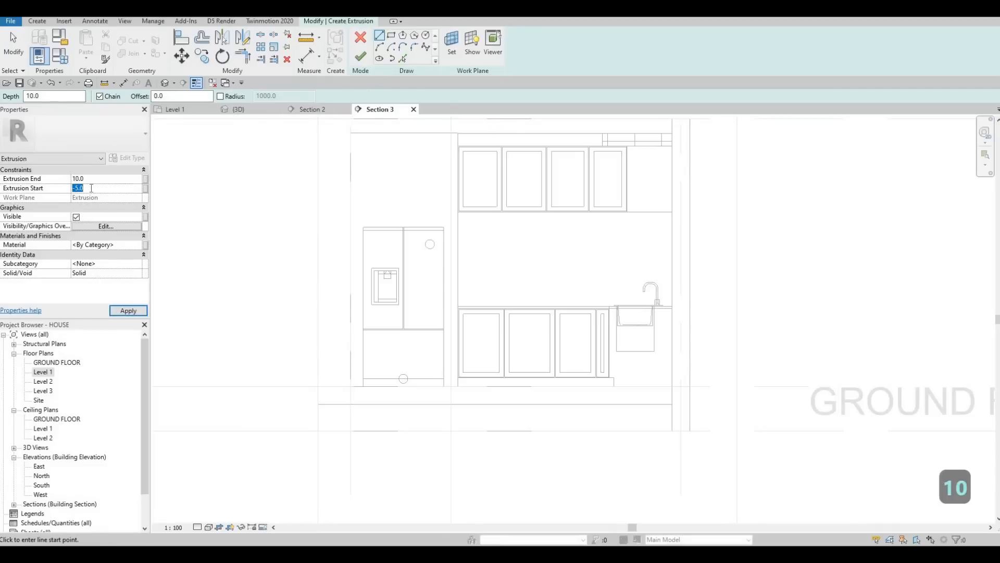
text(0)
click(135, 244)
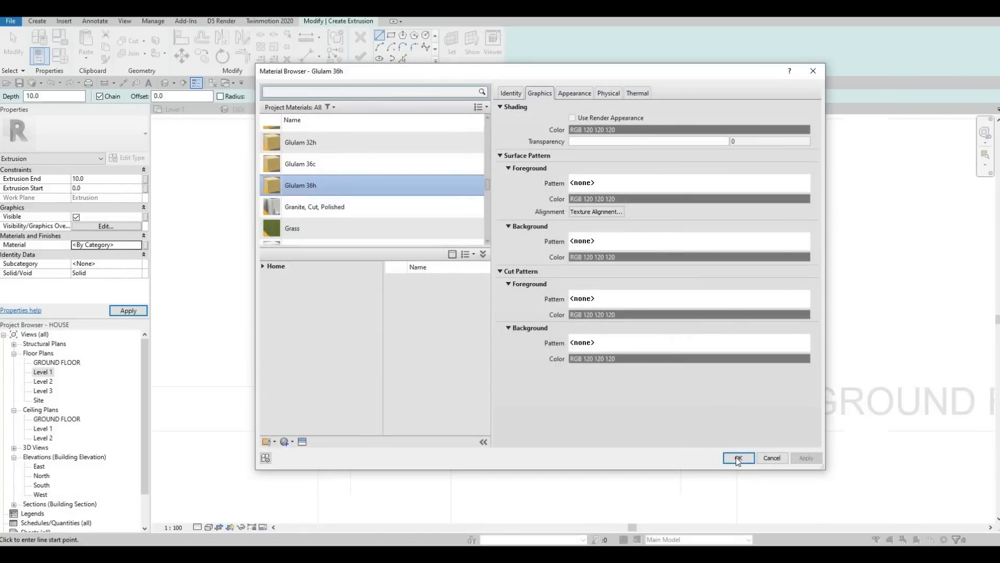
key(Return)
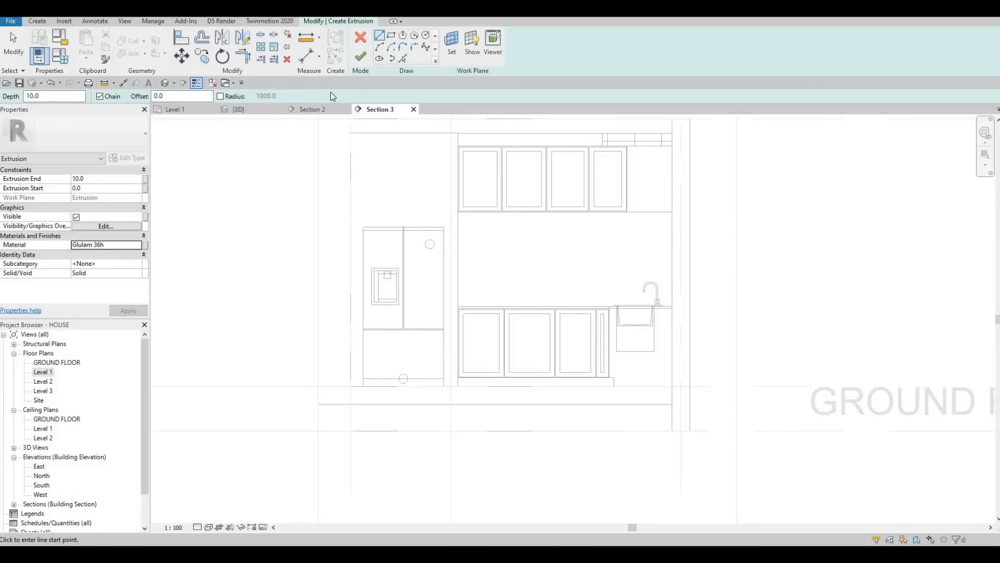
Step: Sketch a rectangle with a 10 offset filling the space above the refrigerator up to the ceiling
click(392, 38)
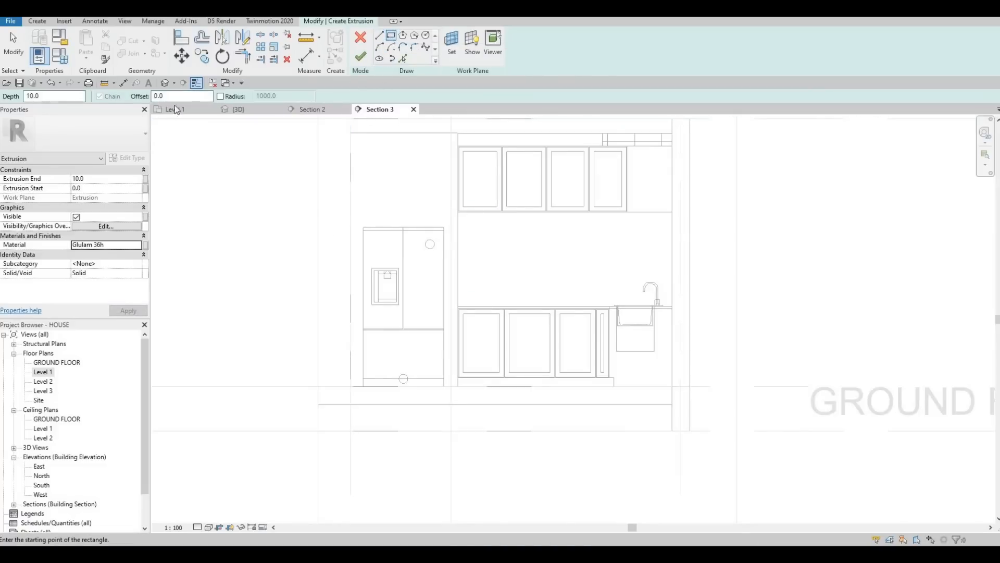
double_click(176, 96)
text(10)
scroll(350, 137, up, 2)
click(330, 125)
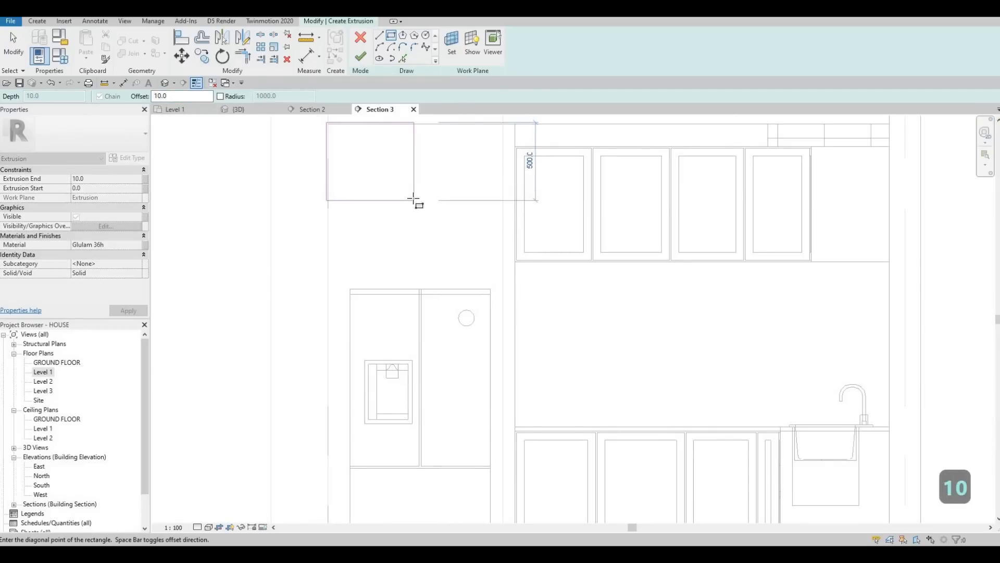
scroll(496, 292, up, 2)
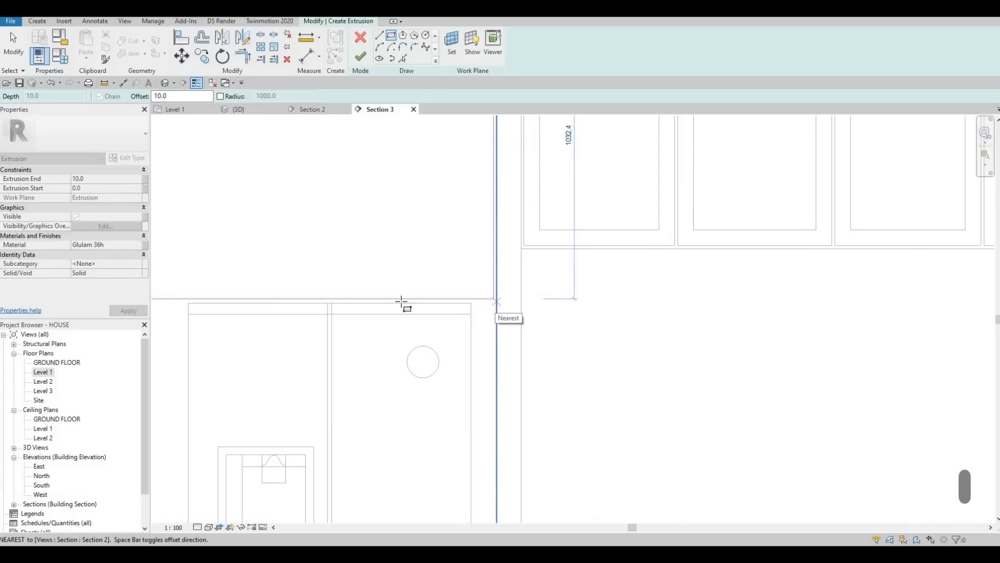
click(496, 301)
Step: Sketch a narrow rectangle as the side panel along the refrigerator's left side
scroll(339, 315, down, 3)
mouse_move(288, 308)
middle_down()
mouse_move(337, 114)
mouse_move(300, 187)
middle_up()
scroll(295, 323, down, 1)
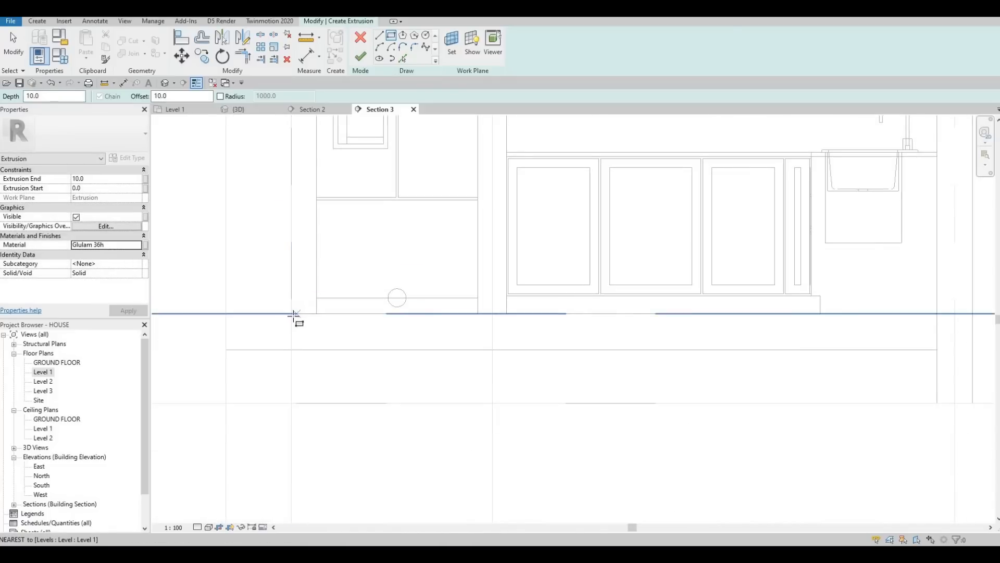
click(296, 241)
middle_drag(308, 135, 297, 364)
scroll(297, 242, down, 1)
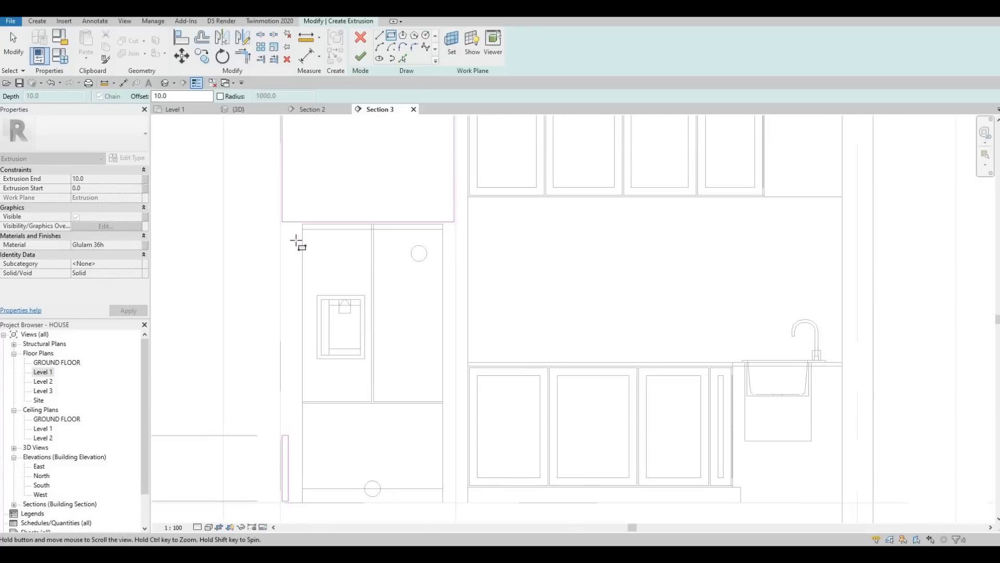
scroll(308, 213, up, 4)
scroll(307, 200, up, 2)
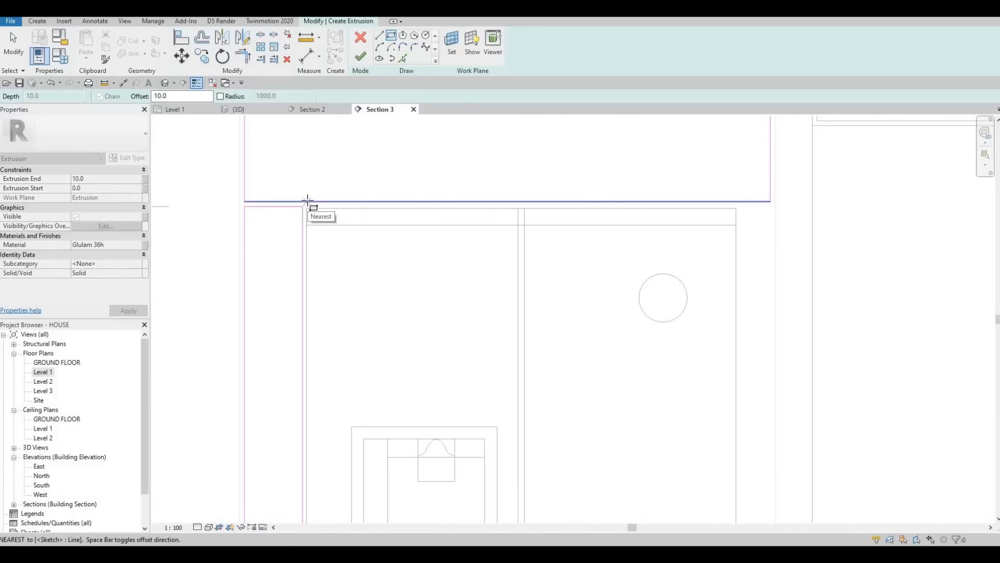
click(306, 202)
Step: Sketch a narrow rectangle as the side panel along the refrigerator's right side, then exit the tool
scroll(405, 203, down, 3)
middle_drag(476, 329, 344, 136)
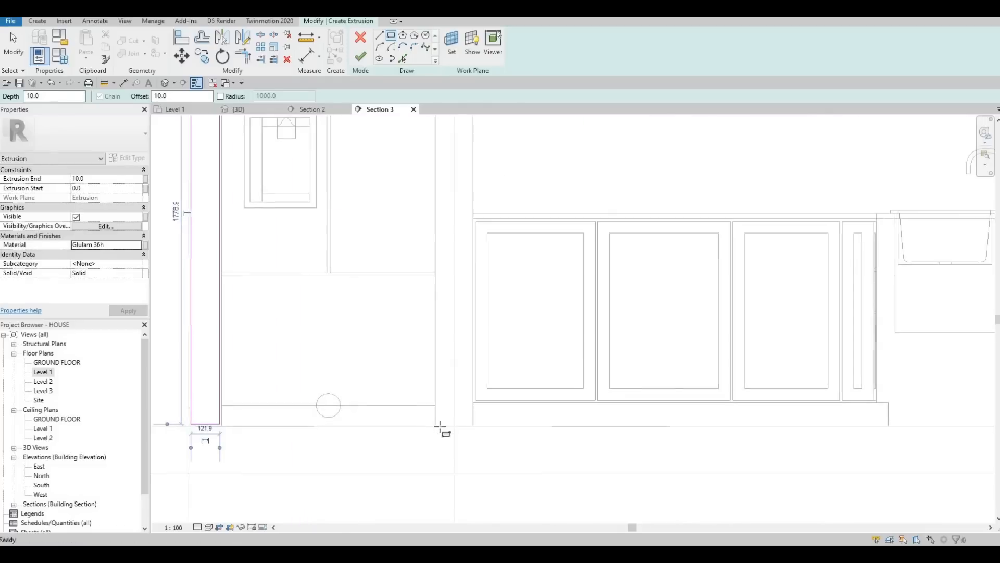
scroll(441, 426, up, 3)
click(441, 426)
middle_drag(462, 228, 440, 353)
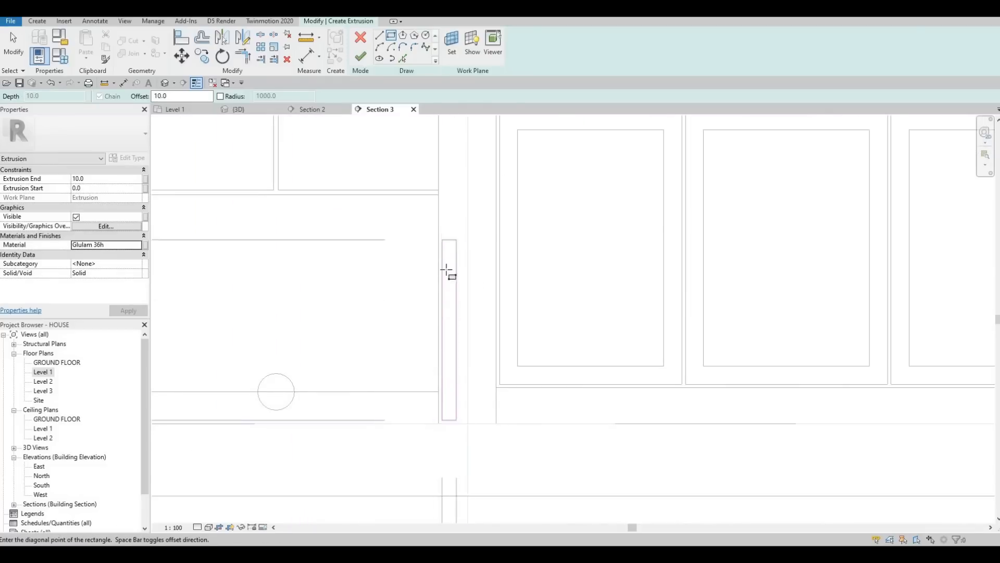
scroll(445, 258, down, 1)
middle_drag(455, 250, 438, 396)
middle_drag(451, 160, 451, 344)
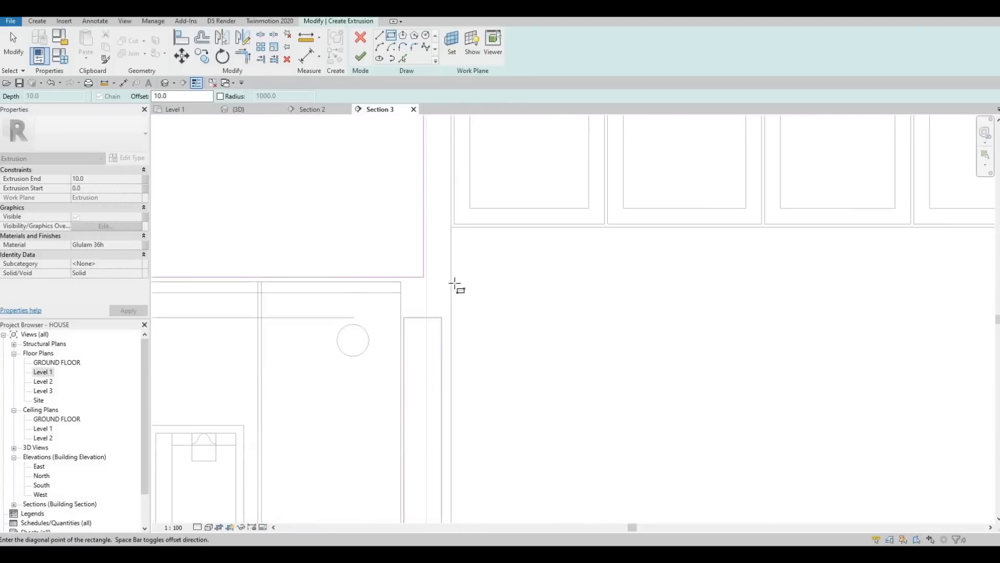
scroll(455, 285, up, 1)
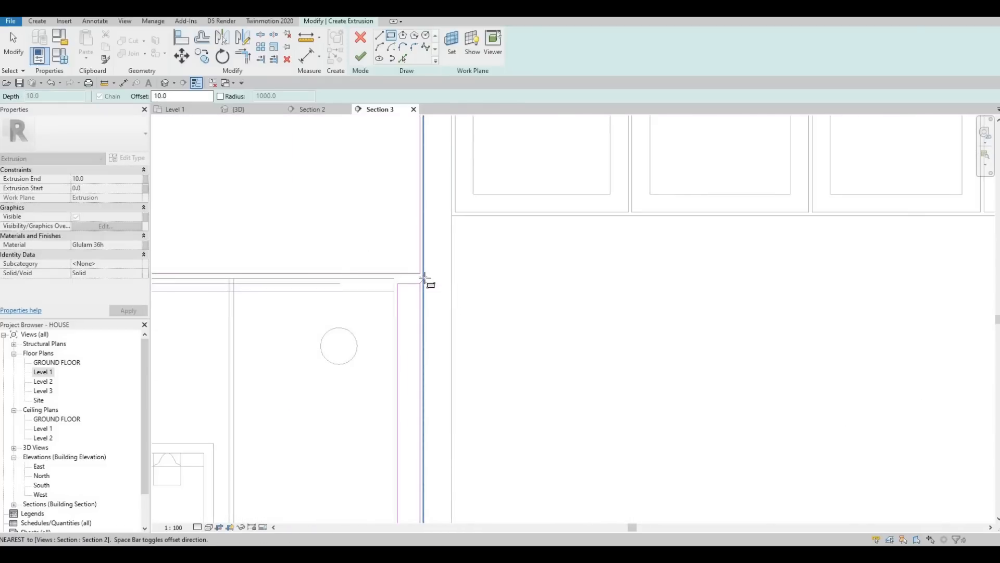
scroll(424, 280, down, 4)
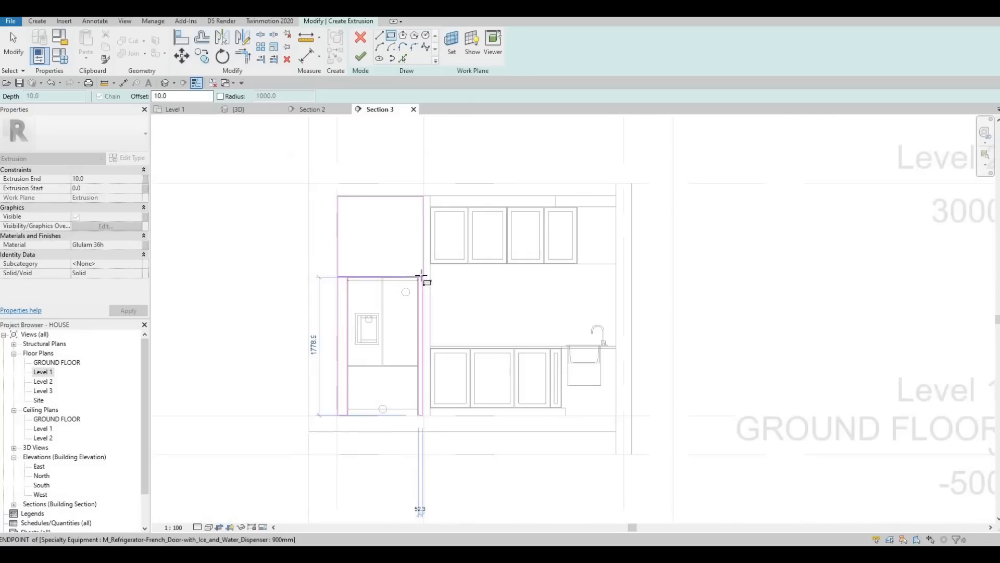
scroll(416, 279, up, 1)
middle_drag(439, 246, 442, 188)
scroll(415, 297, down, 2)
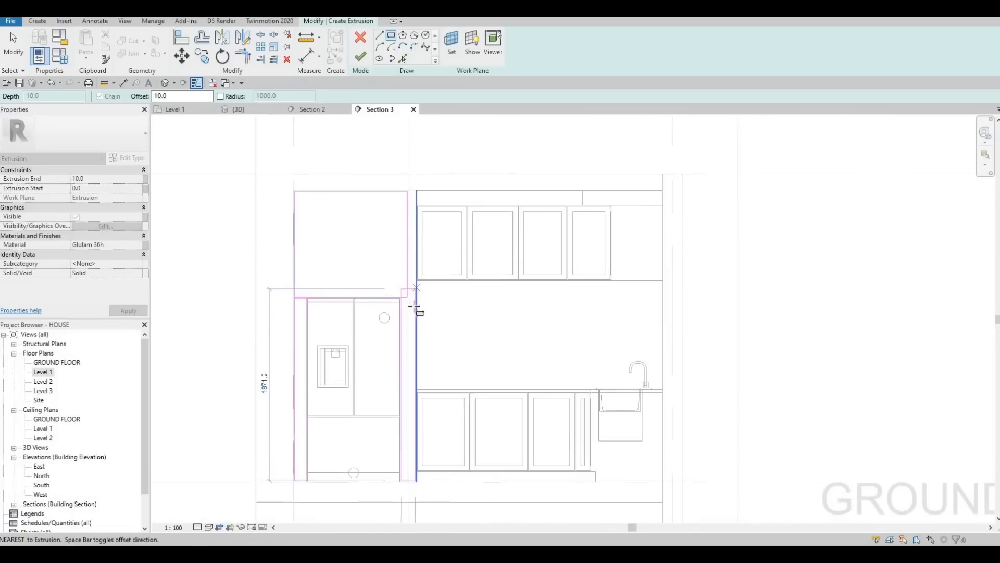
scroll(415, 305, up, 4)
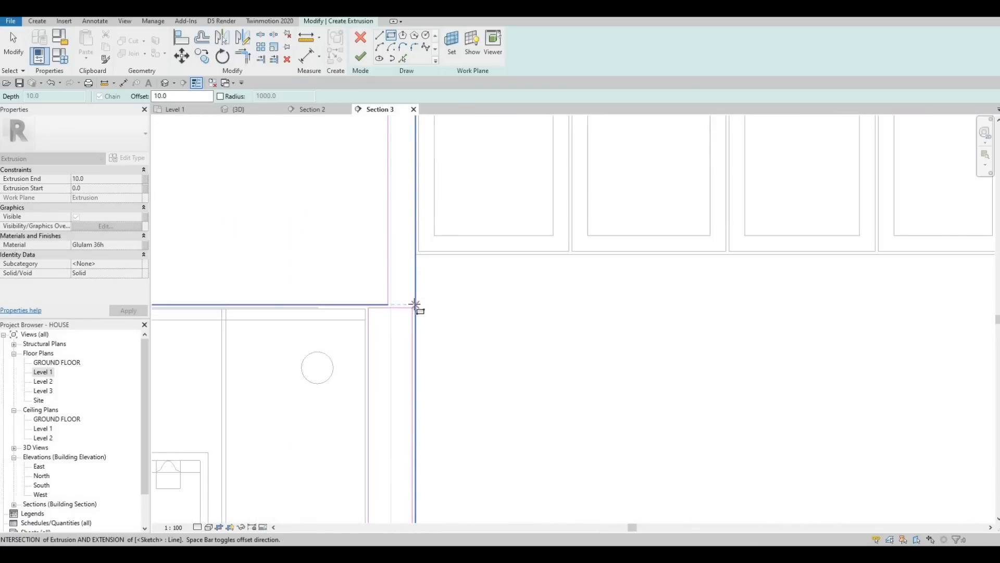
click(403, 301)
scroll(407, 307, down, 3)
key(Escape)
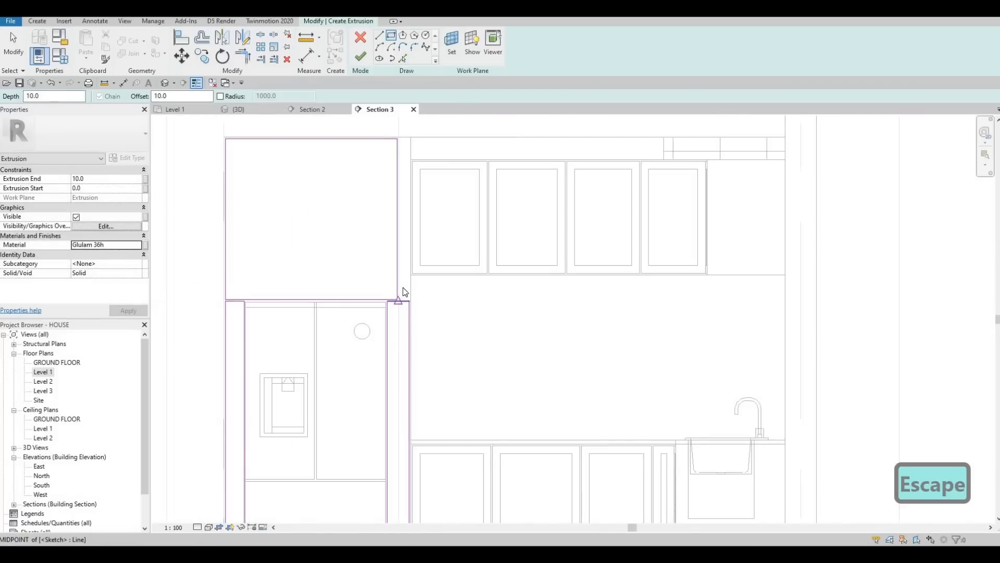
key(Escape)
key(Escape)
key(Escape)
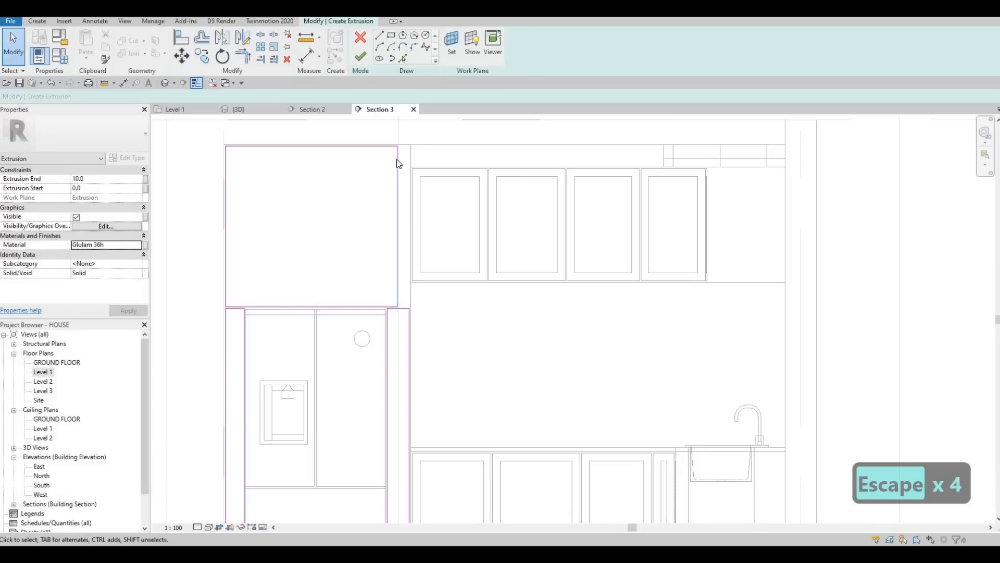
Step: Inspect the sketched rectangles' edges and corners around the refrigerator
scroll(399, 158, up, 3)
click(423, 154)
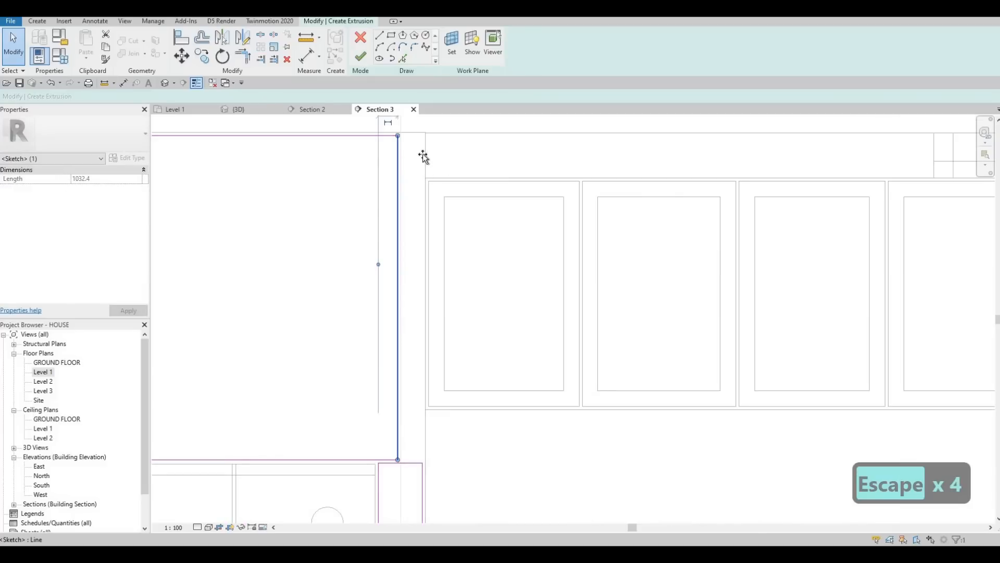
key(Escape)
key(Escape)
scroll(419, 172, up, 2)
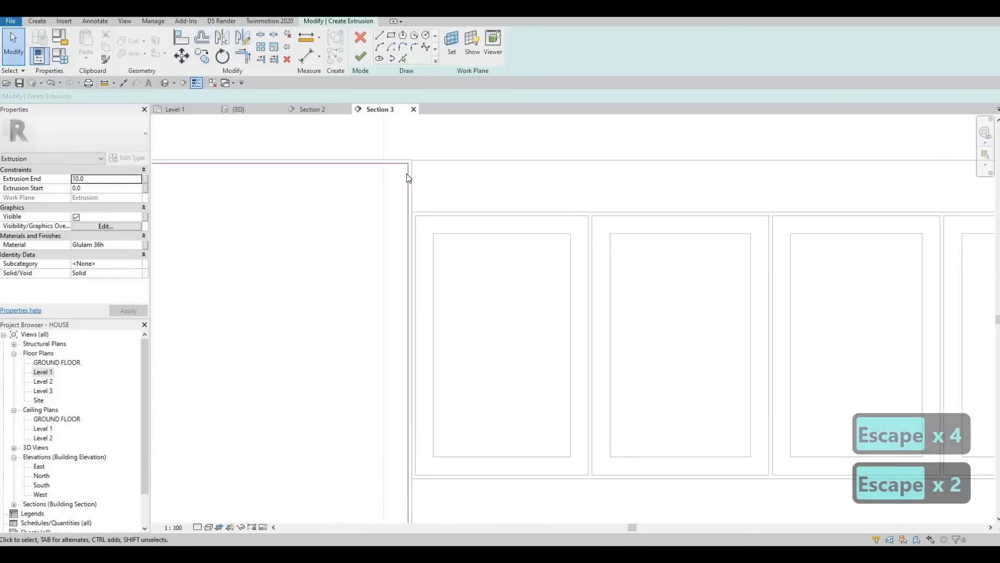
click(416, 157)
scroll(416, 157, up, 2)
drag(409, 180, 404, 135)
scroll(375, 250, down, 4)
key(Escape)
key(Escape)
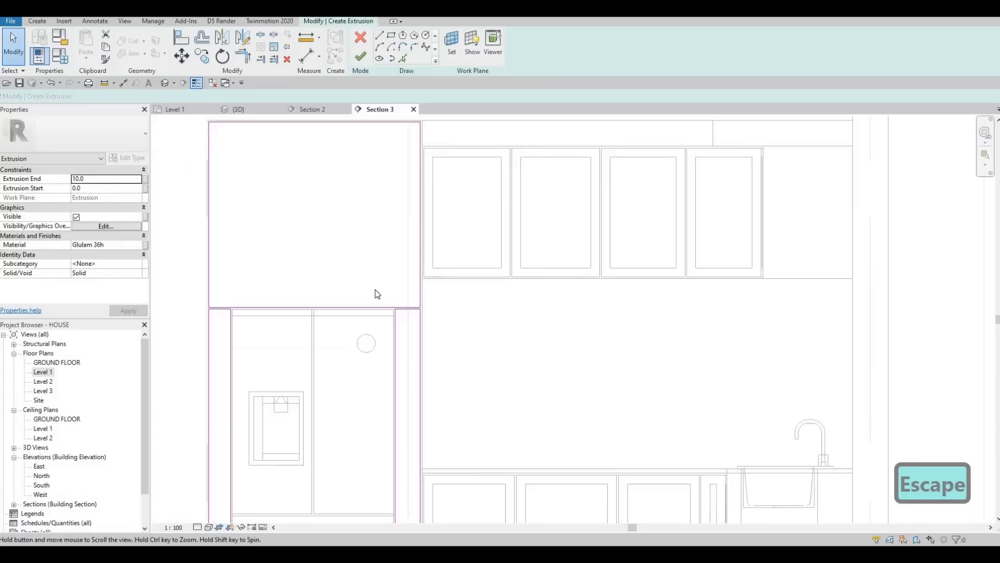
scroll(362, 284, up, 3)
middle_drag(265, 278, 308, 258)
key(Escape)
key(Escape)
key(Escape)
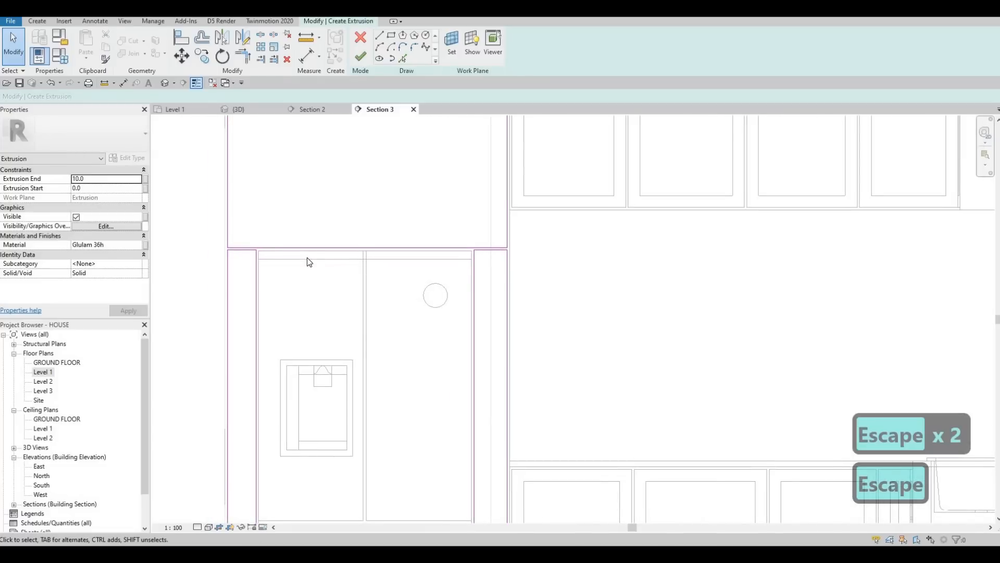
key(a)
key(l)
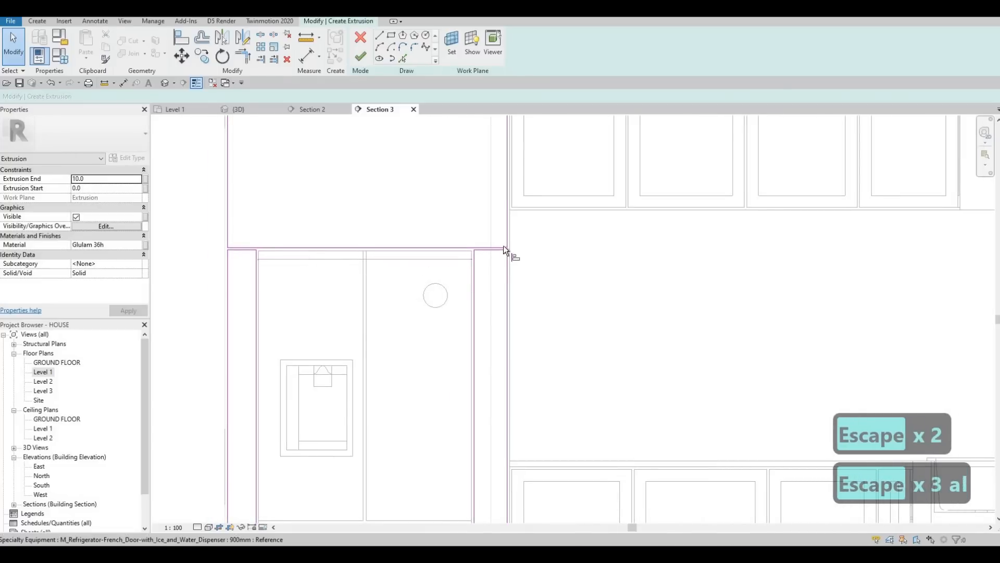
scroll(507, 248, up, 3)
click(512, 238)
middle_drag(411, 267, 751, 260)
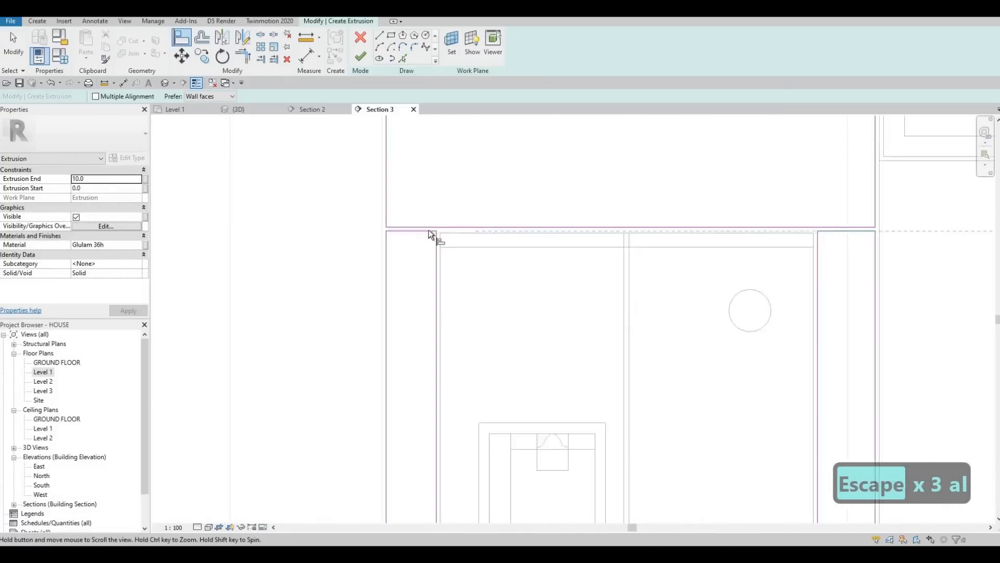
key(Escape)
key(Escape)
key(Escape)
middle_drag(491, 228, 381, 248)
scroll(415, 290, down, 2)
middle_drag(415, 290, 333, 242)
scroll(333, 242, down, 2)
middle_drag(389, 374, 383, 349)
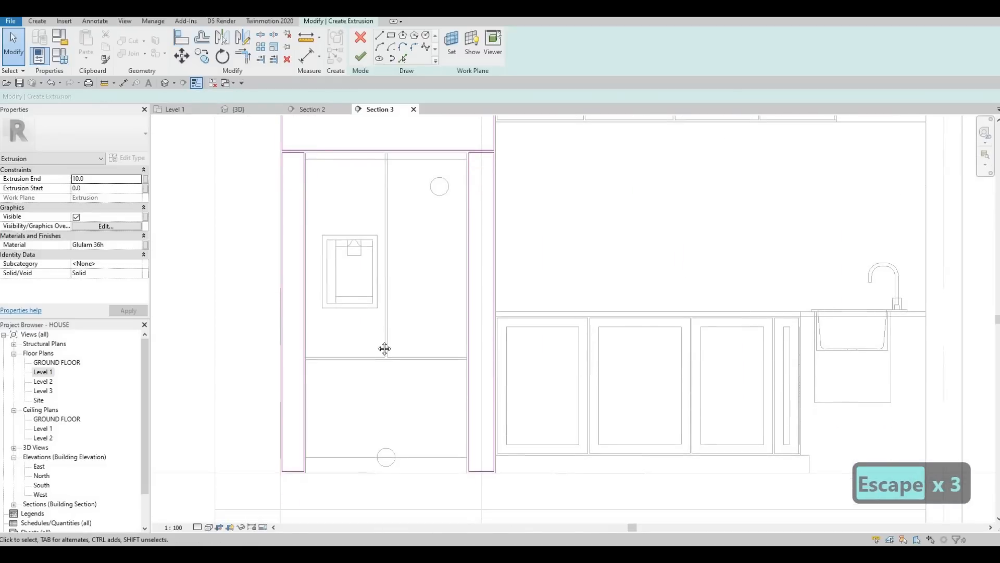
Step: Draw a horizontal line across the panel above the refrigerator and move it up about 250 mm below the top edge
middle_drag(383, 274, 383, 290)
middle_drag(379, 341, 373, 279)
scroll(373, 281, down, 1)
scroll(374, 282, down, 1)
middle_drag(383, 155, 383, 191)
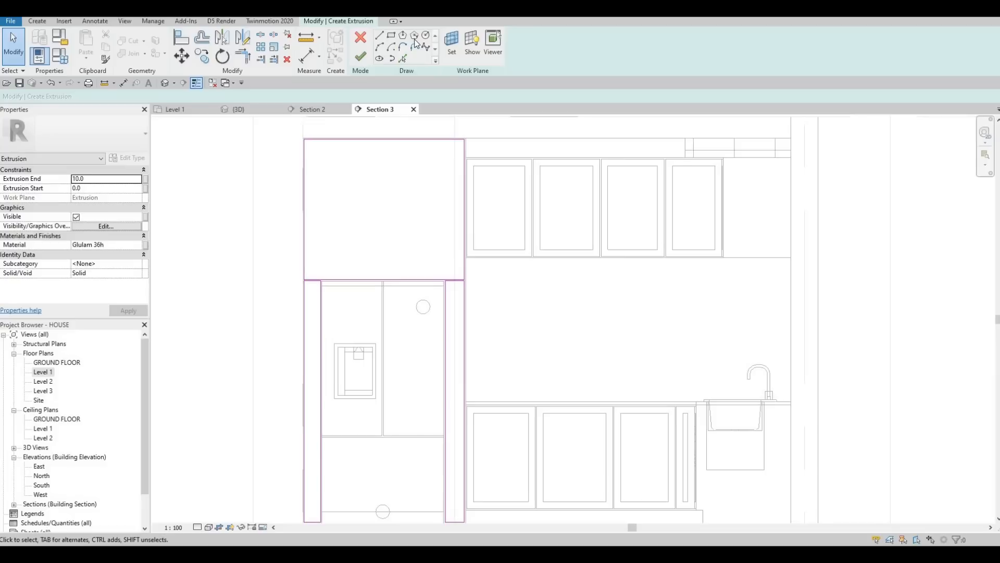
click(379, 35)
click(303, 209)
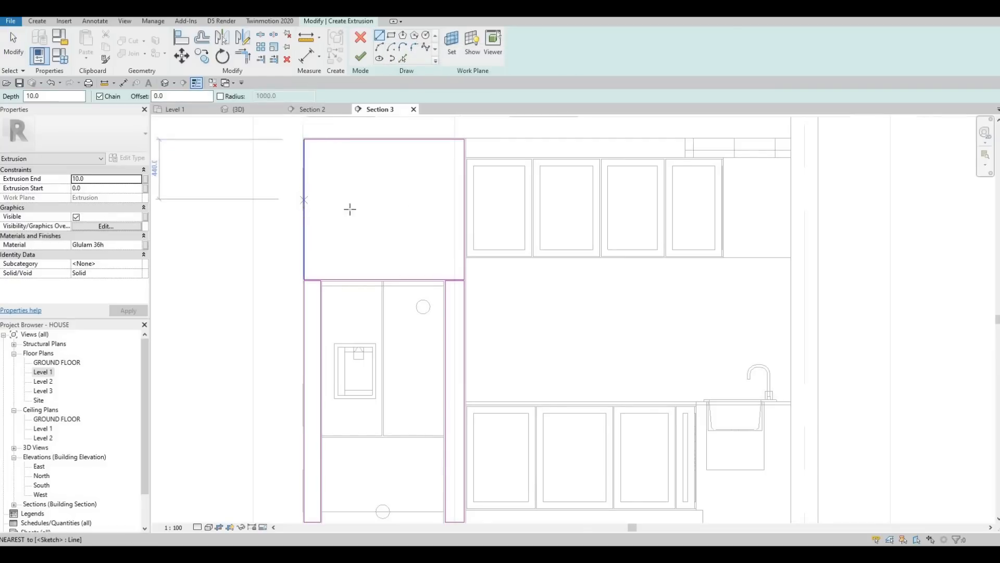
click(463, 209)
key(Escape)
key(Escape)
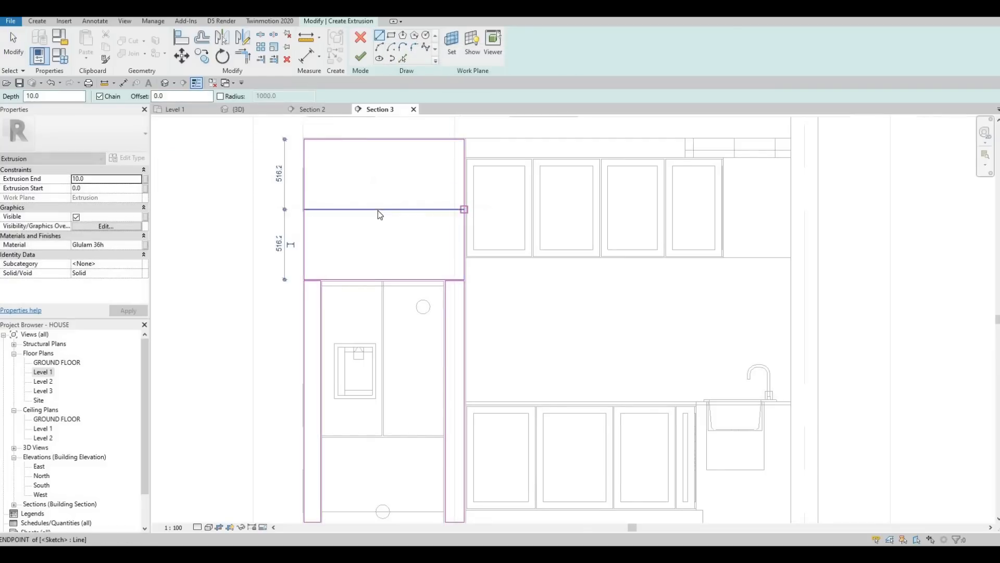
mouse_move(378, 209)
mouse_down()
mouse_move(378, 178)
mouse_move(359, 190)
mouse_up()
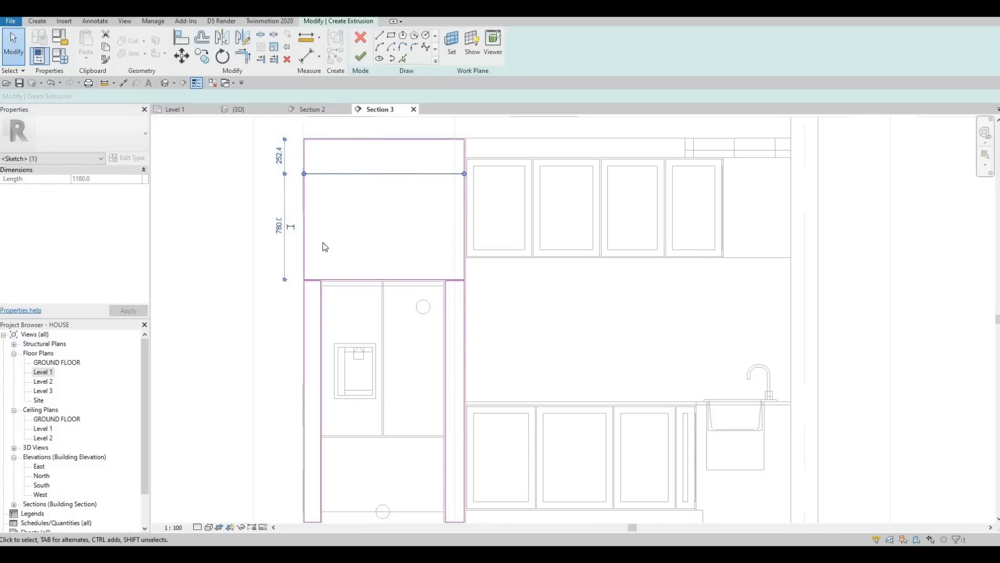
key(Escape)
Step: Draw a vertical line from the horizontal line's midpoint down to the upper panel's bottom edge
click(379, 36)
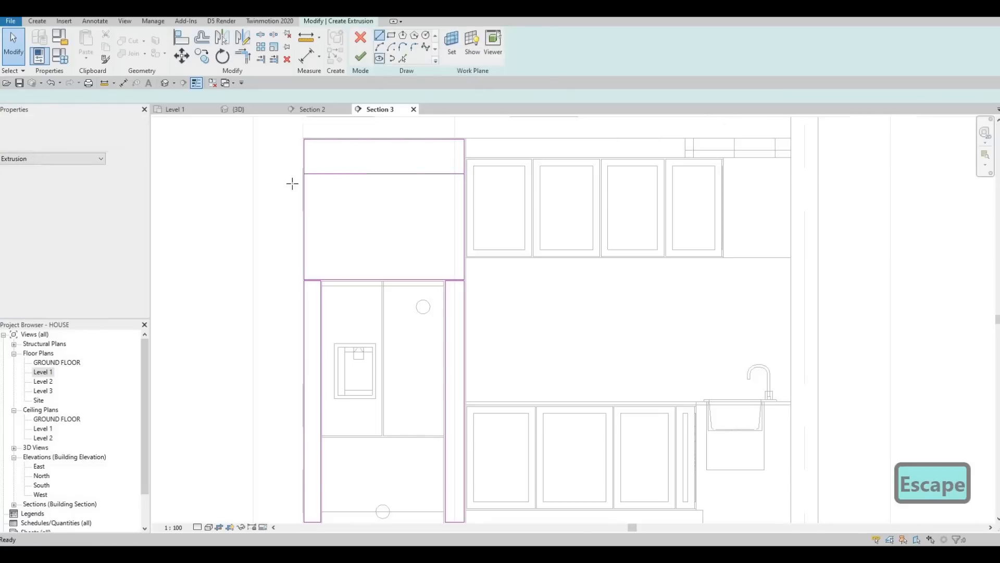
scroll(292, 185, up, 2)
scroll(277, 177, up, 2)
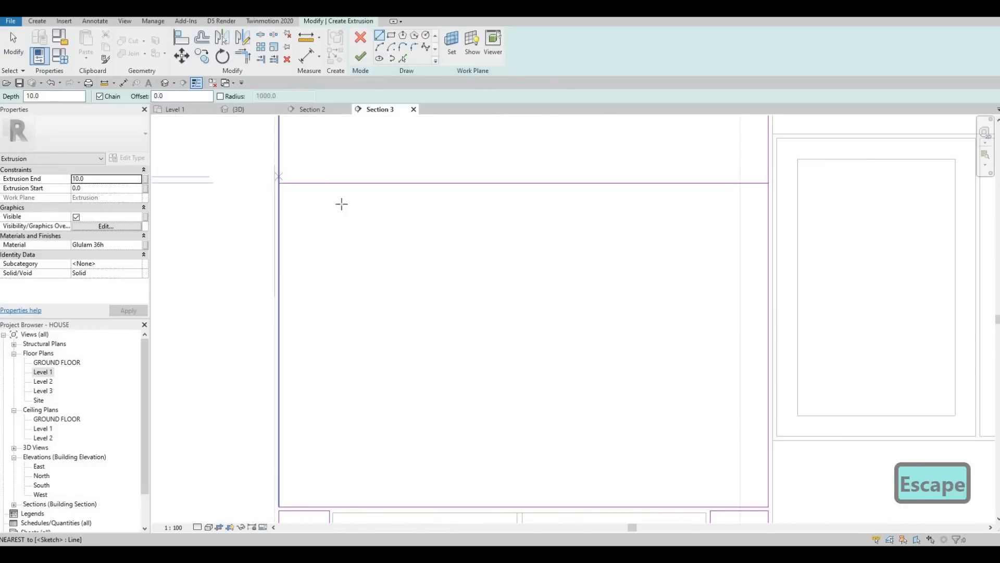
middle_drag(428, 173, 428, 171)
scroll(429, 171, down, 2)
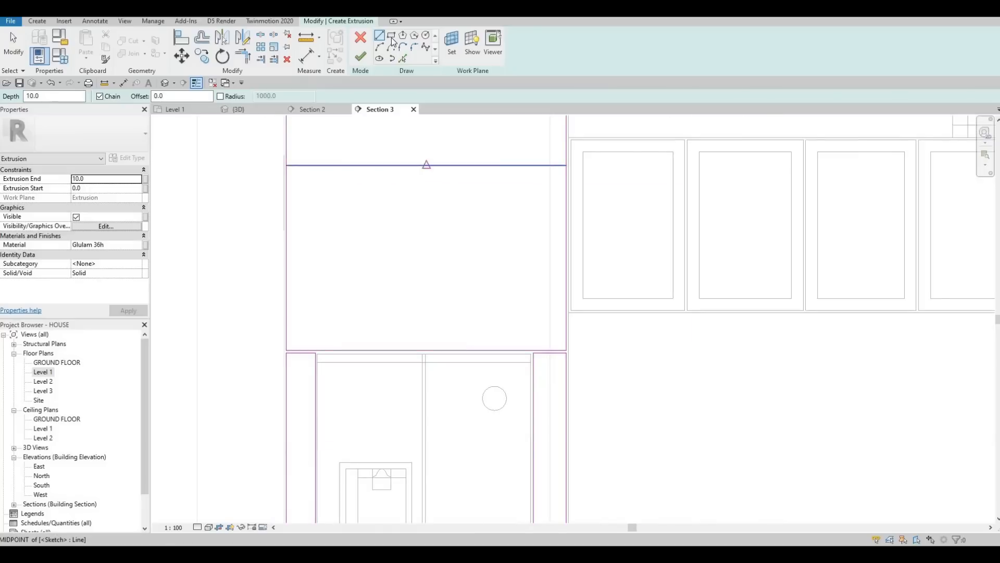
click(426, 165)
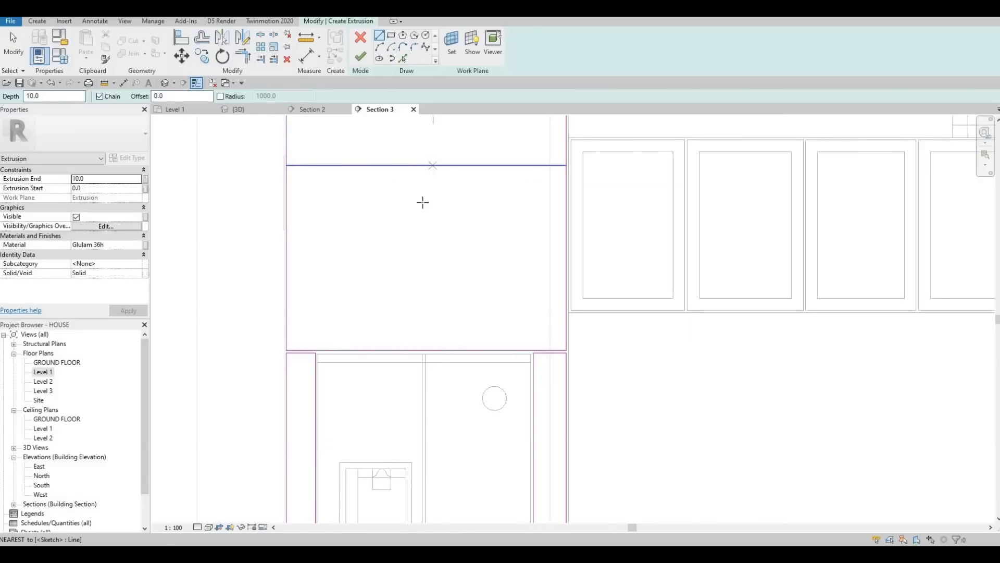
click(425, 346)
key(Escape)
key(Escape)
key(Escape)
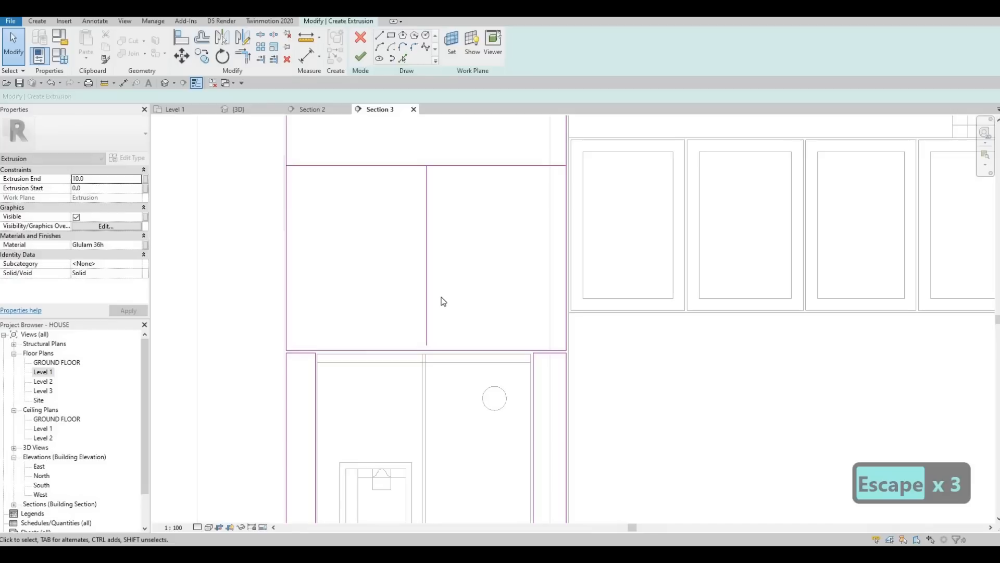
key(Escape)
Step: Copy the vertical divider line 10 to the left
click(427, 213)
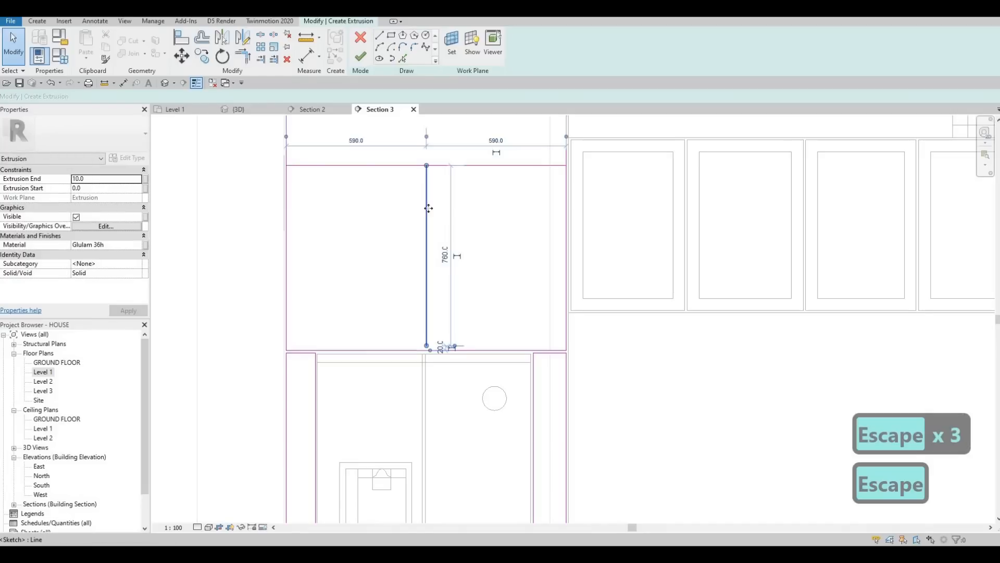
key(c)
key(o)
click(411, 210)
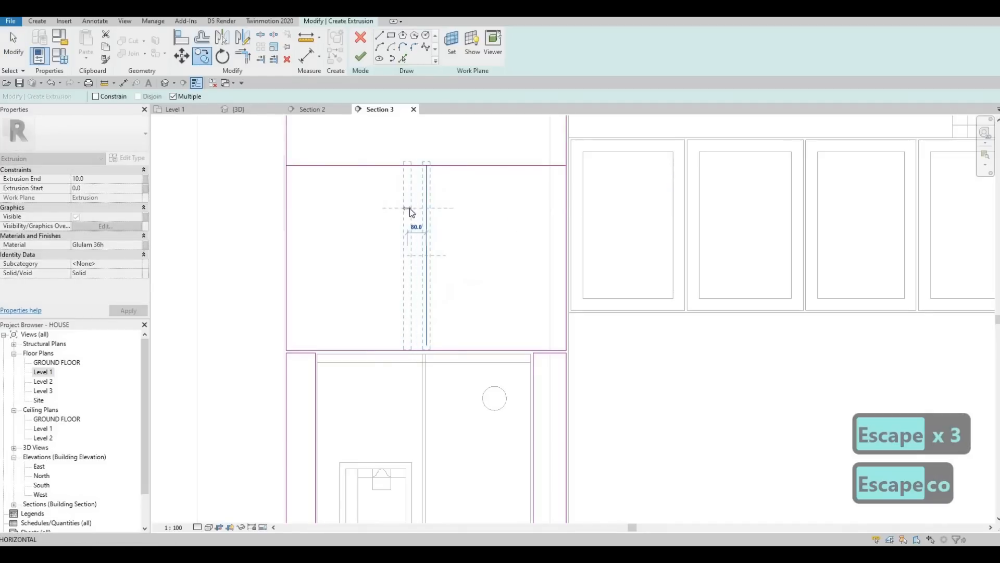
text(10)
key(Return)
key(Escape)
Step: Examine the two vertical divider lines where they meet the upper panel's bottom edge
key(Escape)
scroll(416, 338, up, 3)
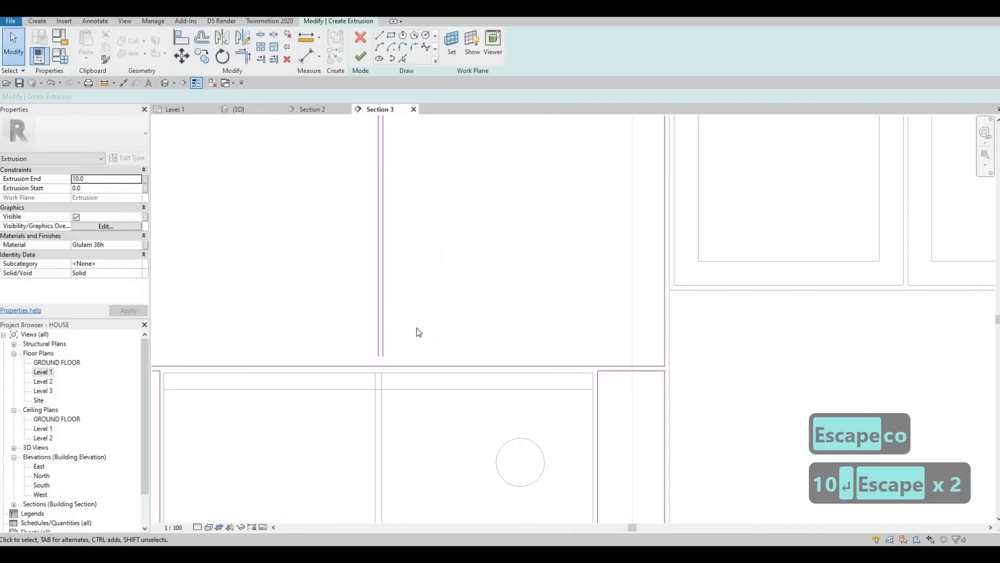
scroll(380, 307, up, 2)
key(Escape)
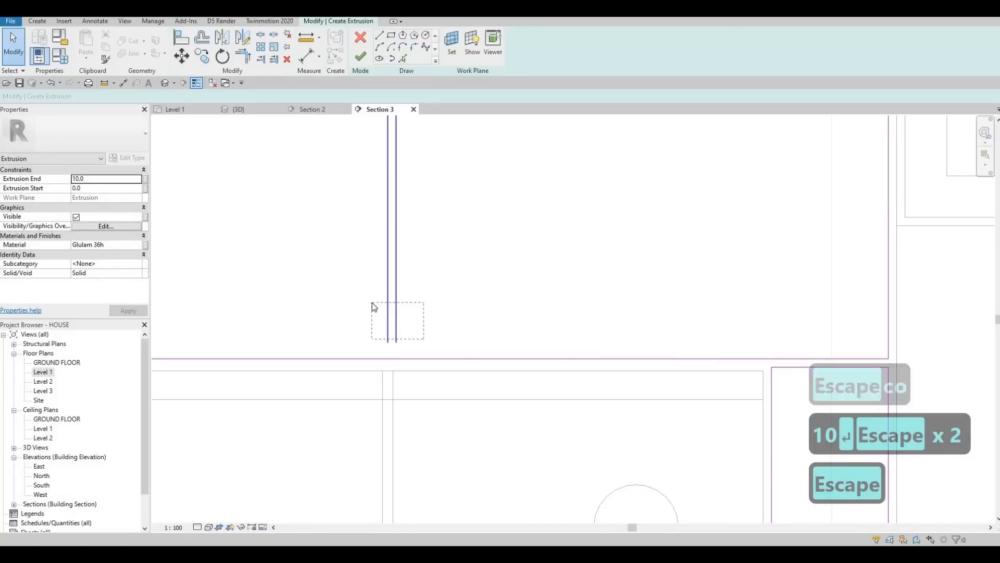
key(Left)
key(Left)
key(Escape)
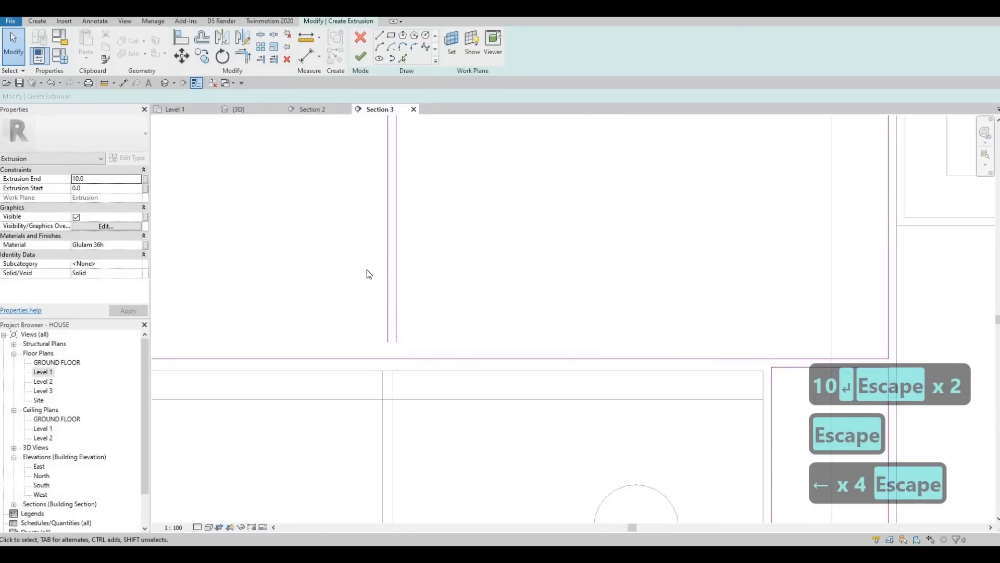
drag(411, 298, 367, 270)
key(Left)
key(Left)
key(Left)
key(Right)
key(Escape)
key(Escape)
key(Escape)
scroll(420, 312, up, 2)
mouse_move(418, 328)
mouse_down()
mouse_move(417, 352)
mouse_move(404, 340)
mouse_move(405, 349)
mouse_up()
click(400, 351)
key(Escape)
click(376, 315)
click(405, 349)
key(Escape)
scroll(378, 333, down, 5)
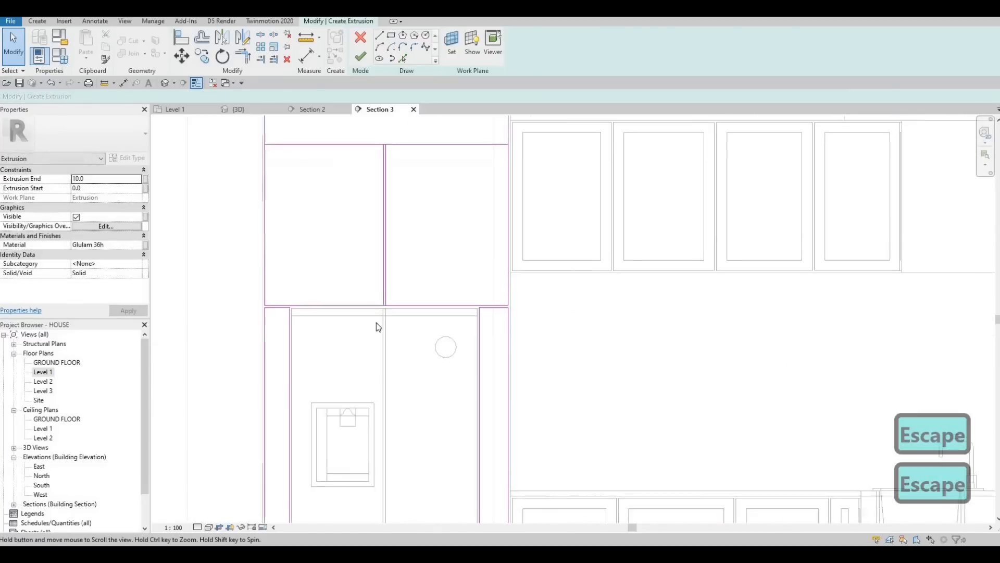
key(Escape)
scroll(447, 245, up, 2)
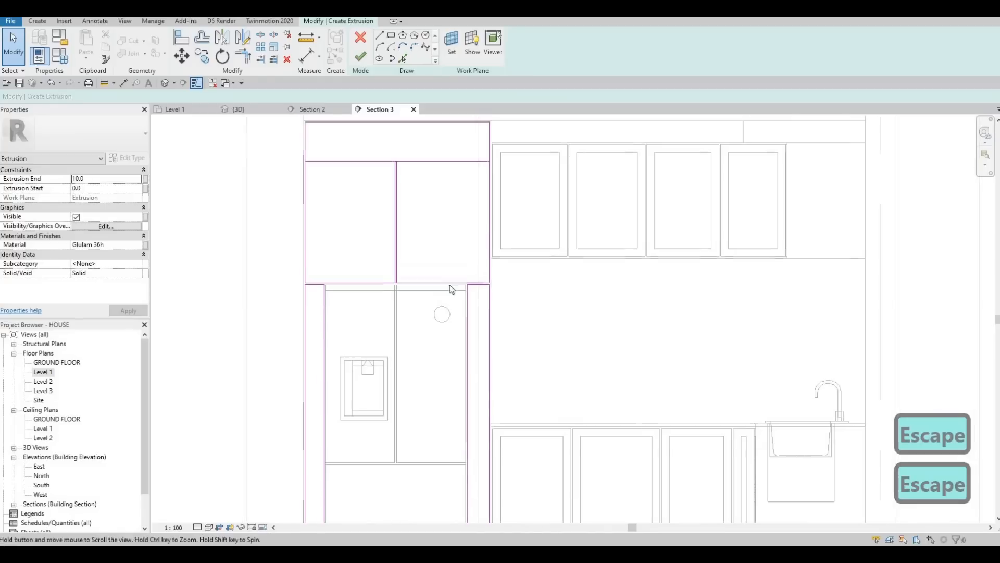
middle_drag(403, 268, 409, 175)
middle_drag(461, 334, 462, 278)
Step: Draw horizontal lines across the left and right side panels at the same height
click(380, 35)
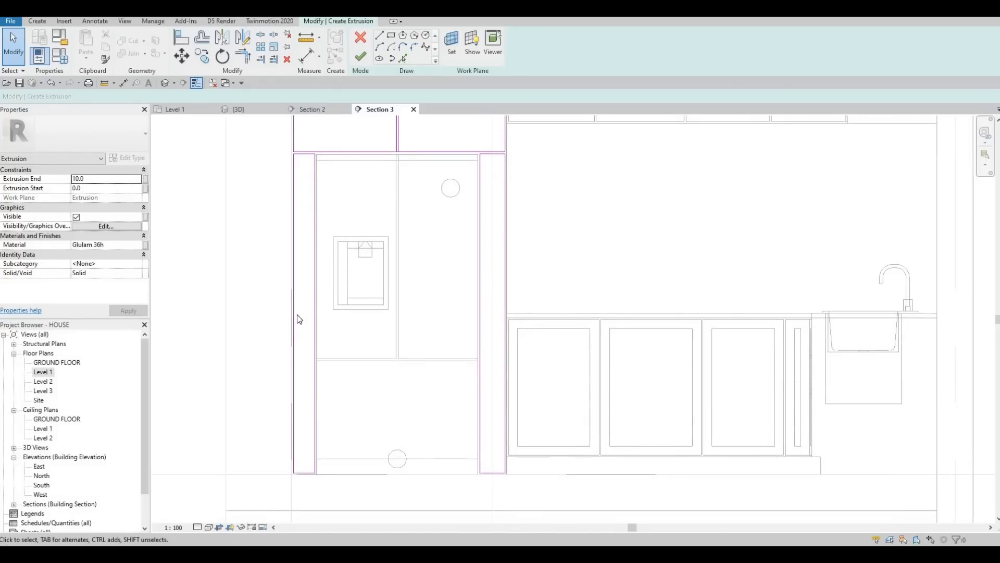
key(l)
key(i)
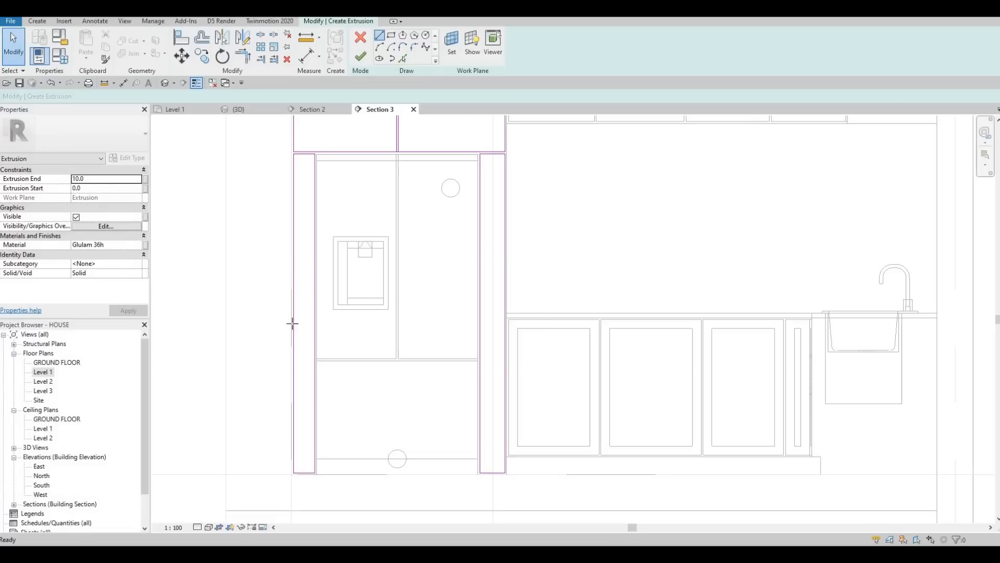
scroll(292, 338, up, 2)
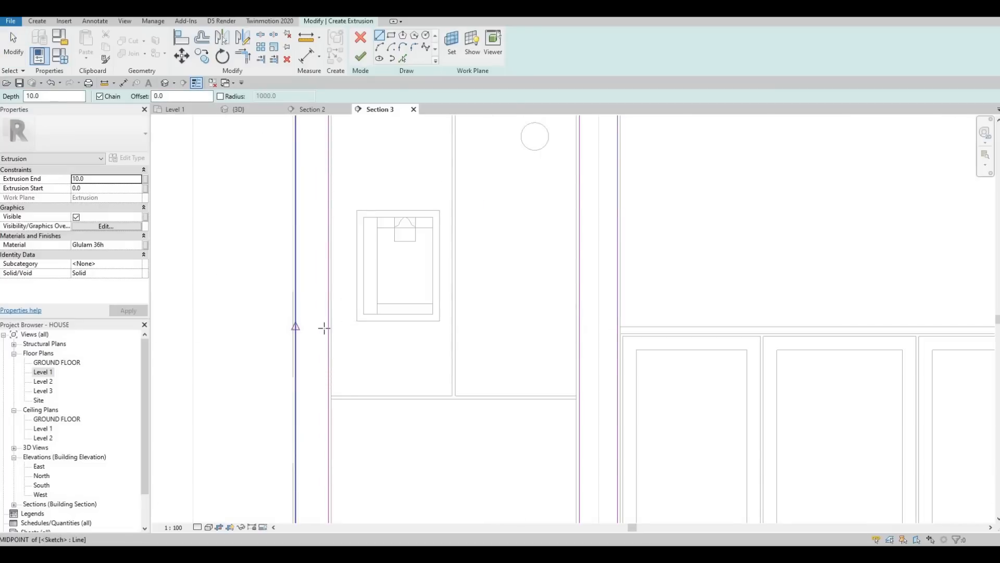
click(328, 327)
key(Escape)
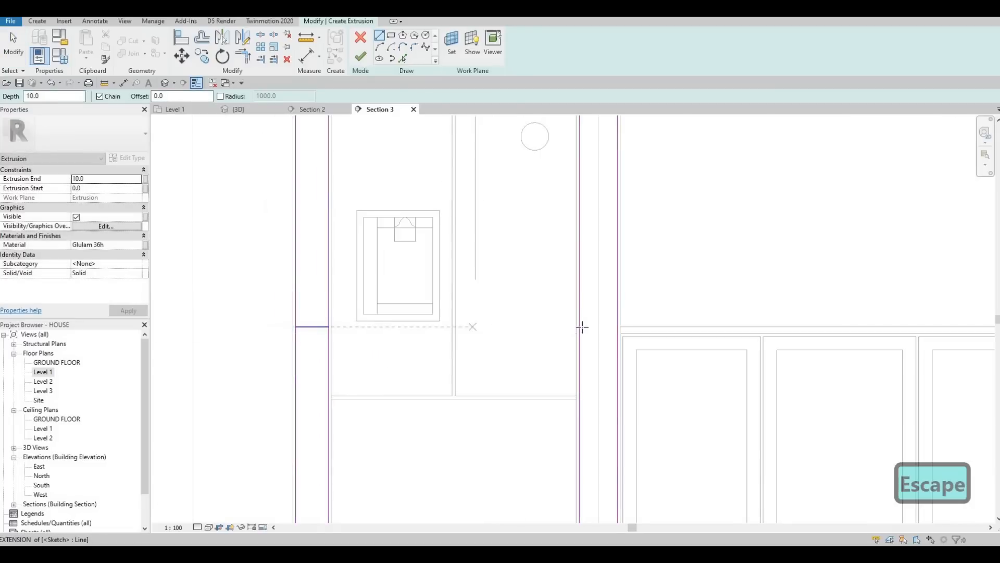
click(580, 327)
click(618, 327)
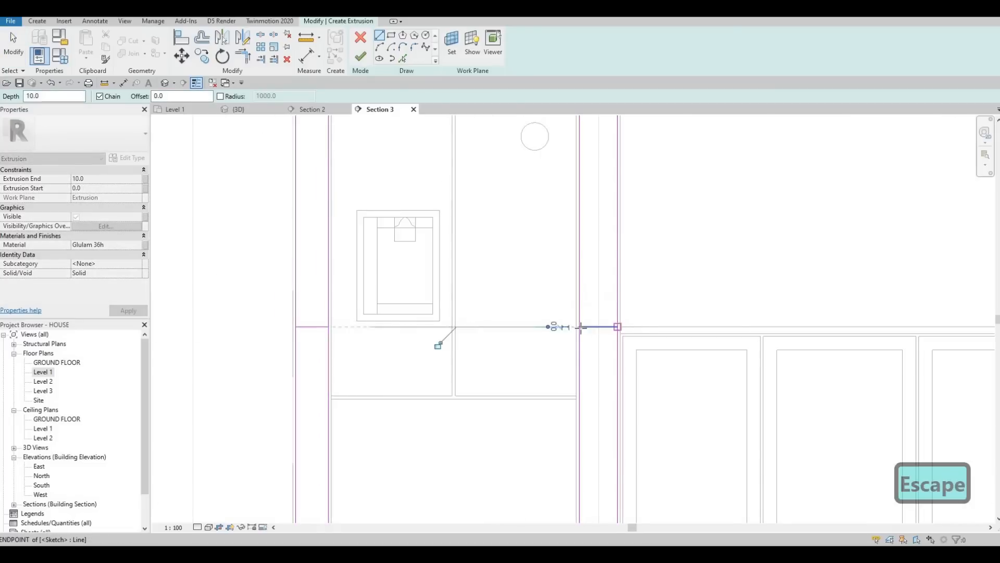
key(Escape)
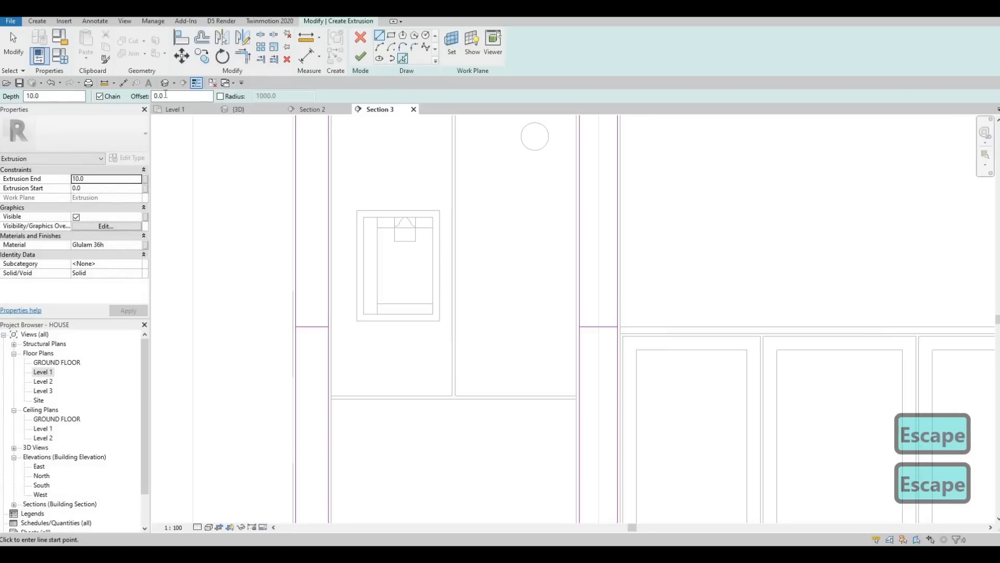
Step: Add copies of the side panels' horizontal lines with an offset of 10
text(10)
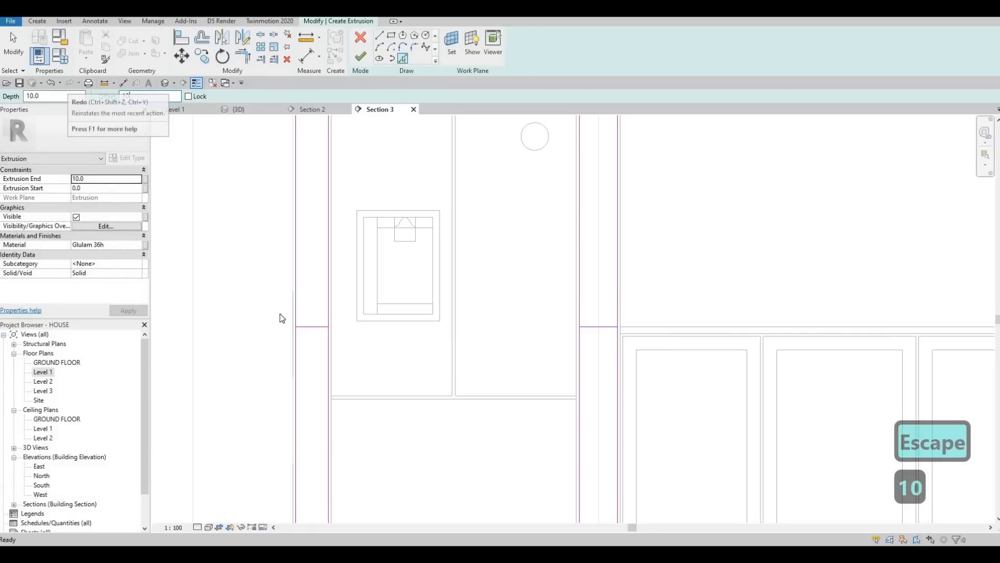
click(612, 327)
key(Escape)
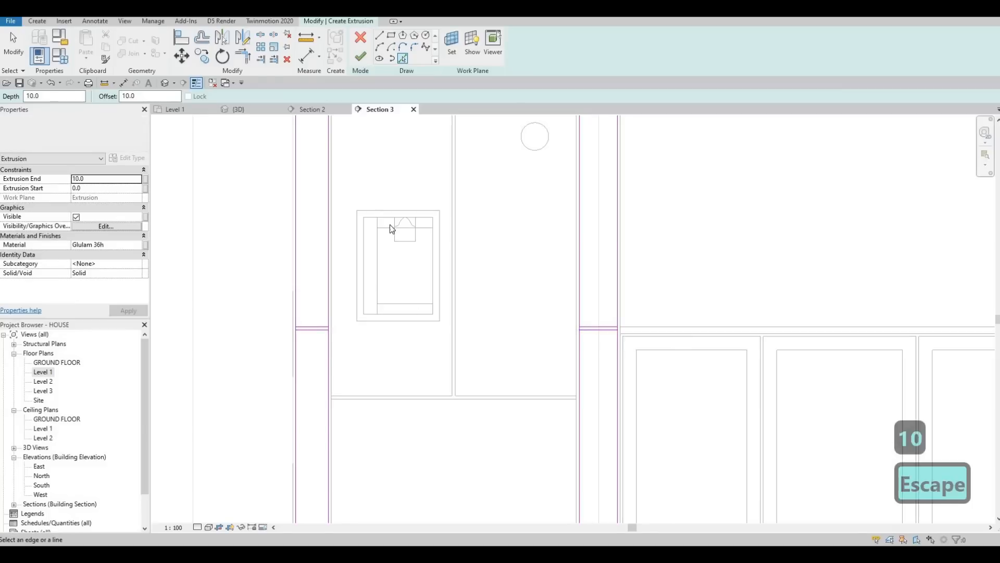
scroll(390, 227, down, 5)
key(Escape)
key(Escape)
ctrl+scroll(346, 253, up, 1)
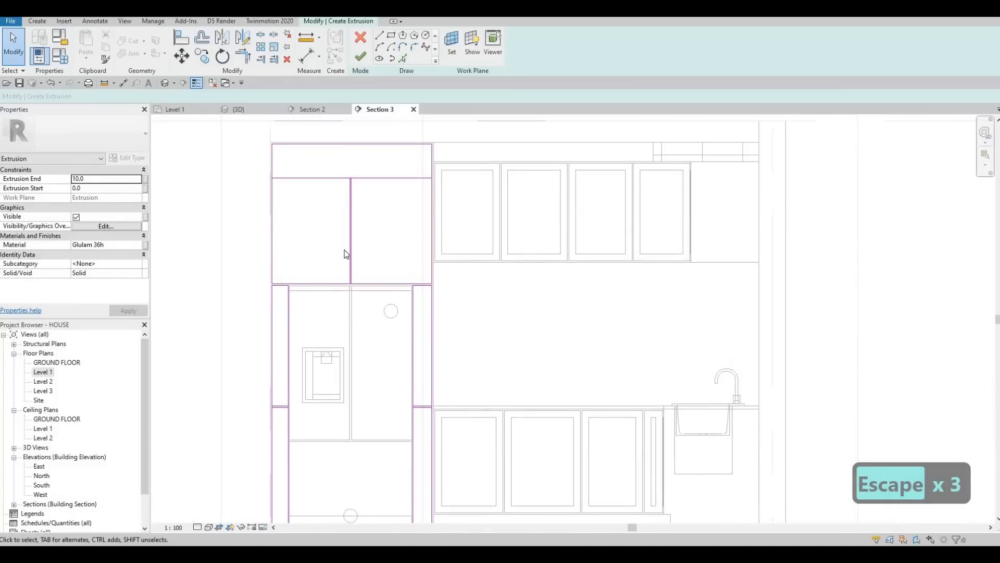
key(Escape)
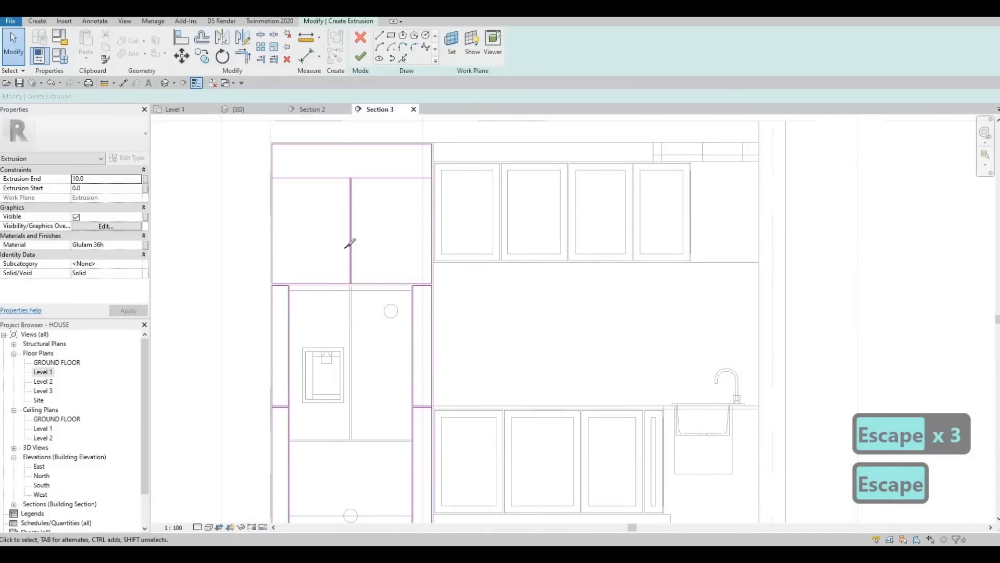
Step: Split the panel edges where the new divider lines meet them
key(s)
key(l)
scroll(351, 129, up, 4)
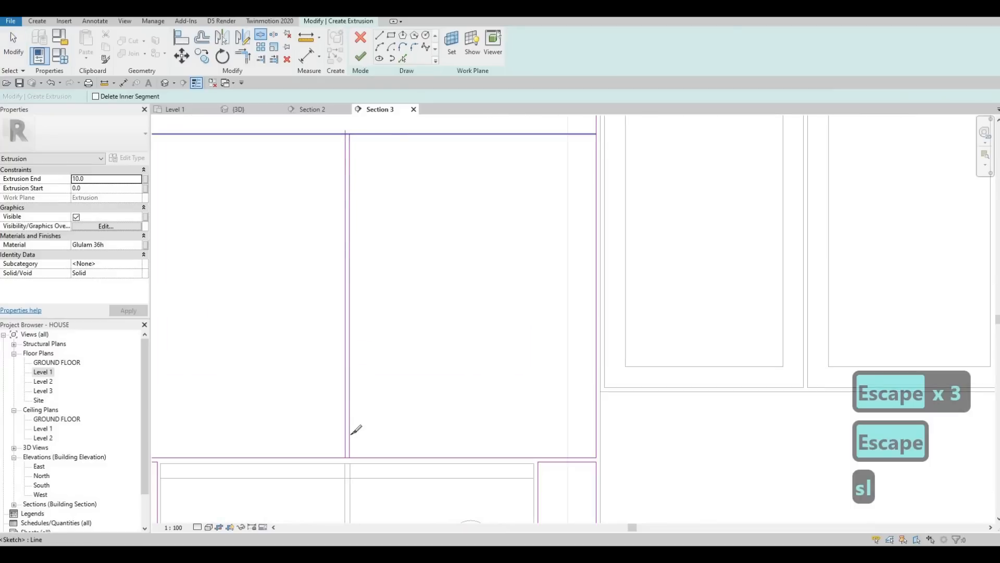
click(346, 444)
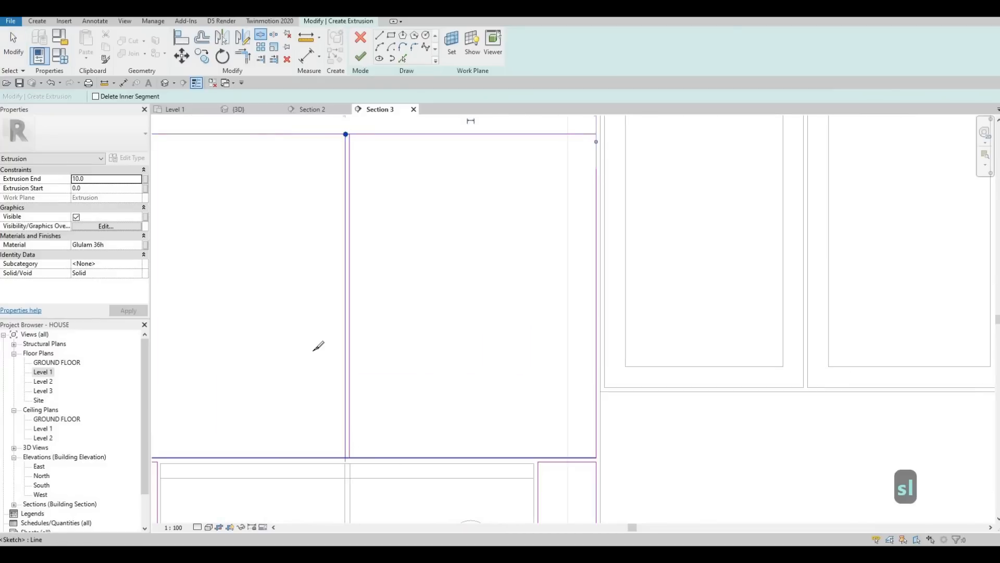
scroll(301, 252, down, 4)
scroll(284, 286, up, 4)
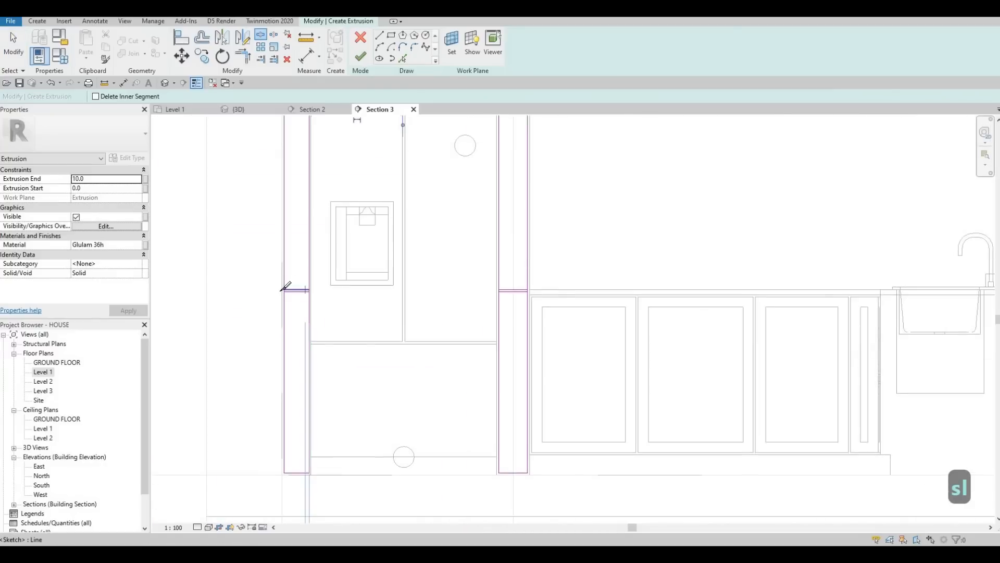
click(316, 294)
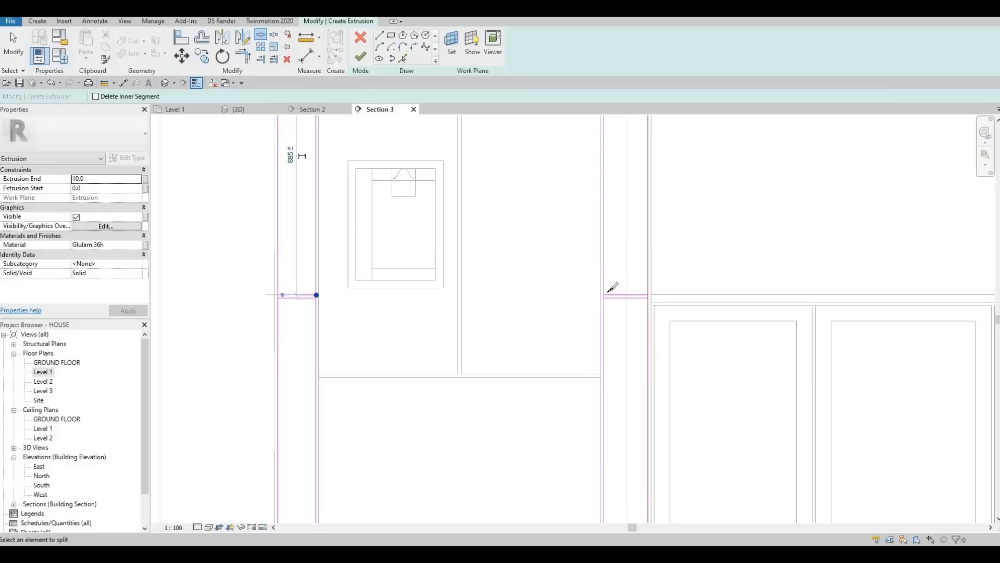
click(648, 295)
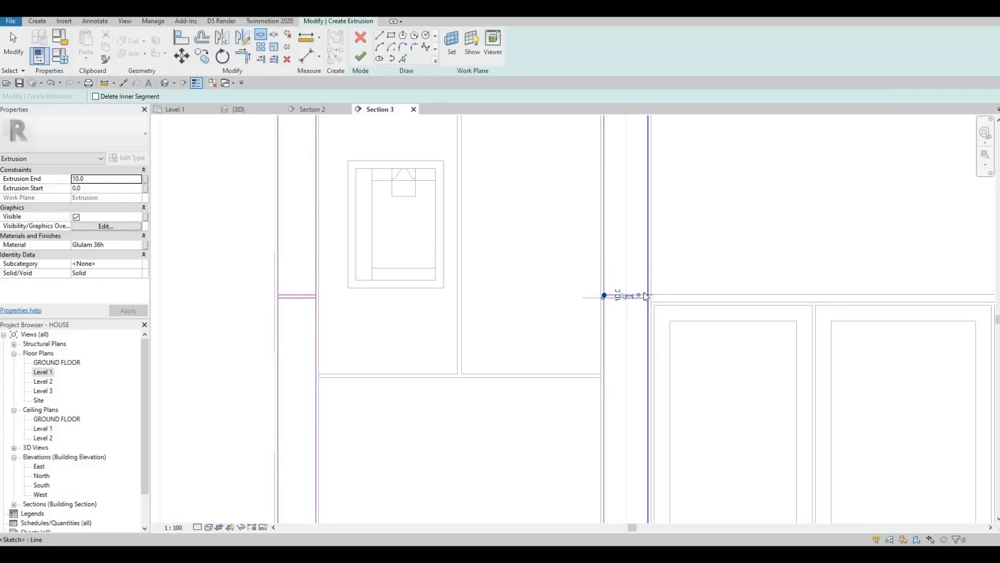
key(Escape)
key(Escape)
Step: Trim the divider and edge lines where the side panels meet the upper panel into clean corners
key(t)
key(r)
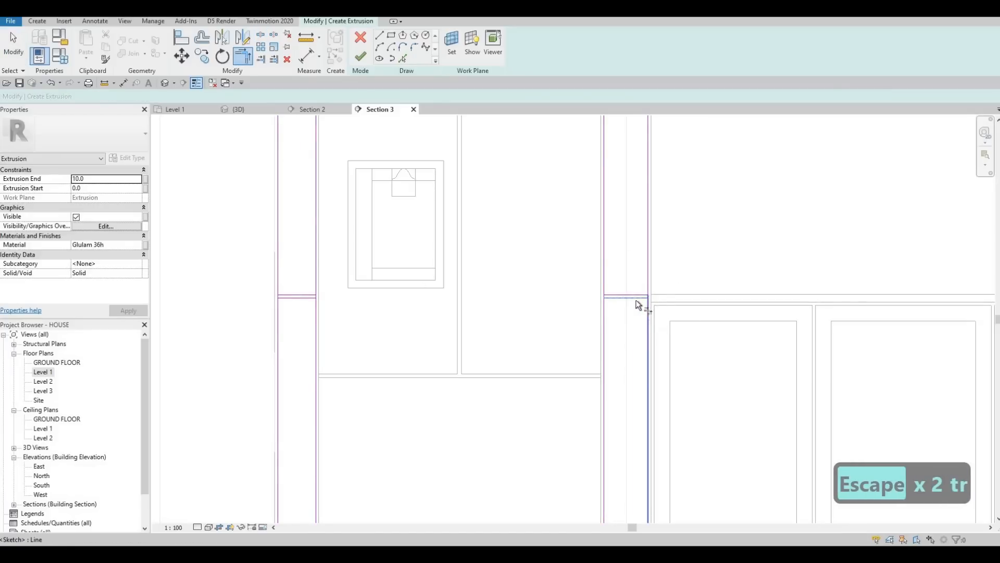
click(298, 294)
middle_drag(381, 217, 375, 271)
scroll(375, 271, down, 3)
middle_drag(442, 162, 408, 255)
scroll(394, 239, up, 4)
click(413, 224)
click(396, 201)
middle_drag(388, 162, 360, 348)
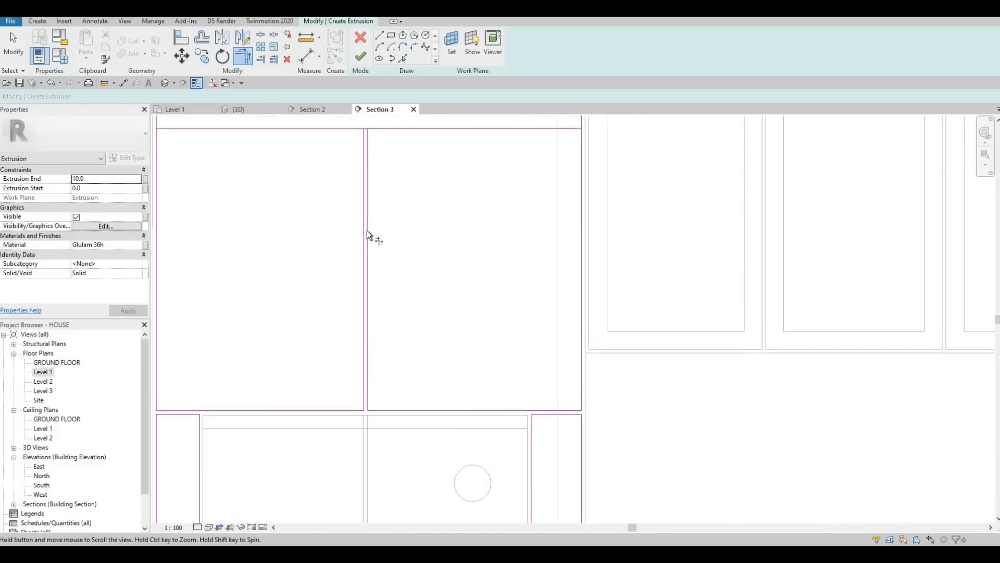
middle_drag(367, 230, 374, 220)
scroll(378, 297, down, 3)
middle_drag(374, 474, 370, 306)
middle_click(380, 298)
scroll(368, 307, down, 1)
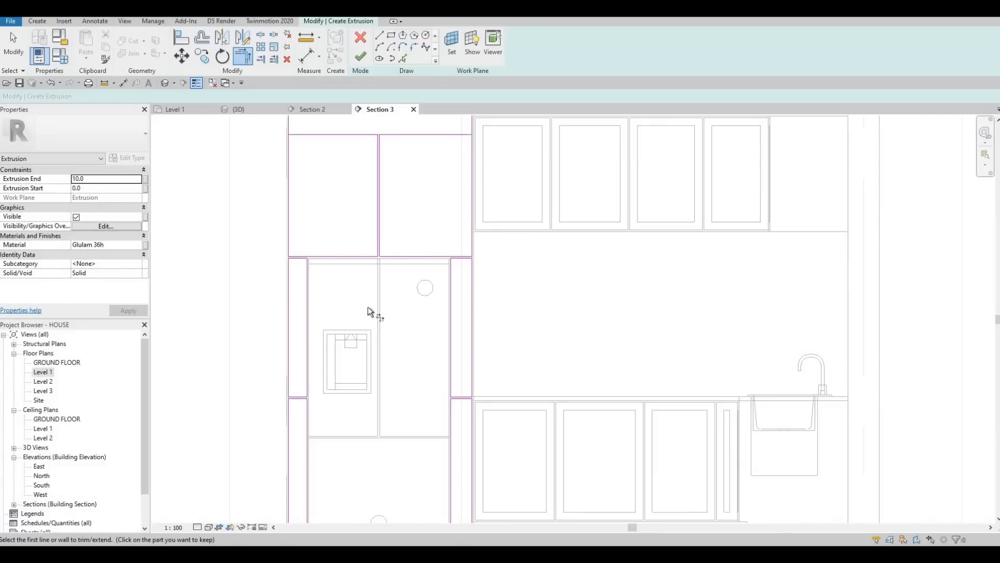
middle_drag(411, 224, 410, 263)
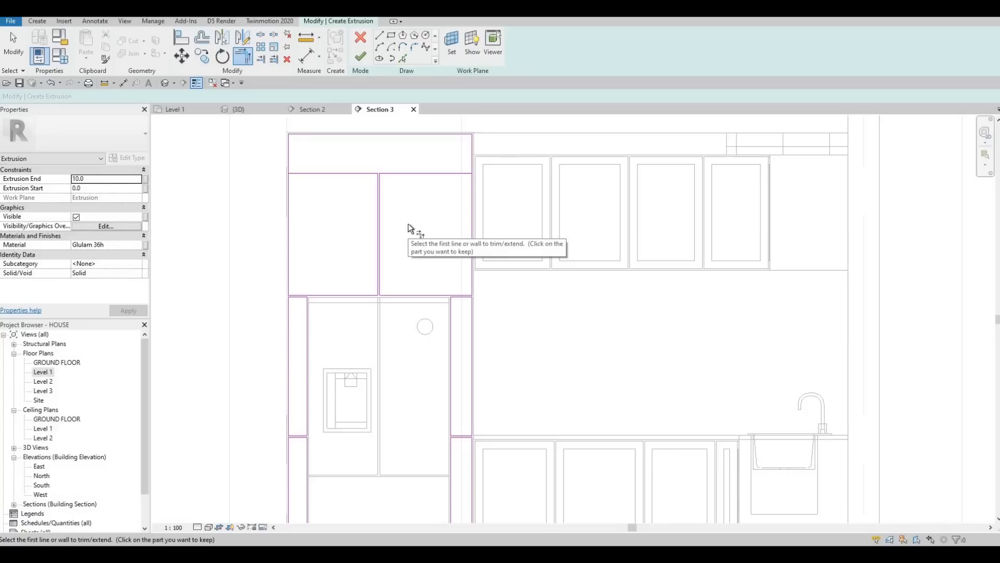
key(Escape)
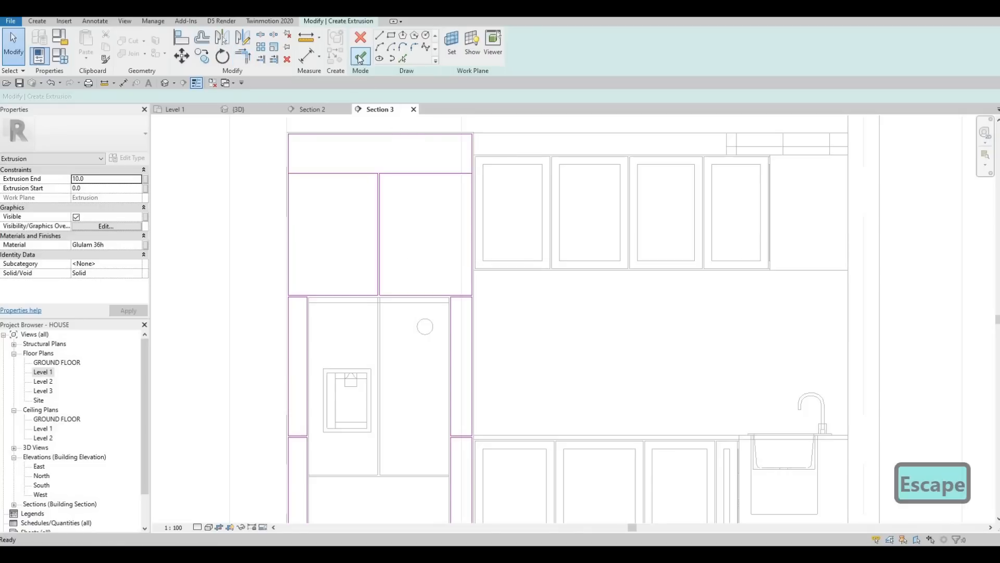
Step: Try to finish the extrusion sketch
click(361, 57)
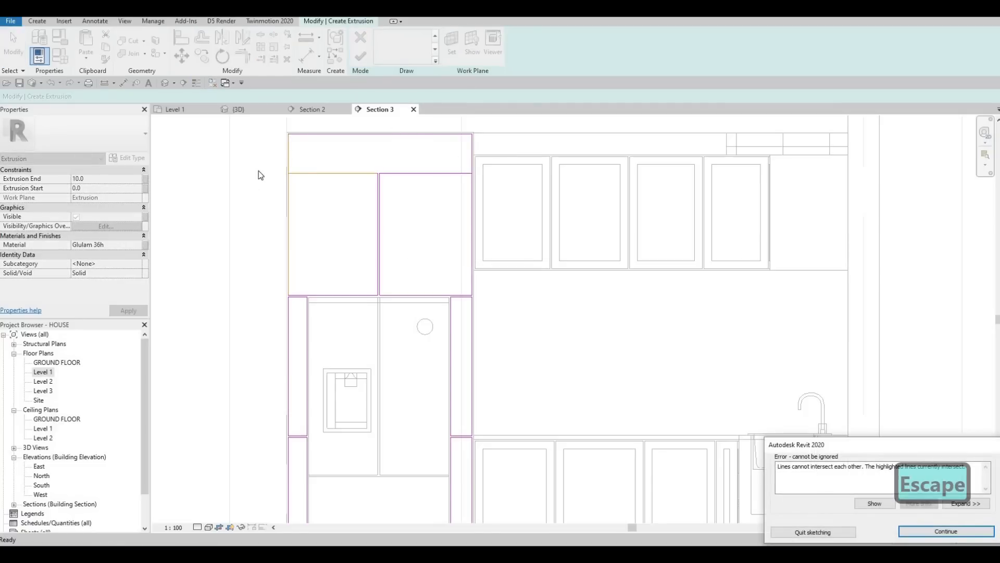
key(Escape)
scroll(286, 187, up, 2)
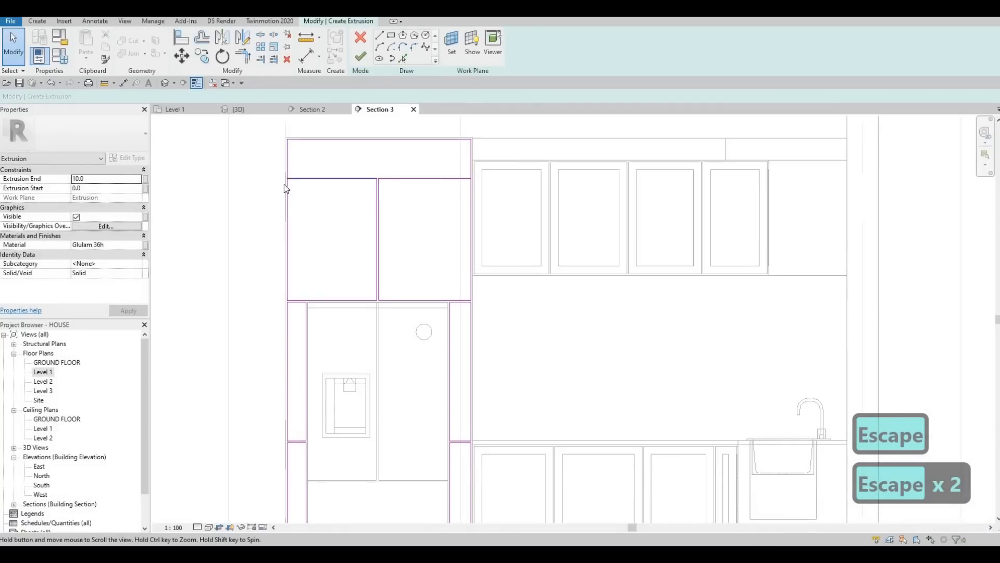
scroll(255, 202, up, 2)
key(Escape)
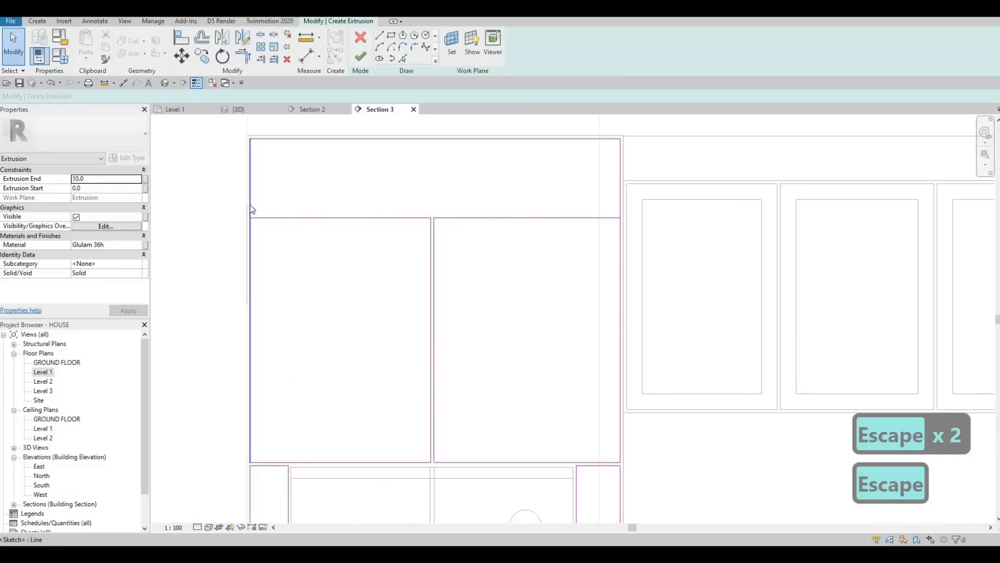
Step: Draw a horizontal line across the upper panel along its lower edge
click(251, 208)
key(c)
key(s)
key(Escape)
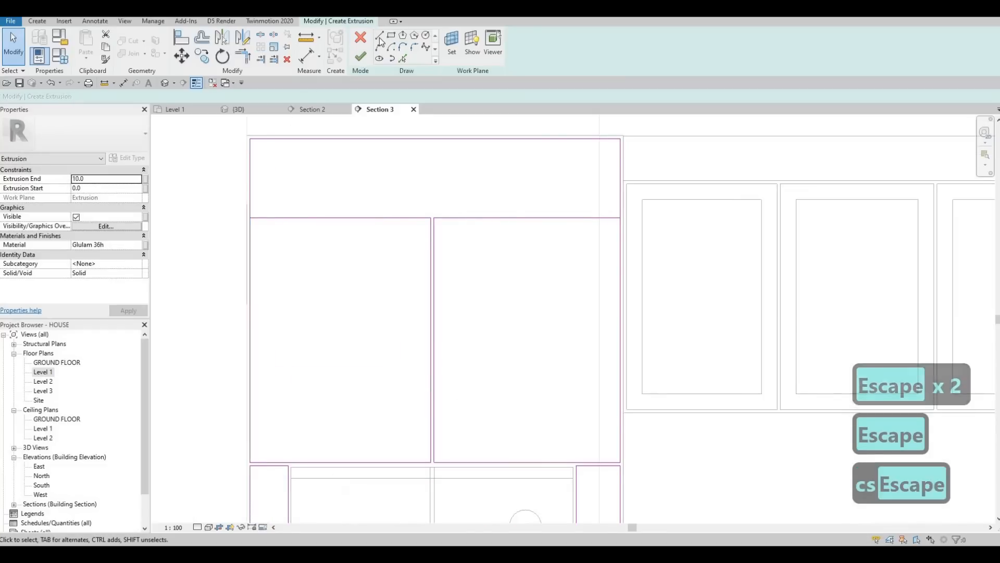
key(Escape)
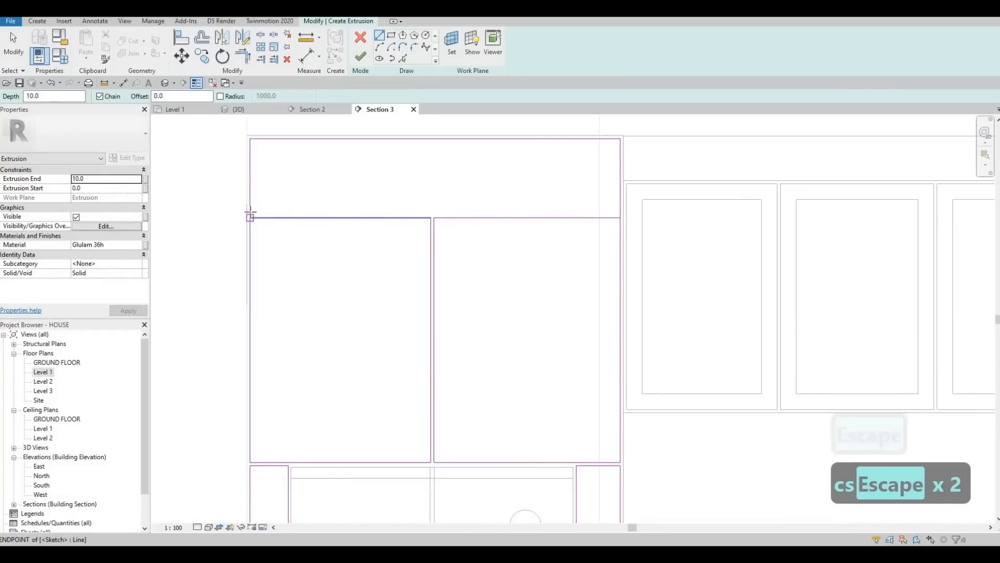
click(250, 212)
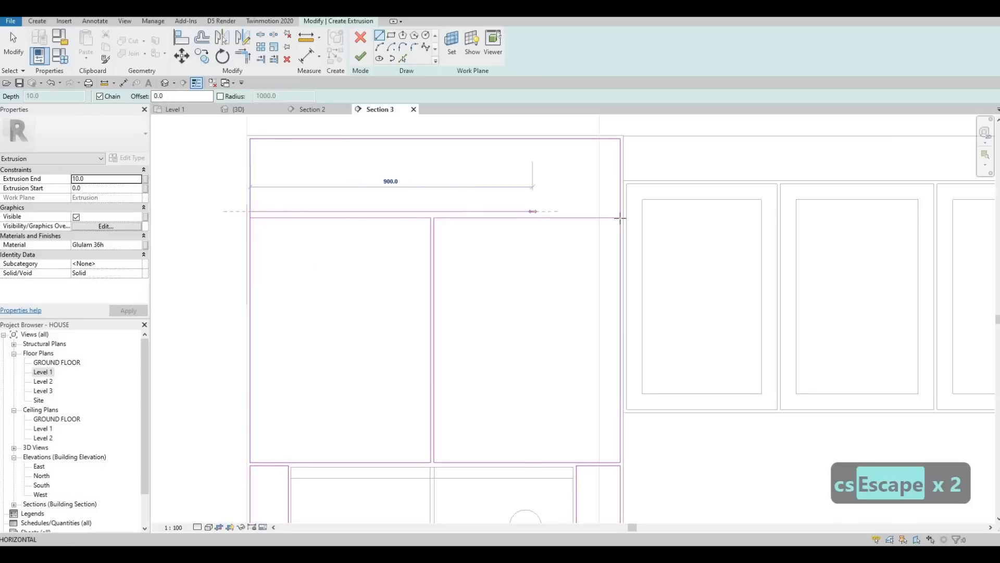
key(Escape)
key(Escape)
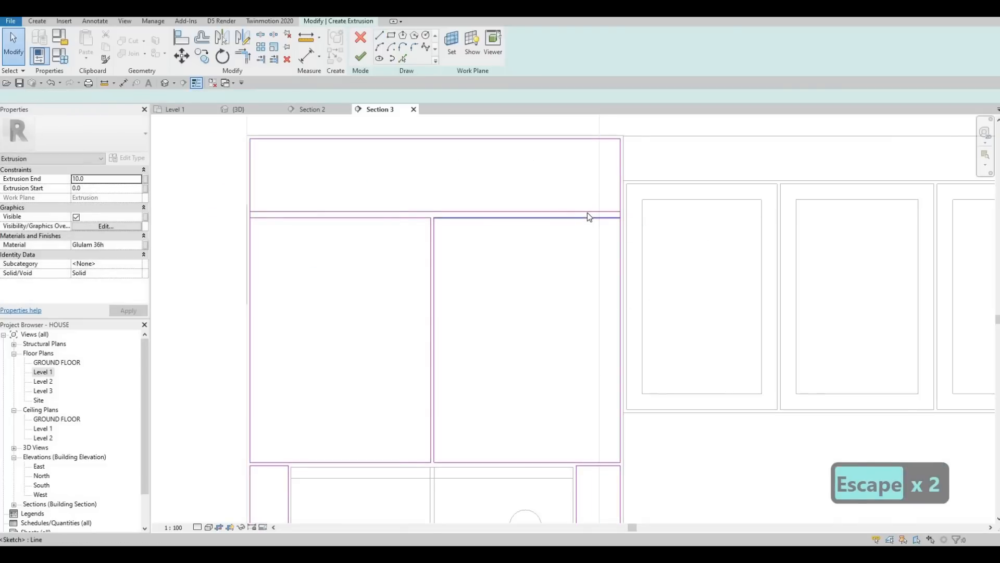
Step: Set the gap between the new horizontal line and the panel line below it to 10
click(587, 217)
key(Escape)
click(443, 212)
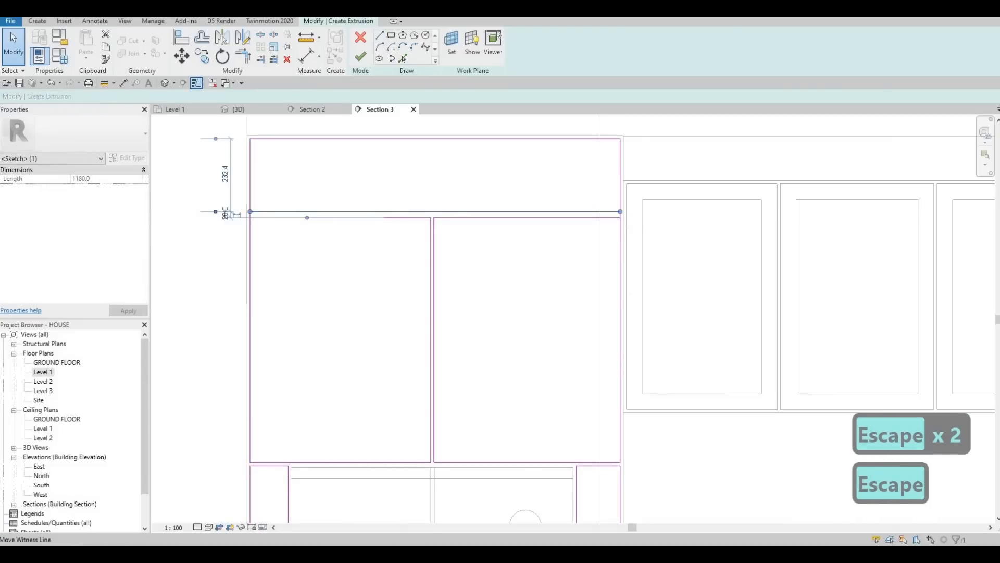
text(10)
key(Return)
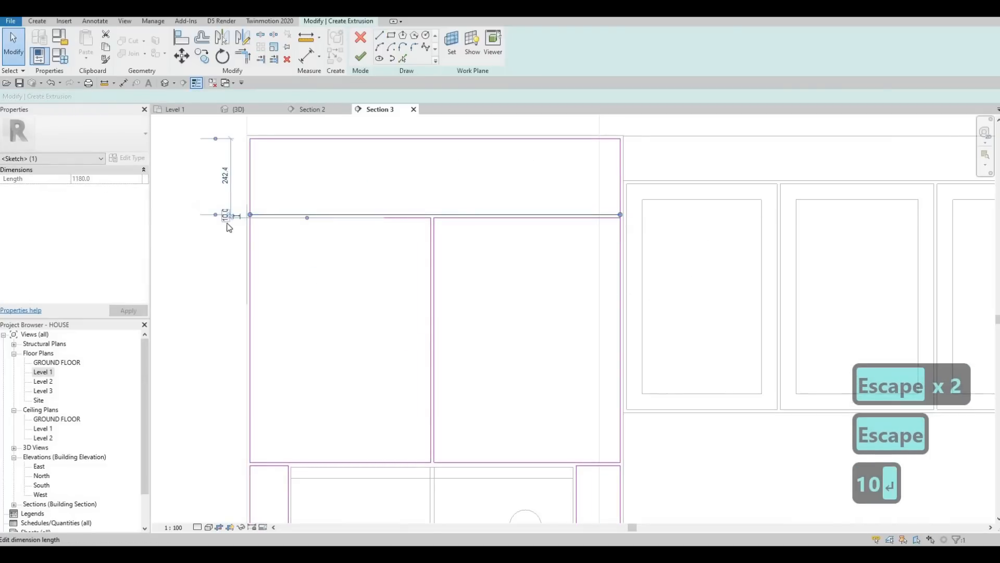
Step: Trim the upper panel's line ends into closed corners and finish the extrusion sketch
key(Escape)
key(Escape)
key(Escape)
key(Escape)
key(s)
key(l)
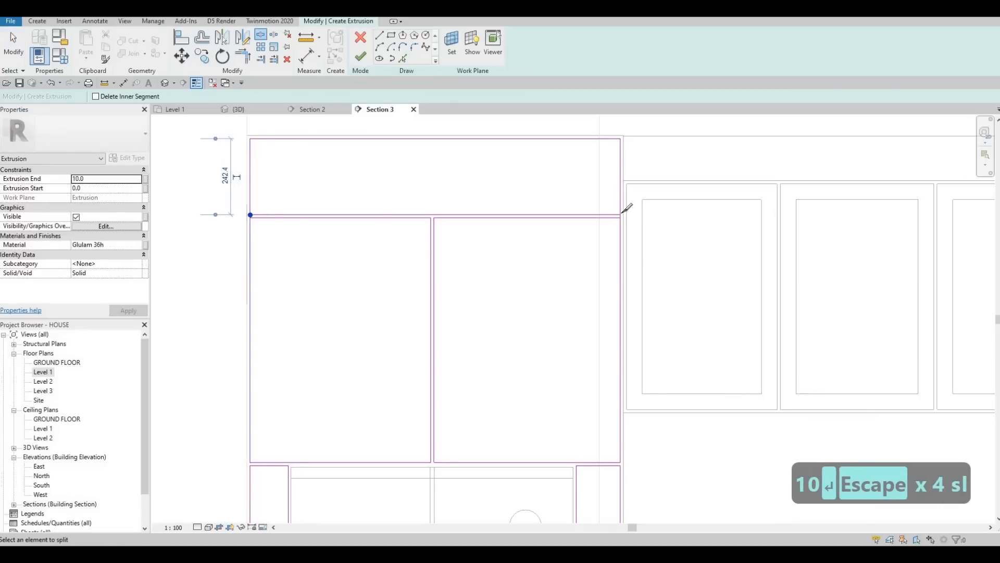
key(Escape)
key(Escape)
key(t)
key(r)
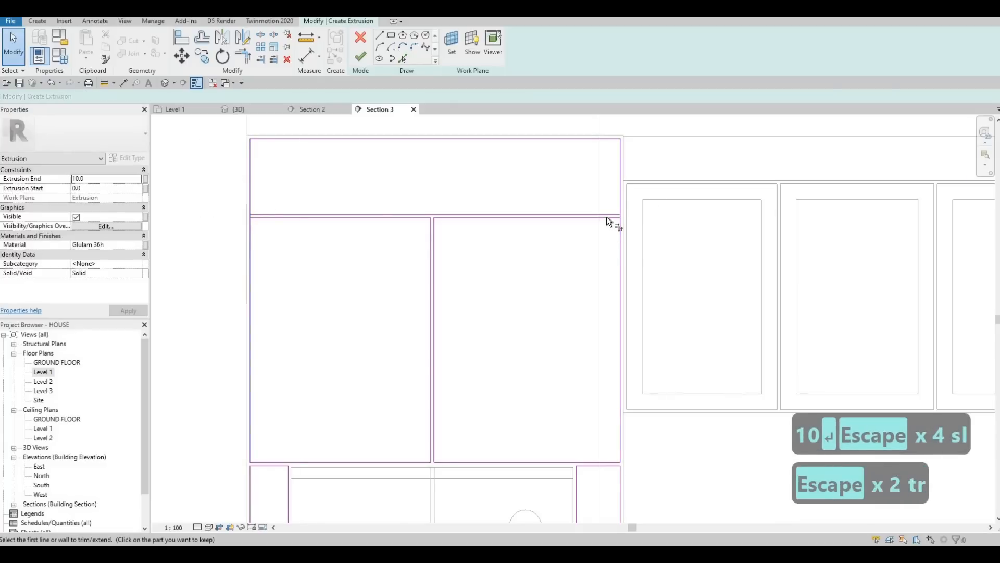
key(Escape)
key(t)
key(r)
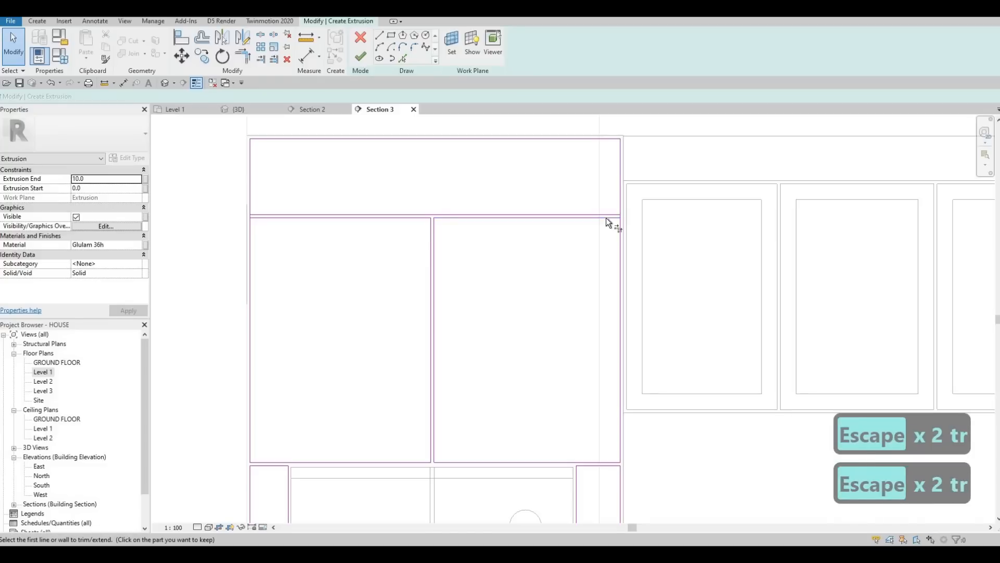
key(Escape)
key(Escape)
key(t)
key(r)
click(619, 231)
click(265, 221)
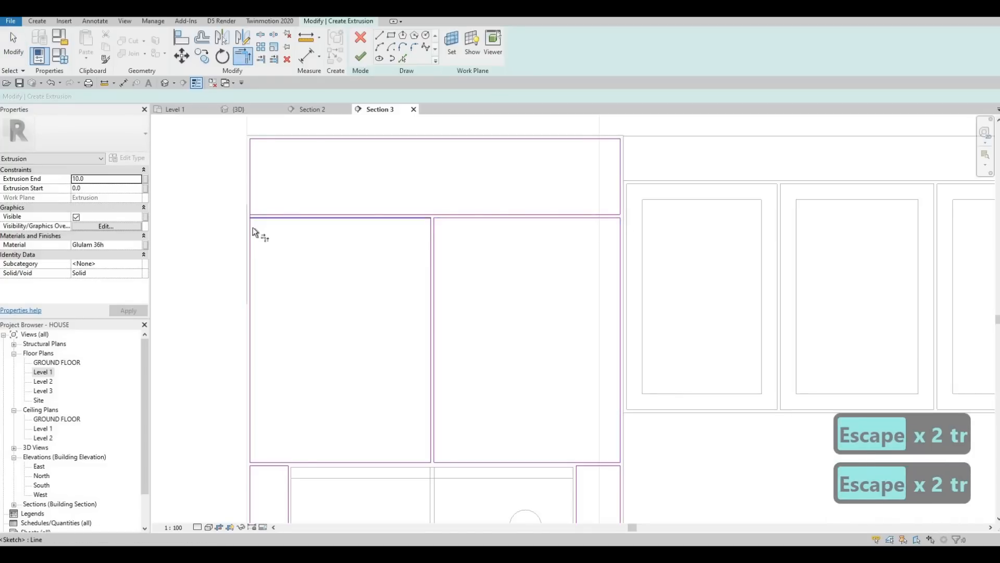
click(360, 56)
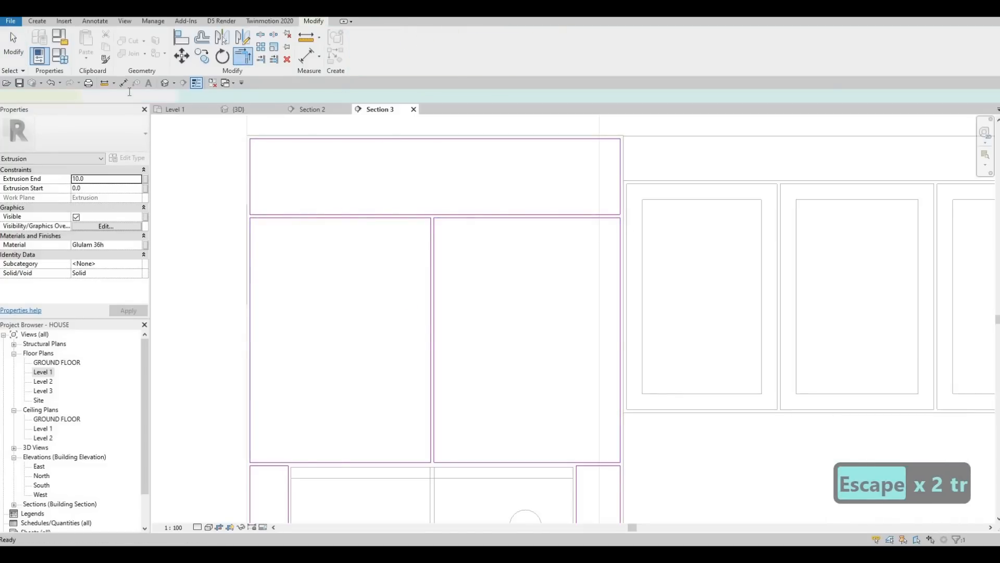
Step: Start a void extrusion with Extrusion End 5 and Extrusion Start -5
click(38, 22)
click(209, 57)
click(211, 76)
key(Return)
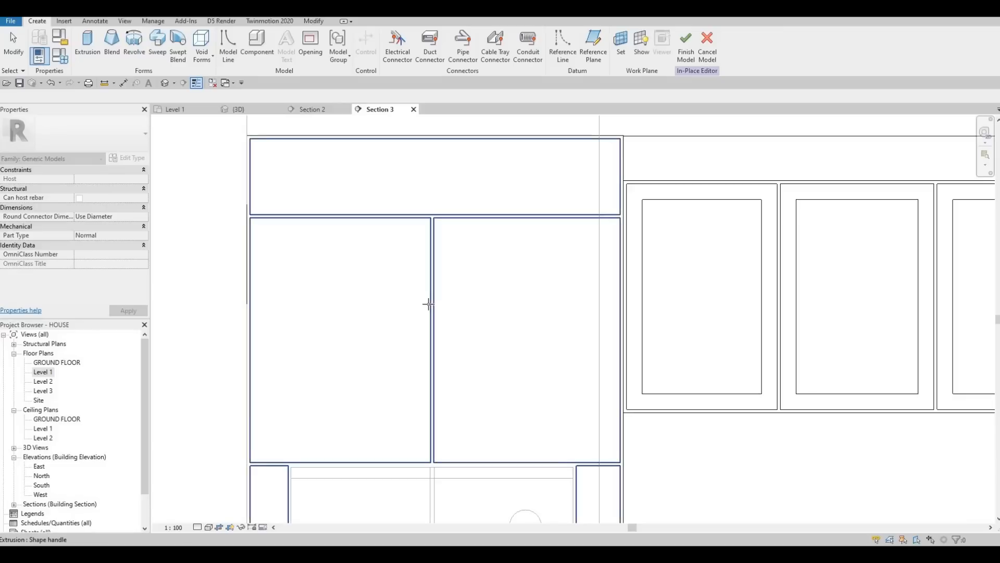
click(198, 273)
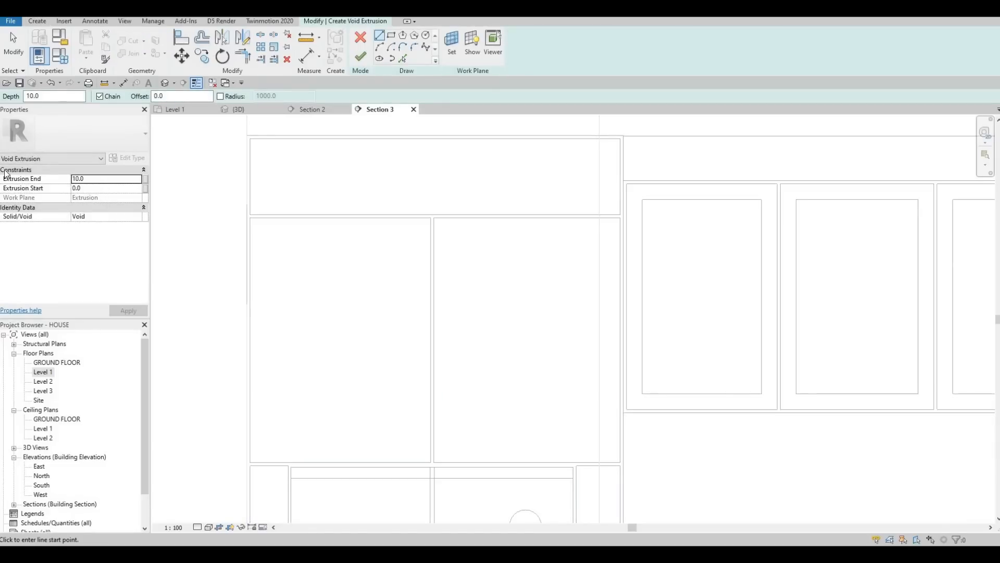
click(41, 181)
text(5)
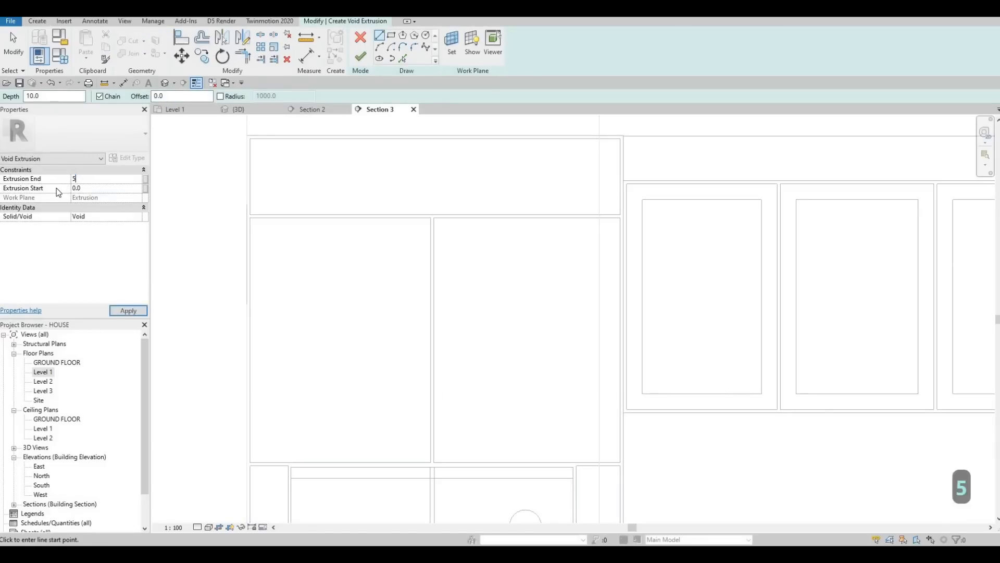
click(61, 190)
text(-5)
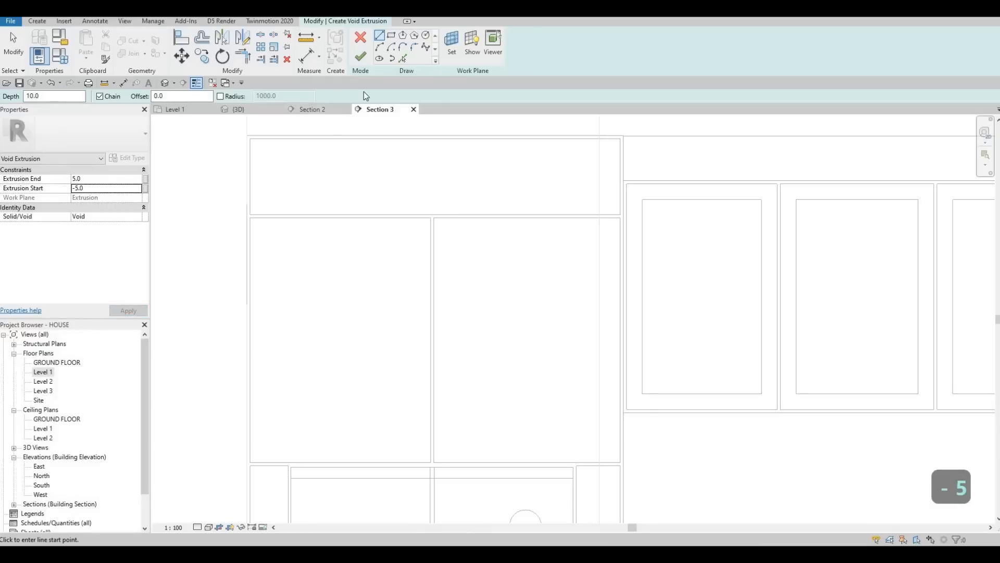
Step: Draw a rectangle with a 50 offset inside the upper panel
click(391, 36)
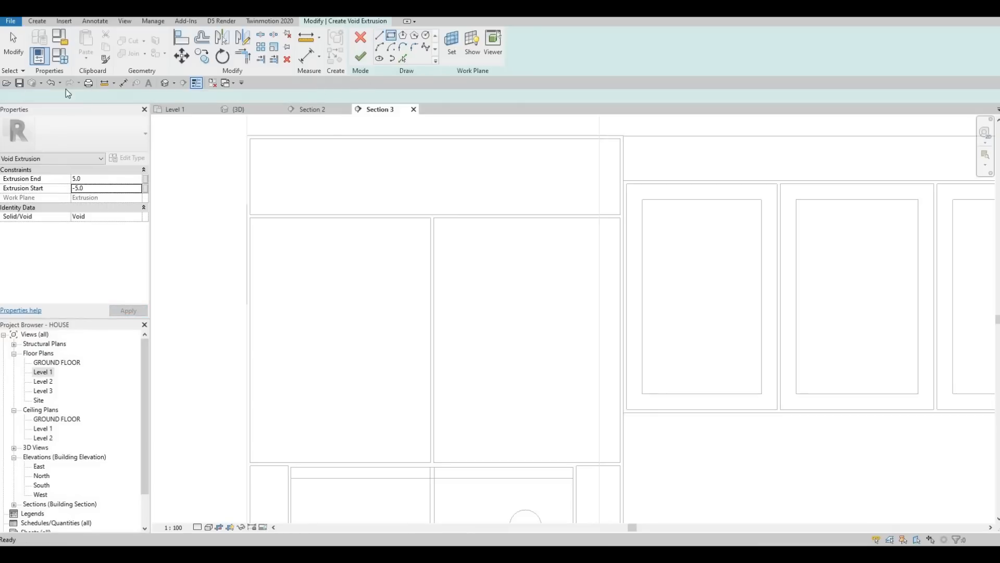
text(50)
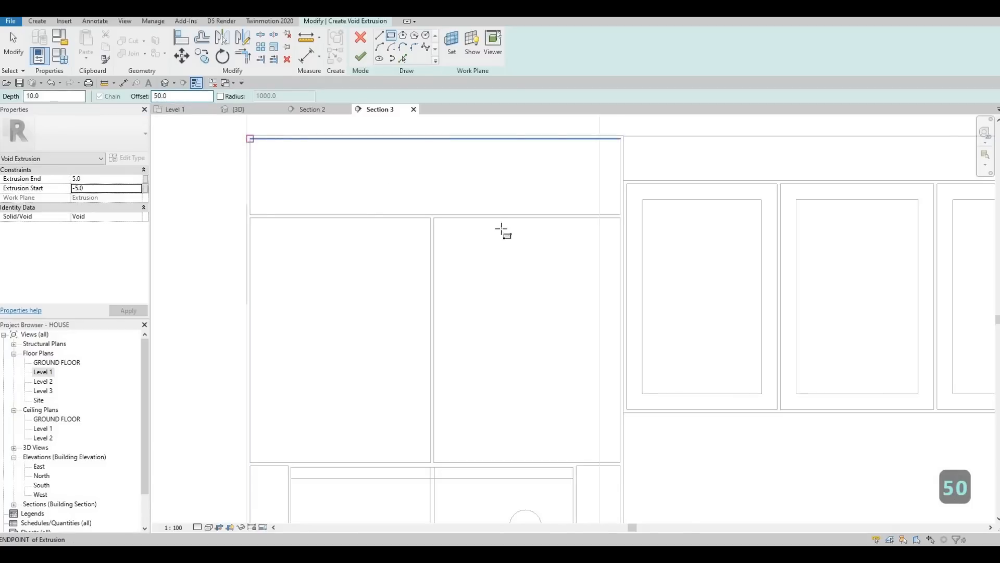
click(250, 139)
key(space)
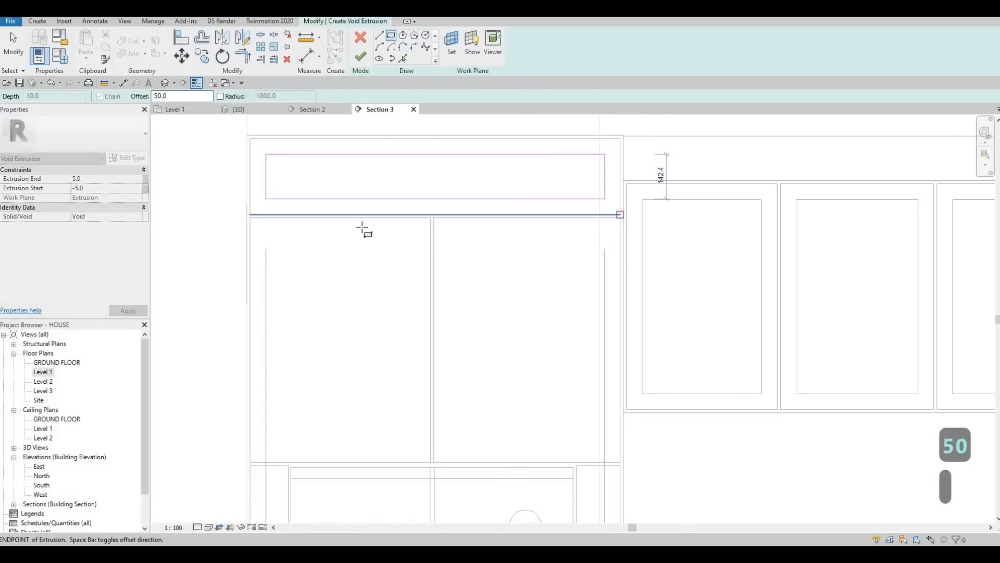
key(Escape)
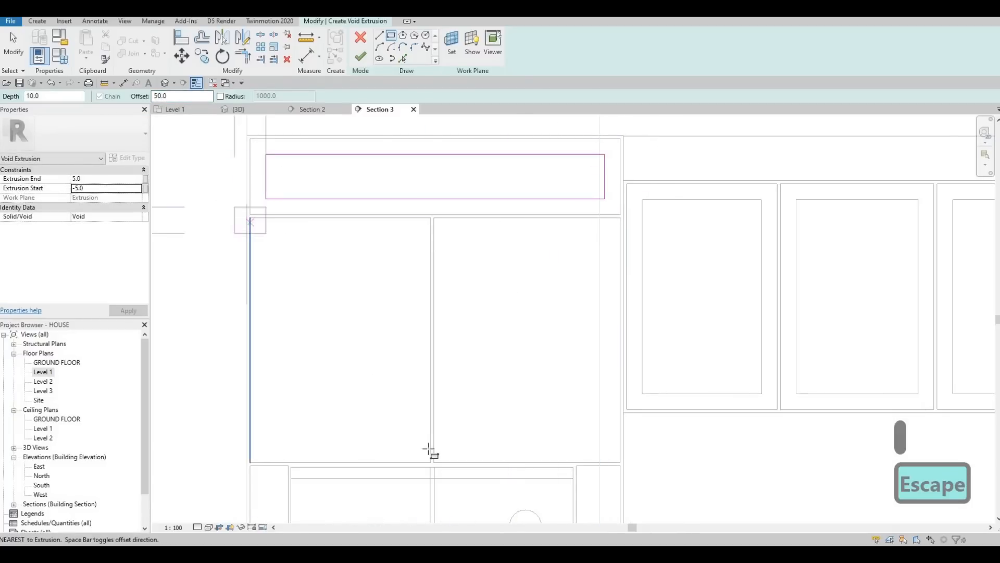
Step: Draw offset rectangles inside the two panels below the upper panel
click(430, 462)
key(Escape)
click(435, 219)
click(620, 463)
middle_drag(575, 463, 470, 192)
key(Escape)
Step: Draw an offset rectangle inside the right side panel beside the refrigerator
scroll(510, 214, down, 2)
scroll(482, 190, up, 3)
click(458, 183)
middle_drag(529, 411, 529, 250)
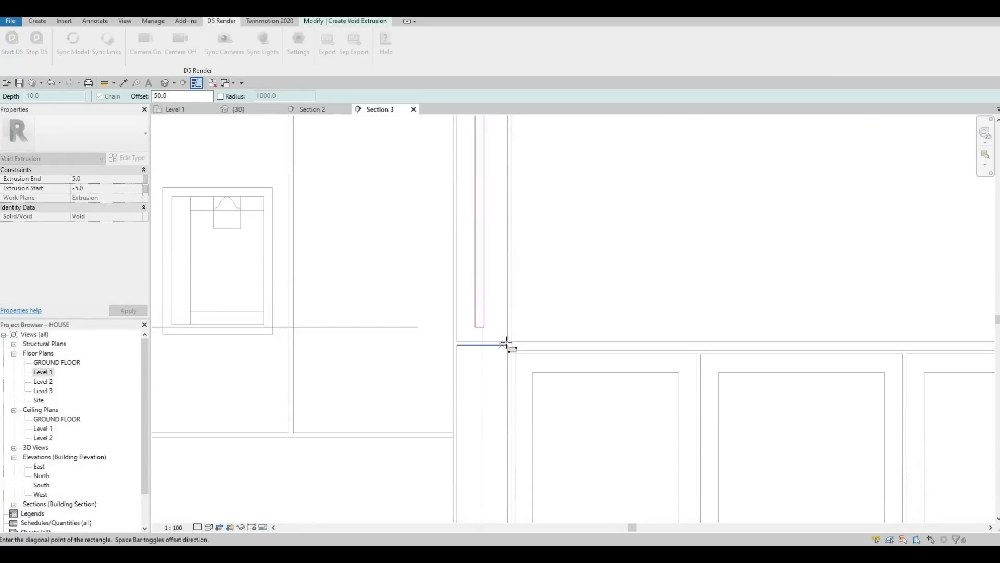
key(Escape)
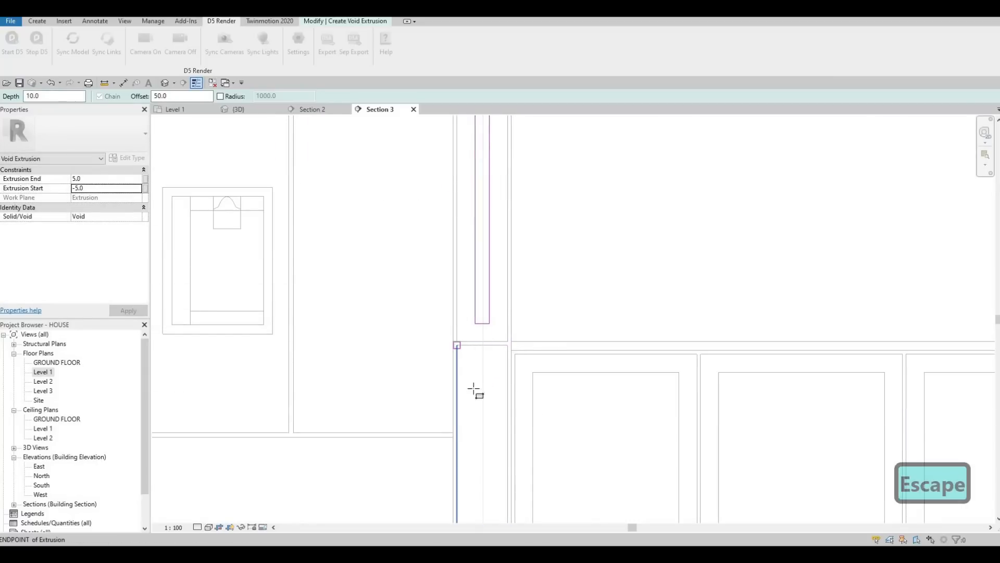
click(457, 345)
middle_drag(555, 304, 543, 227)
scroll(484, 440, down, 3)
middle_drag(484, 442, 536, 221)
scroll(541, 290, up, 2)
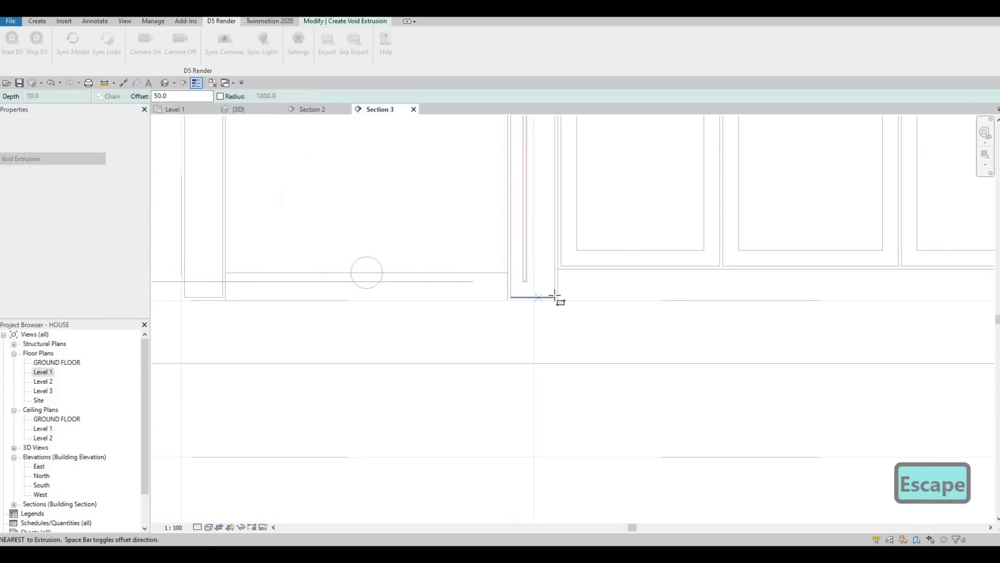
click(555, 297)
key(Escape)
Step: Draw an offset rectangle inside the left side panel beside the refrigerator
scroll(392, 236, down, 2)
middle_drag(393, 236, 480, 314)
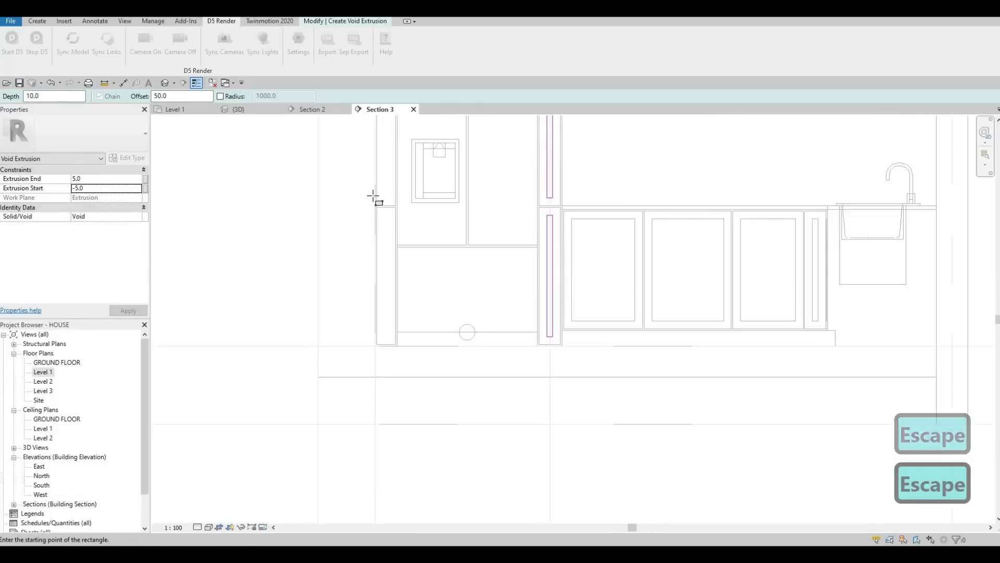
scroll(373, 197, up, 2)
click(367, 186)
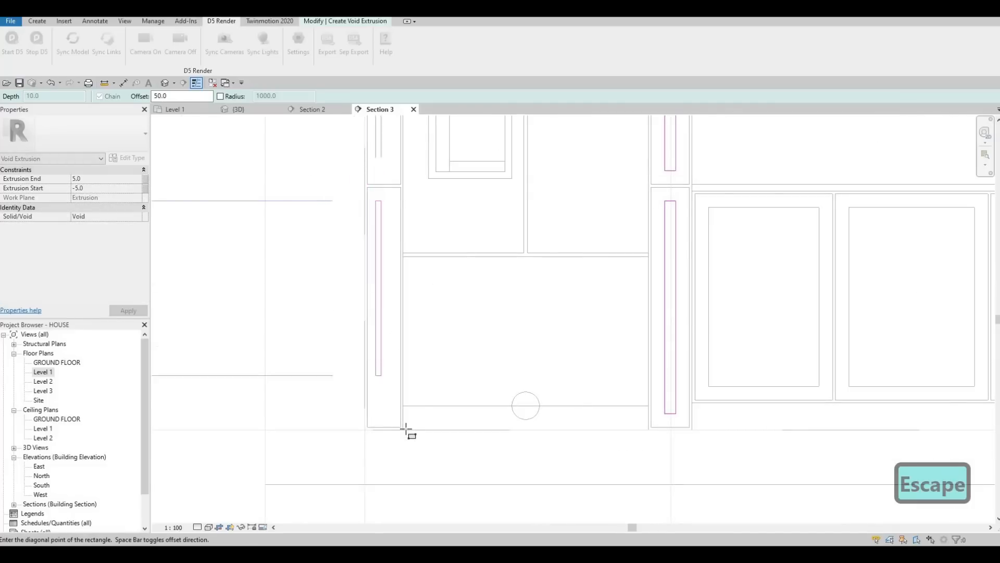
click(415, 343)
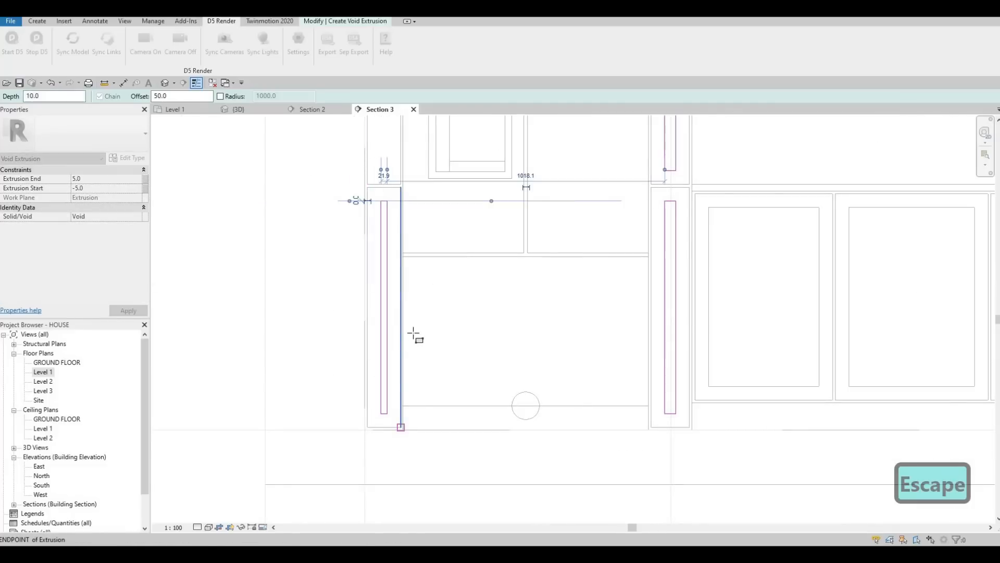
scroll(392, 292, down, 1)
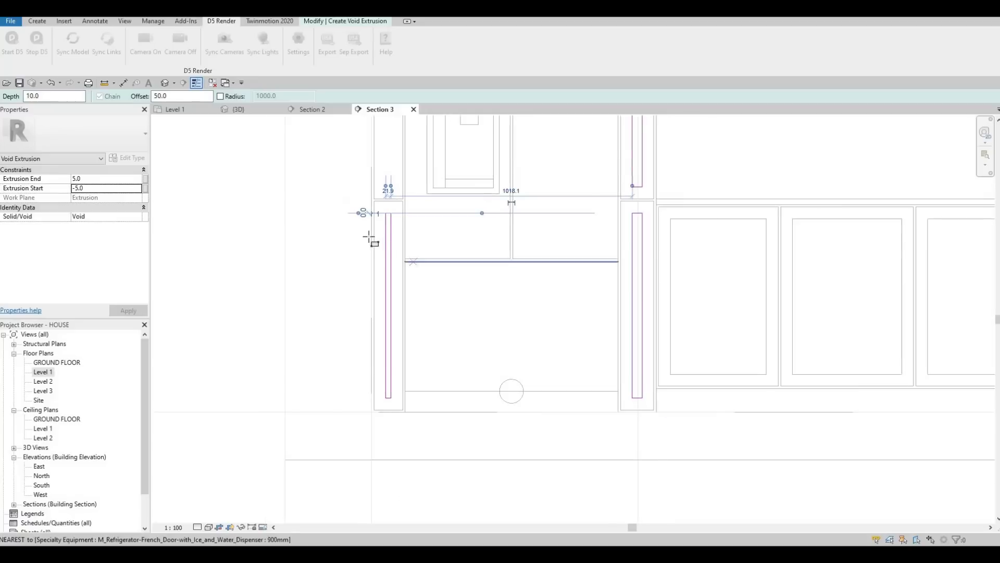
middle_drag(372, 236, 358, 470)
click(362, 223)
scroll(390, 454, up, 2)
key(Escape)
scroll(452, 292, down, 2)
middle_drag(502, 369, 507, 297)
middle_drag(500, 340, 500, 306)
middle_drag(506, 410, 509, 396)
key(Escape)
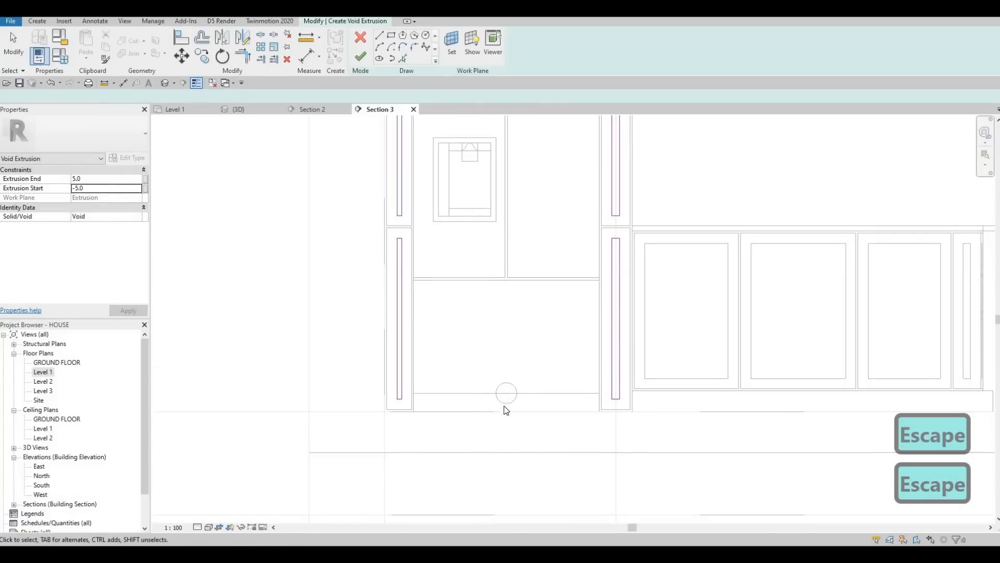
key(Escape)
key(Escape)
key(a)
key(l)
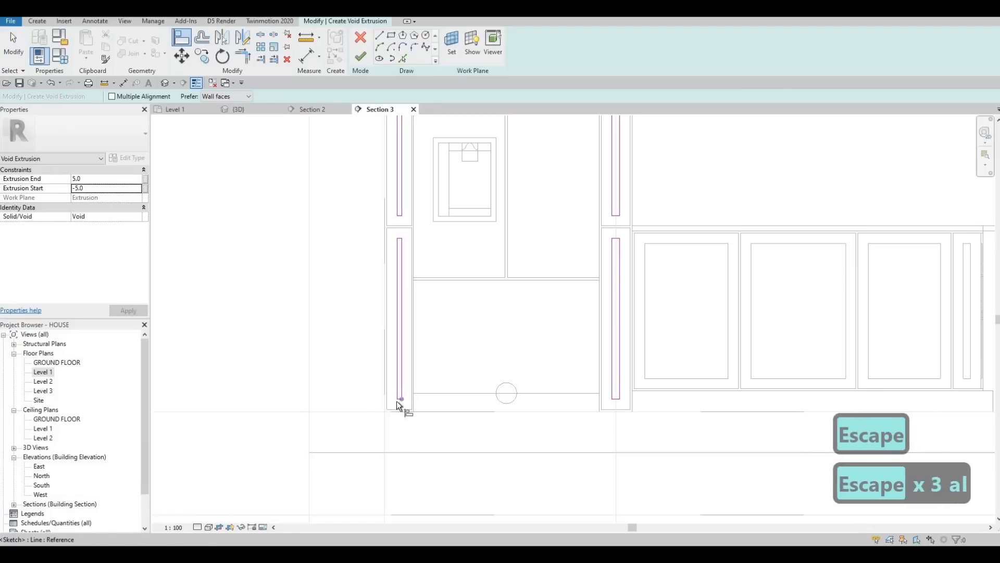
scroll(406, 404, up, 3)
click(824, 397)
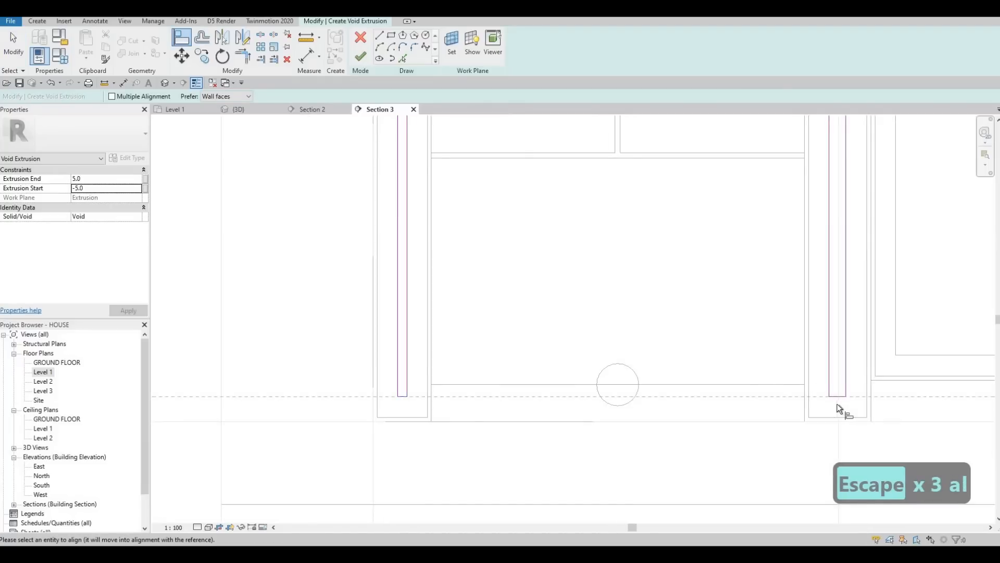
scroll(409, 349, down, 3)
key(Escape)
key(Escape)
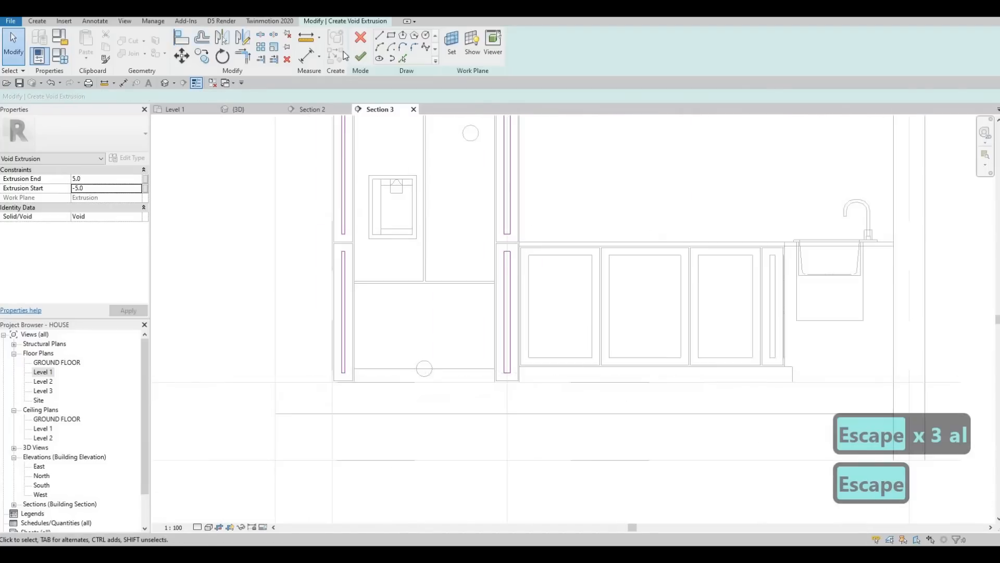
Step: Finish the void extrusion grooves so they cut the panel, and finish the in-place model
click(362, 57)
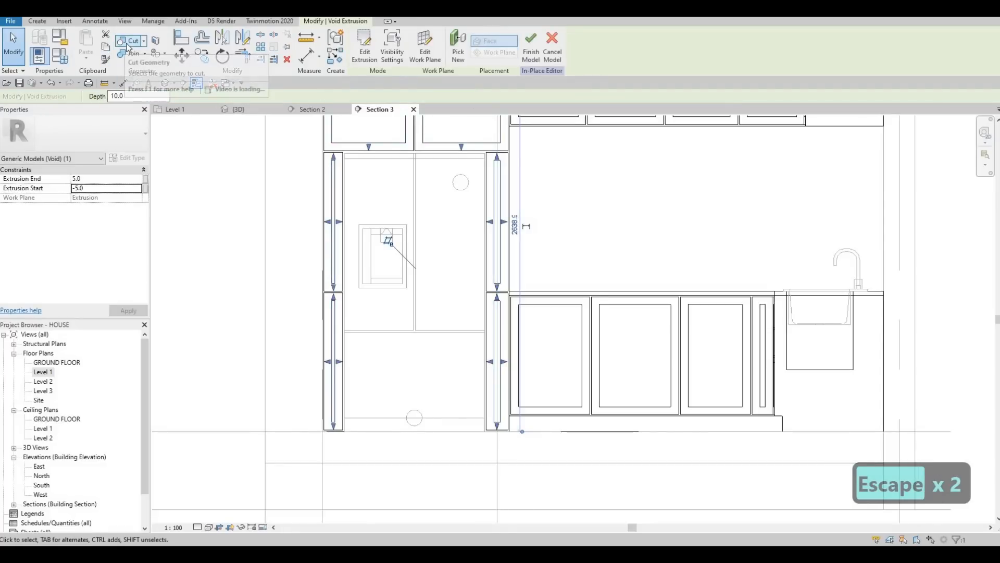
click(128, 42)
click(364, 55)
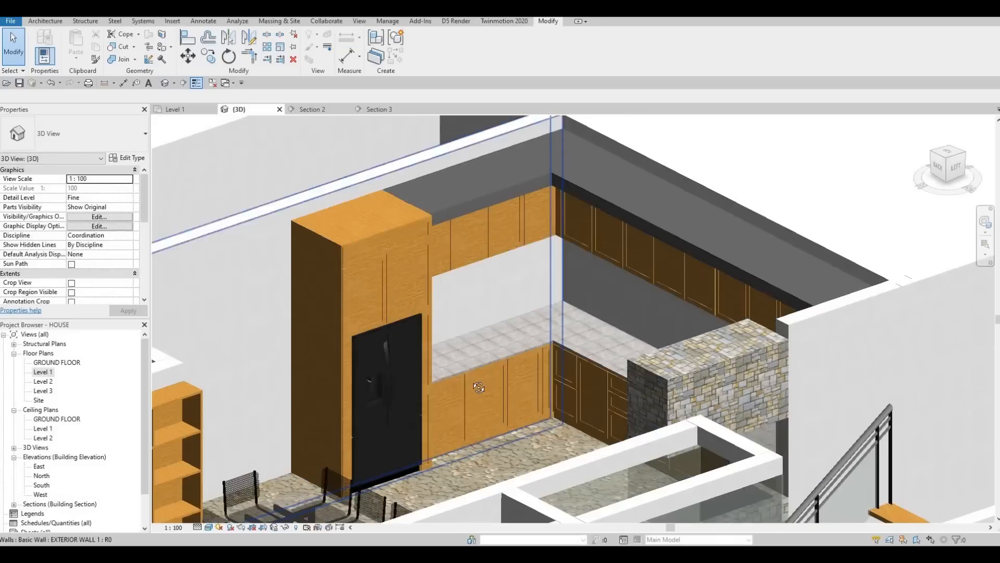
key(Escape)
Step: Review the kitchen cabinets and refrigerator enclosure in the 3D view
shift+middle_drag(550, 383, 677, 403)
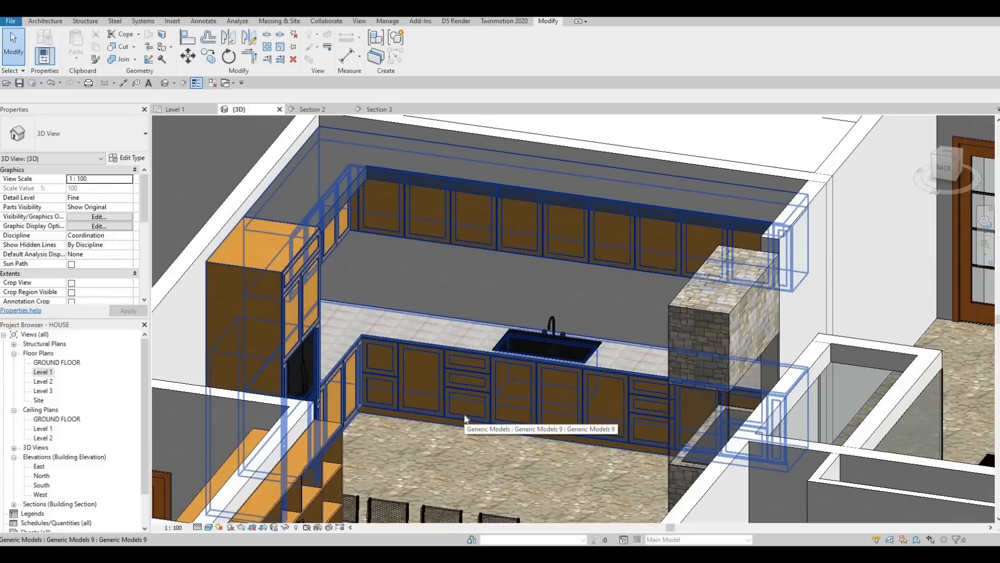
key(F1)
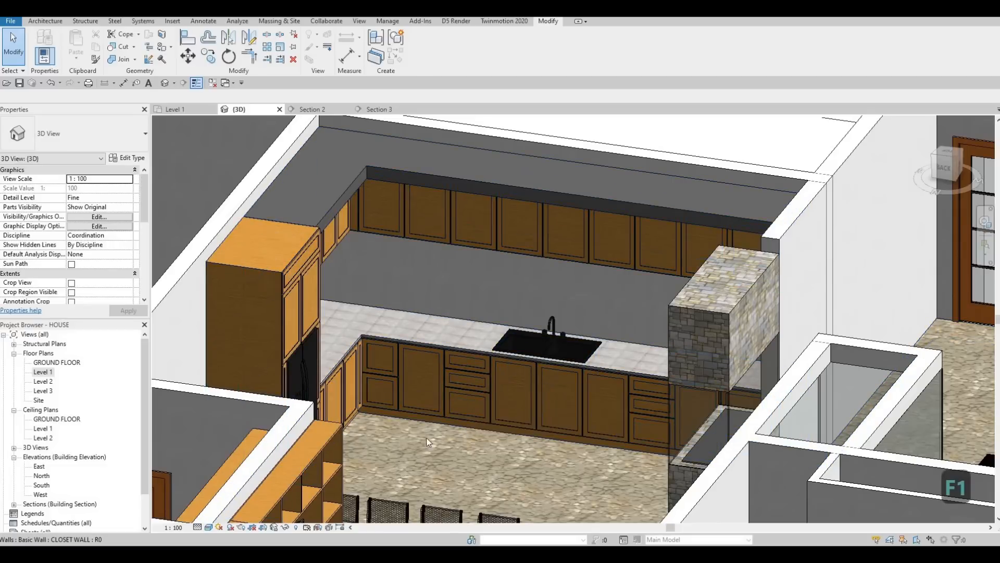
scroll(464, 404, up, 3)
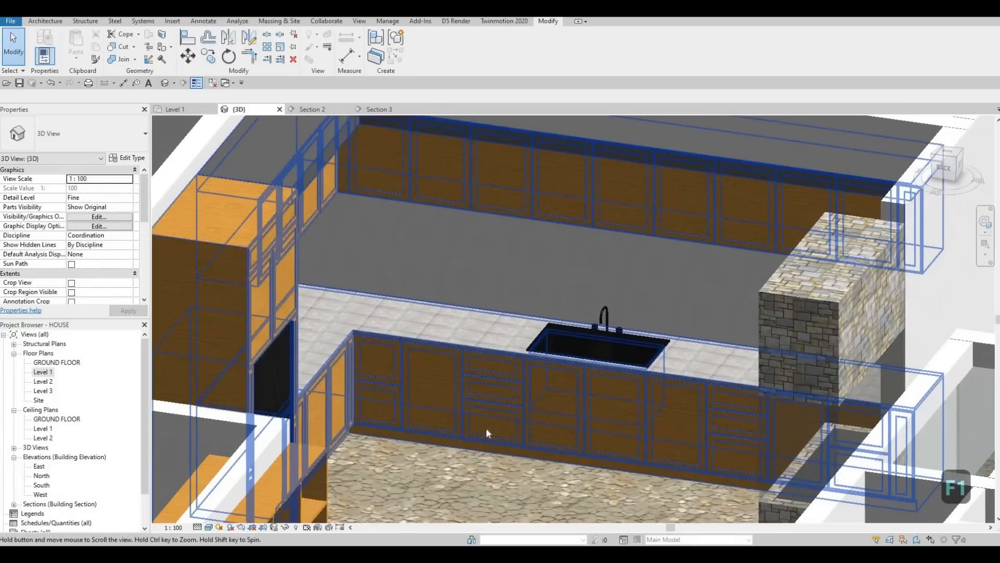
scroll(469, 380, down, 3)
shift+middle_drag(482, 407, 577, 428)
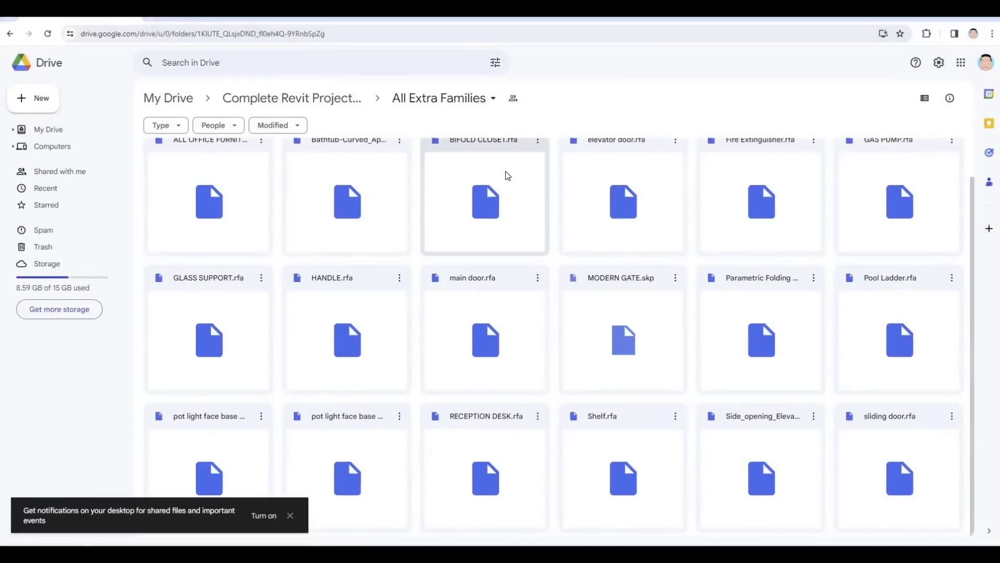
Step: Switch to Google Drive and download the HANDLE.rfa family from the All Extra Families folder to the desktop
scroll(478, 333, up, 1)
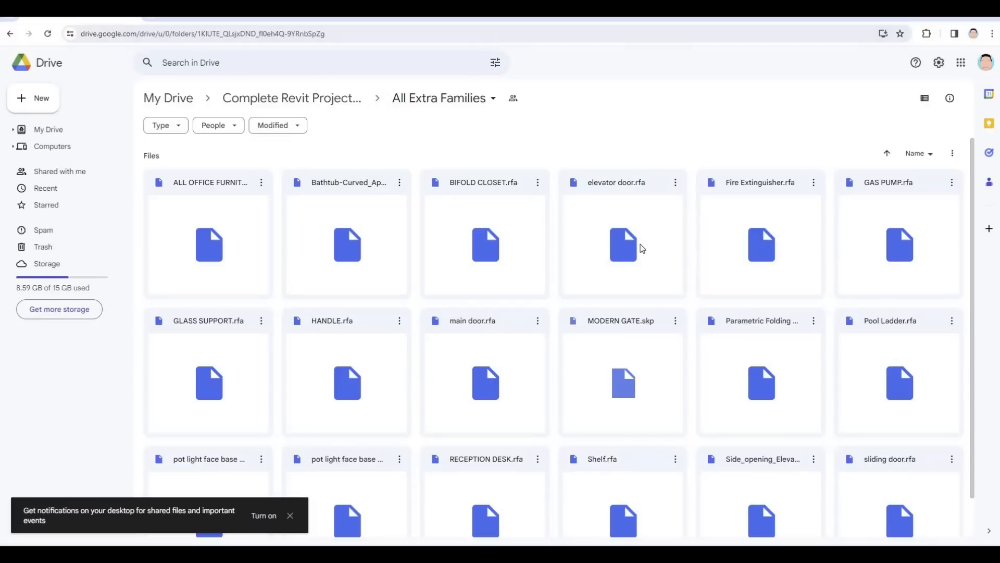
scroll(677, 389, down, 1)
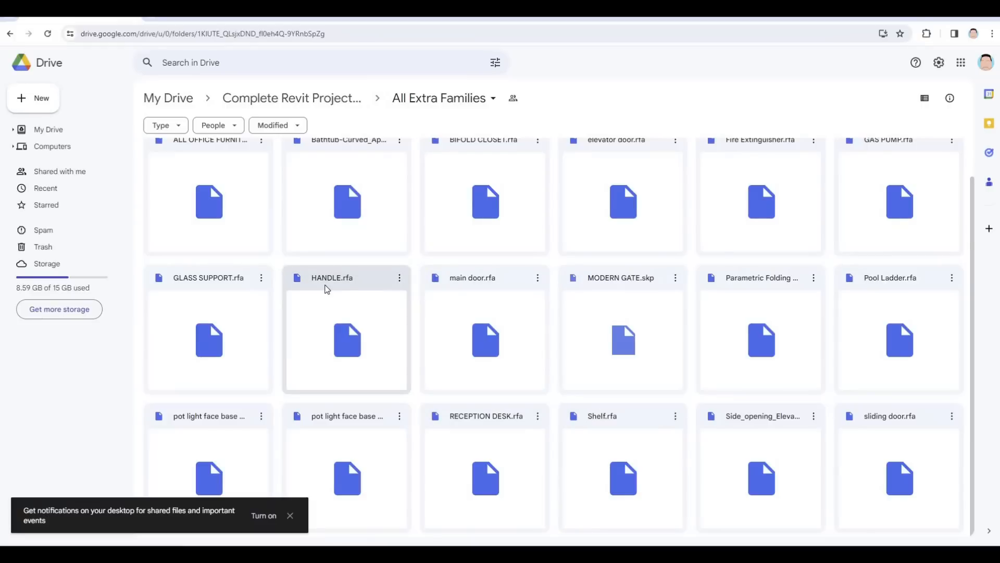
click(399, 282)
click(434, 321)
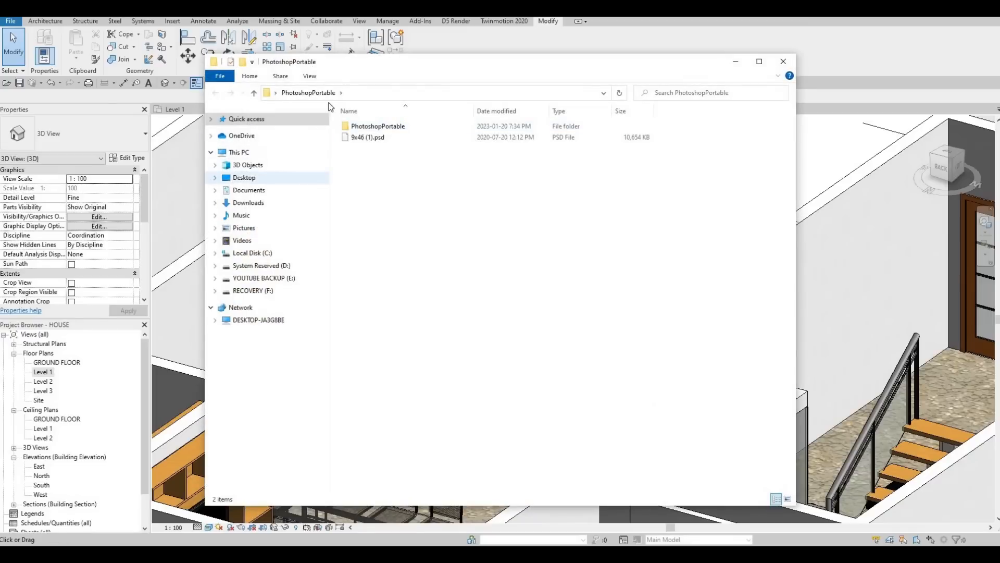
click(244, 177)
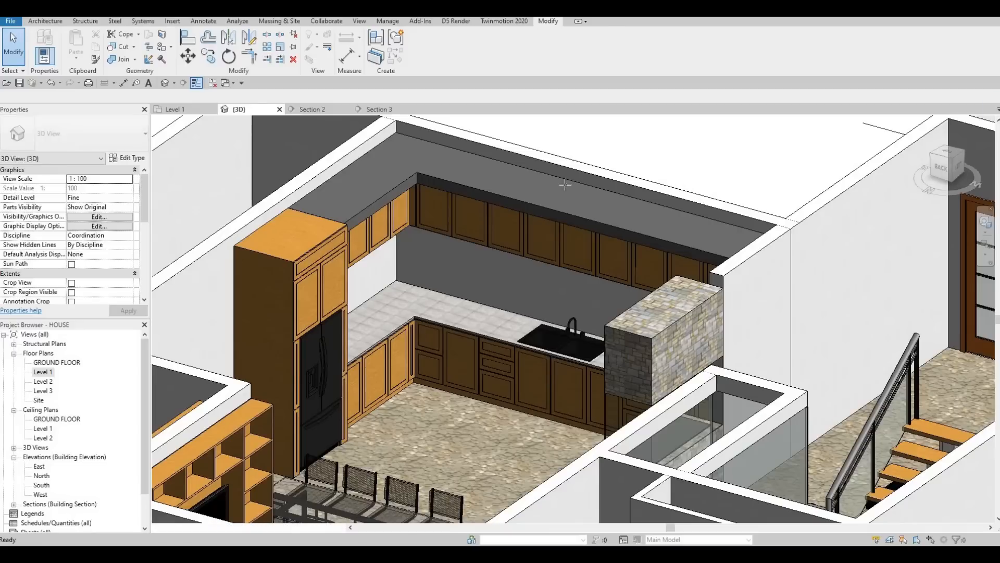
Step: Load the HANDLE family and place a handle on the tall cabinet door beside the refrigerator
scroll(466, 218, up, 3)
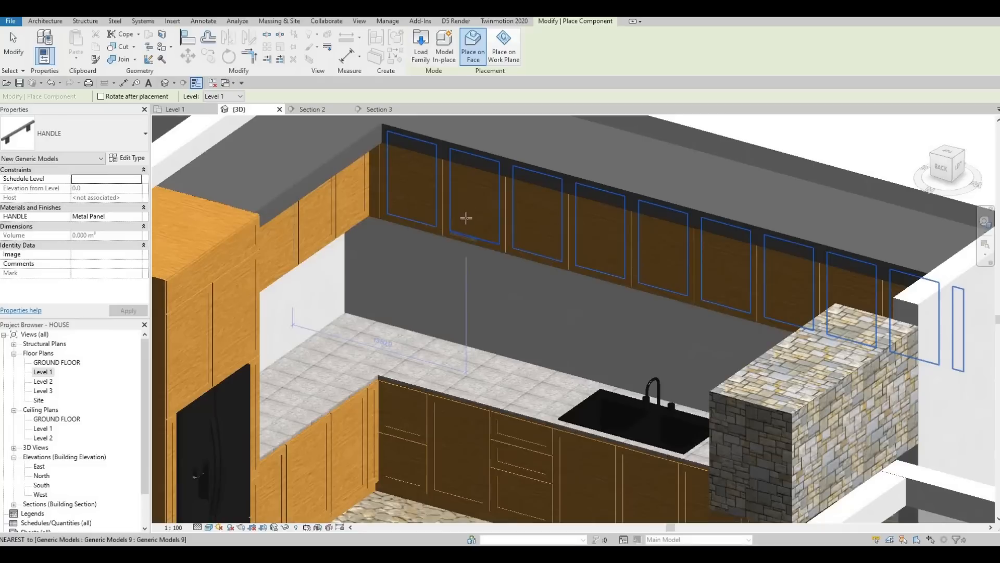
scroll(417, 239, up, 2)
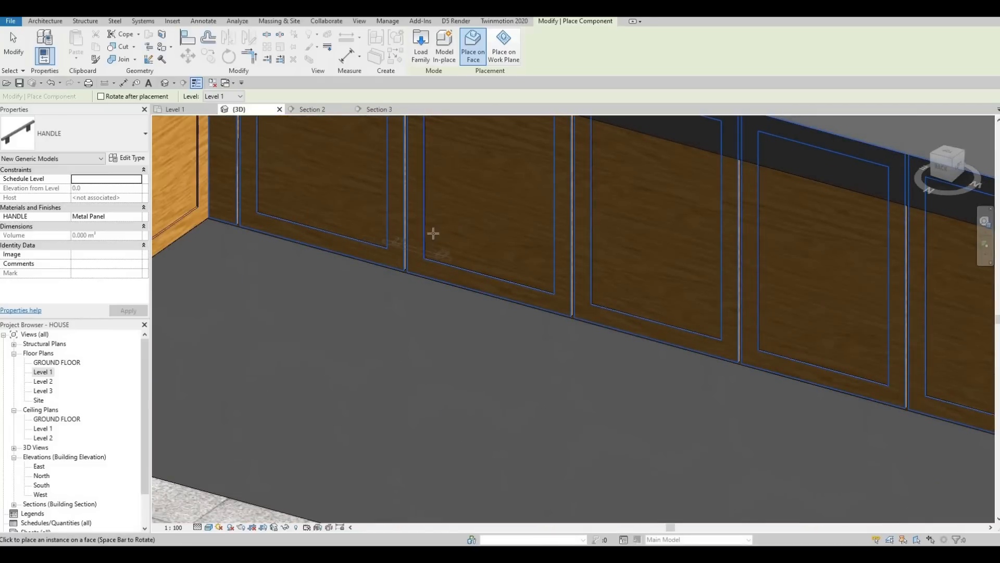
scroll(388, 244, up, 3)
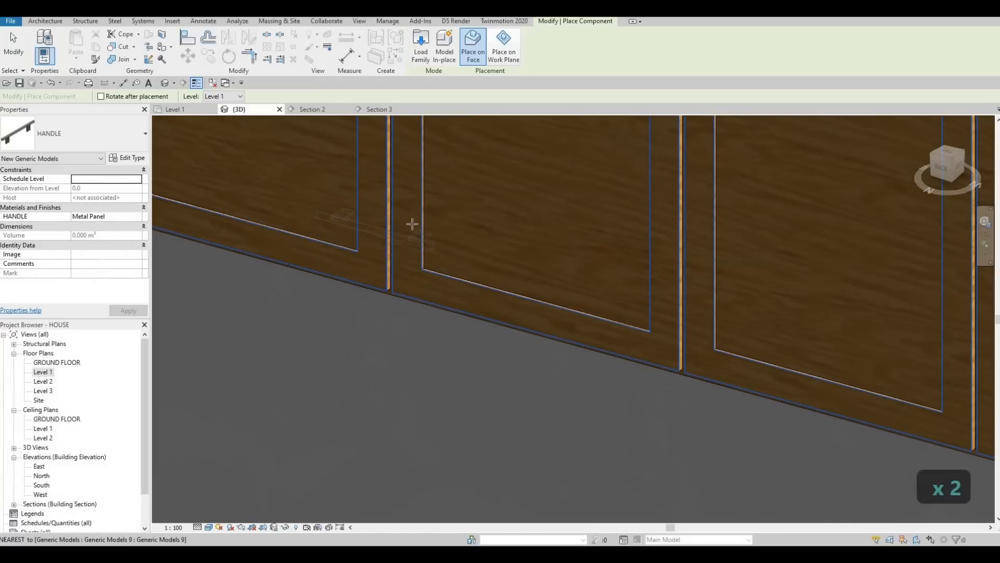
scroll(410, 235, down, 3)
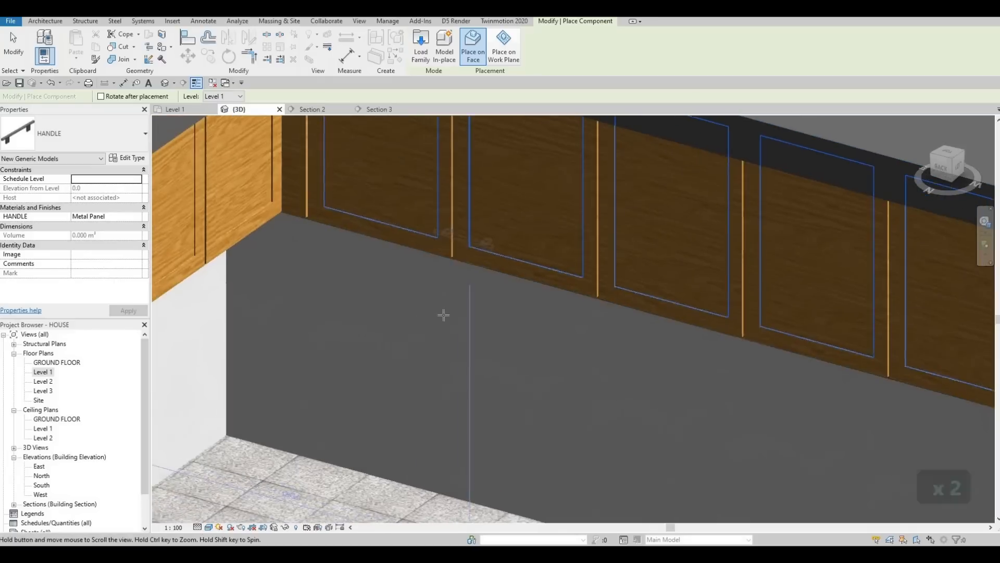
scroll(407, 206, down, 3)
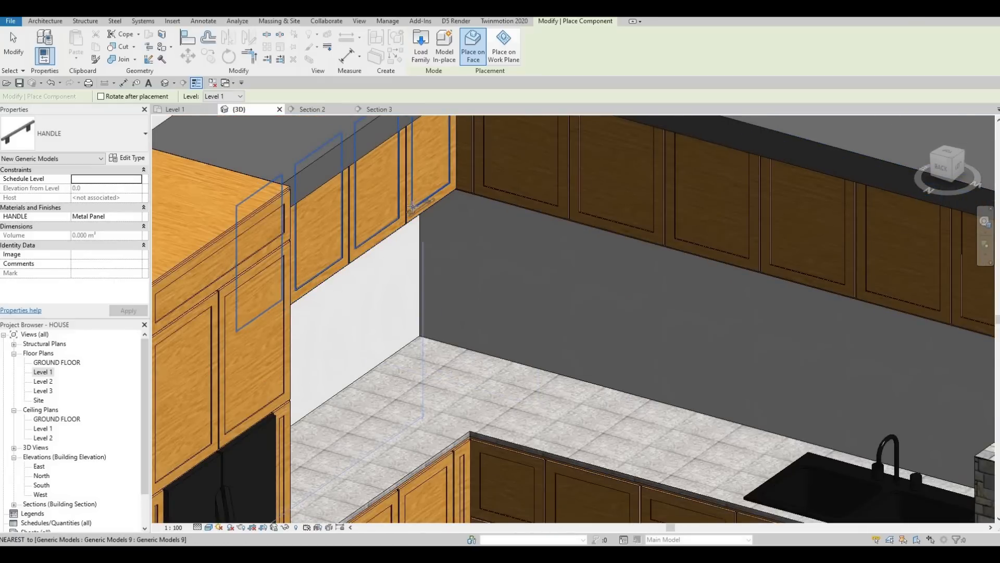
scroll(412, 206, up, 3)
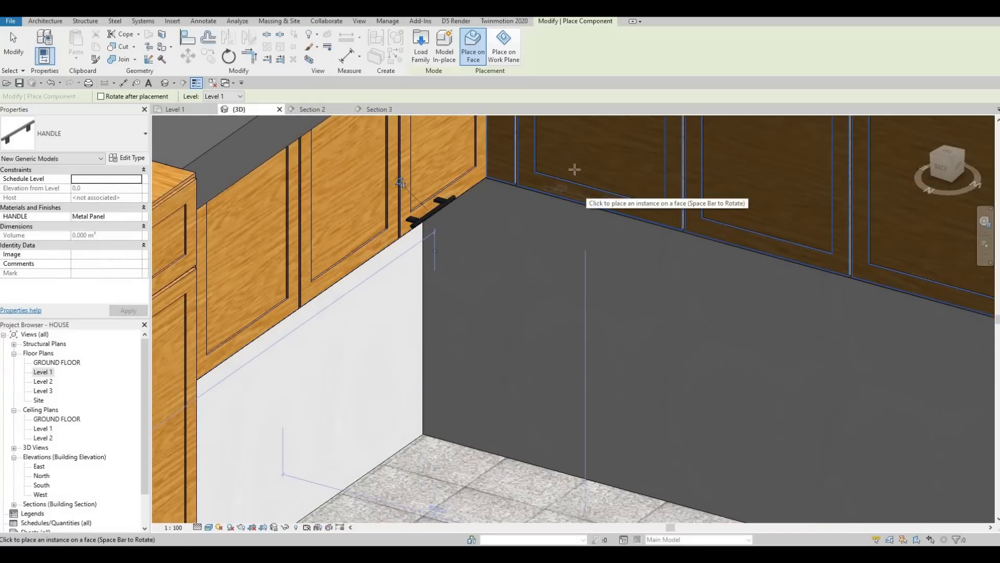
scroll(547, 239, down, 3)
scroll(629, 327, up, 4)
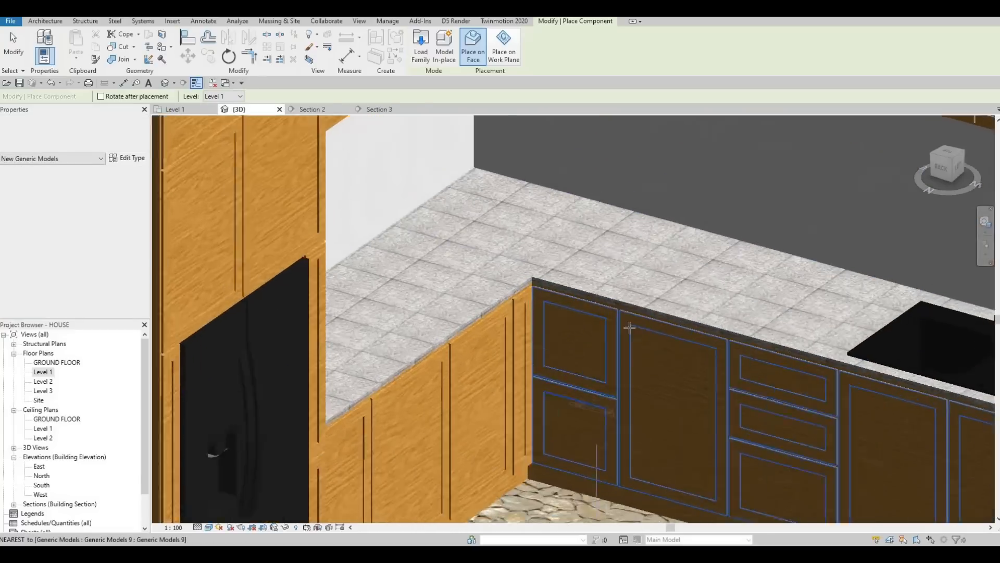
scroll(629, 327, up, 2)
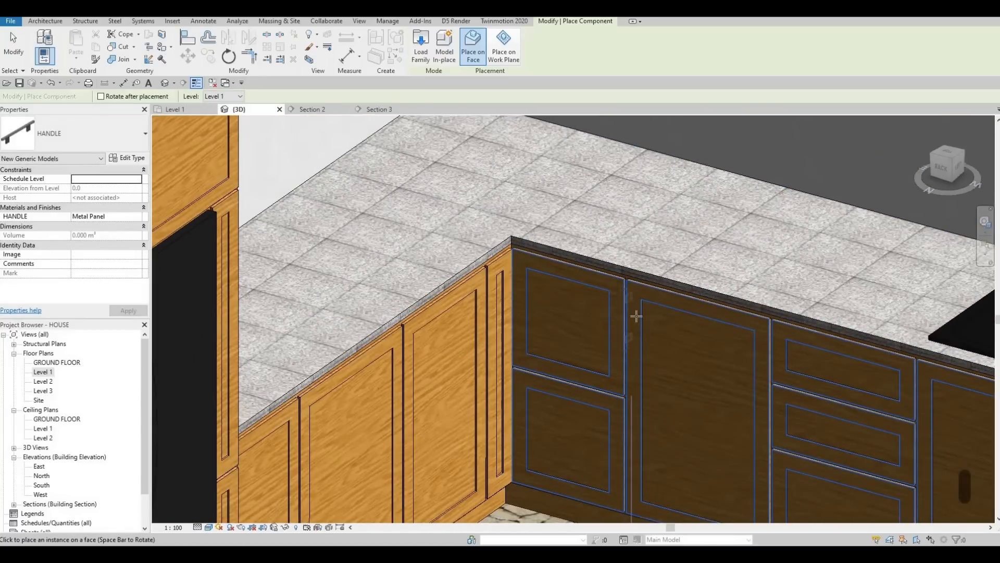
scroll(324, 241, down, 3)
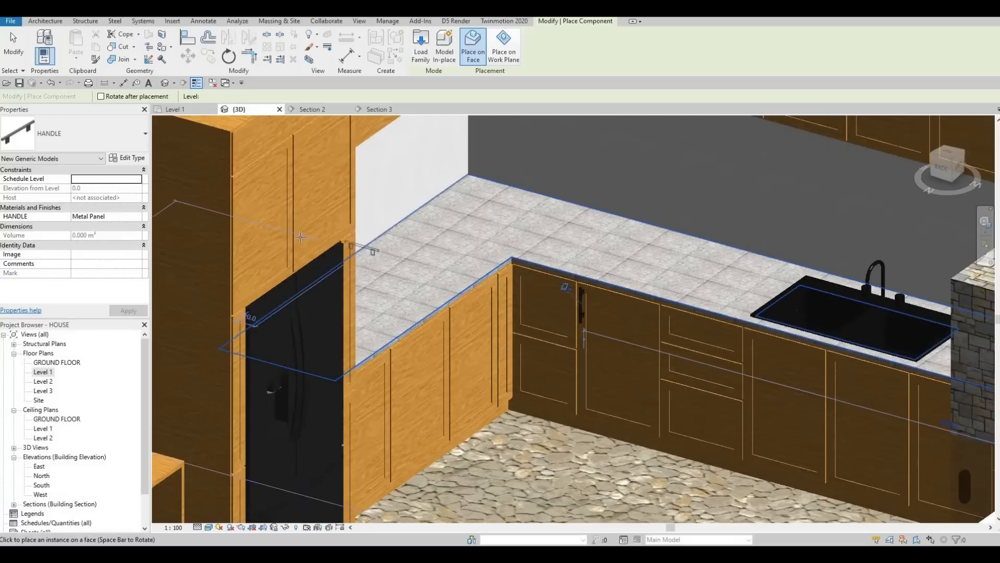
scroll(296, 241, up, 3)
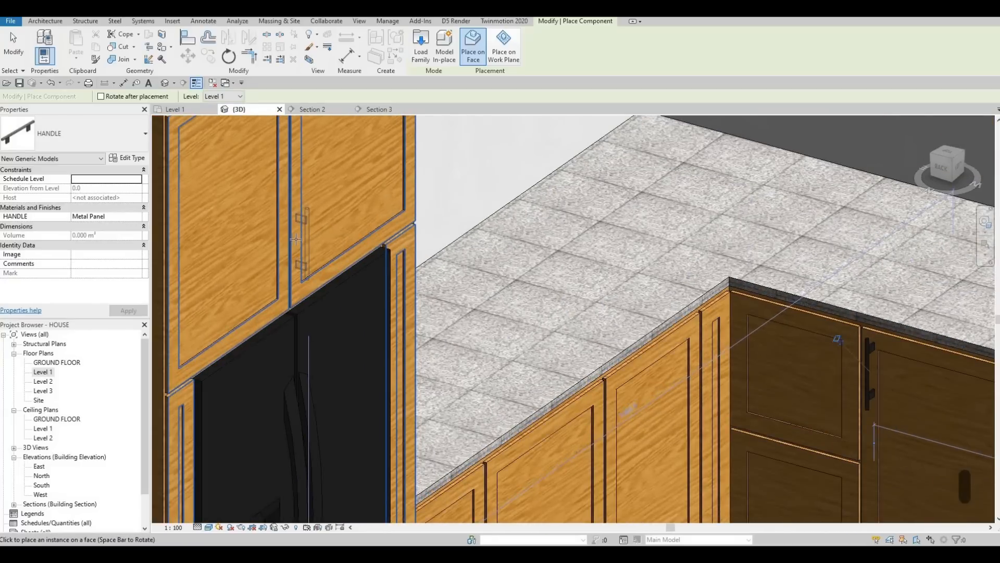
click(296, 240)
Step: Place another handle on the lower cabinet door near the counter corner, then exit placement
scroll(297, 241, down, 2)
scroll(449, 337, up, 4)
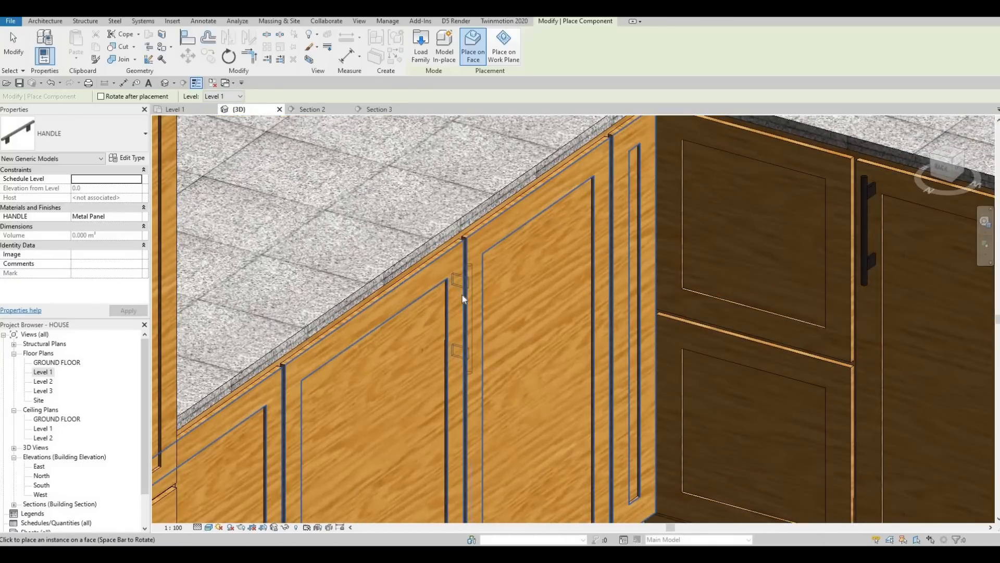
click(462, 295)
scroll(461, 295, down, 4)
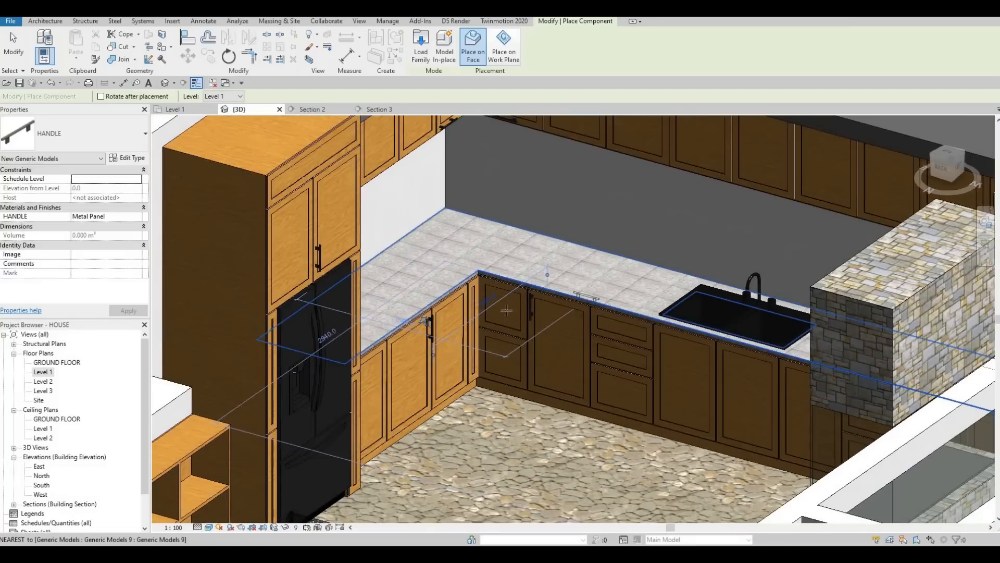
scroll(507, 310, up, 5)
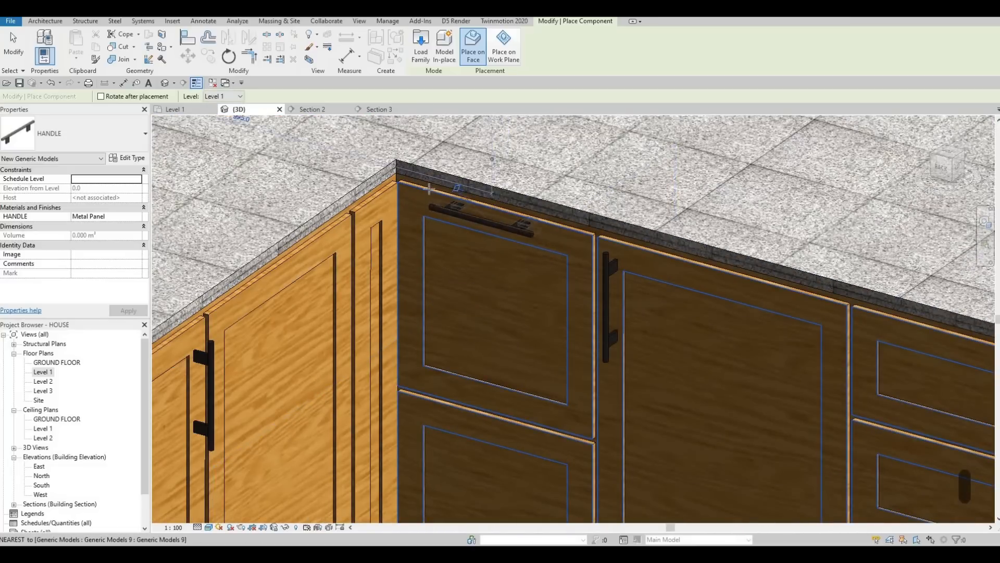
scroll(495, 256, down, 3)
scroll(548, 312, up, 2)
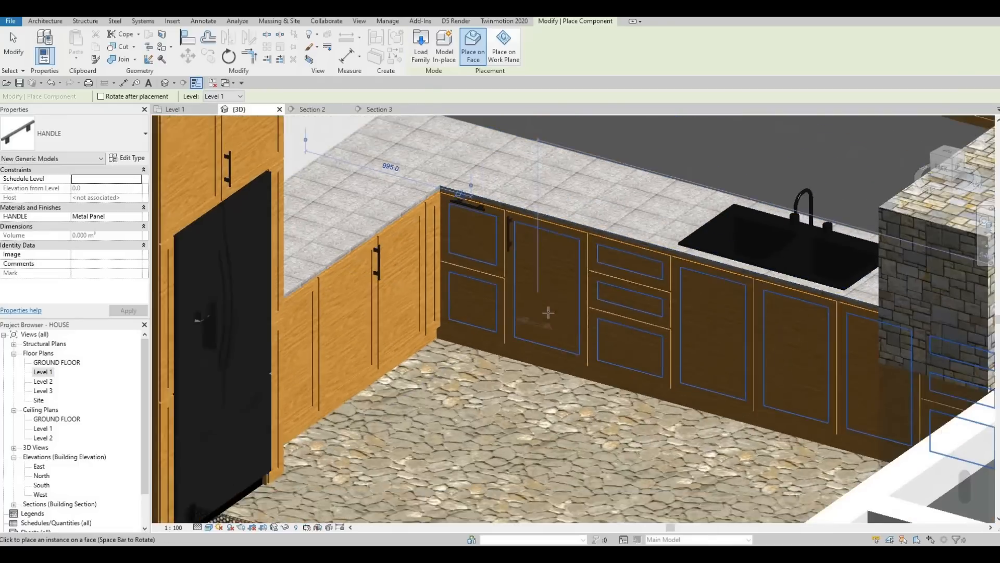
scroll(548, 312, down, 3)
middle_drag(432, 146, 319, 144)
key(Escape)
key(Escape)
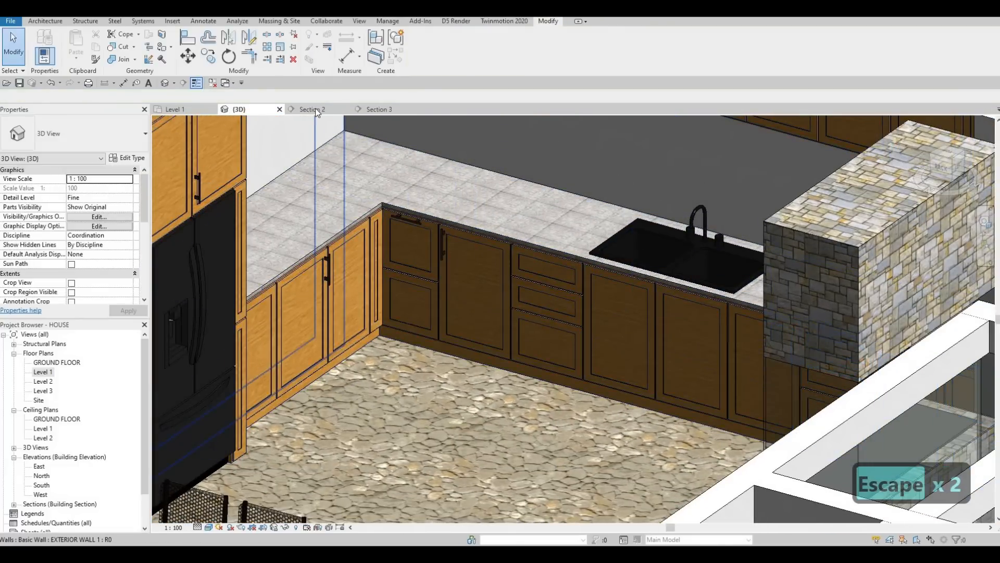
Step: Open Section 2, zoom to the horizontal handle on the corner cabinet door, and drag it slightly down
click(315, 110)
scroll(578, 279, up, 4)
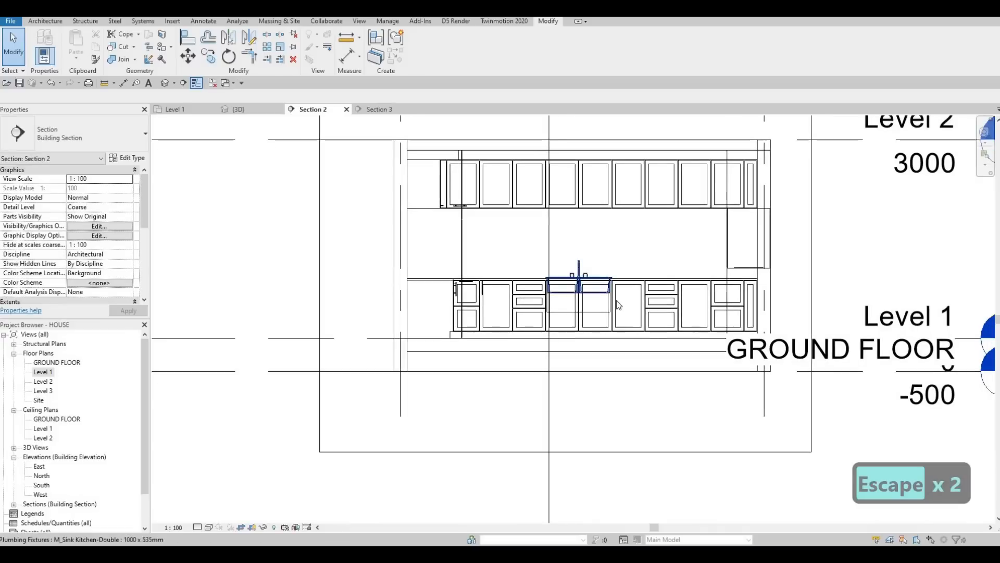
scroll(548, 234, up, 4)
scroll(408, 197, up, 2)
key(Escape)
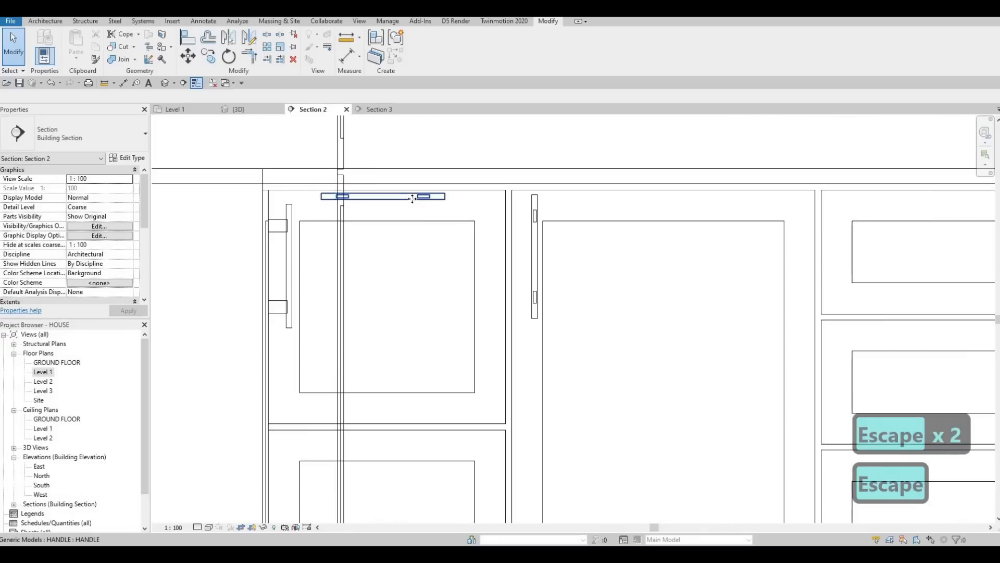
click(408, 196)
drag(407, 197, 413, 208)
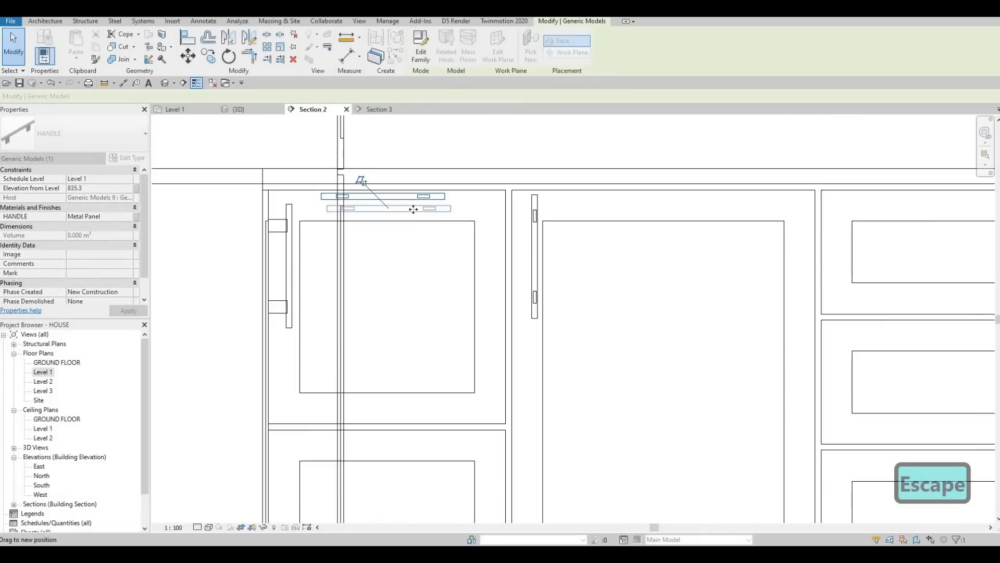
Step: Move the horizontal handle to a new position on the cabinet door
key(m)
key(v)
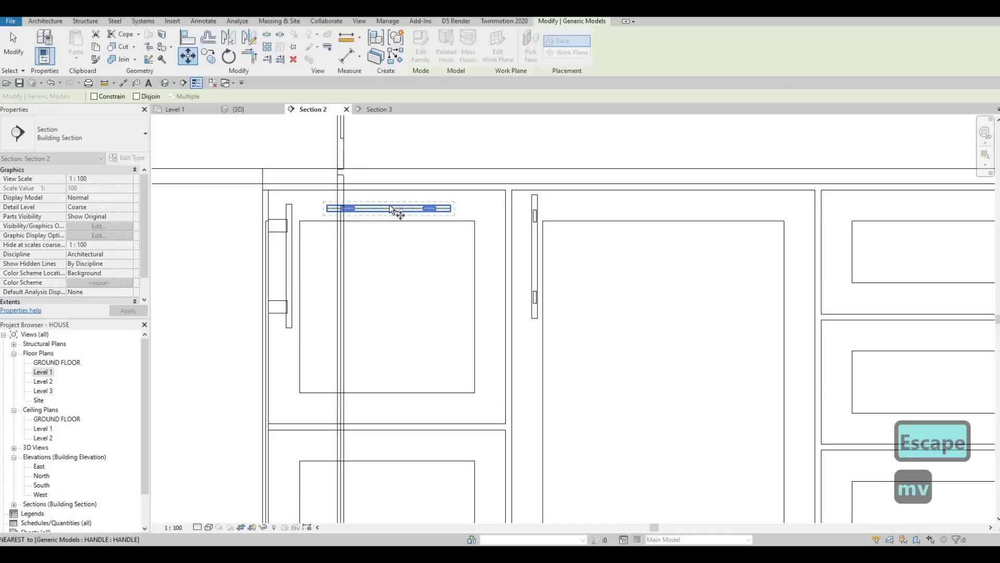
click(384, 191)
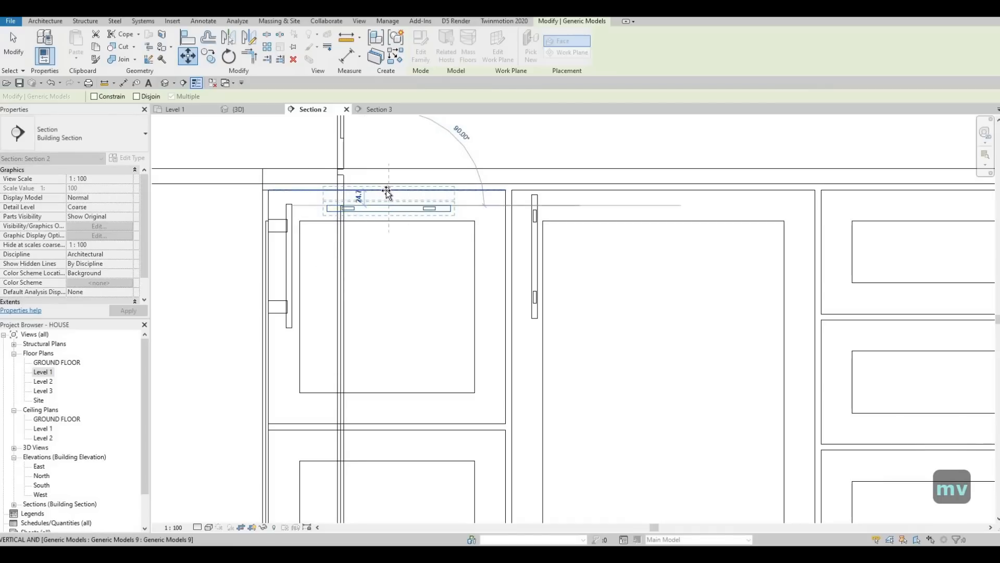
click(385, 189)
key(Escape)
key(Escape)
Step: Move the horizontal handle on the corner cabinet door slightly downward
scroll(389, 193, up, 2)
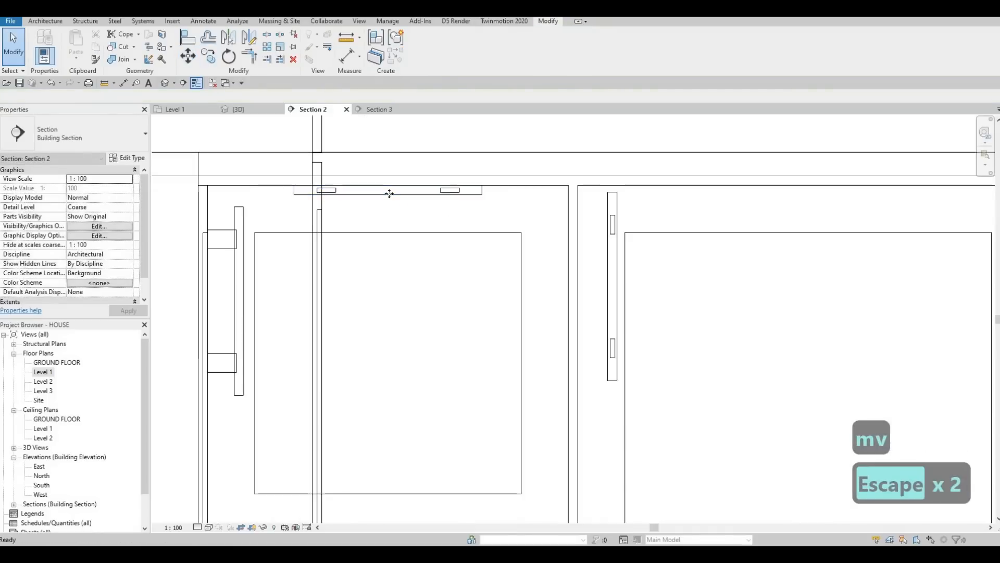
click(388, 196)
key(m)
key(v)
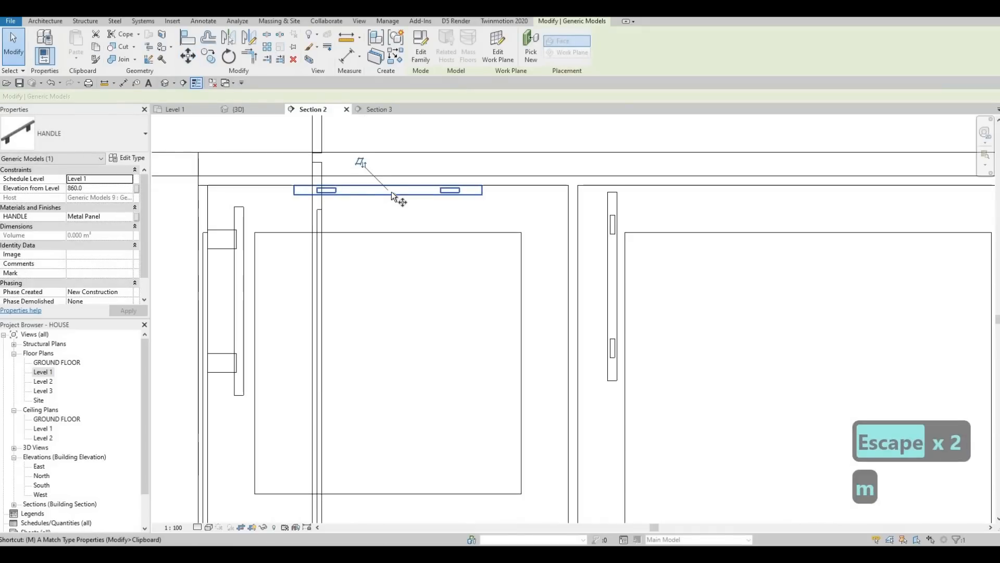
click(389, 187)
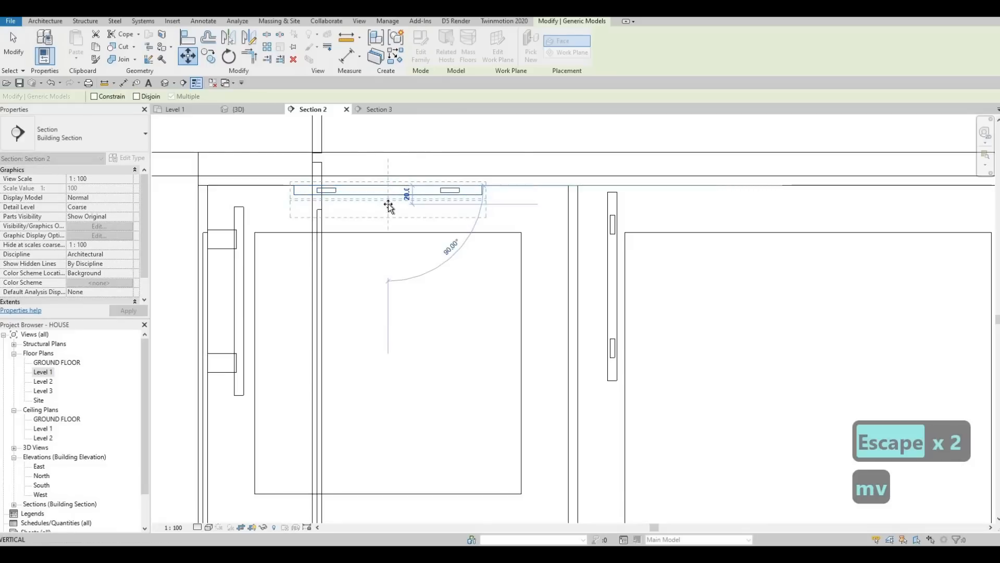
click(386, 194)
scroll(417, 190, down, 3)
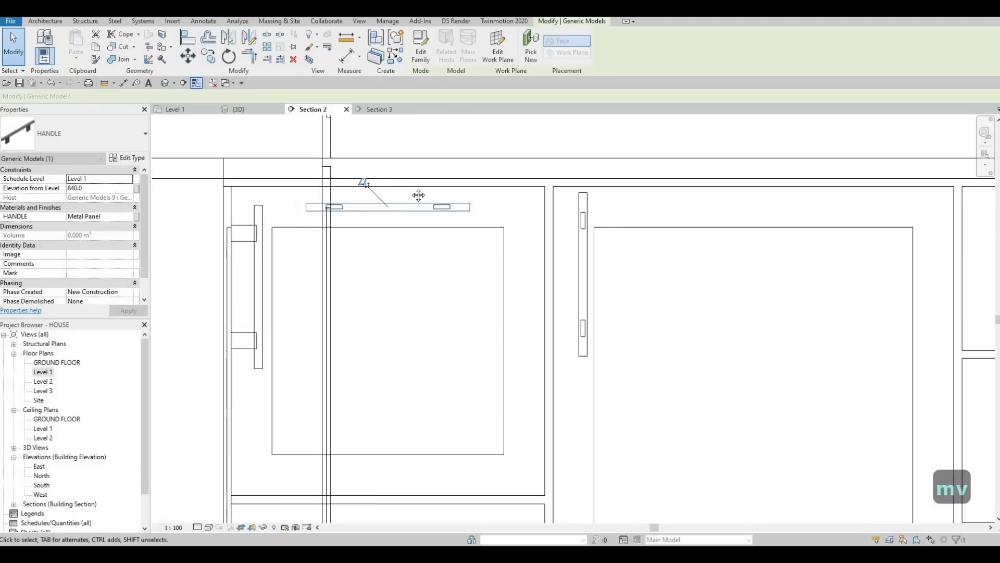
Step: Copy the horizontal handle straight down onto the lower cabinet door, keeping Multiple copy active
middle_drag(416, 189, 432, 173)
key(Escape)
key(Escape)
click(415, 182)
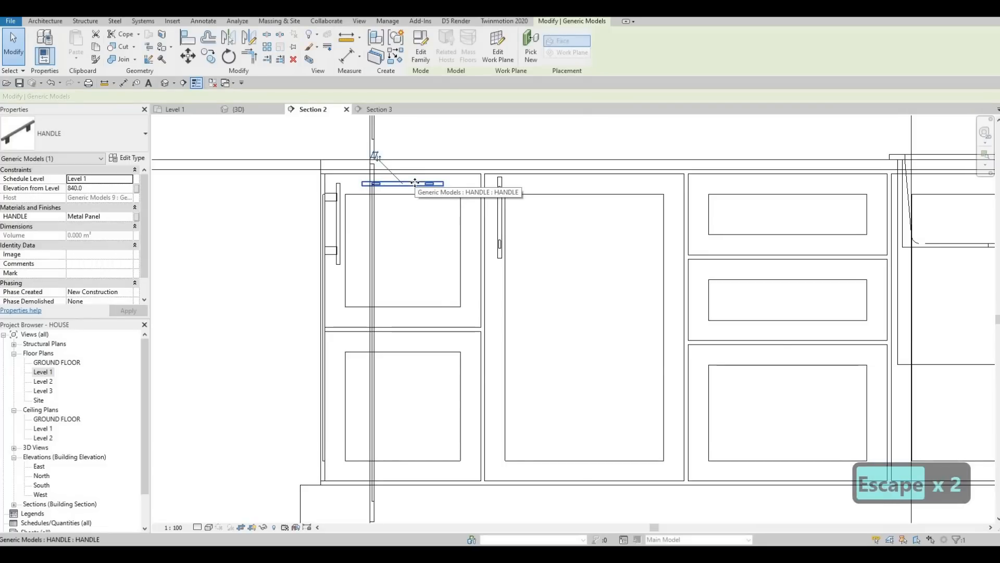
key(c)
key(o)
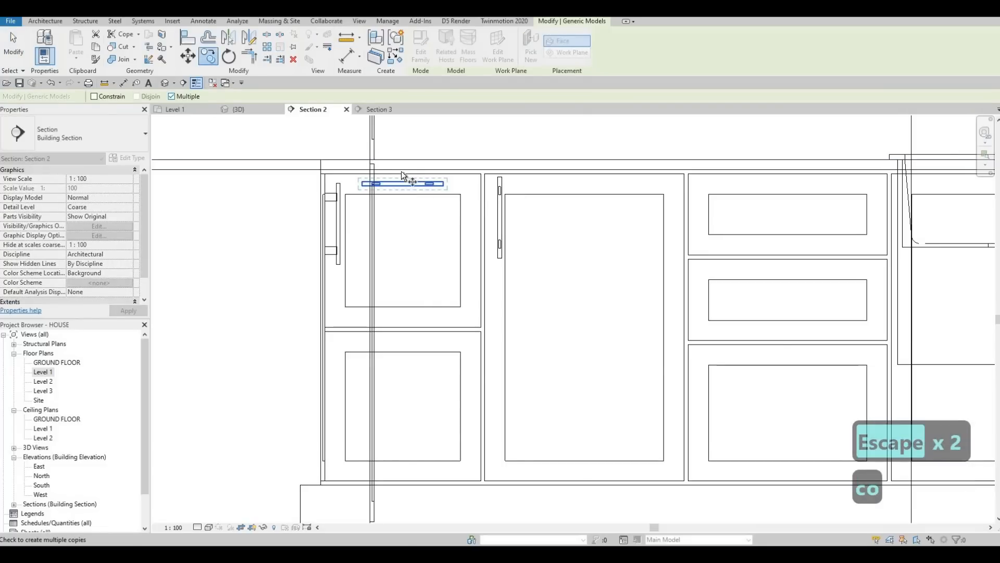
click(401, 173)
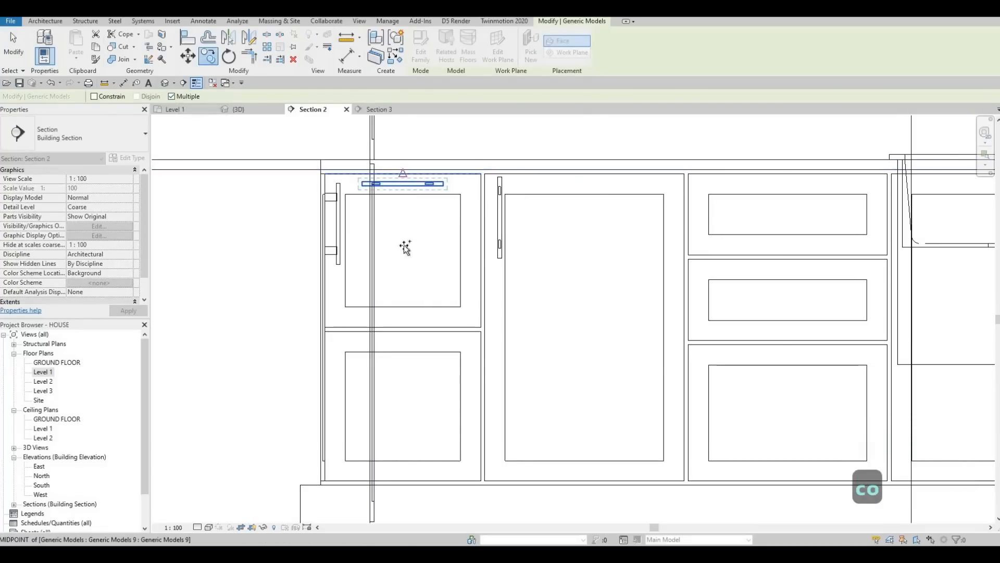
click(405, 330)
scroll(584, 239, down, 2)
scroll(564, 241, up, 4)
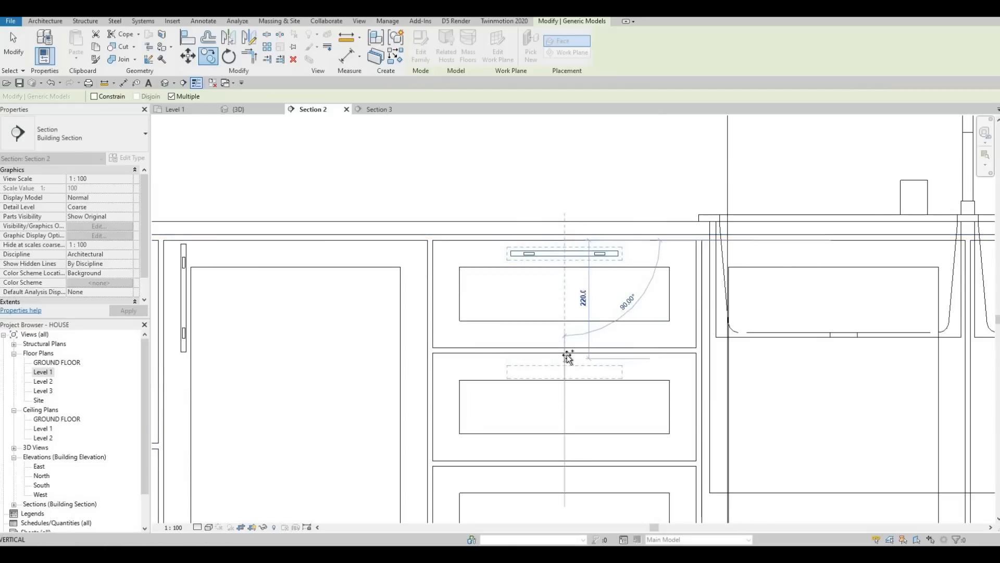
Step: Place further copies of the horizontal handle on the drawer fronts along the counter, aligned to their midpoints
click(564, 349)
middle_drag(567, 463, 557, 358)
scroll(558, 358, up, 1)
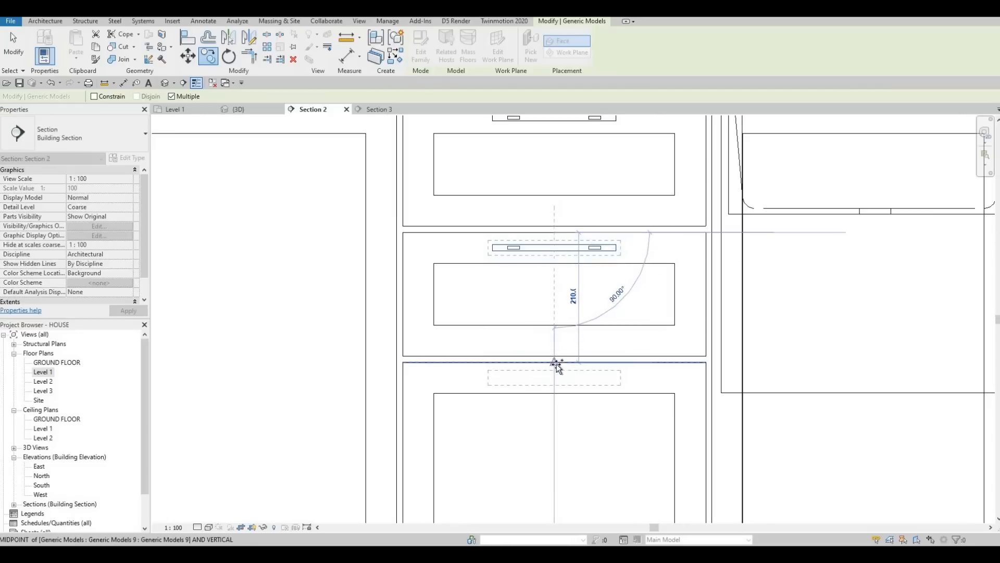
click(554, 361)
scroll(486, 270, down, 5)
scroll(458, 263, up, 1)
middle_drag(544, 271, 283, 250)
middle_drag(672, 194, 491, 213)
scroll(492, 213, down, 1)
scroll(495, 211, up, 6)
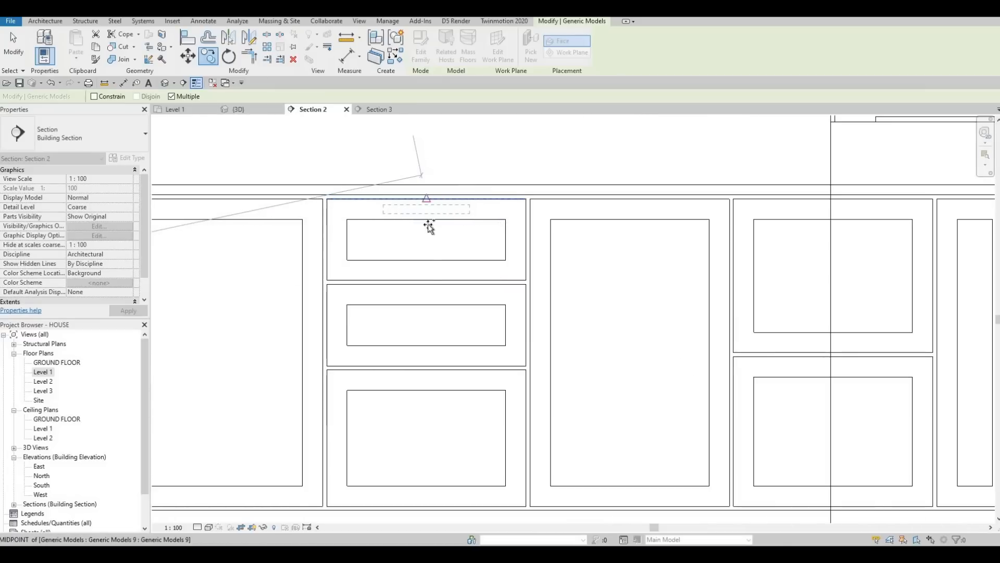
click(432, 282)
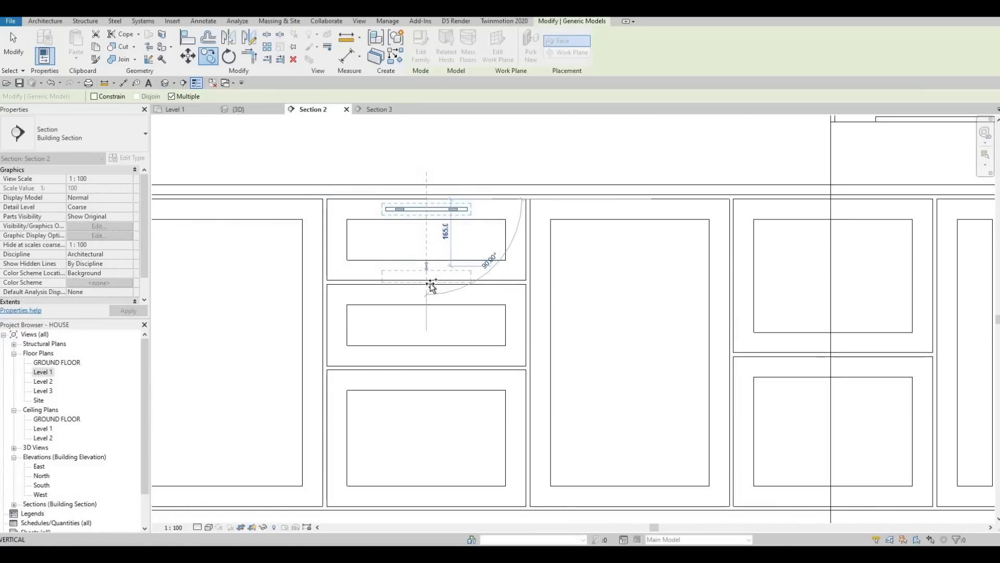
click(426, 369)
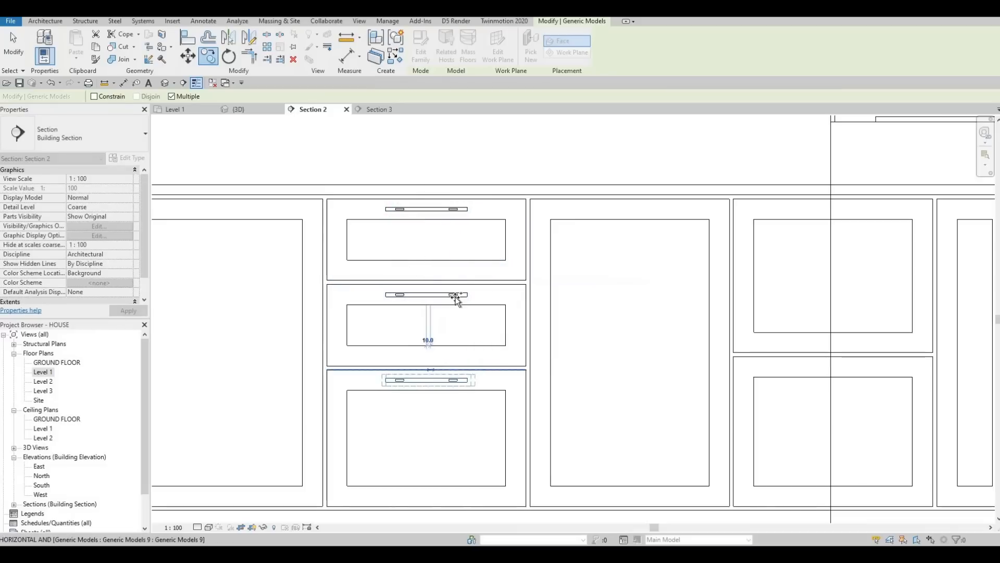
scroll(453, 301, down, 5)
scroll(547, 288, up, 2)
scroll(589, 233, up, 5)
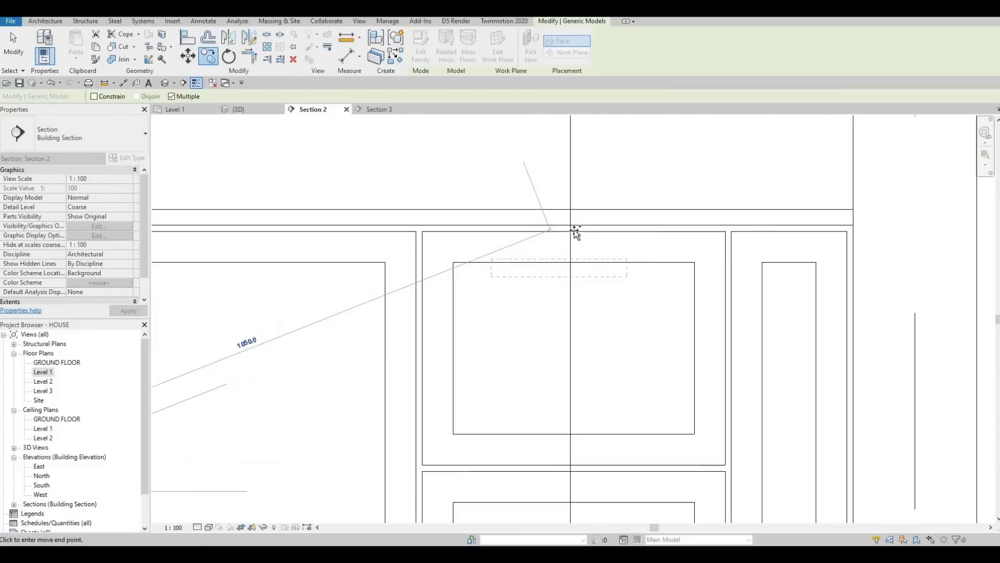
middle_drag(576, 359, 589, 250)
scroll(589, 253, up, 1)
click(589, 379)
scroll(454, 306, down, 4)
scroll(575, 272, up, 3)
key(Escape)
Step: Drag the vertical handle on the tall cabinet door slightly to adjust its height
scroll(344, 224, up, 2)
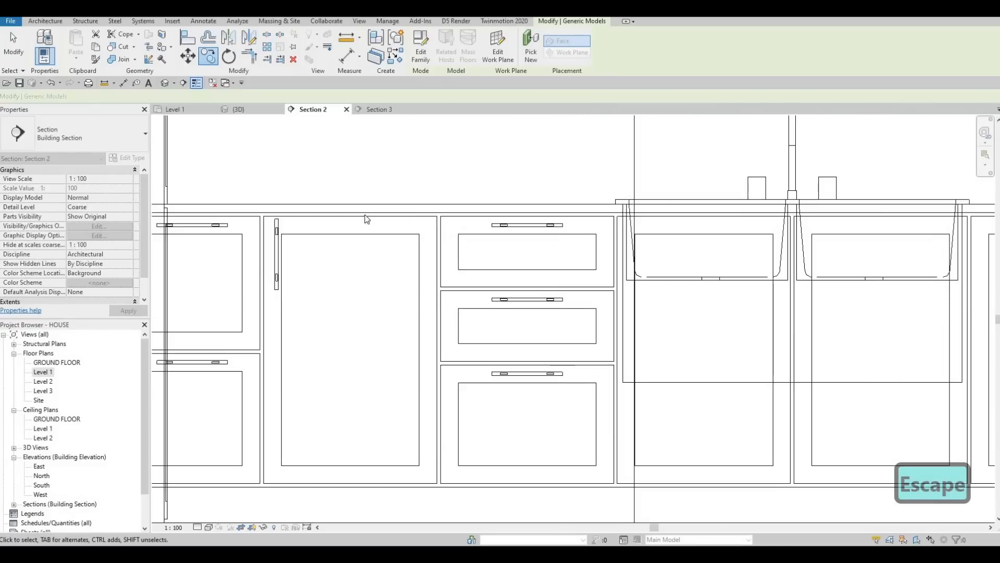
key(Escape)
click(349, 214)
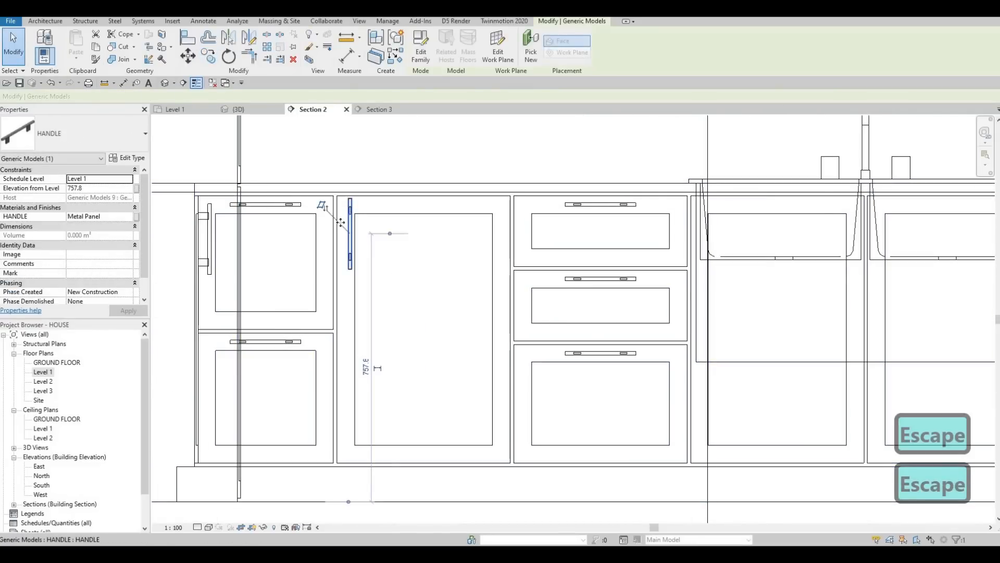
scroll(349, 216, up, 2)
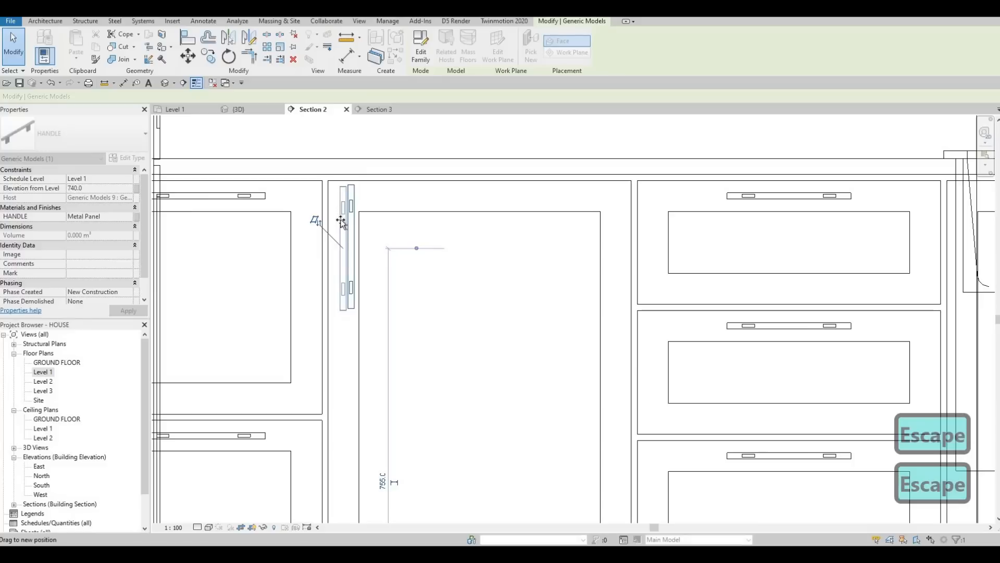
drag(340, 221, 338, 221)
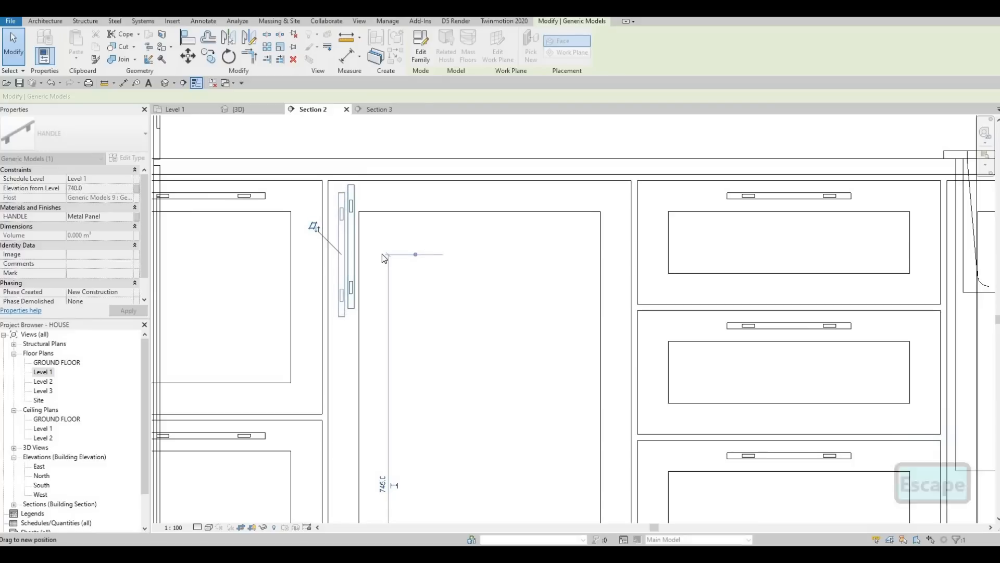
scroll(358, 250, down, 4)
scroll(392, 266, up, 1)
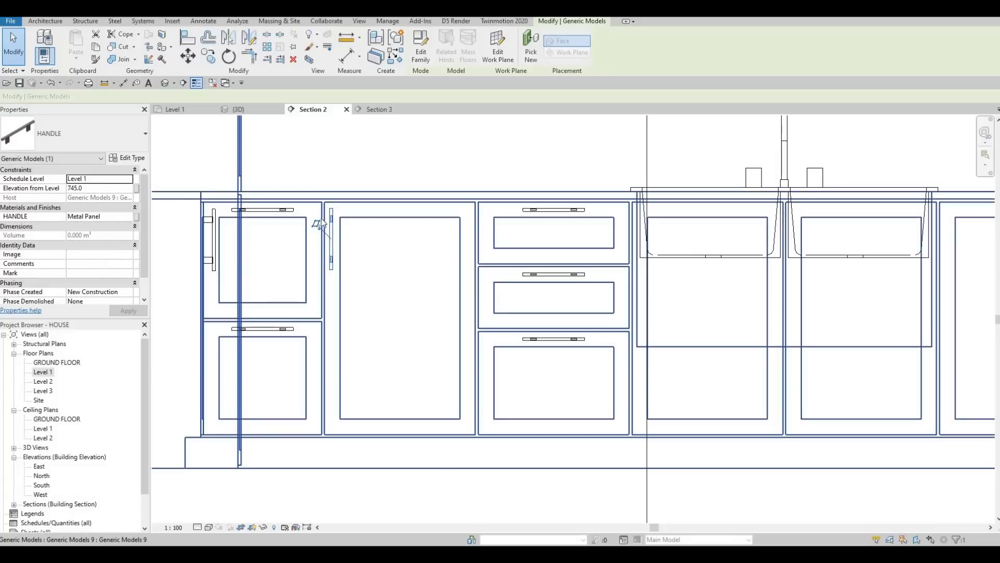
key(c)
key(o)
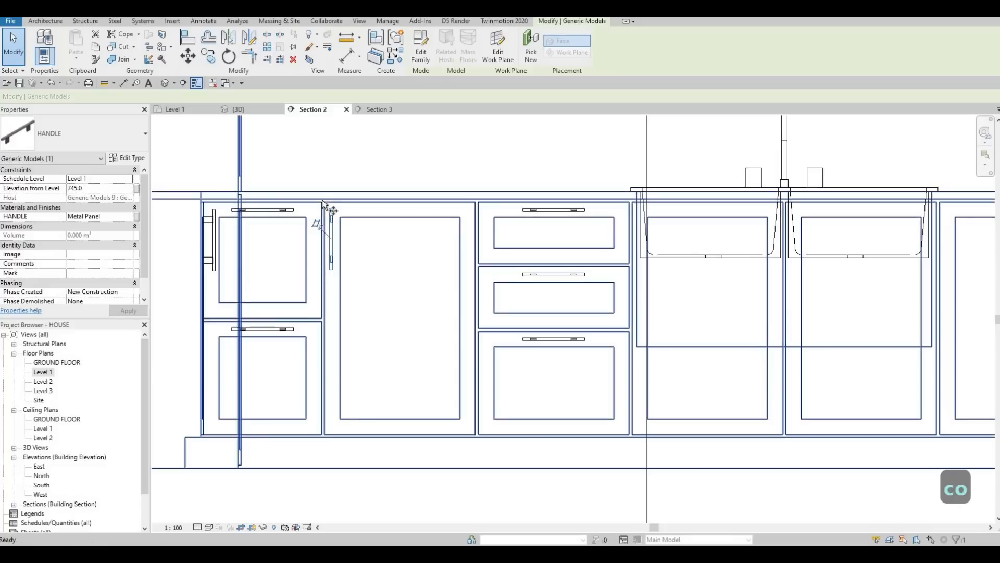
scroll(645, 258, up, 5)
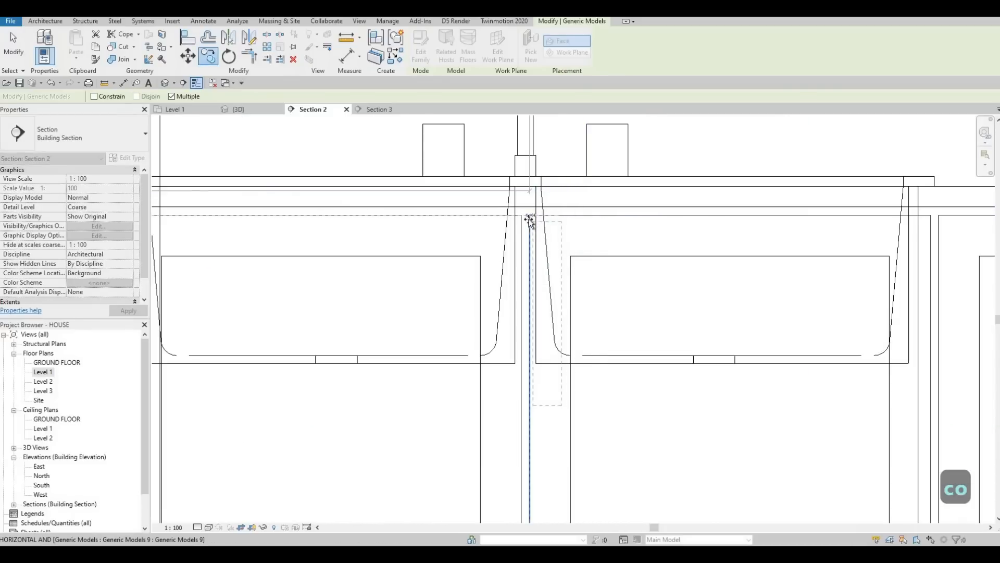
click(529, 219)
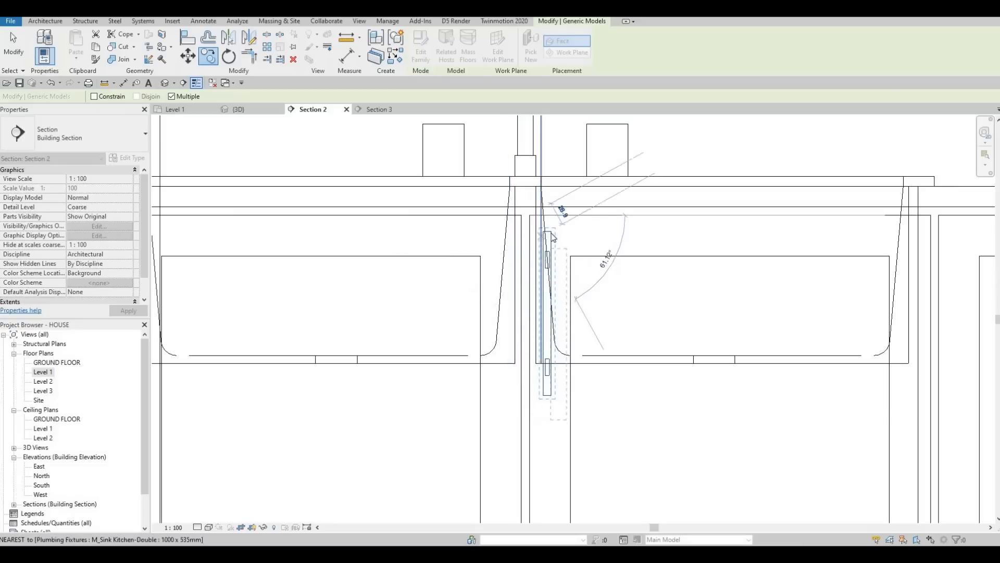
key(Escape)
key(Escape)
Step: Copy the vertical handle across the divider onto the left sink cabinet door
click(558, 244)
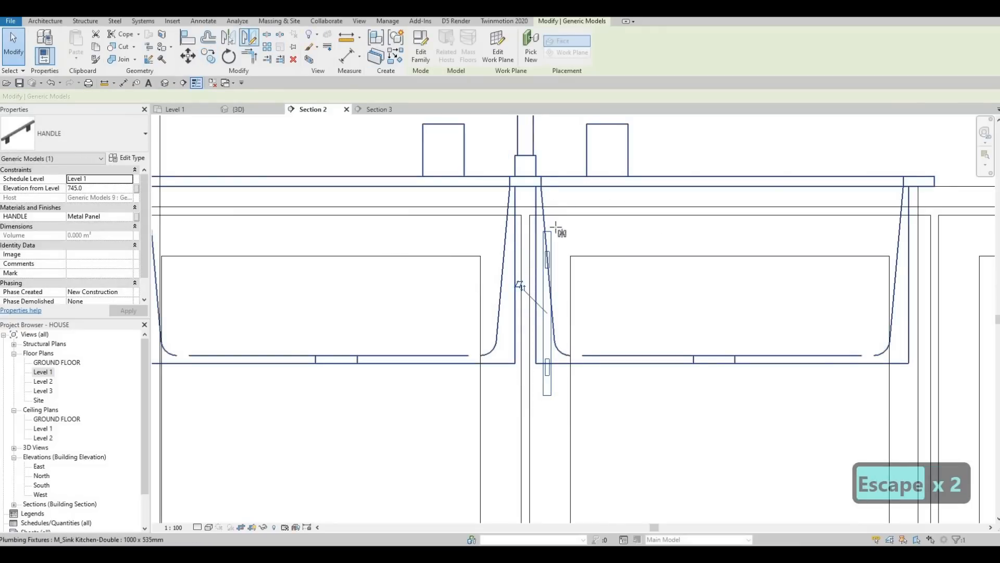
scroll(554, 227, up, 2)
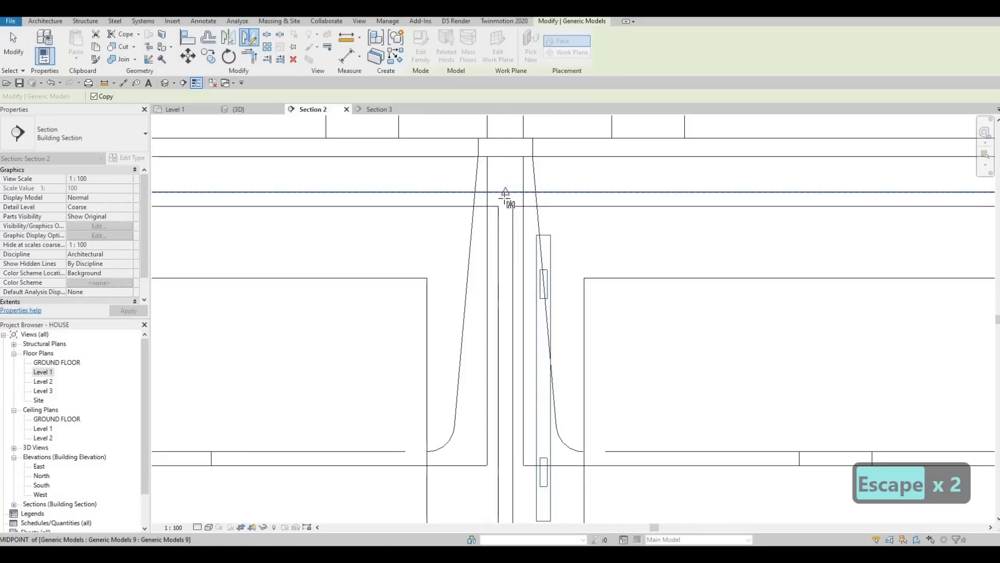
click(505, 192)
click(506, 221)
scroll(491, 218, down, 3)
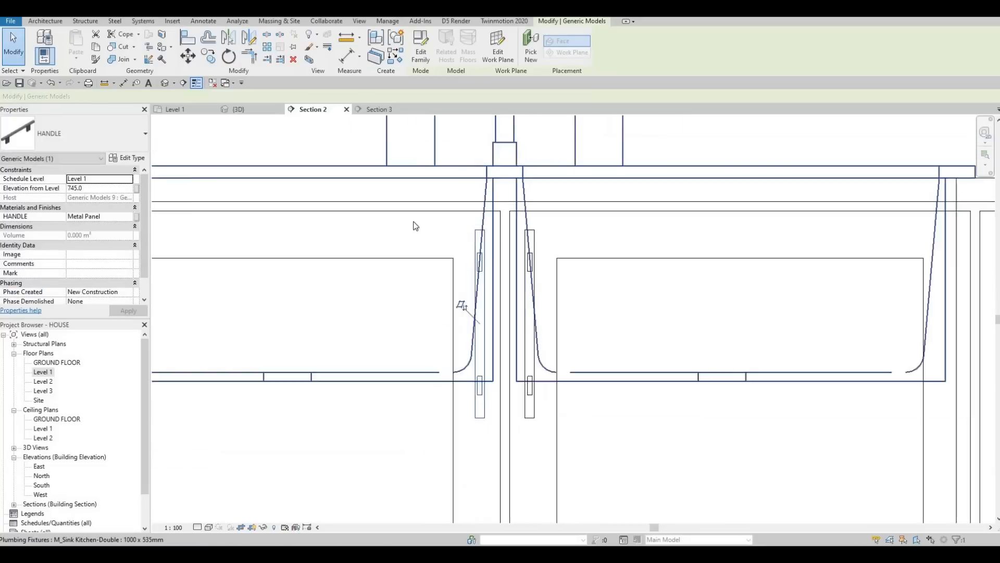
key(Escape)
Step: Delete the vertical handle on the tall cabinet door left of the drawers
scroll(371, 233, down, 4)
key(g)
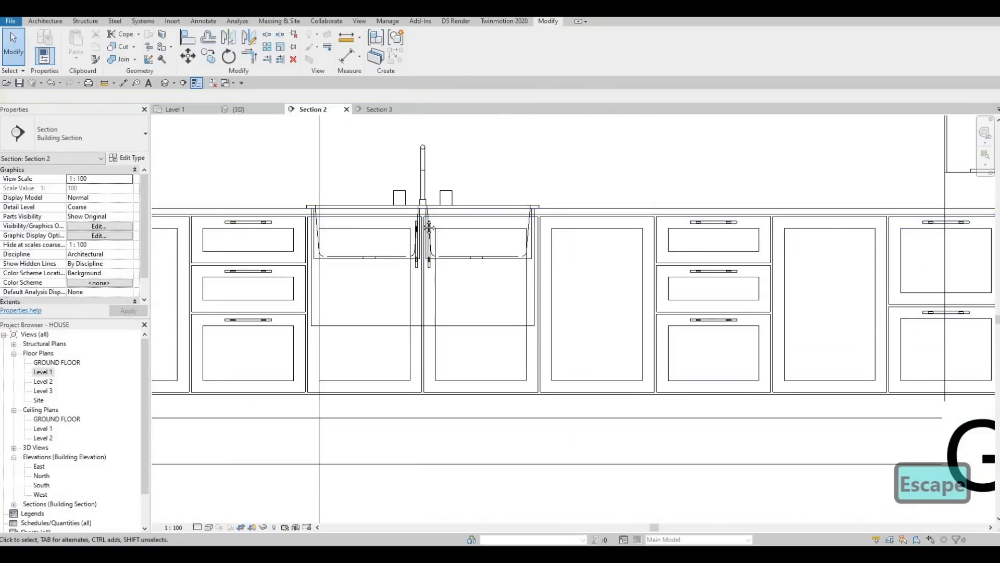
key(r)
middle_drag(544, 223, 632, 212)
scroll(619, 214, up, 3)
scroll(617, 221, down, 3)
scroll(305, 220, up, 1)
key(Escape)
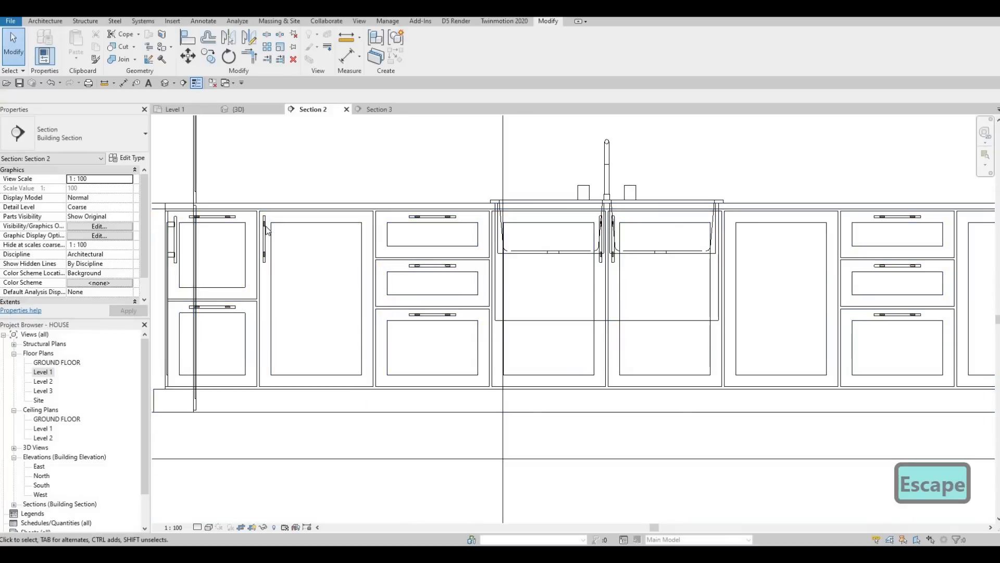
click(267, 229)
key(Delete)
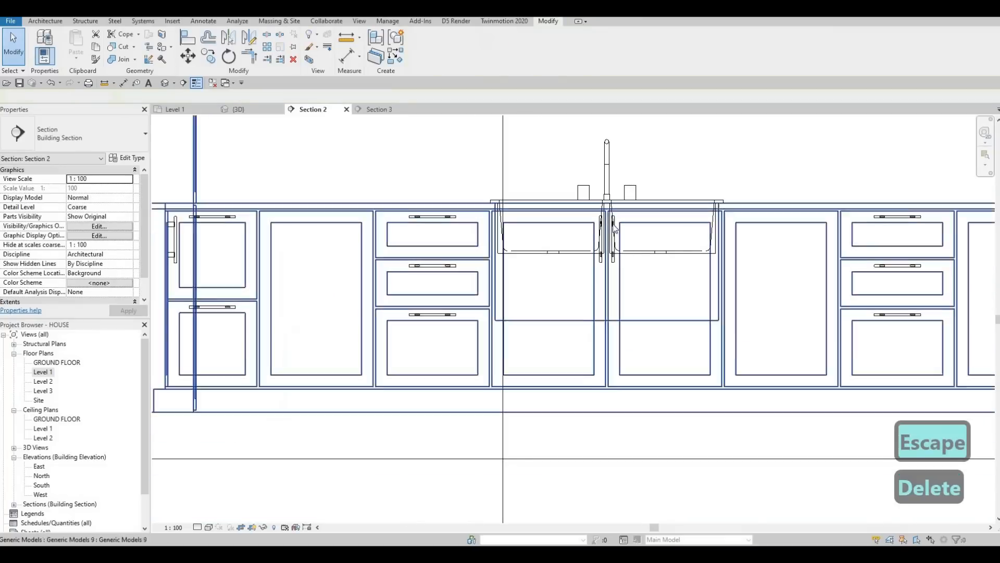
Step: Copy the left sink door's vertical handle onto the tall cabinet door beside the drawers
scroll(573, 222, up, 2)
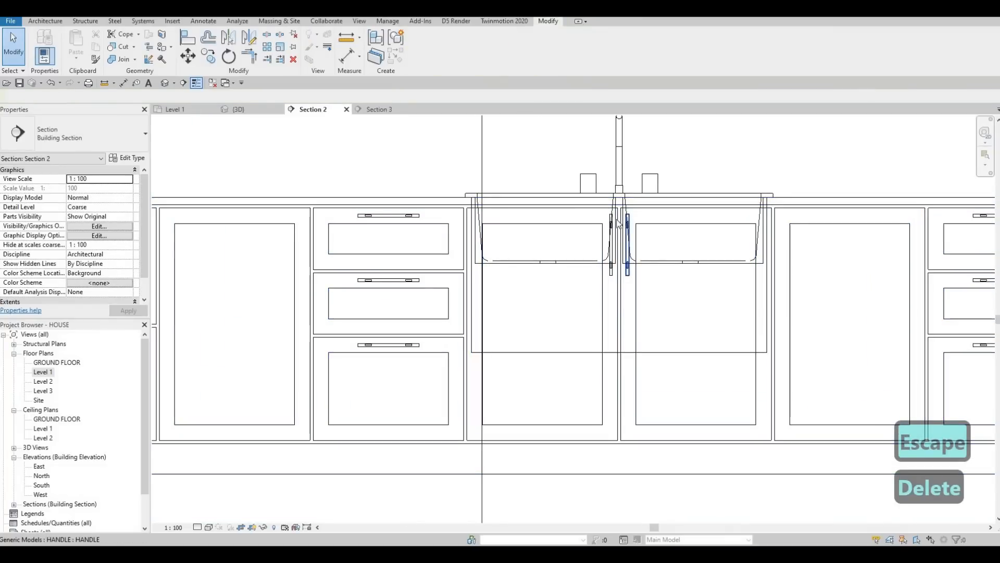
click(612, 224)
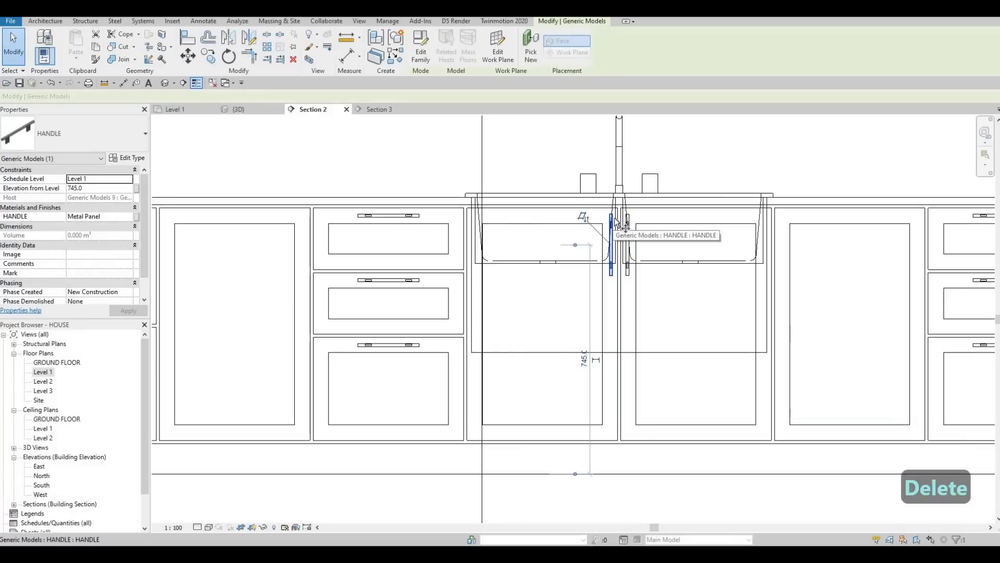
key(c)
key(o)
click(621, 210)
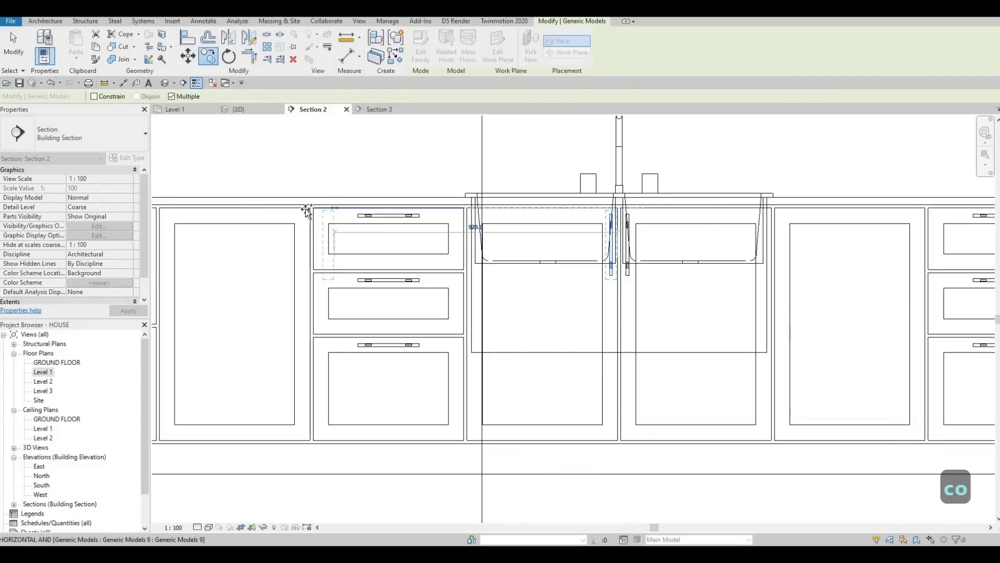
click(308, 210)
key(Escape)
key(Escape)
key(Escape)
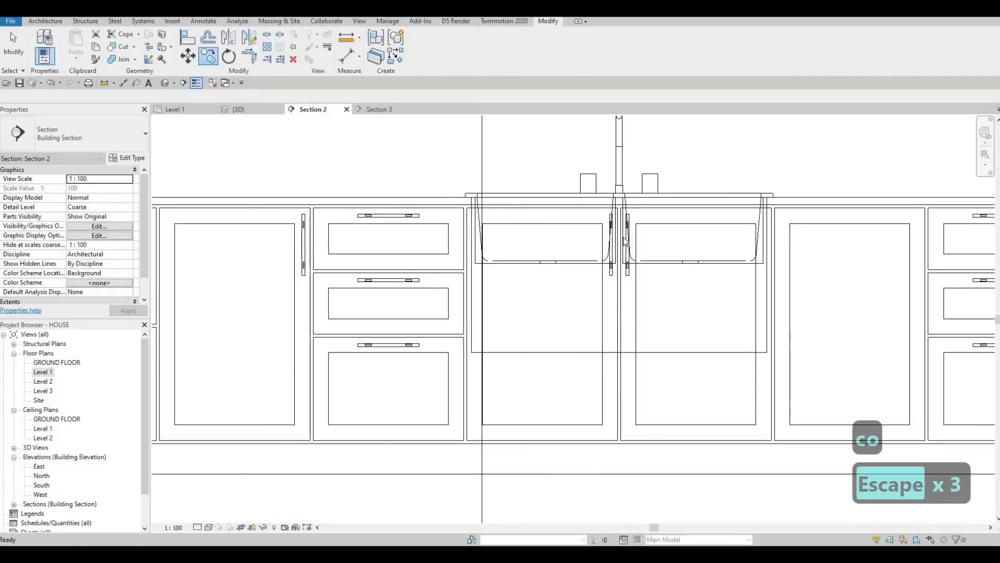
Step: Copy the right sink door's vertical handle about 1060 mm onto the next cabinet door to the right
click(627, 240)
key(c)
key(o)
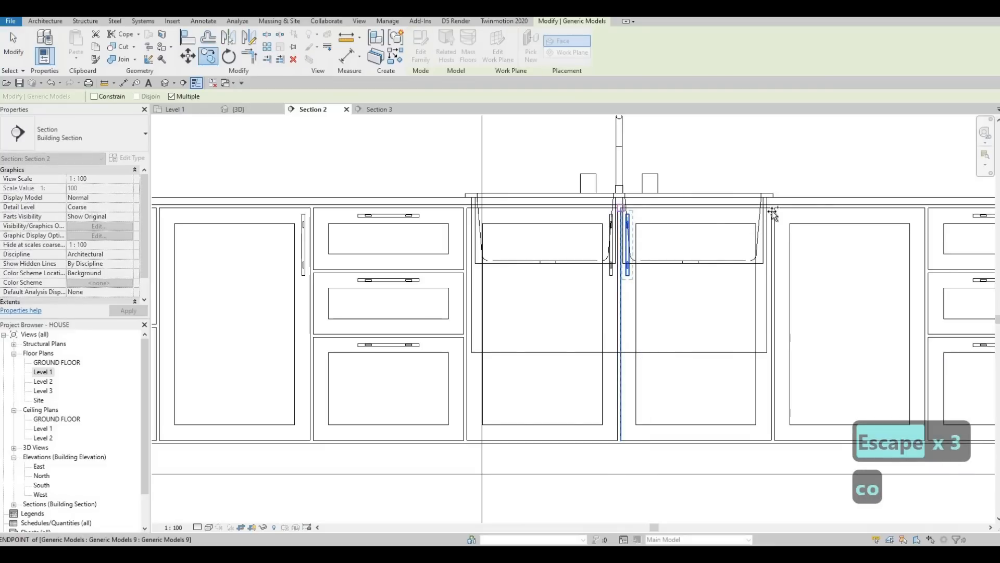
click(774, 213)
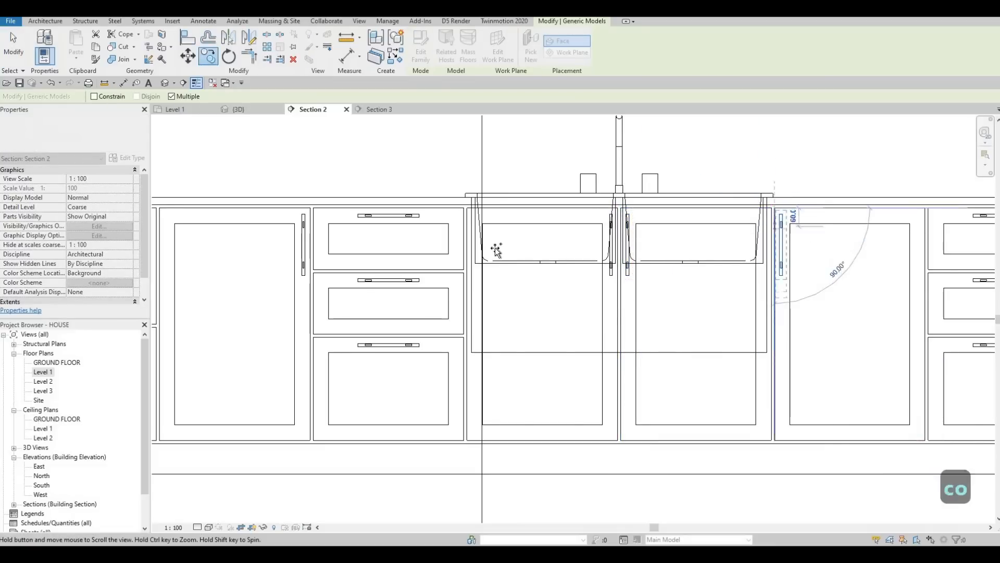
middle_drag(948, 225, 495, 247)
scroll(497, 248, down, 1)
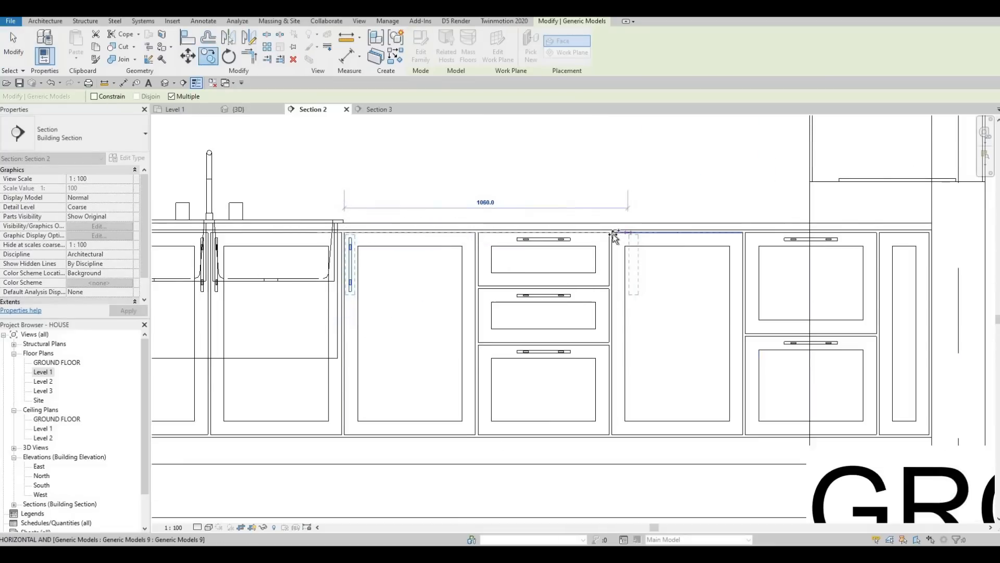
click(612, 233)
scroll(587, 270, down, 6)
key(Escape)
key(Escape)
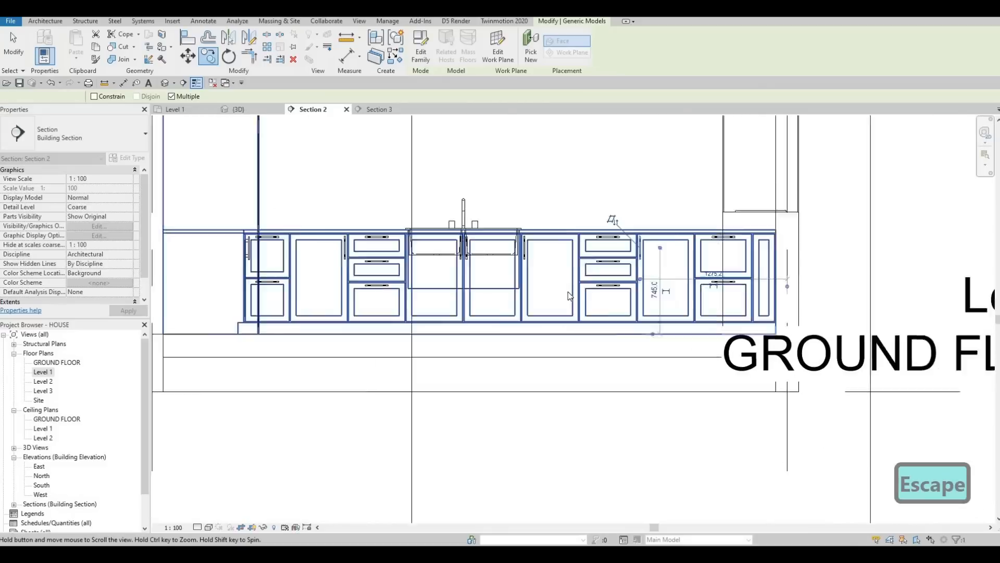
Step: Reposition the vertical handle onto the leftmost upper cabinet door, setting its elevation to 2100
middle_drag(615, 221, 690, 194)
scroll(404, 225, up, 2)
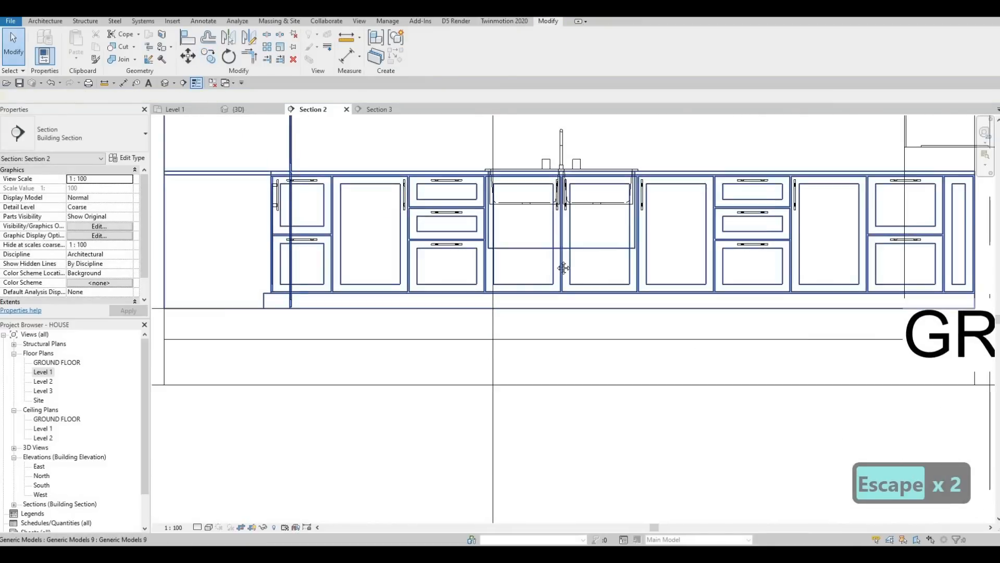
scroll(672, 263, down, 2)
scroll(641, 270, down, 2)
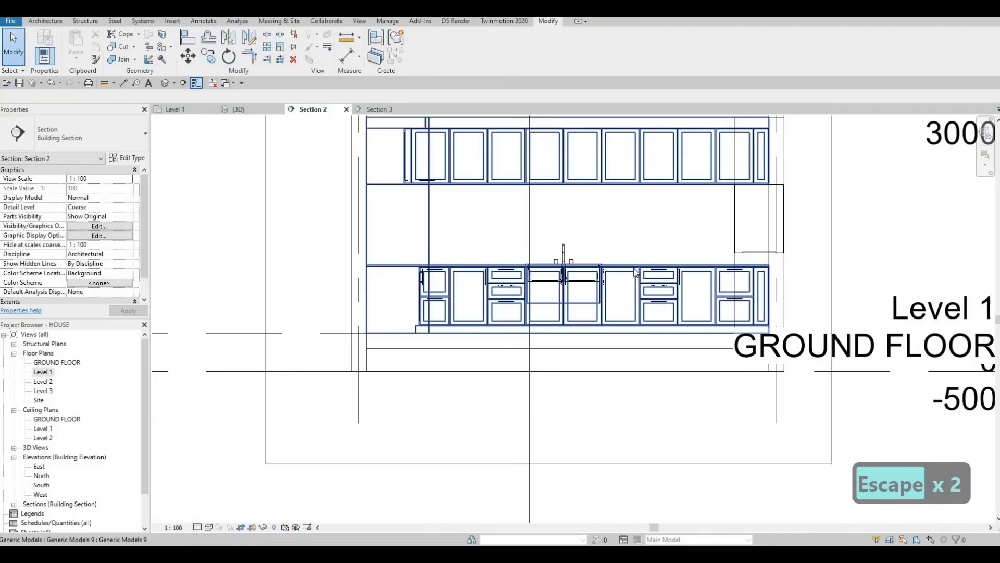
scroll(427, 190, up, 5)
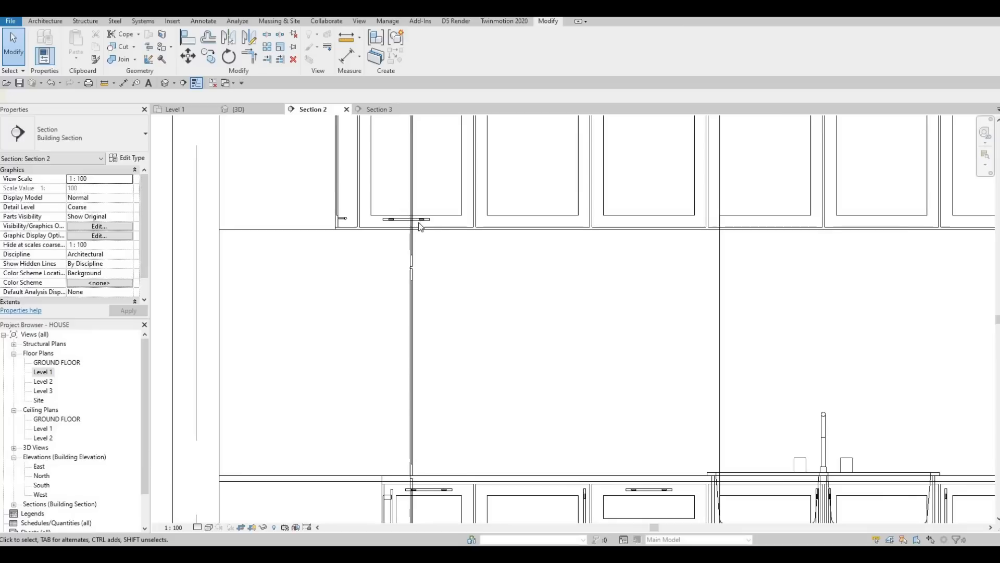
click(432, 223)
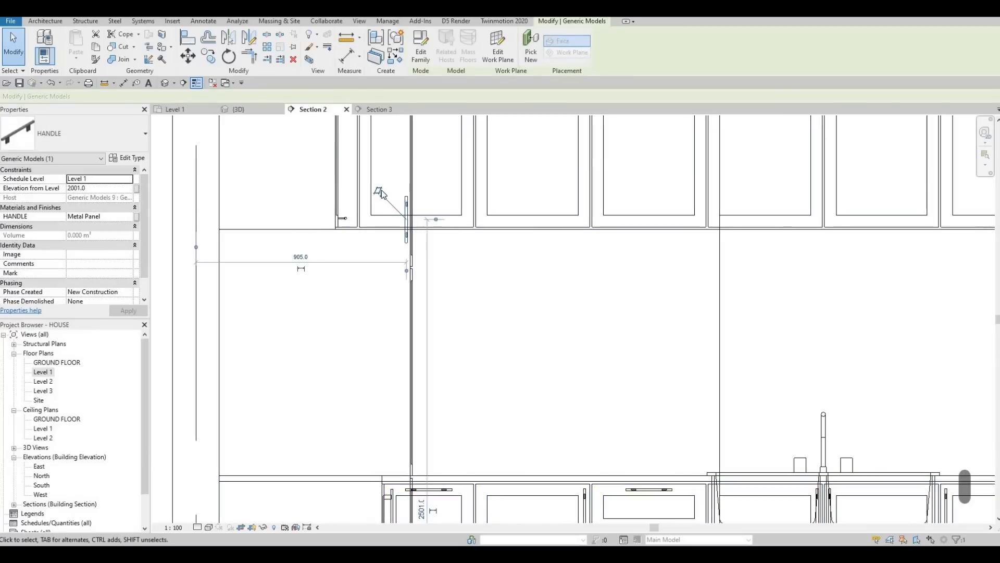
scroll(367, 174, down, 3)
drag(539, 173, 677, 161)
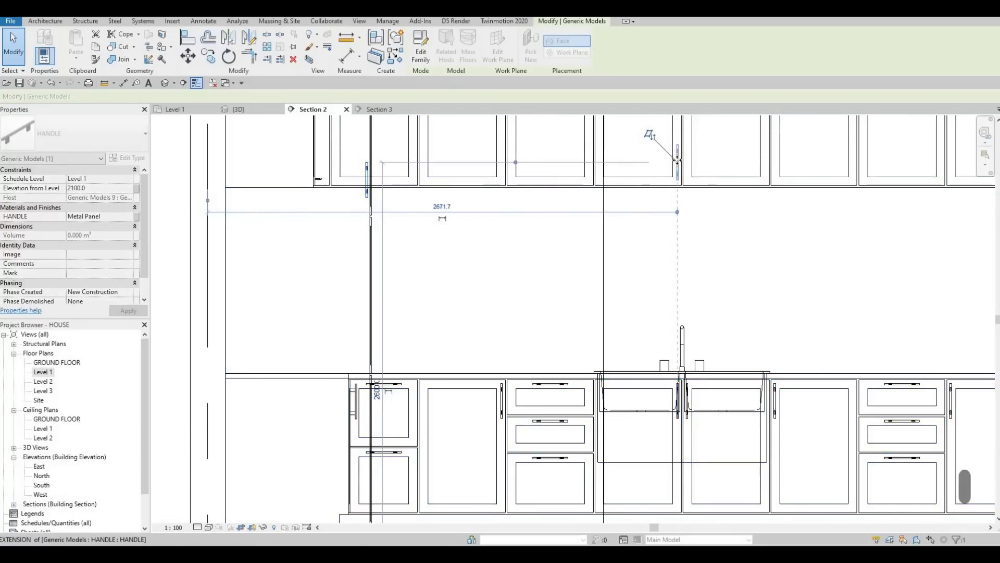
drag(685, 202, 685, 202)
middle_drag(642, 184, 275, 255)
scroll(308, 238, up, 2)
key(Escape)
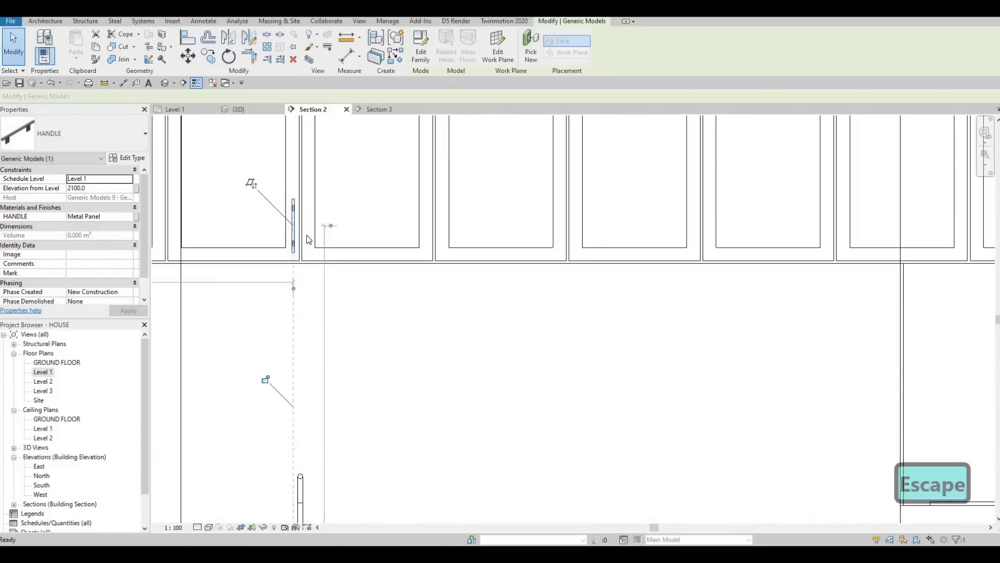
Step: Copy the upper door handle 60 mm across onto the neighbouring upper cabinet door
scroll(308, 238, up, 2)
click(308, 234)
key(c)
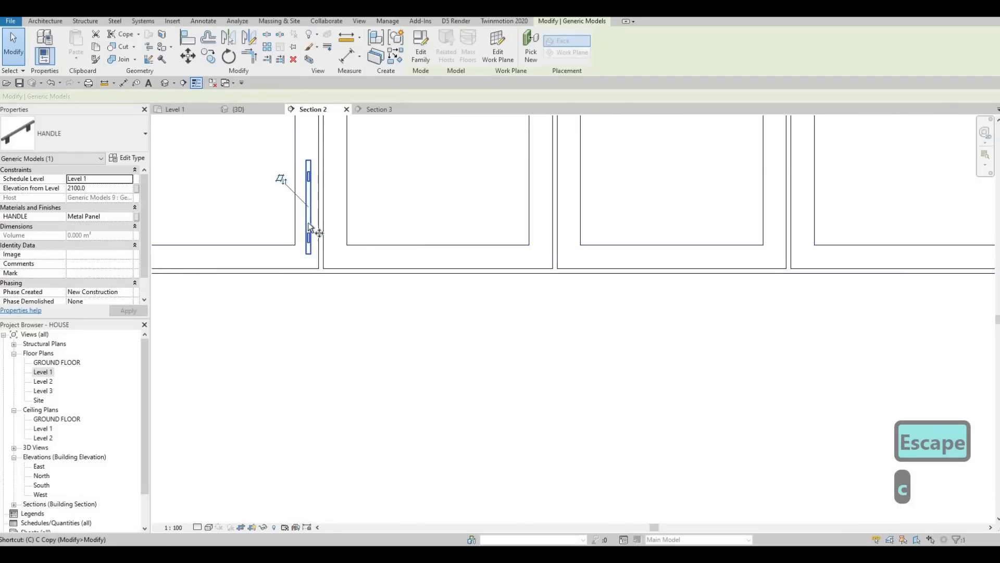
key(o)
scroll(309, 217, down, 4)
click(310, 216)
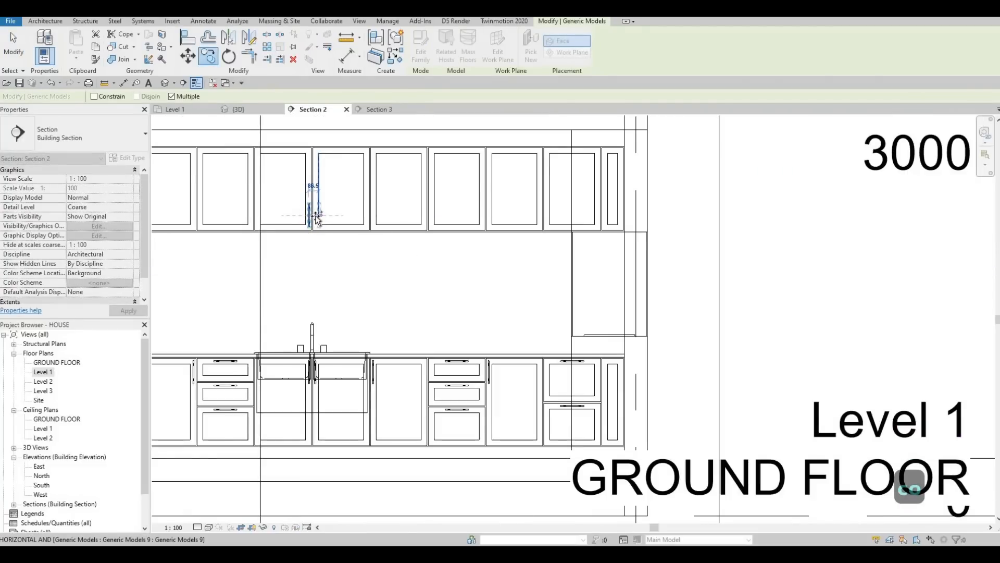
scroll(315, 215, up, 3)
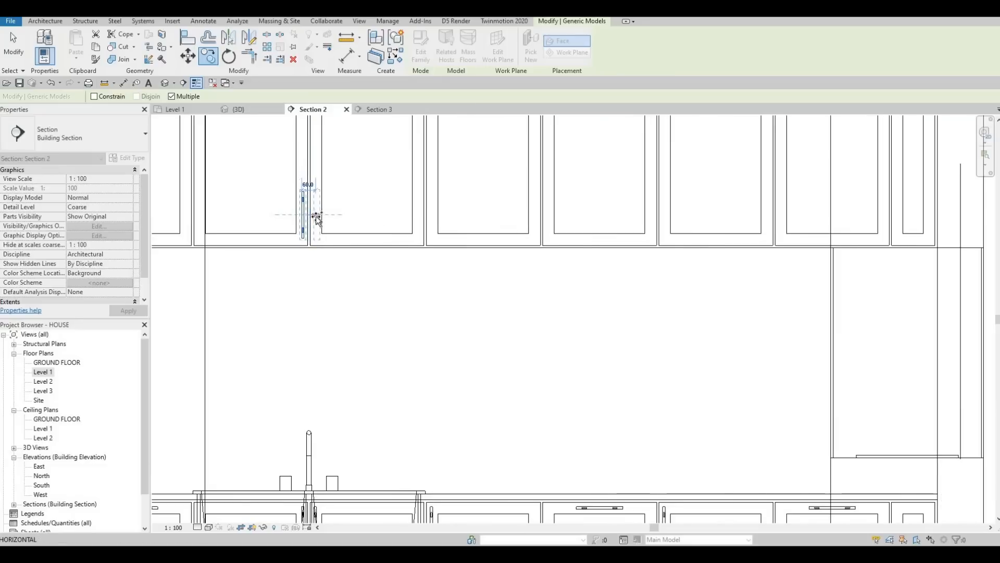
click(330, 214)
key(Escape)
scroll(323, 277, down, 2)
key(Escape)
key(Escape)
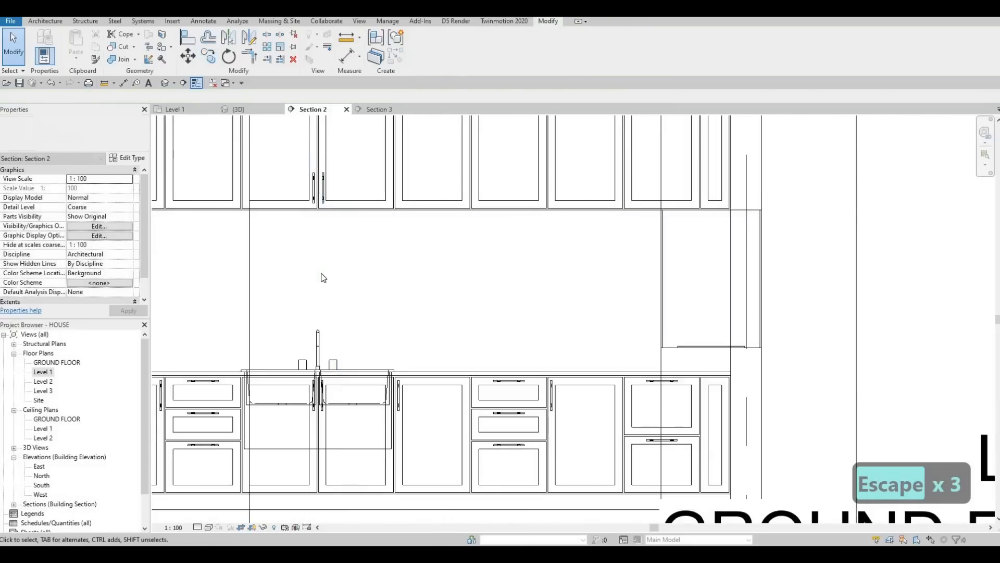
key(a)
key(l)
scroll(336, 192, up, 4)
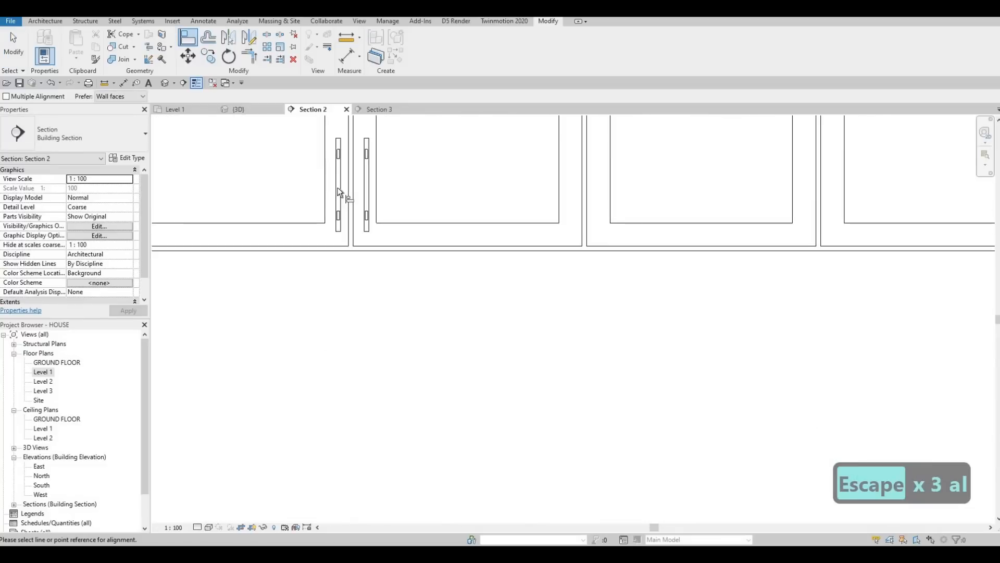
scroll(345, 419, down, 3)
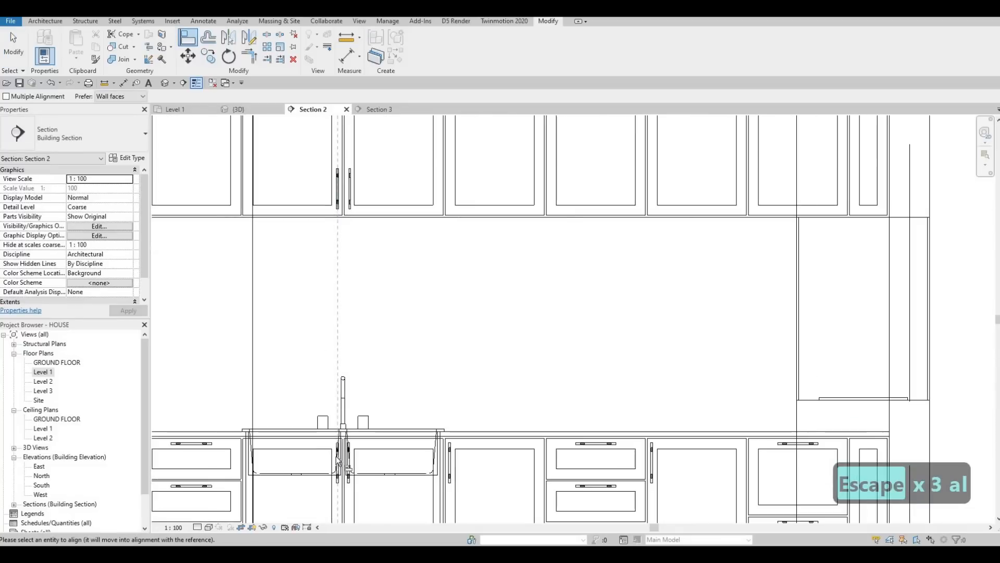
scroll(345, 462, up, 3)
key(Escape)
key(Escape)
Step: Align the upper door handle with the kitchen sink's centre reference
key(a)
key(l)
click(366, 397)
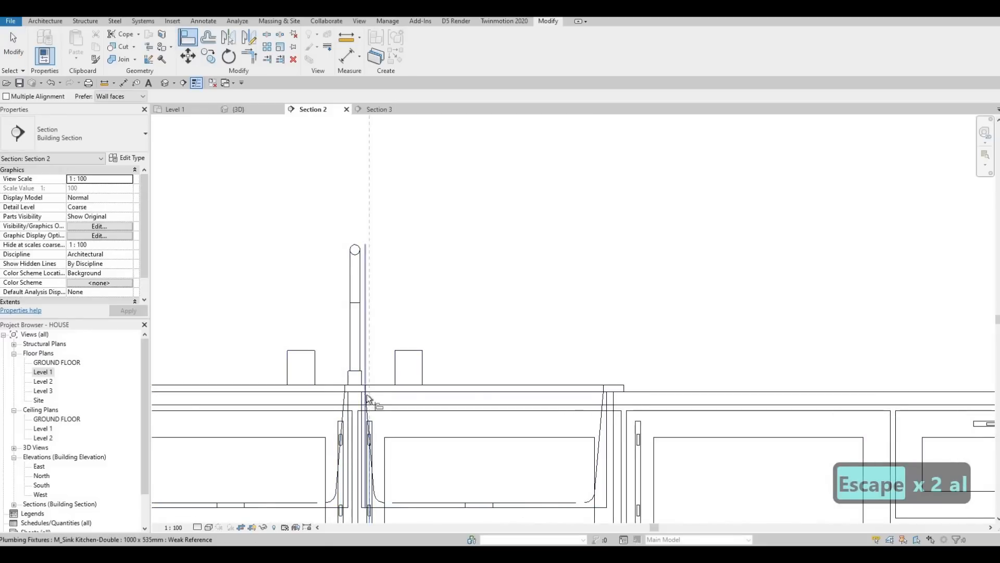
scroll(367, 397, down, 3)
middle_drag(350, 225, 334, 381)
scroll(352, 215, up, 5)
click(352, 214)
scroll(349, 215, down, 3)
key(Escape)
key(Escape)
key(Escape)
Step: Copy the pair of upper handles onto other upper cabinet door pairs with multiple copies
scroll(364, 216, up, 2)
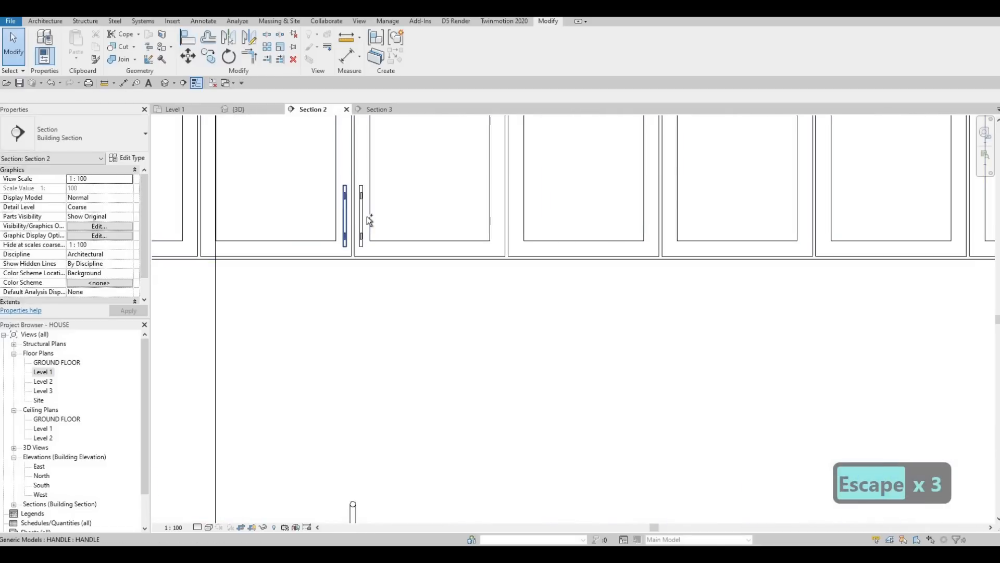
click(363, 216)
ctrl+click(361, 230)
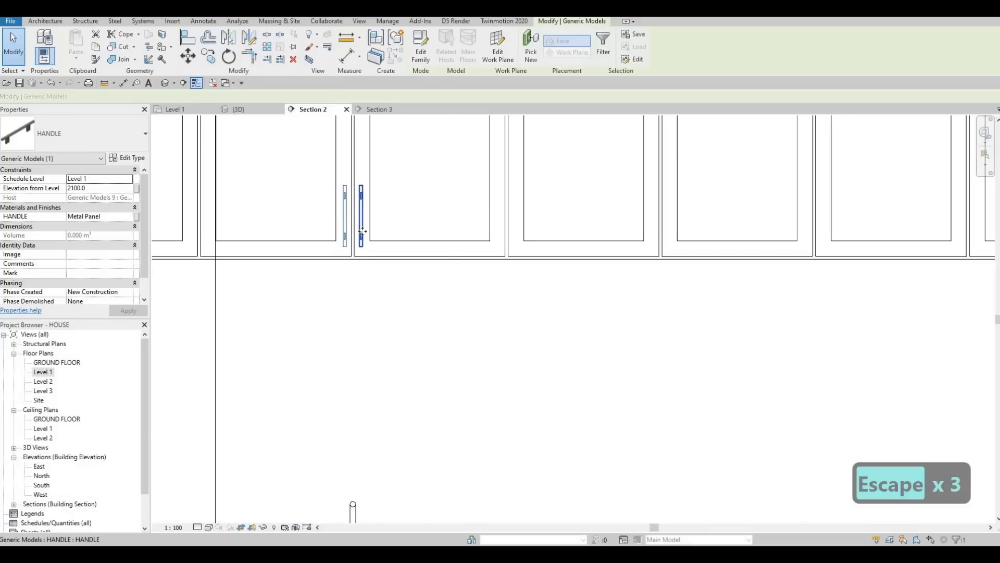
scroll(362, 231, down, 2)
key(c)
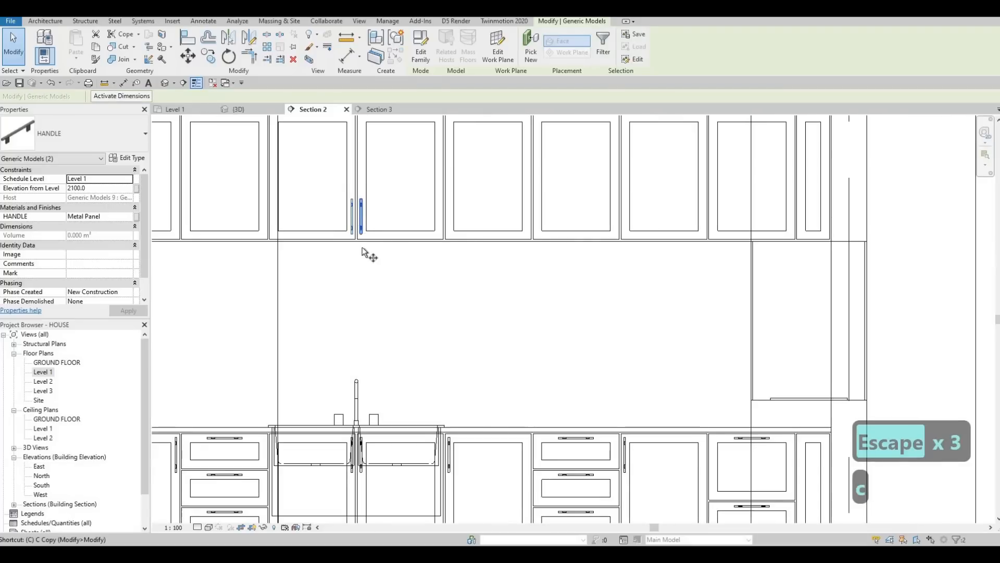
key(o)
scroll(362, 237, up, 3)
click(353, 245)
middle_drag(631, 250, 510, 263)
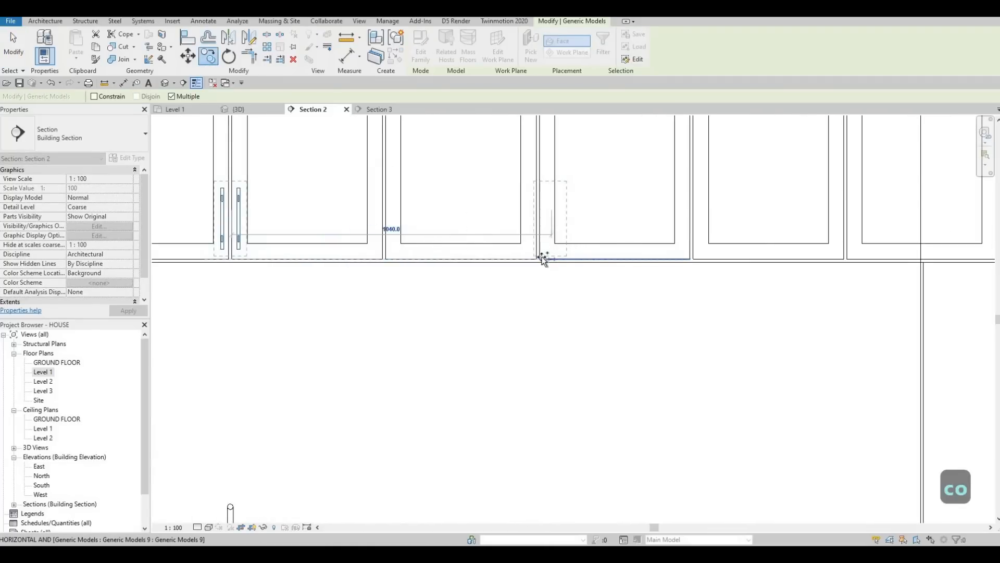
middle_drag(542, 255, 709, 262)
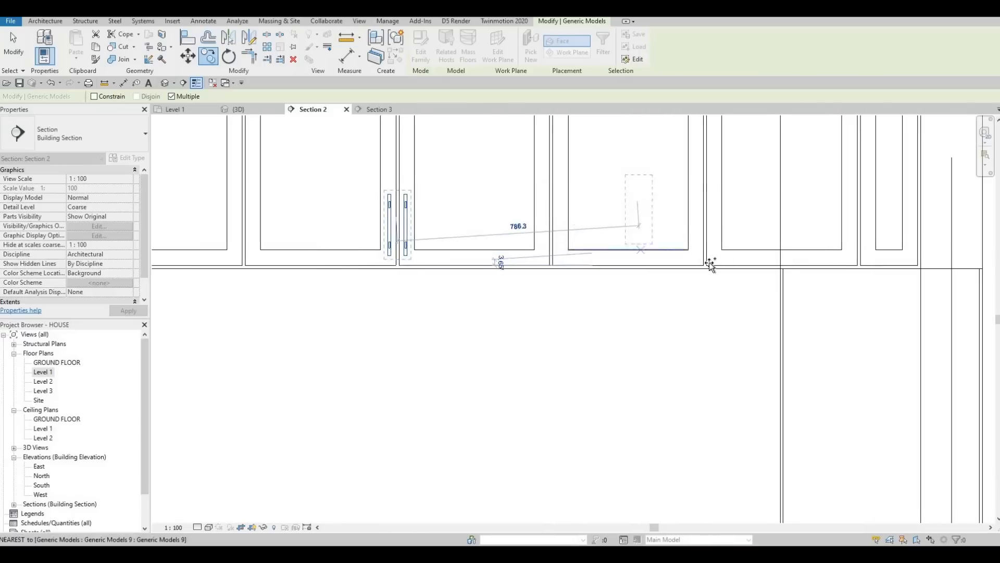
scroll(644, 267, down, 3)
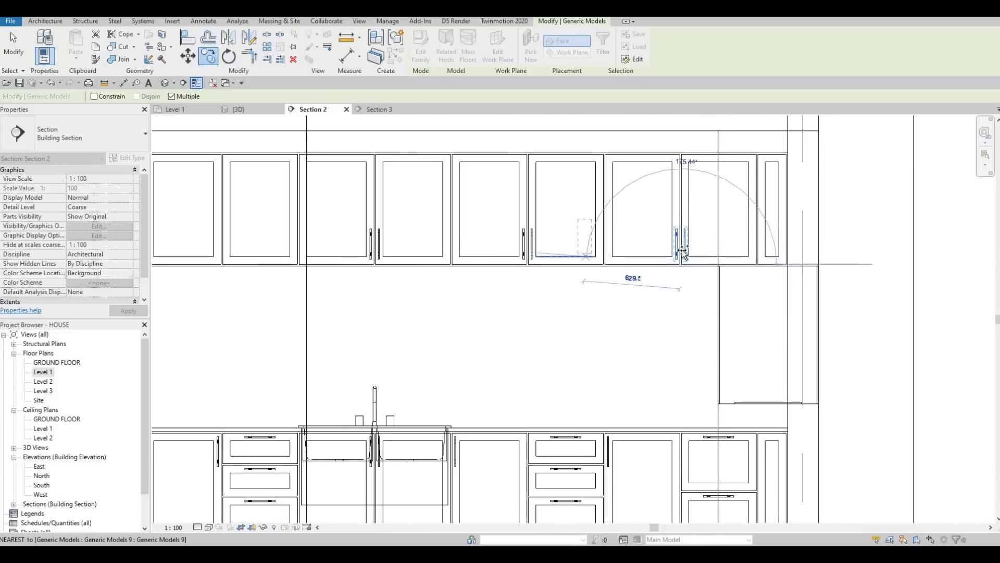
middle_drag(378, 260, 565, 240)
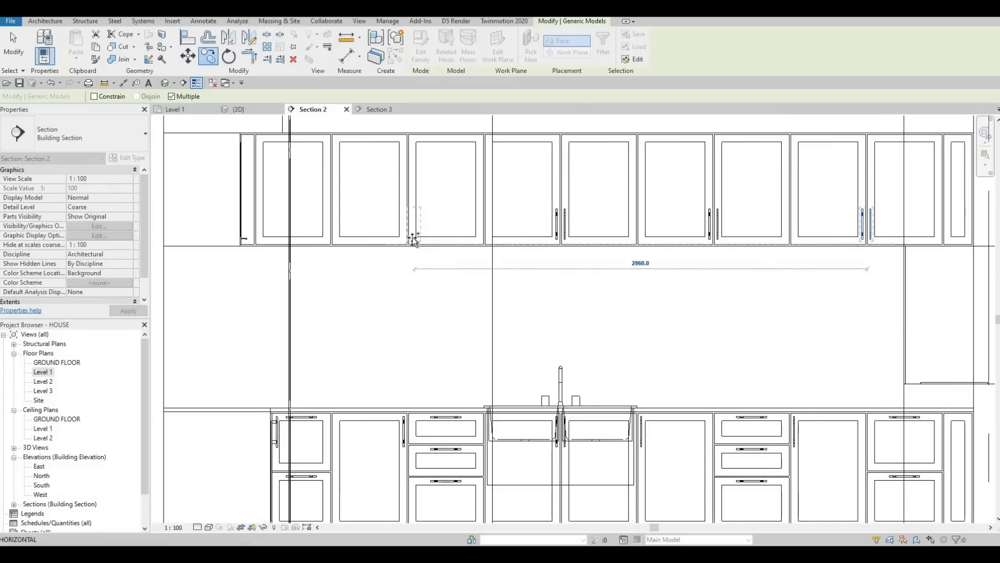
scroll(409, 249, up, 3)
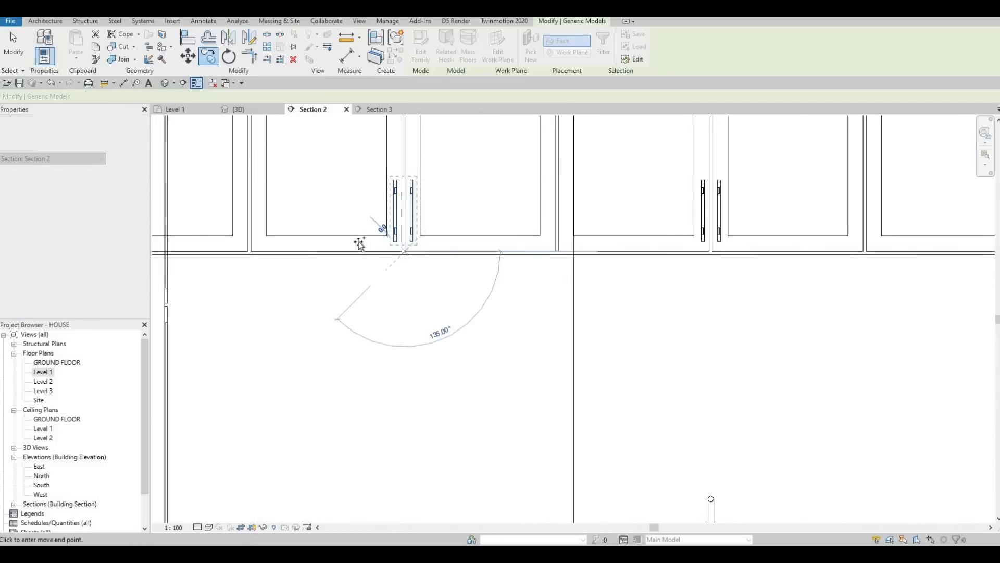
scroll(417, 235, down, 4)
scroll(413, 238, up, 4)
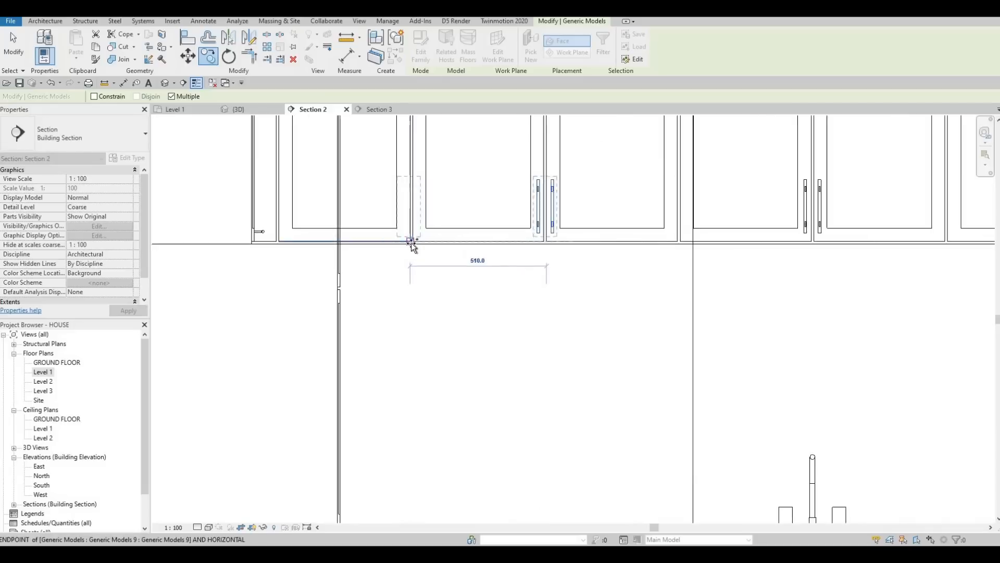
click(414, 238)
key(Escape)
key(Escape)
key(Escape)
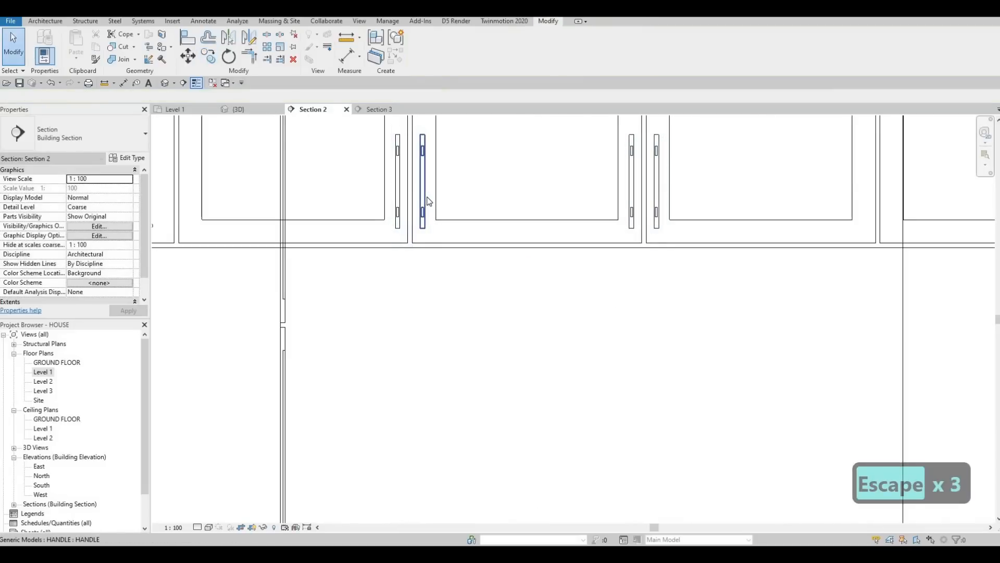
Step: Delete the extra handle on the upper cabinet door
click(446, 208)
key(Delete)
scroll(433, 257, down, 5)
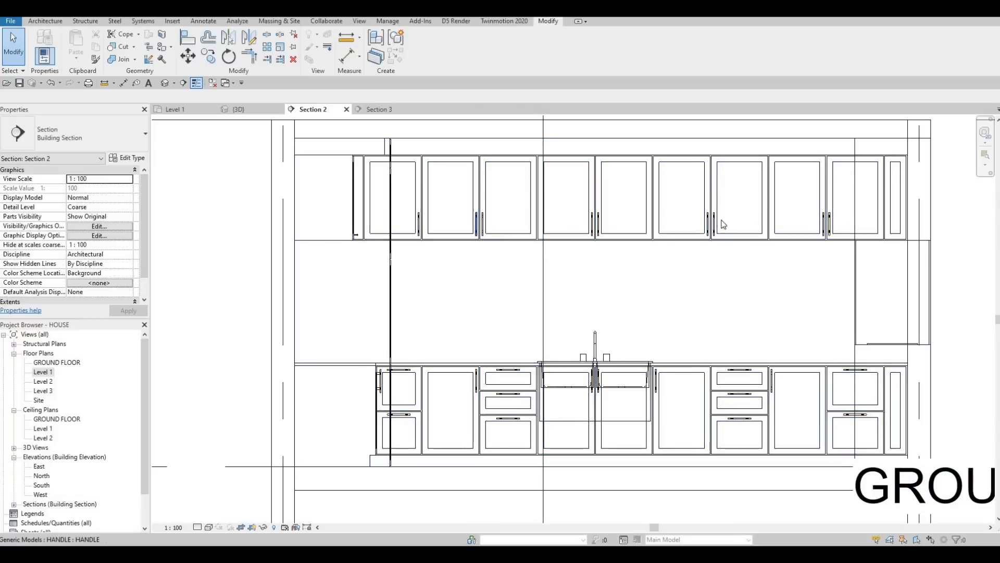
scroll(744, 255, down, 3)
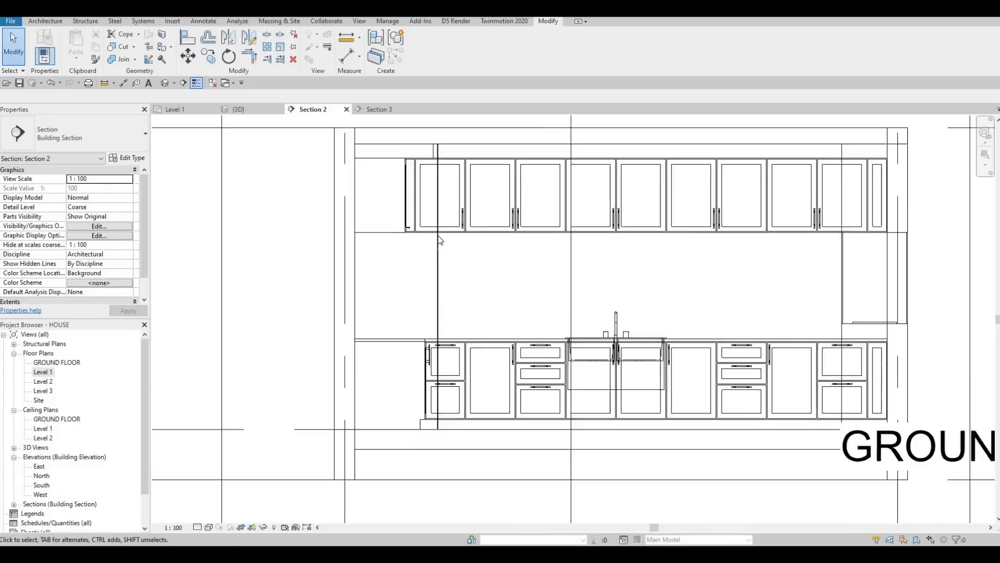
Step: Open Section 3 and drag the handle on the base cabinet door slightly sideways
click(379, 109)
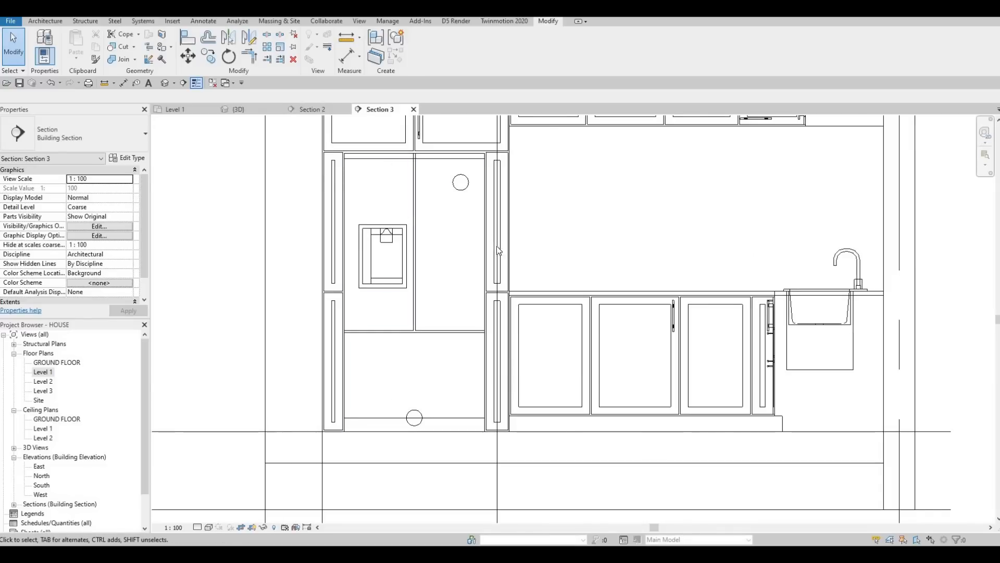
scroll(499, 251, down, 2)
scroll(520, 238, up, 5)
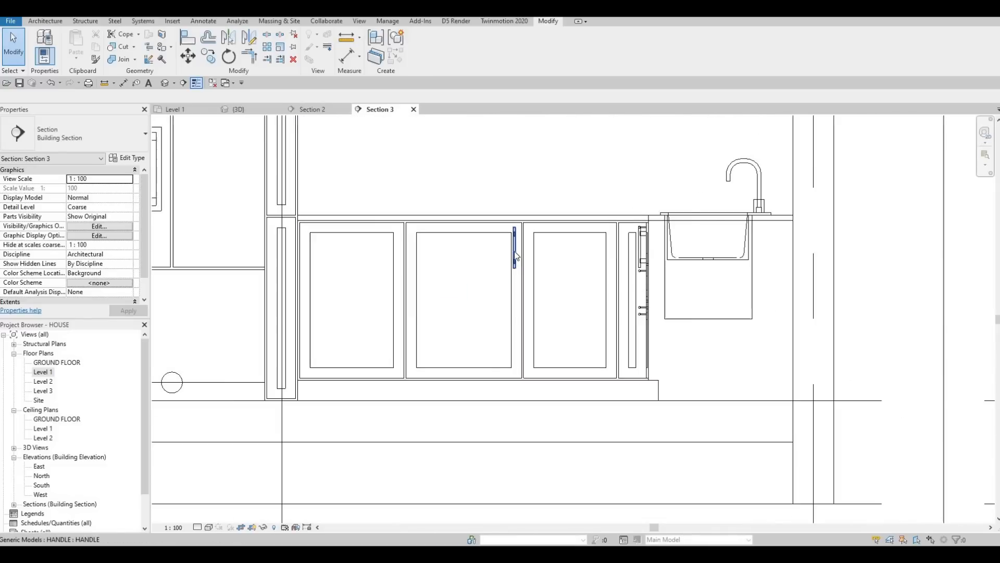
click(518, 223)
ctrl+drag(515, 220, 543, 228)
key(Escape)
key(Escape)
key(Escape)
click(249, 37)
scroll(480, 151, up, 3)
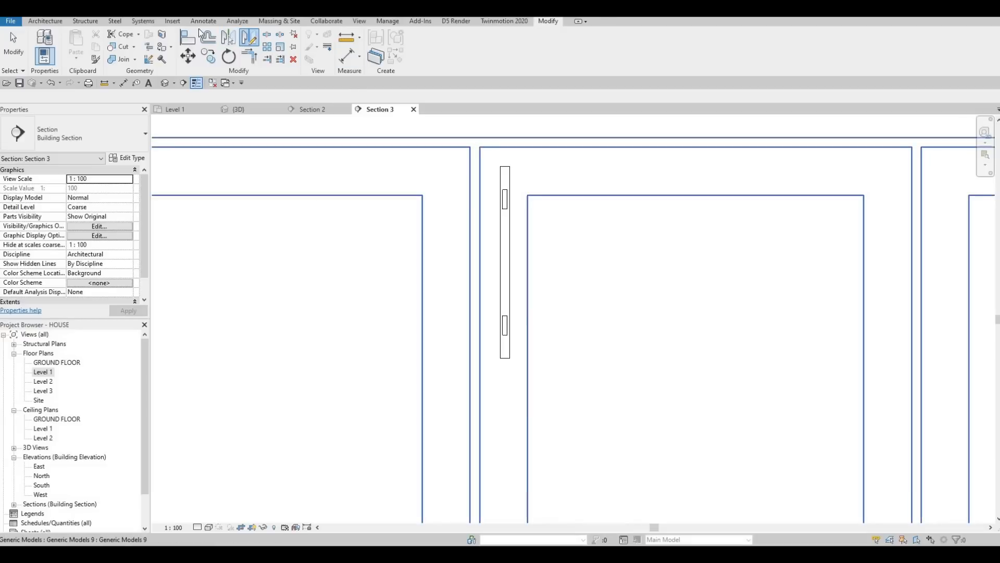
key(Escape)
key(Escape)
Step: Move a copy of the base cabinet door handle onto the edge of the door to its left
click(503, 204)
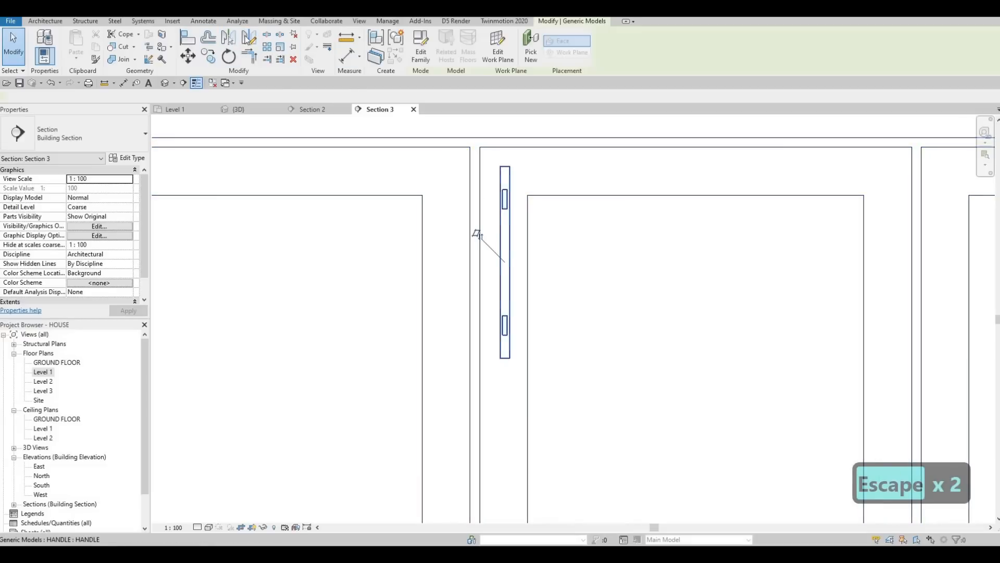
key(m)
key(v)
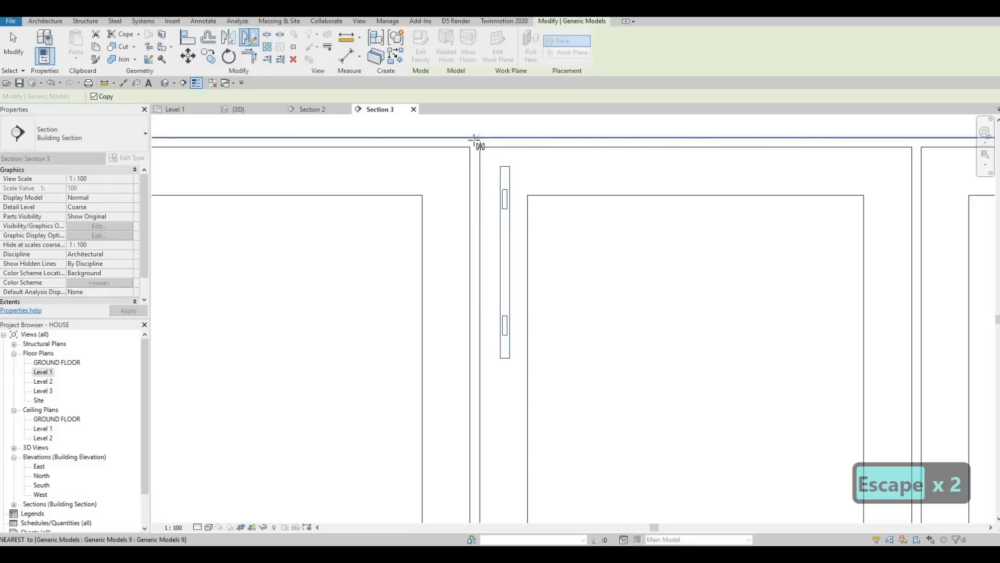
click(475, 138)
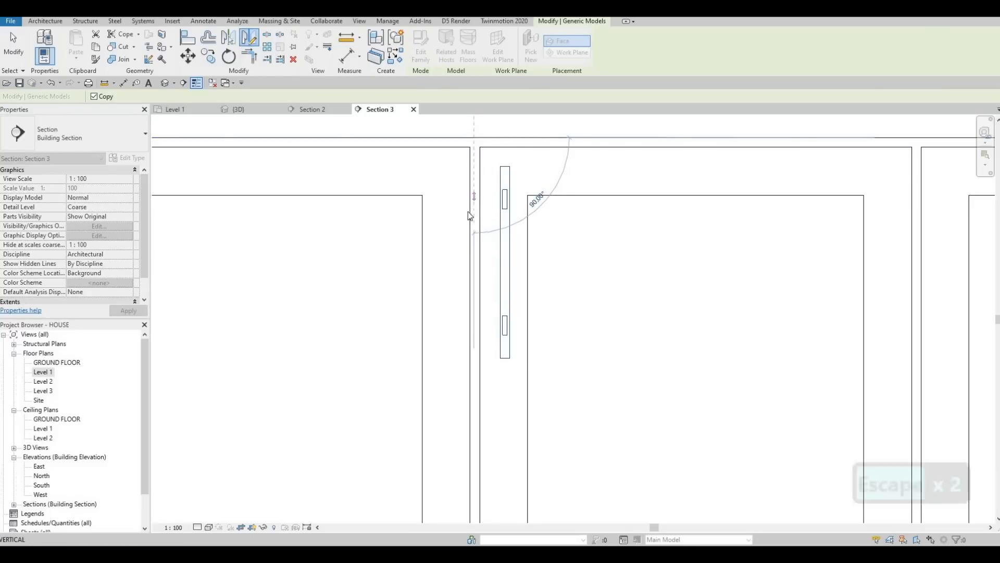
click(473, 215)
key(Escape)
key(Escape)
key(Escape)
Step: Nudge the copied handle slightly to the right
click(451, 216)
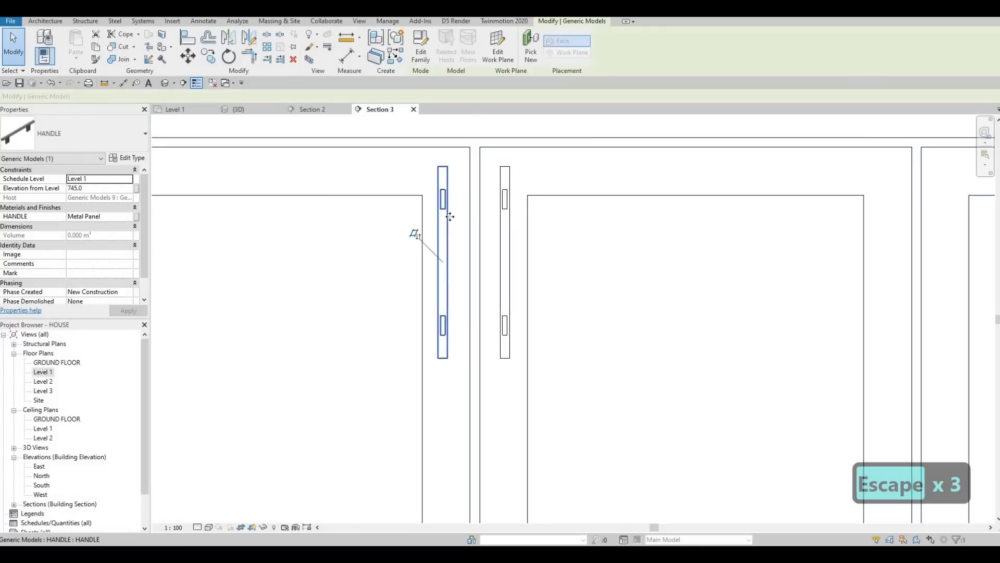
key(Right)
key(Right)
key(Left)
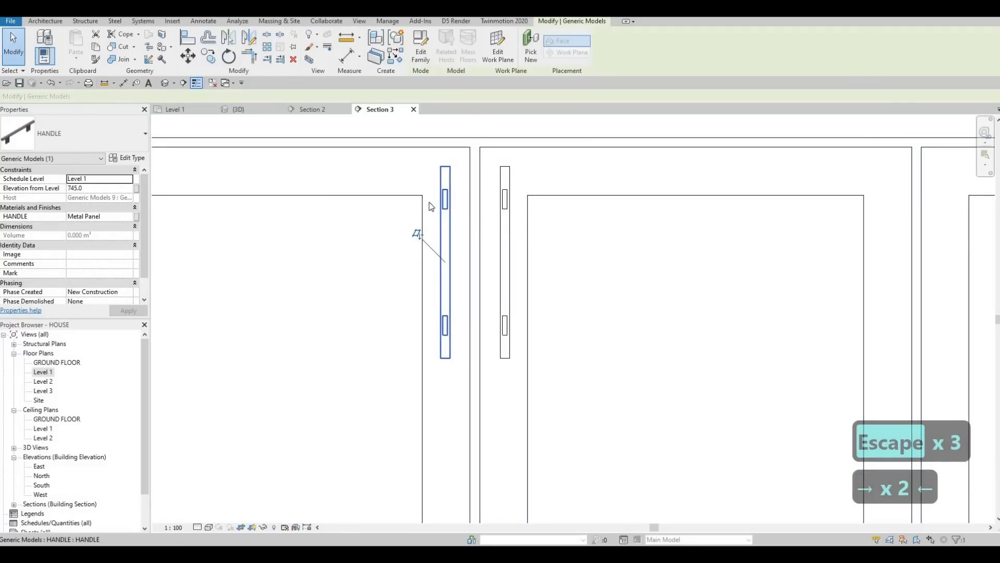
scroll(462, 185, down, 5)
key(Escape)
key(Escape)
Step: Copy the pair of base cabinet door handles about 540 mm left onto the next door junction
drag(455, 180, 517, 278)
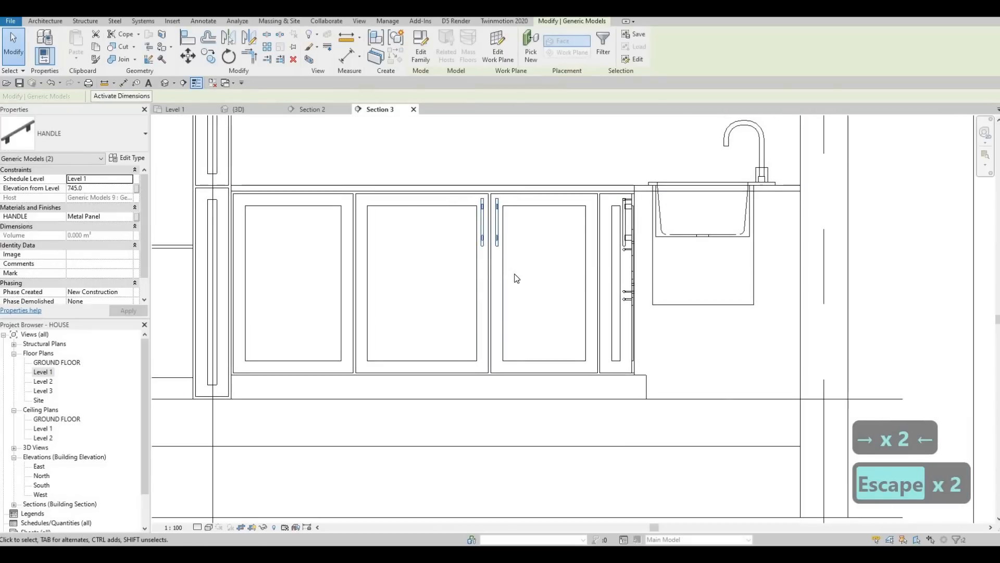
key(c)
key(o)
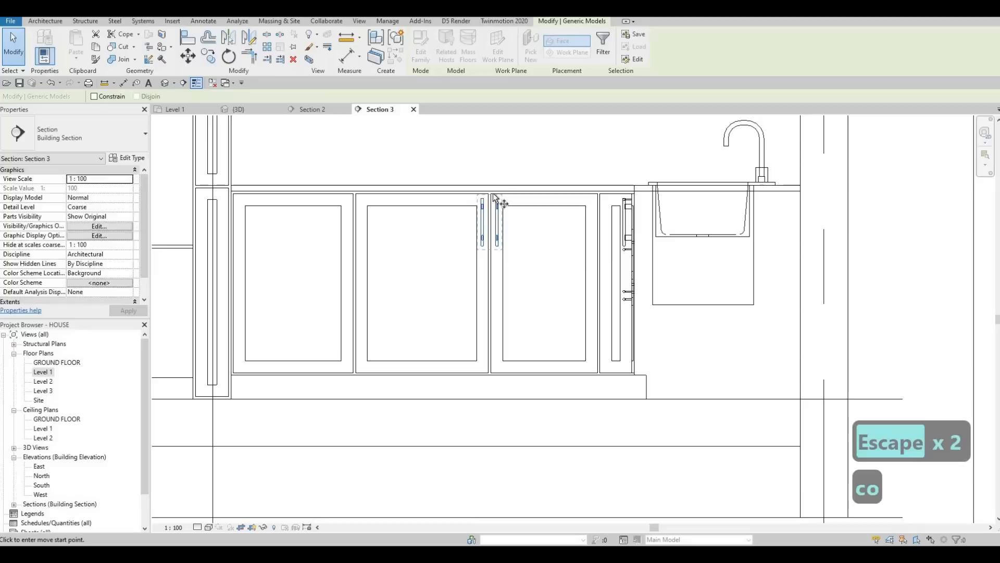
click(485, 196)
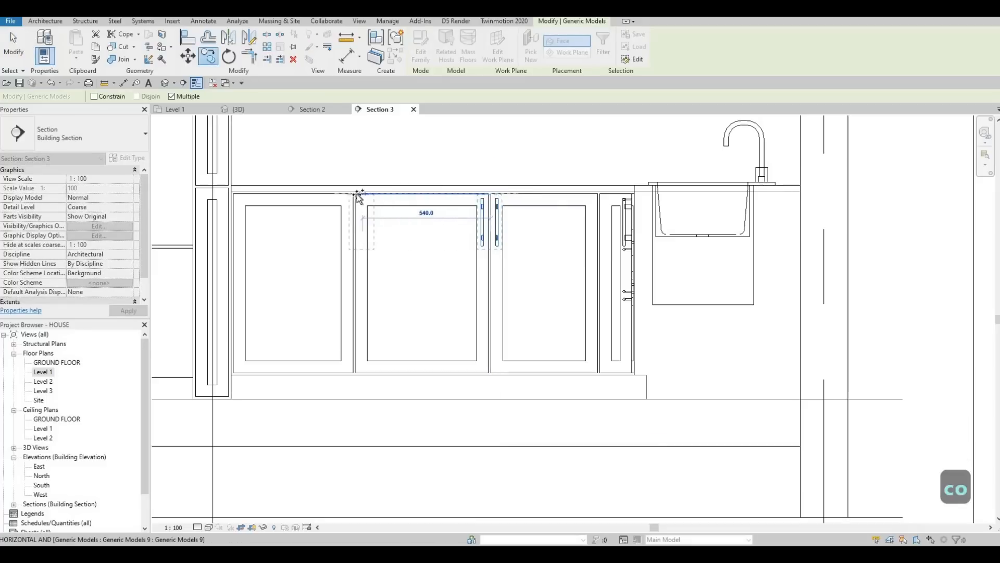
key(Escape)
key(Escape)
key(Escape)
key(Escape)
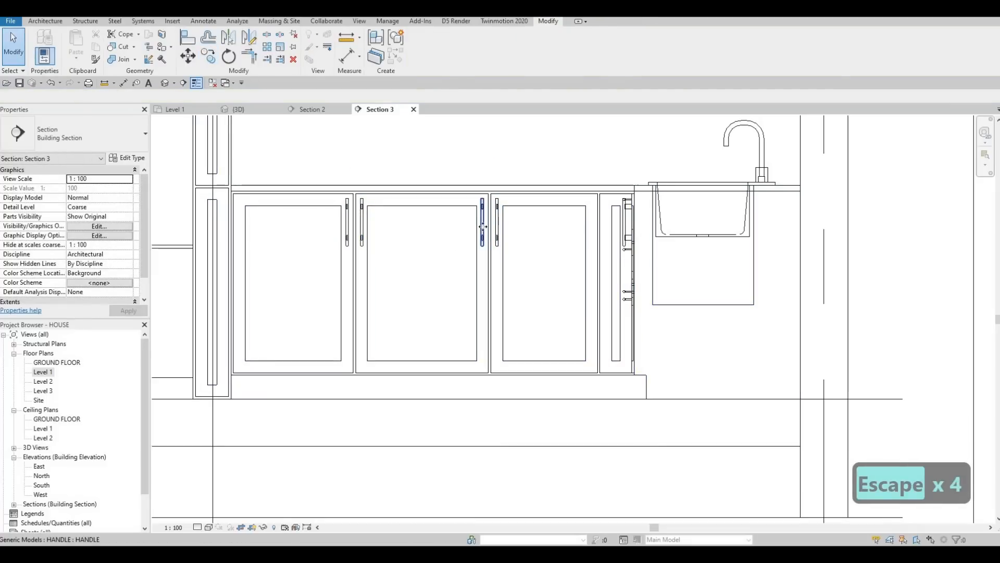
Step: Delete the extra handle on the right edge of the middle base cabinet door
click(483, 236)
key(Delete)
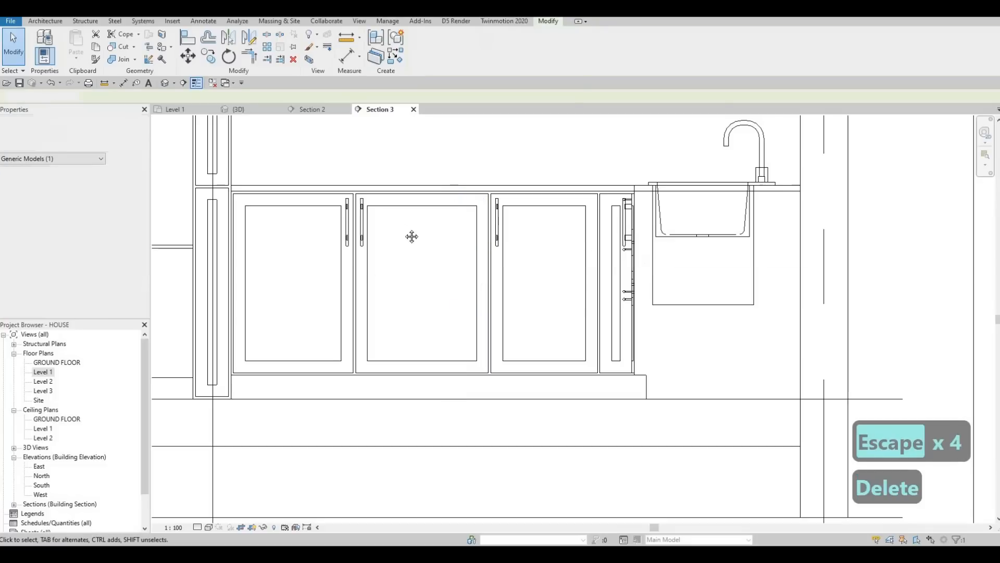
key(Escape)
Step: Drag the handle on the upper corner cabinet door upward along the door edge
scroll(499, 269, down, 2)
scroll(500, 268, down, 2)
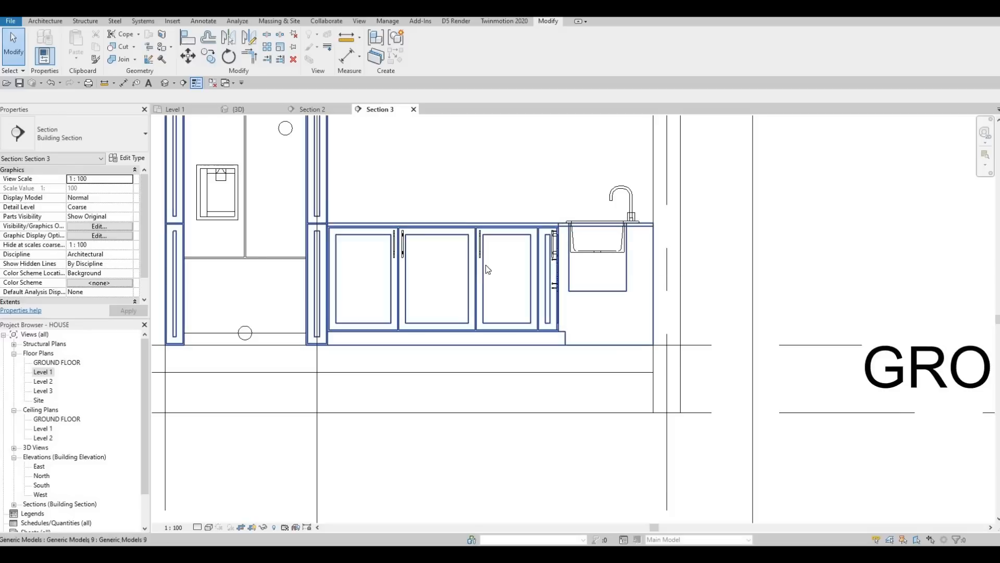
scroll(502, 252, down, 3)
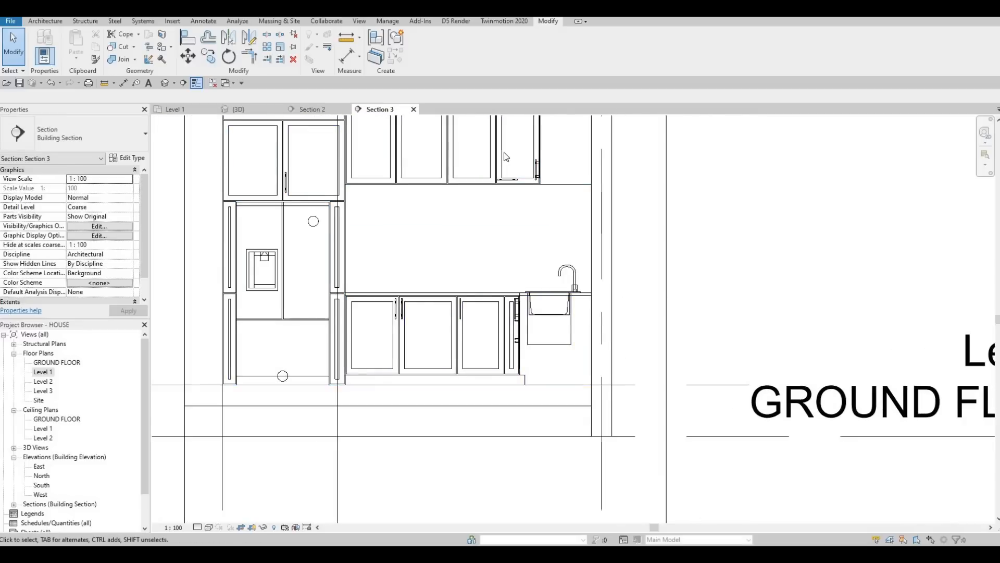
key(Escape)
scroll(518, 233, up, 3)
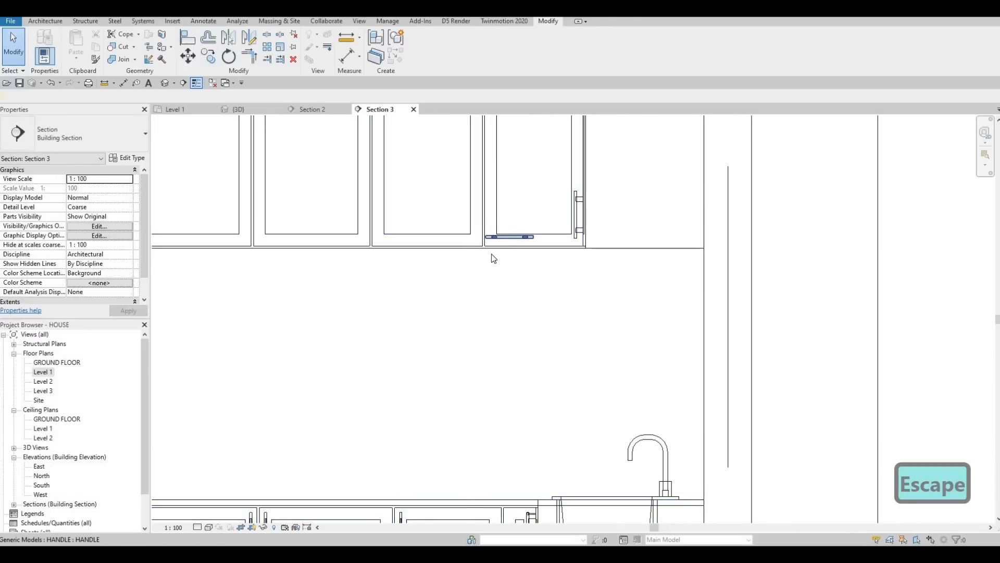
click(509, 237)
scroll(510, 229, down, 3)
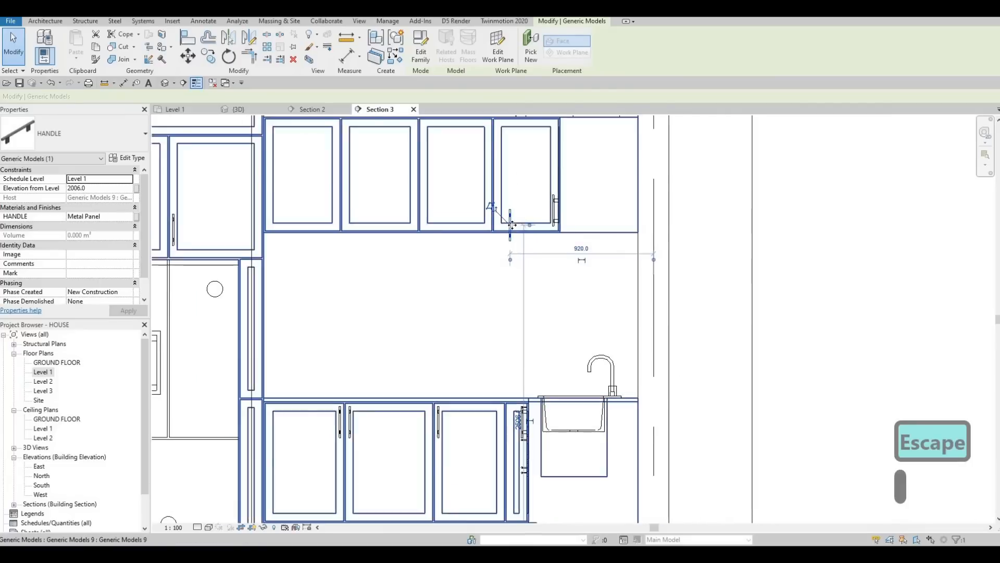
scroll(512, 225, up, 3)
drag(511, 225, 490, 209)
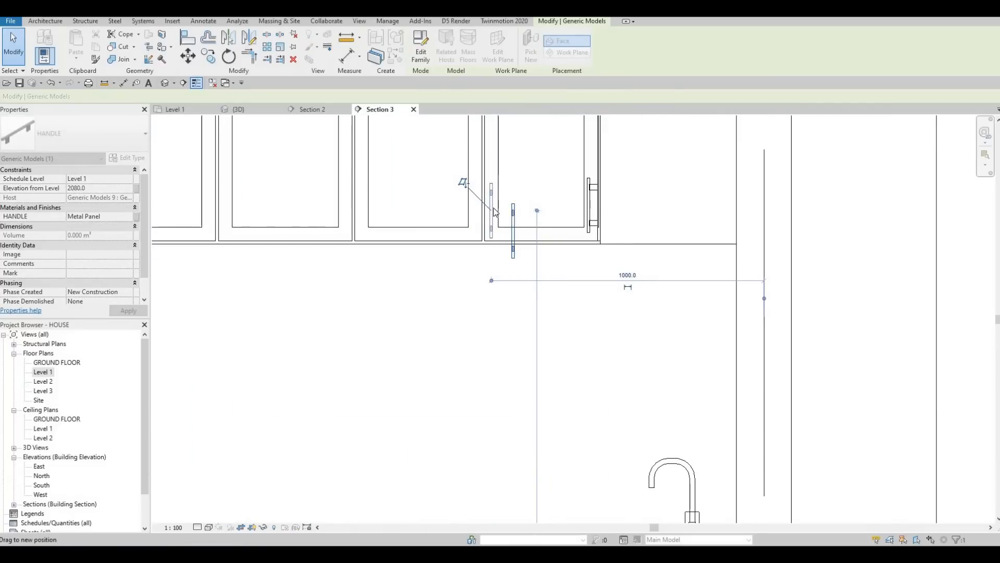
key(Escape)
key(Escape)
scroll(492, 209, up, 2)
Step: Copy the upper cabinet handle about 60 mm left onto the neighbouring door's edge
click(496, 211)
key(c)
key(o)
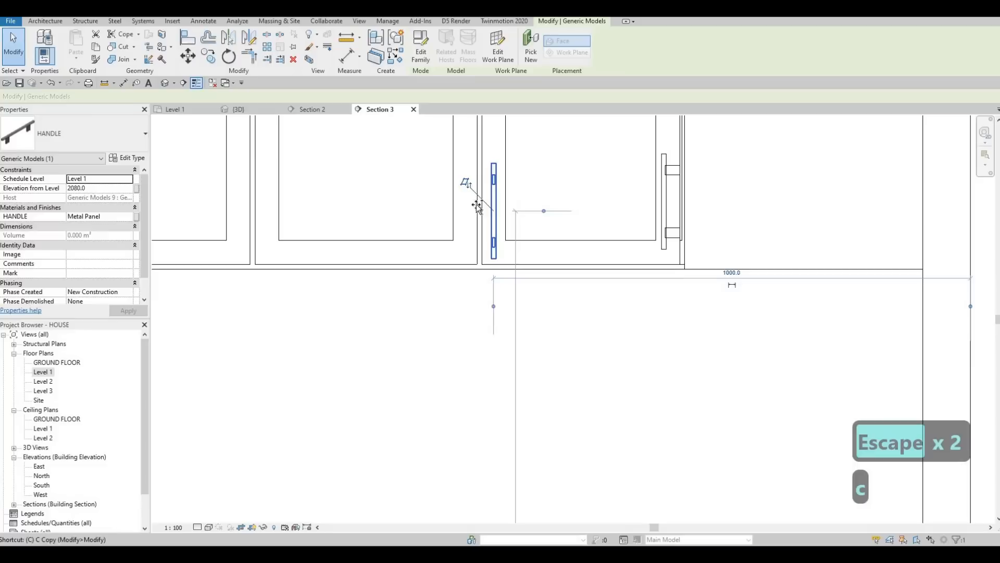
click(494, 206)
click(467, 206)
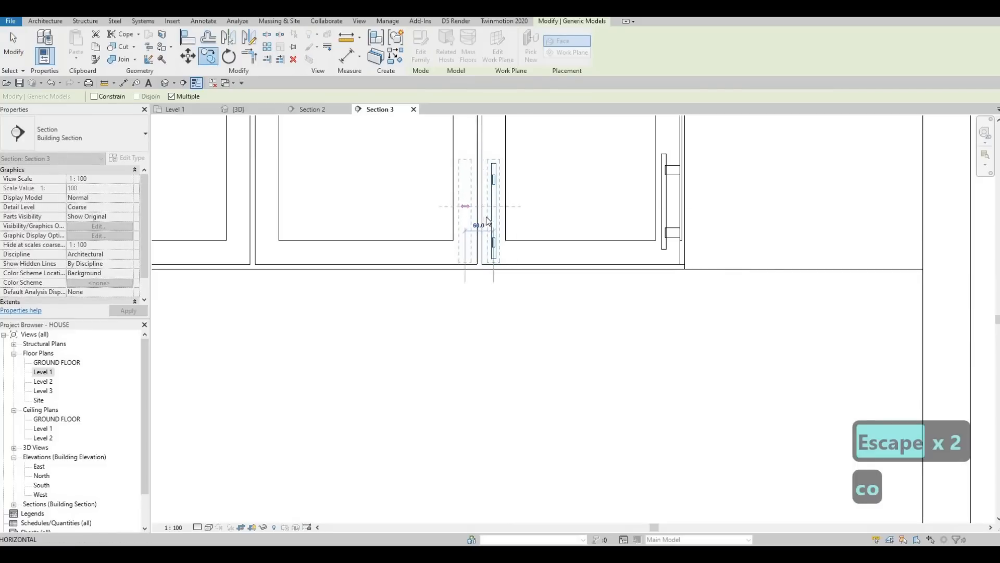
key(Escape)
key(Escape)
key(Escape)
Step: Select both upper handles and copy them about 975 mm left onto the next pair of upper doors
click(467, 208)
click(466, 211)
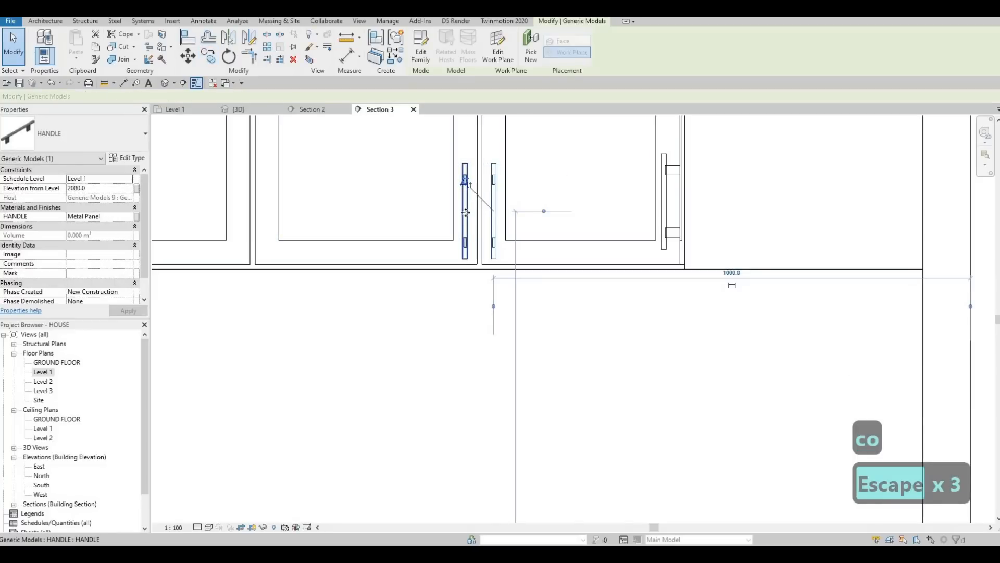
ctrl+click(464, 244)
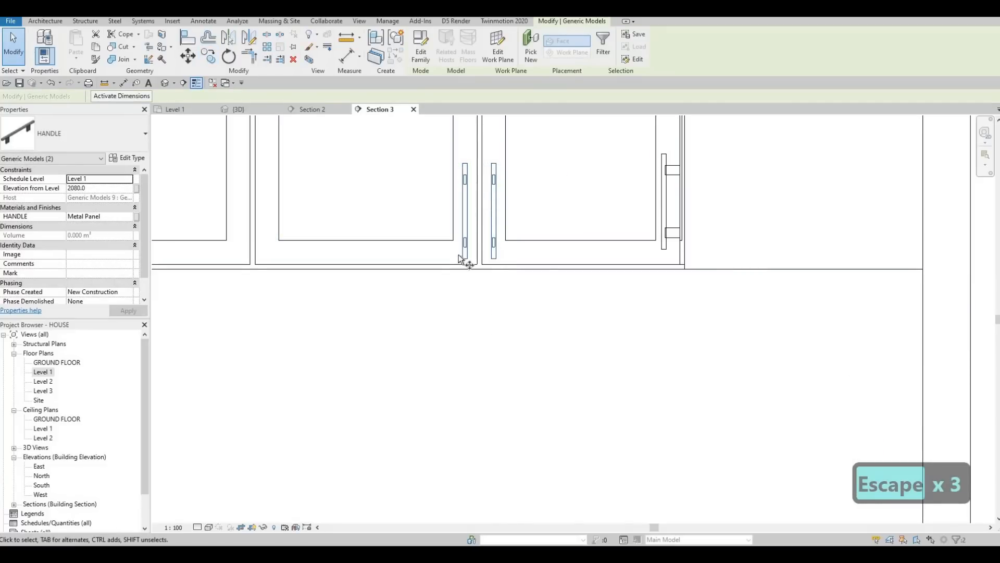
key(c)
key(o)
click(483, 264)
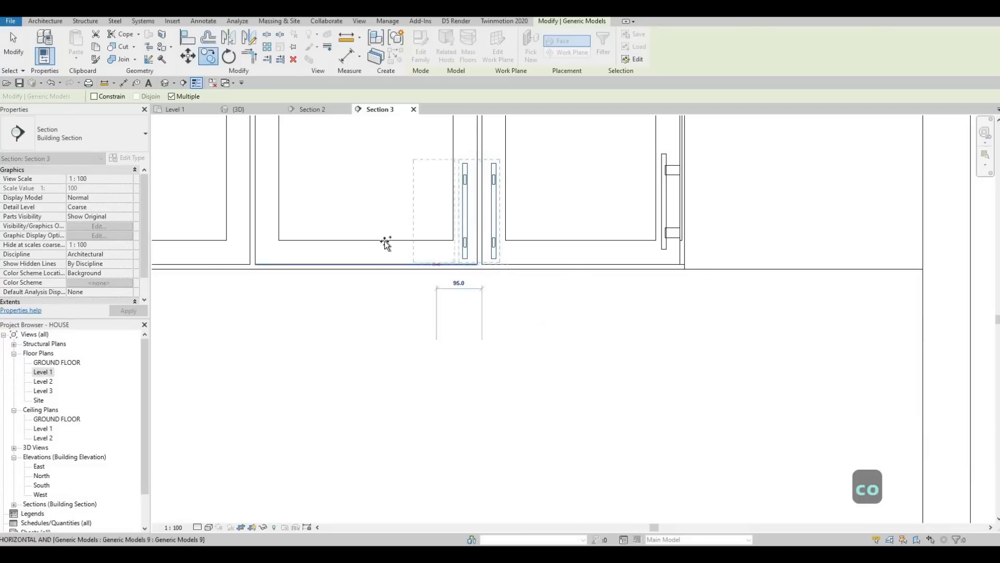
scroll(383, 243, down, 1)
middle_drag(374, 245, 503, 228)
click(195, 244)
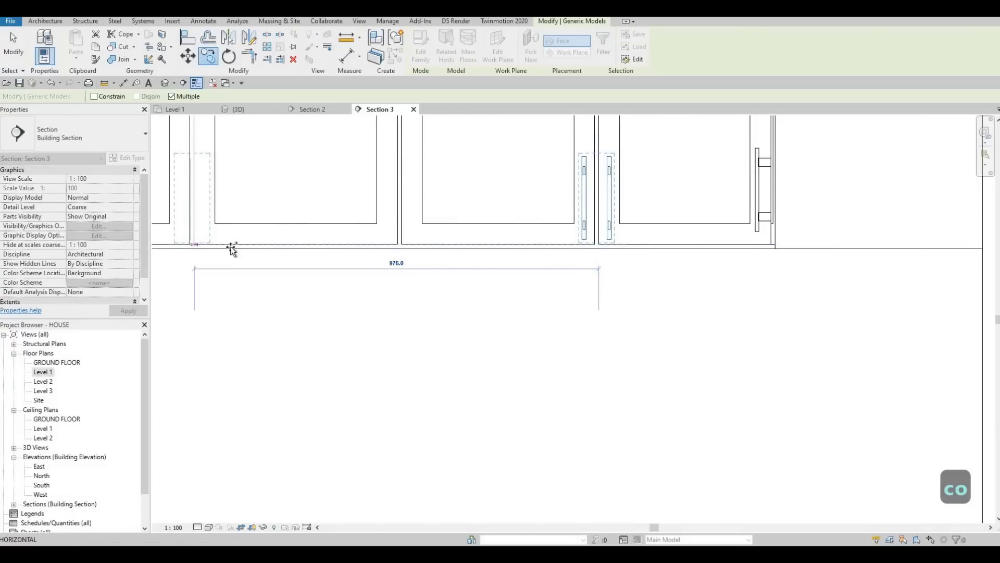
middle_drag(407, 243, 604, 201)
scroll(607, 198, down, 3)
scroll(635, 197, down, 4)
key(Escape)
key(Escape)
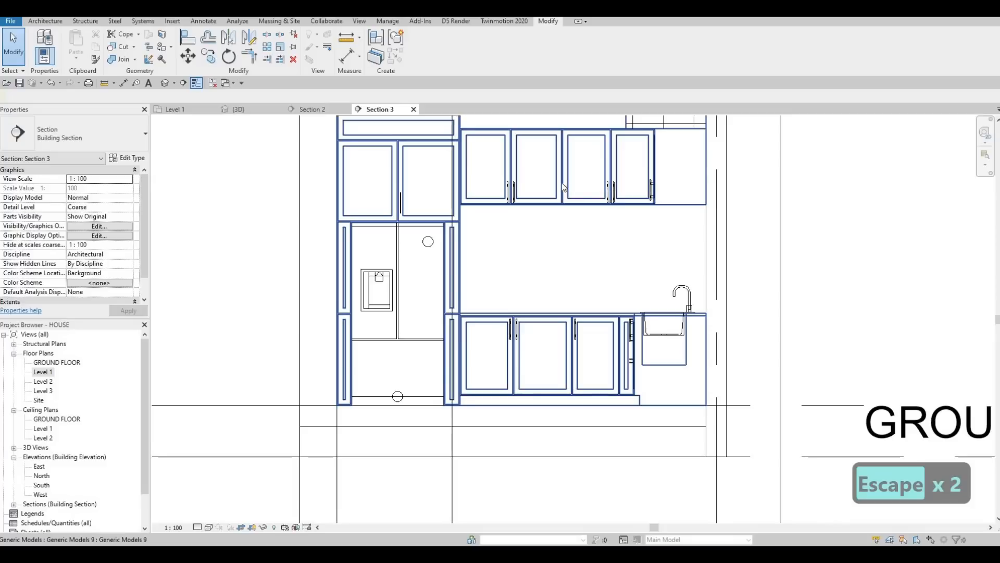
Step: Nudge the handle on the cabinet door above the refrigerator slightly downward
scroll(414, 188, up, 5)
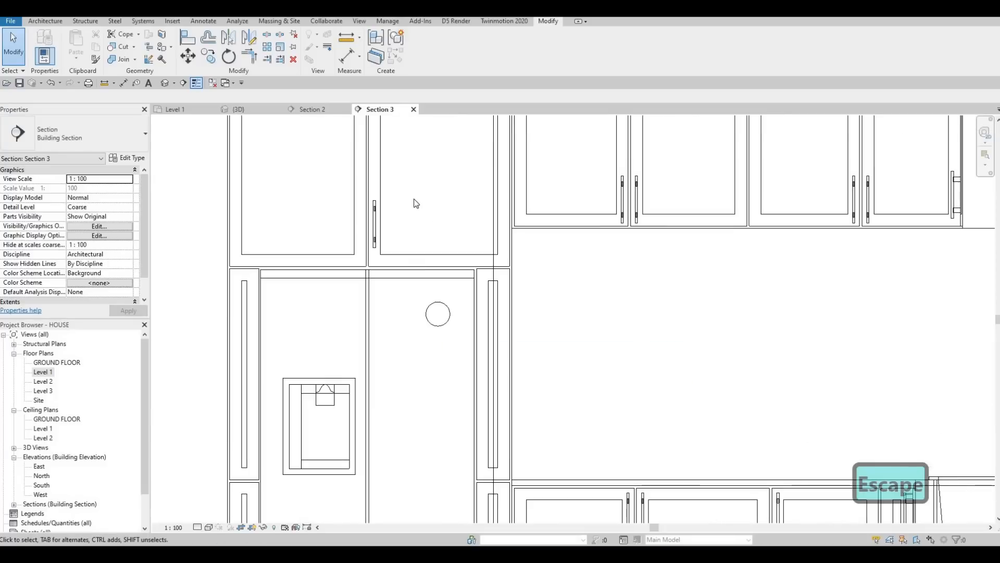
scroll(413, 189, down, 3)
scroll(413, 188, up, 3)
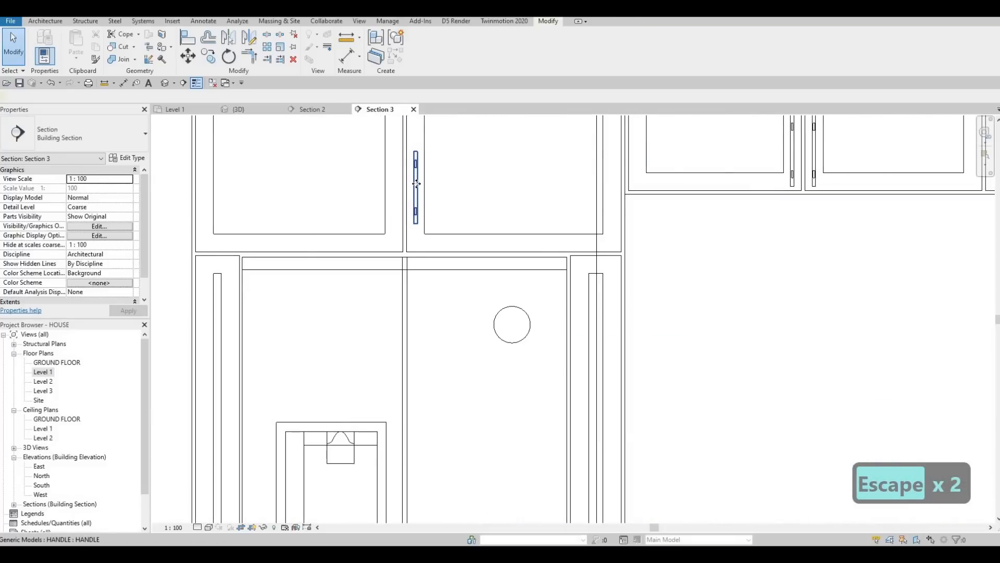
click(416, 187)
scroll(416, 216, up, 3)
drag(417, 216, 418, 221)
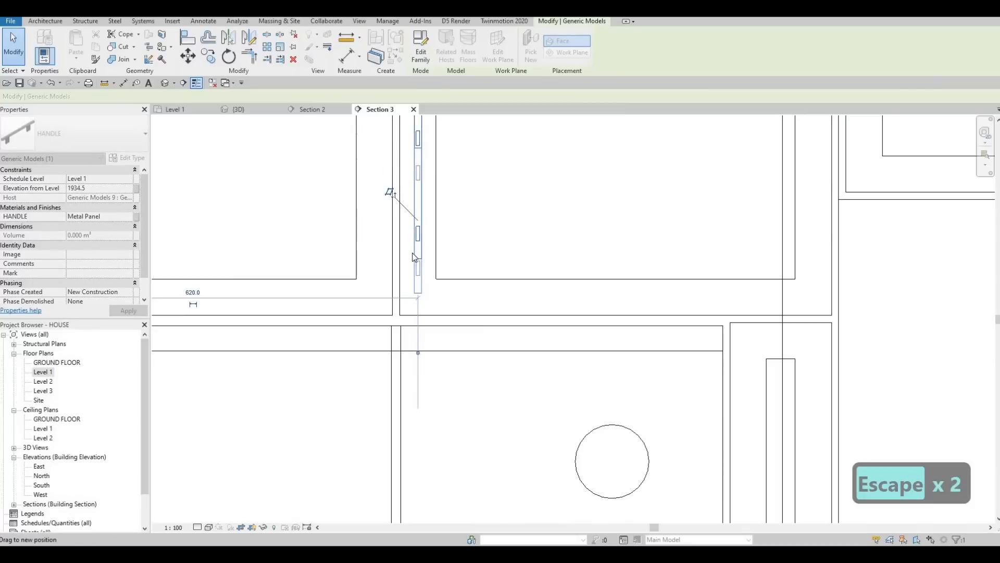
drag(414, 256, 414, 257)
key(Escape)
key(Escape)
Step: Copy that handle onto the left door of the cabinet above the refrigerator
click(420, 286)
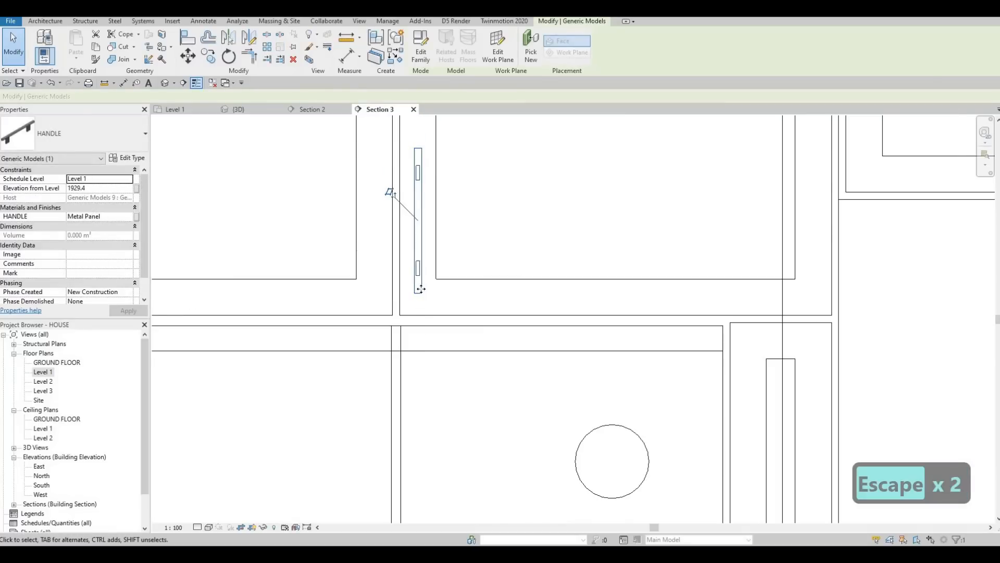
key(c)
key(o)
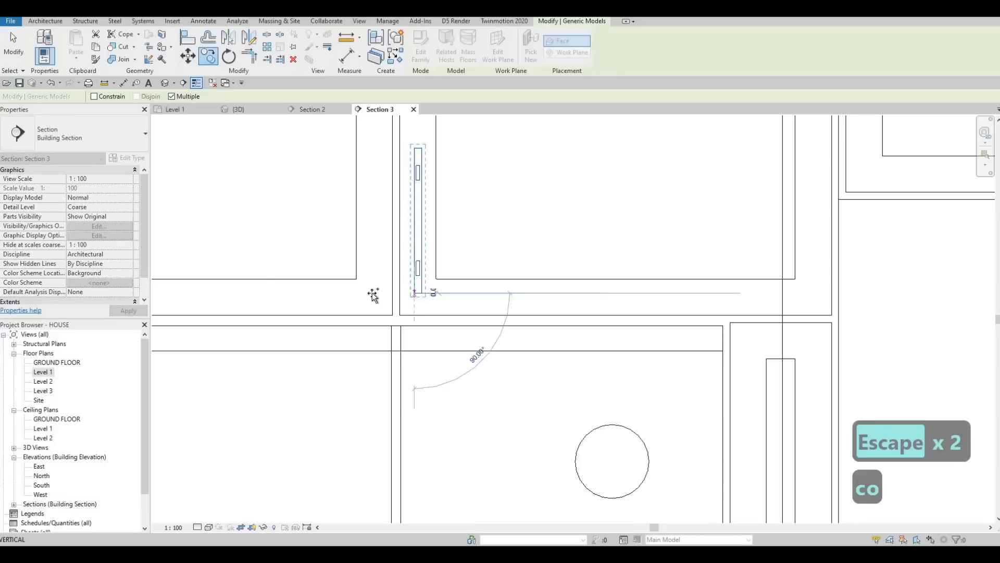
key(Escape)
key(Escape)
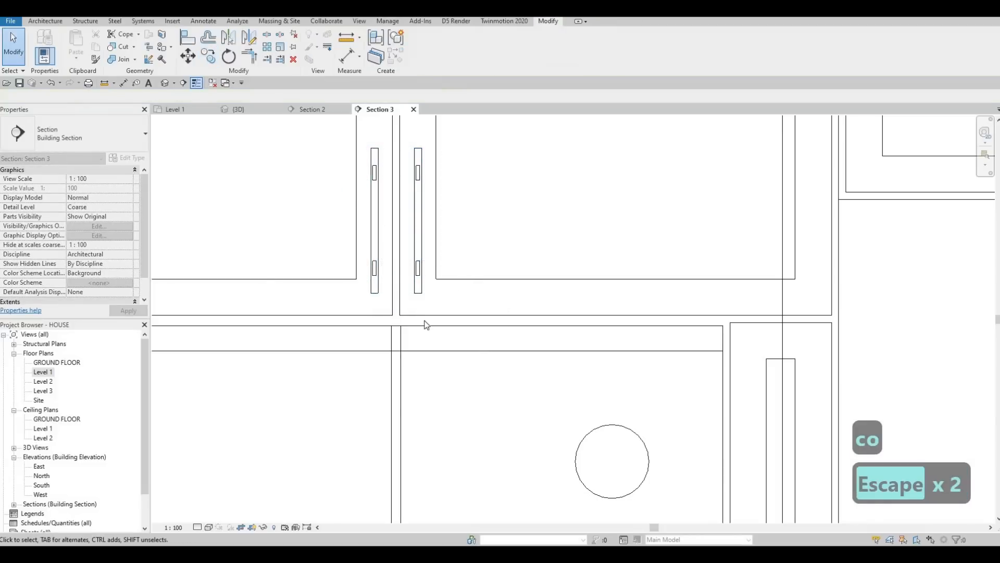
Step: Inspect the kitchen cabinets and their handles in the section and the 3D view
scroll(390, 255, down, 5)
scroll(414, 208, down, 4)
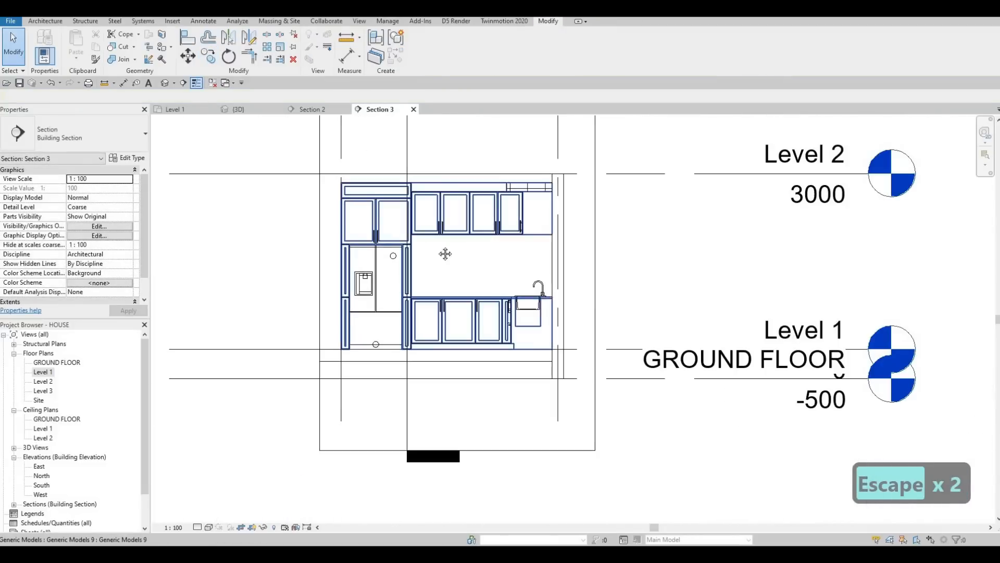
scroll(427, 205, up, 1)
key(Escape)
scroll(411, 234, down, 1)
middle_drag(426, 359, 416, 279)
scroll(417, 278, down, 1)
scroll(417, 260, up, 4)
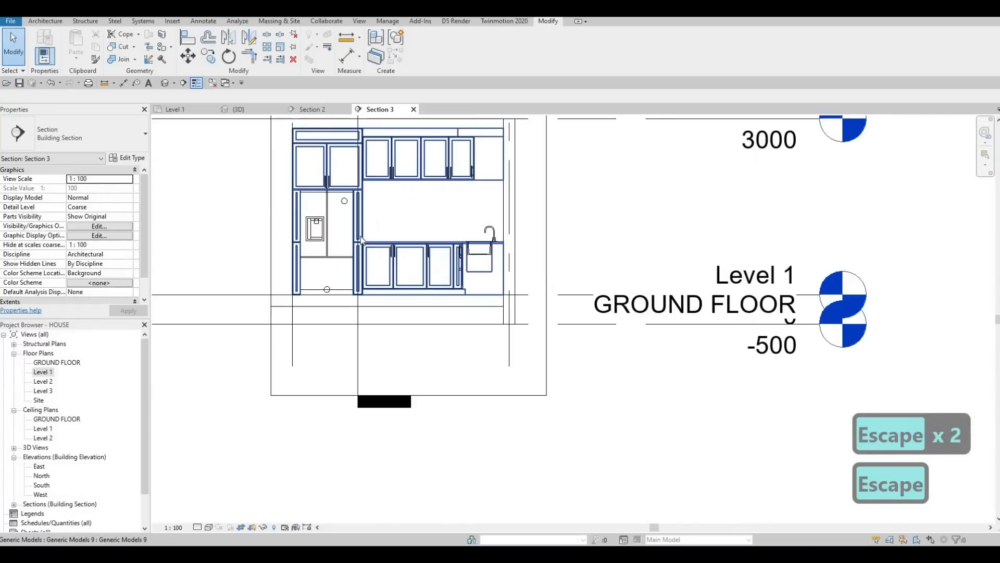
scroll(443, 234, down, 2)
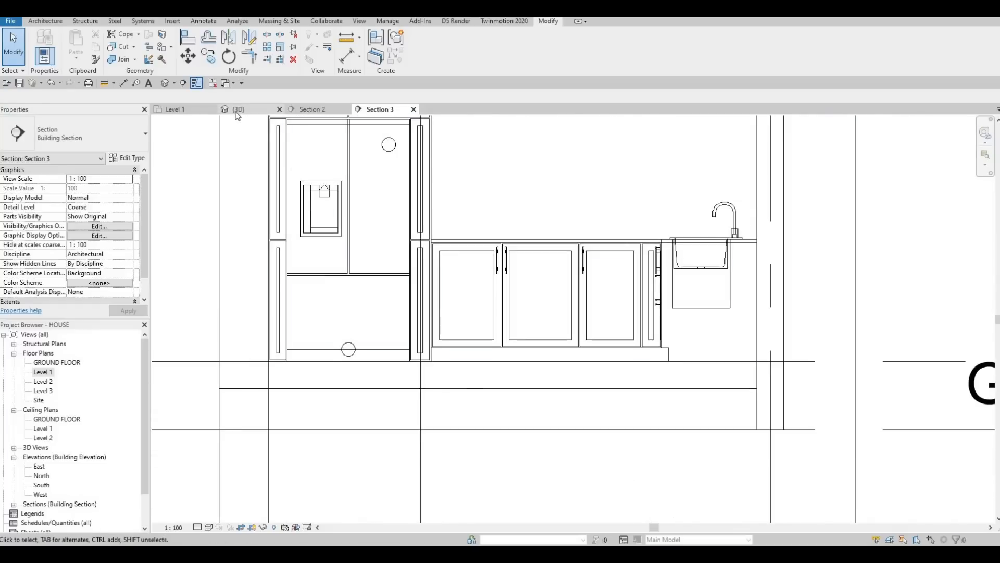
key(Escape)
scroll(418, 252, down, 4)
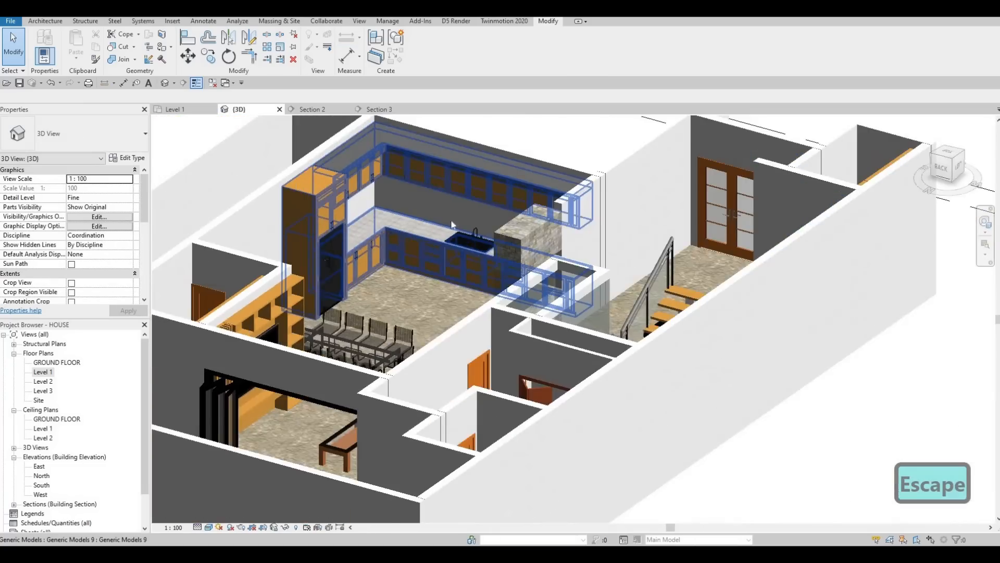
scroll(420, 253, up, 1)
shift+middle_drag(422, 254, 383, 201)
scroll(381, 205, up, 3)
scroll(423, 315, down, 3)
shift+middle_drag(432, 316, 496, 256)
scroll(598, 340, up, 5)
middle_drag(598, 340, 705, 446)
scroll(596, 365, down, 2)
middle_drag(542, 224, 573, 290)
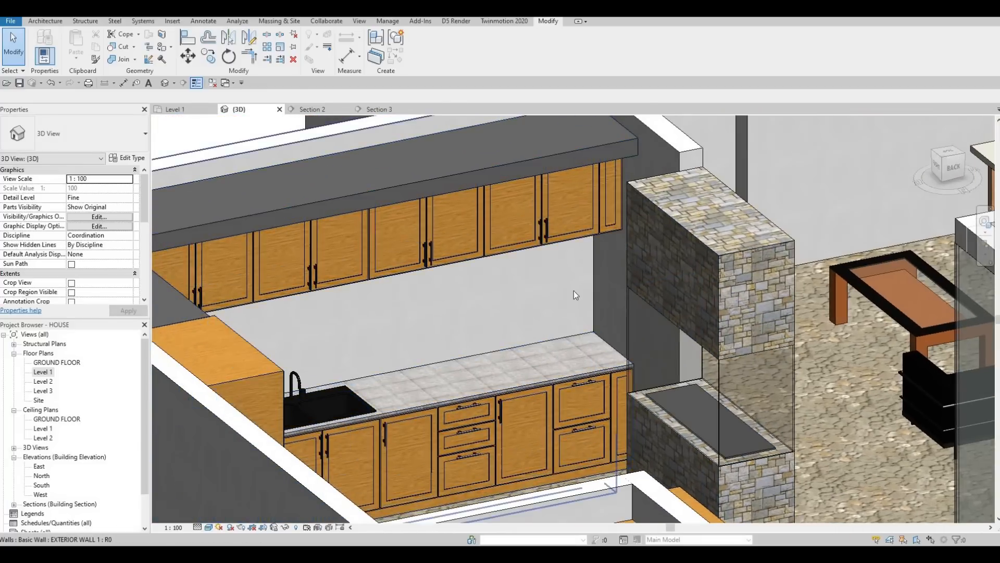
scroll(586, 312, down, 1)
shift+middle_drag(547, 328, 430, 312)
middle_drag(436, 468, 417, 292)
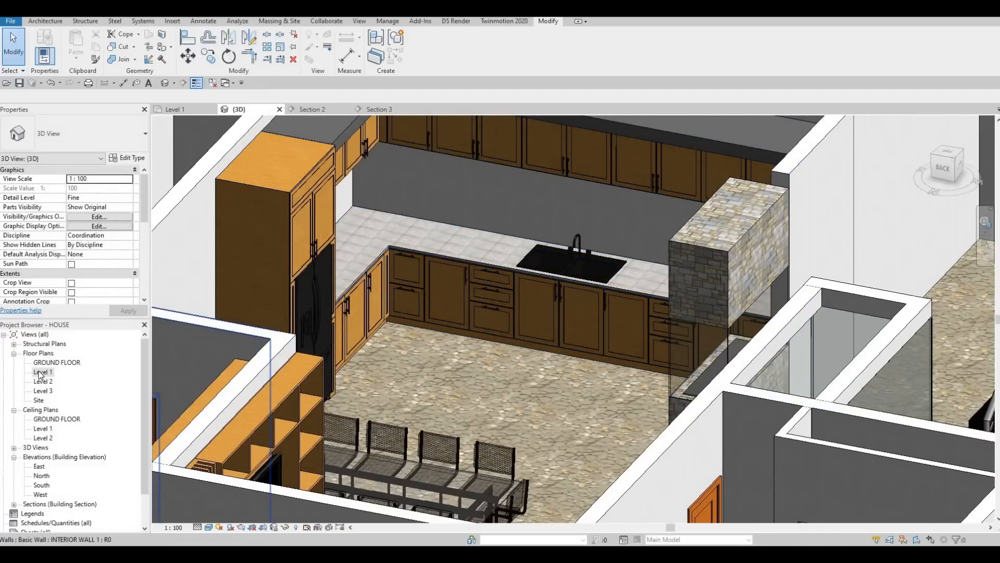
Step: Open the Level 1 floor plan and move the kitchen's vertical section marker up to grid E
double_click(40, 374)
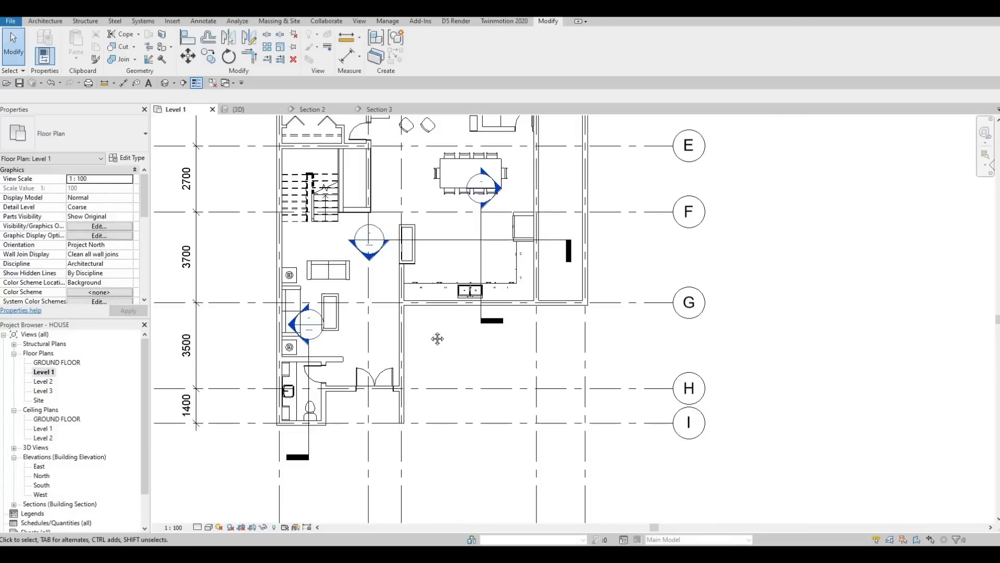
middle_drag(459, 227, 428, 262)
scroll(428, 261, up, 4)
scroll(473, 255, down, 2)
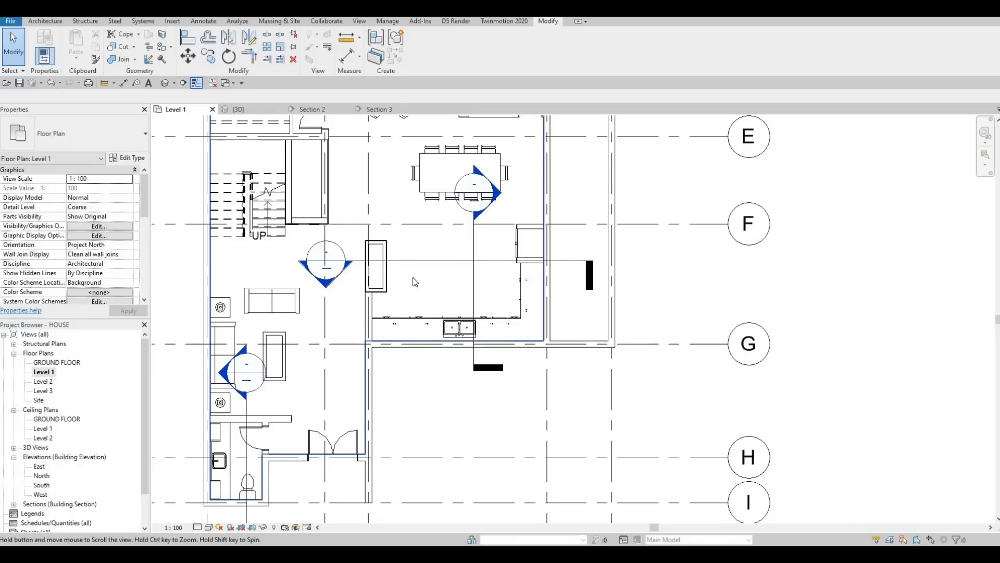
middle_drag(413, 278, 405, 282)
key(Escape)
middle_drag(459, 244, 449, 249)
key(Escape)
click(455, 247)
drag(504, 198, 573, 142)
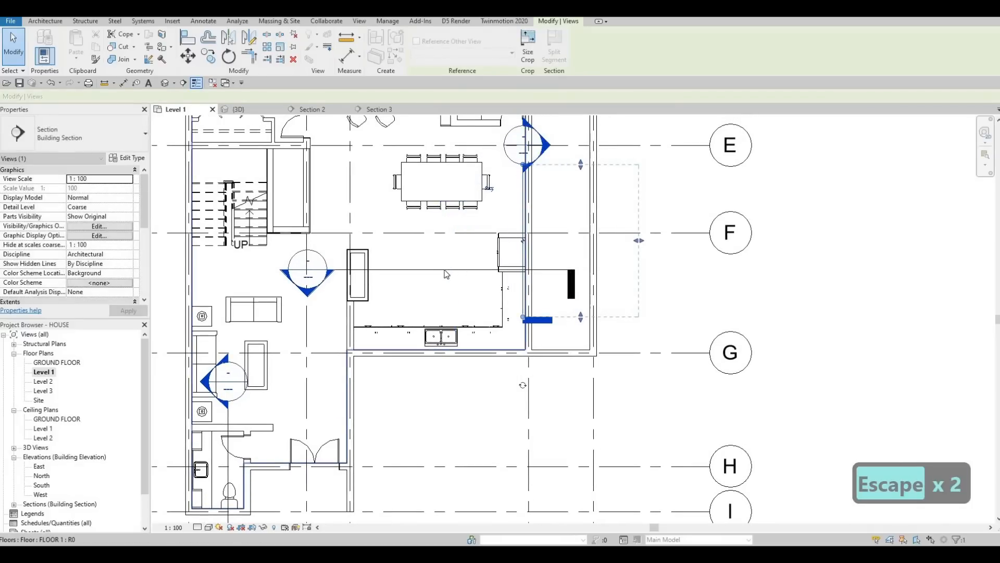
Step: Drag the horizontal section line down between grids G and H
click(452, 270)
drag(464, 269, 428, 382)
scroll(454, 253, down, 3)
scroll(454, 253, down, 1)
middle_drag(457, 170, 432, 235)
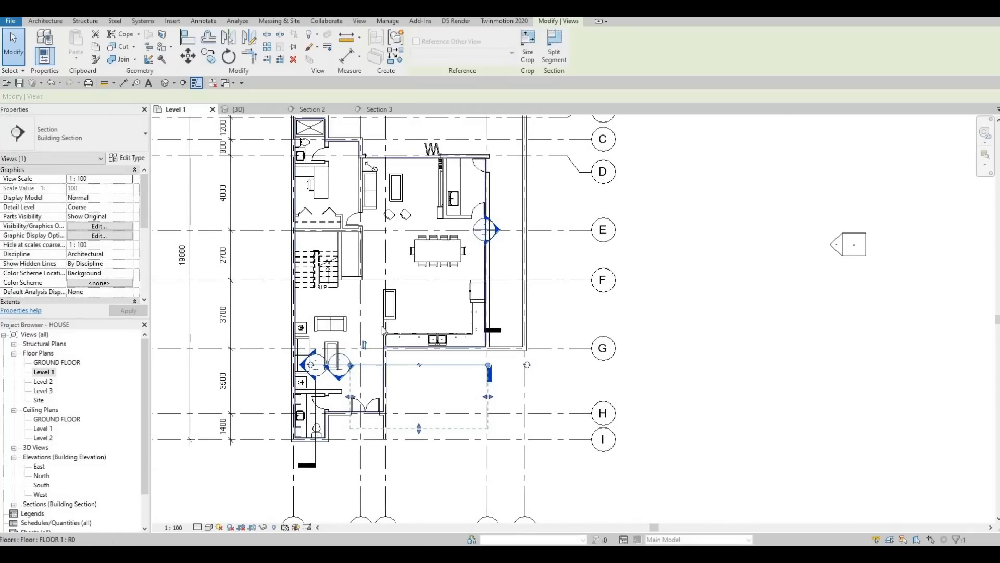
key(Escape)
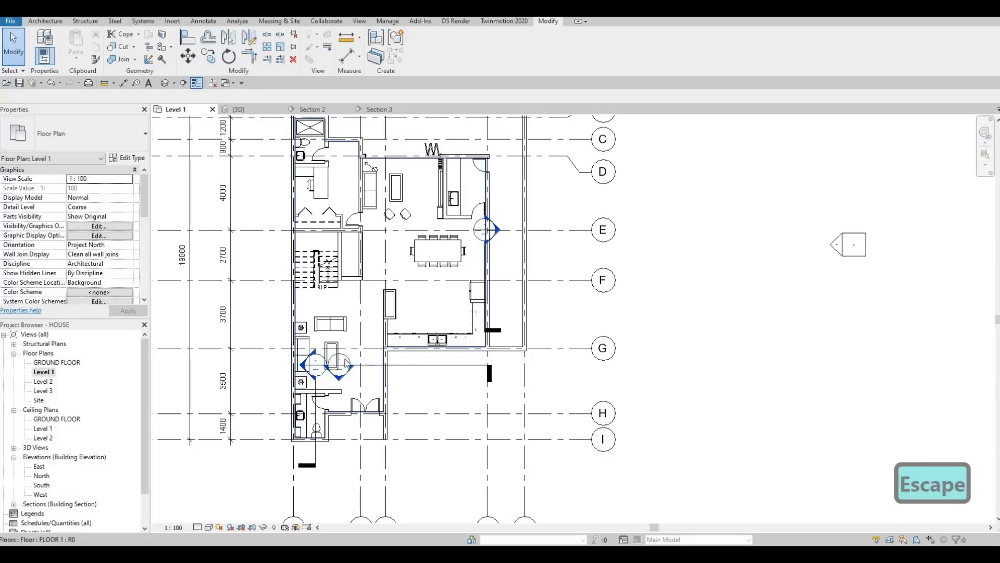
middle_drag(410, 312, 373, 364)
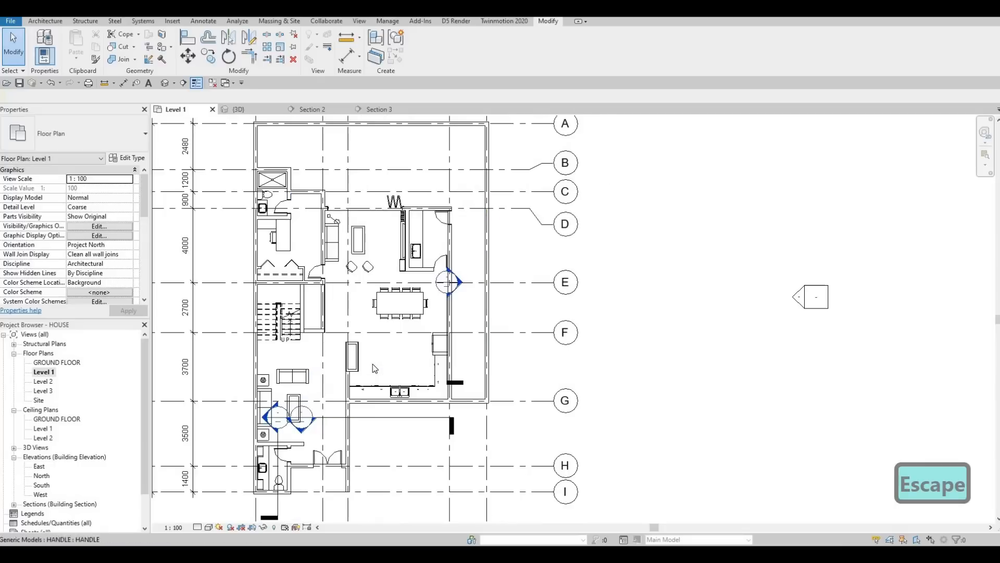
scroll(381, 365, up, 3)
scroll(414, 318, down, 2)
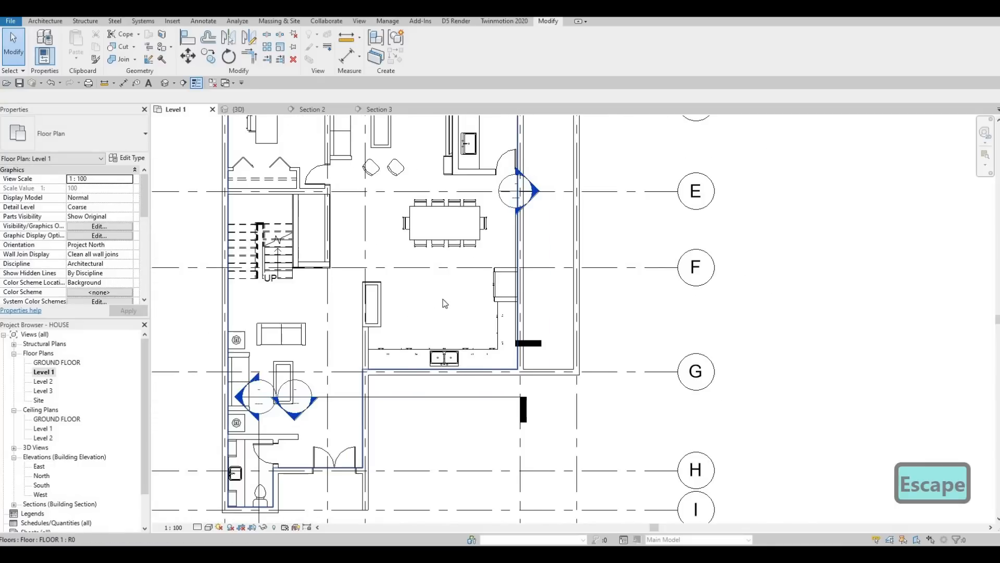
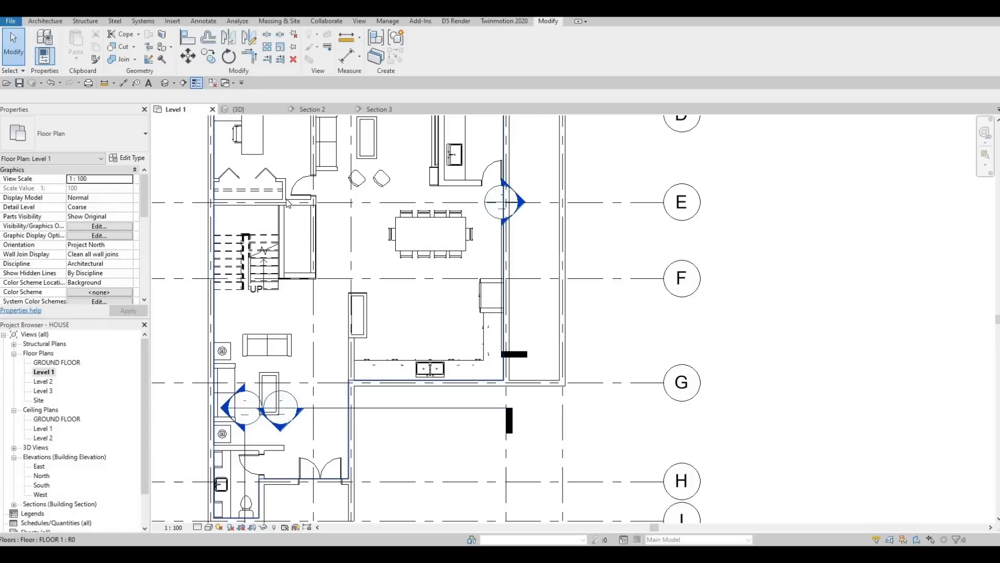
Step: Create a new in-place component in the Generic Models category with the default name
scroll(405, 215, up, 4)
key(Escape)
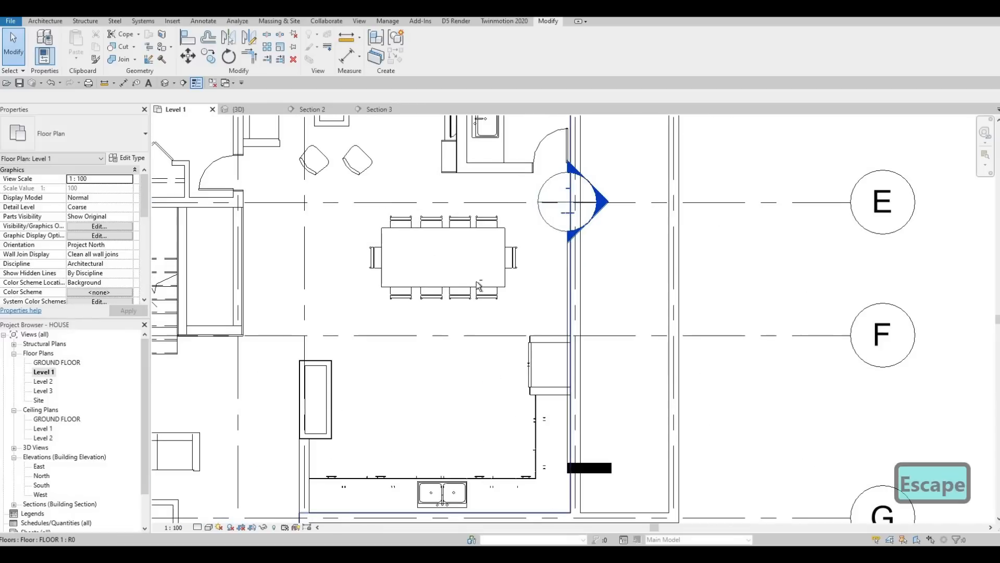
drag(361, 193, 525, 331)
key(Up)
key(Up)
key(Up)
key(Up)
key(Escape)
middle_drag(457, 299, 461, 199)
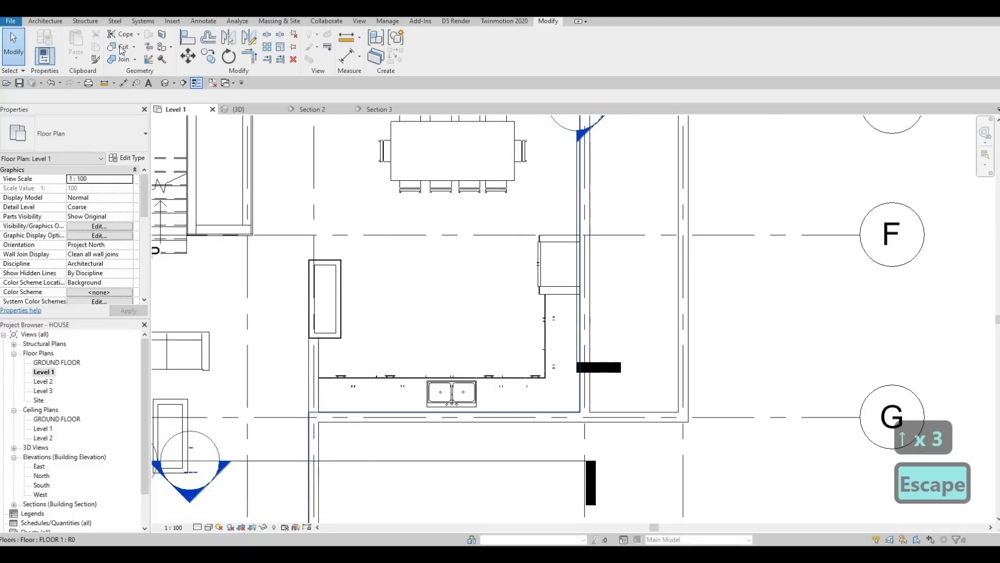
click(46, 21)
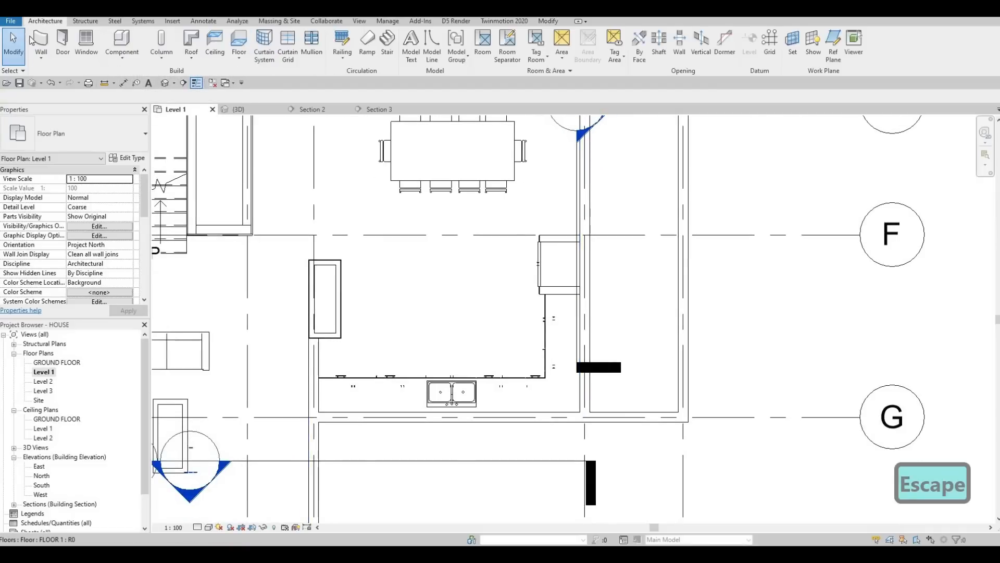
click(124, 57)
click(149, 100)
scroll(463, 255, down, 3)
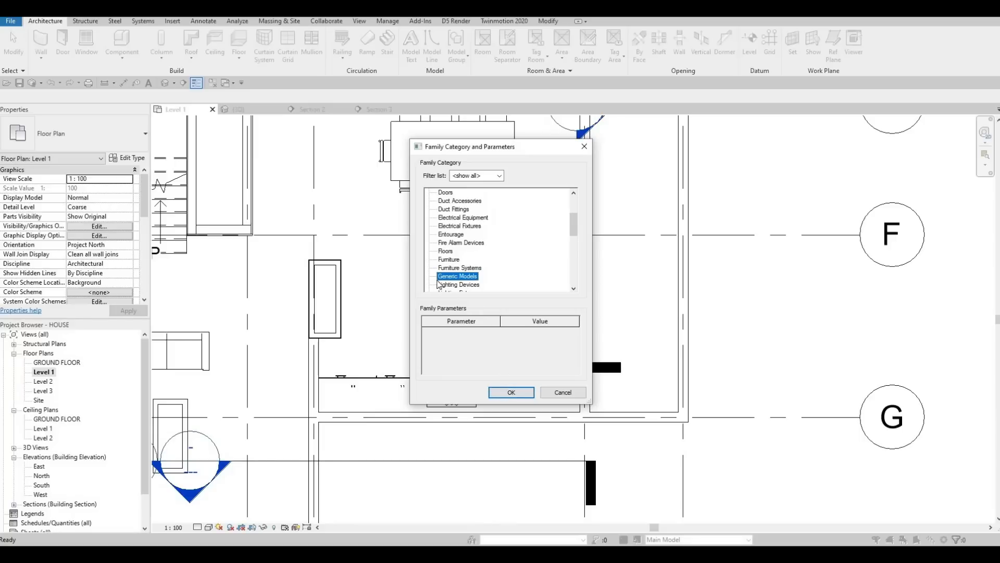
click(503, 393)
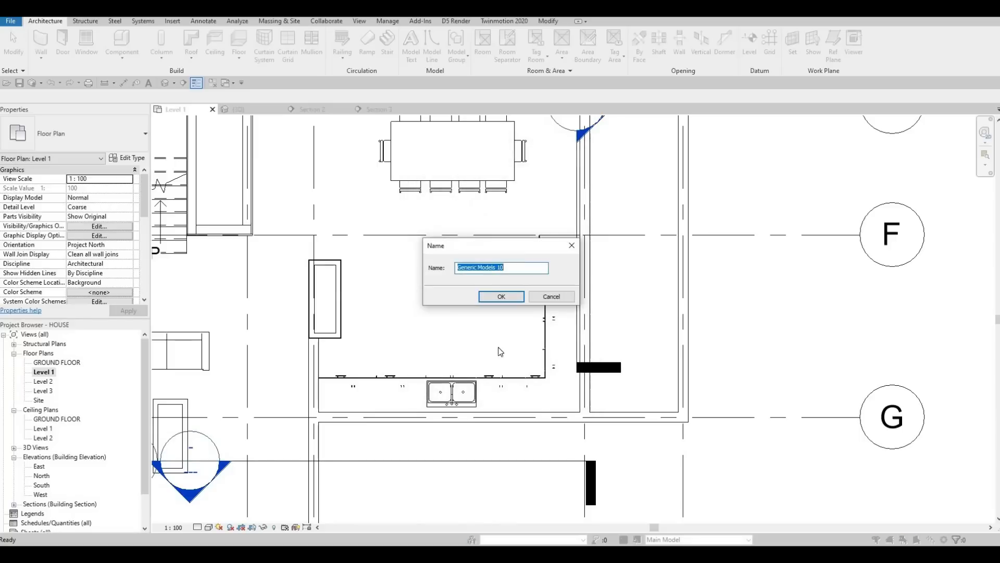
click(502, 298)
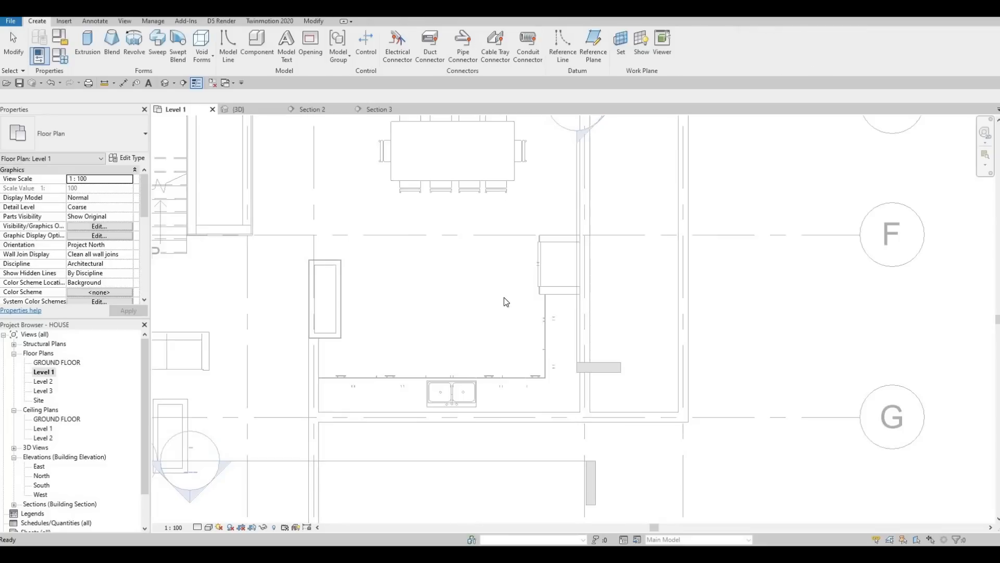
Step: Start an extrusion with its extrusion end at 875 and the material Glulam 36h
click(92, 52)
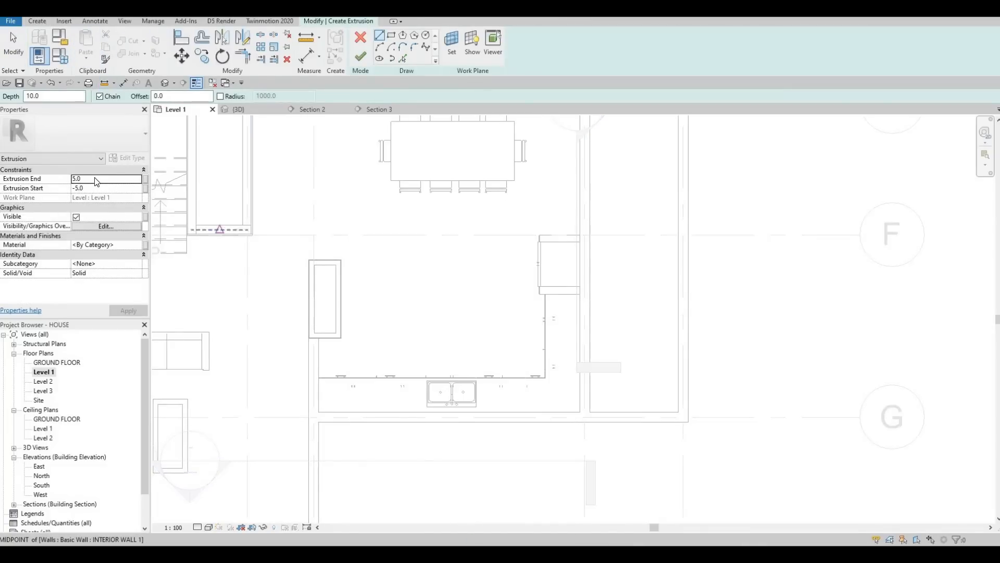
double_click(96, 179)
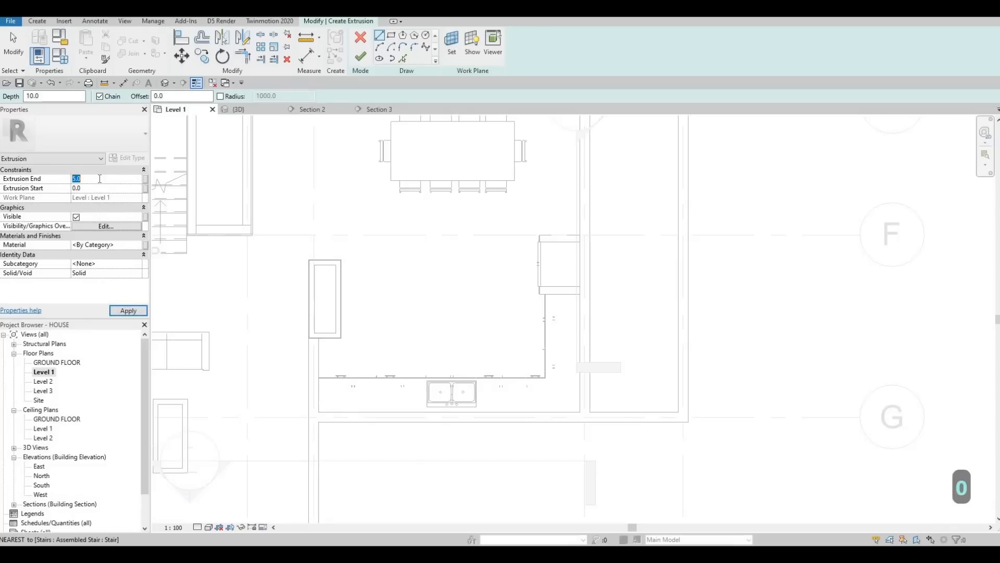
text(875)
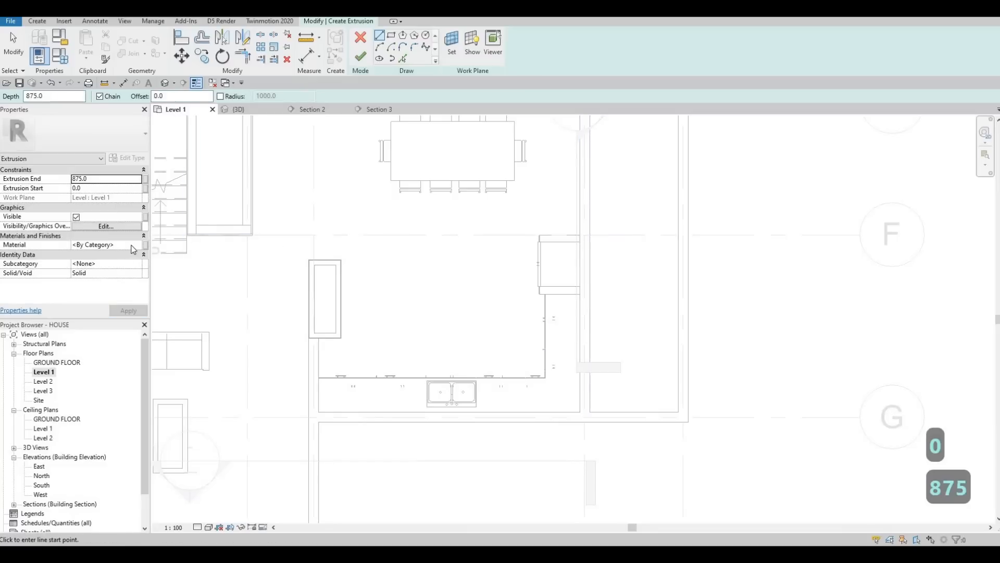
click(138, 245)
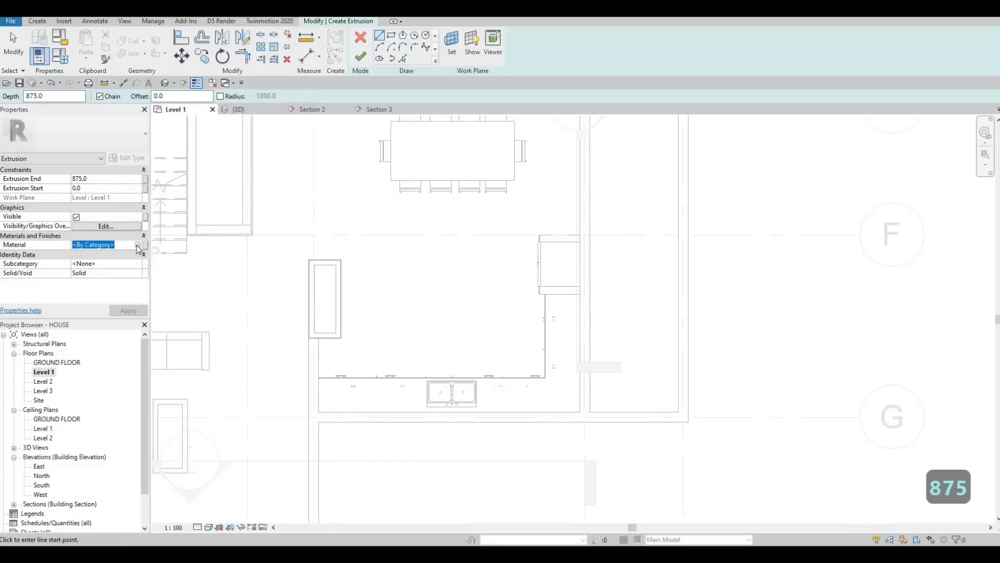
click(137, 245)
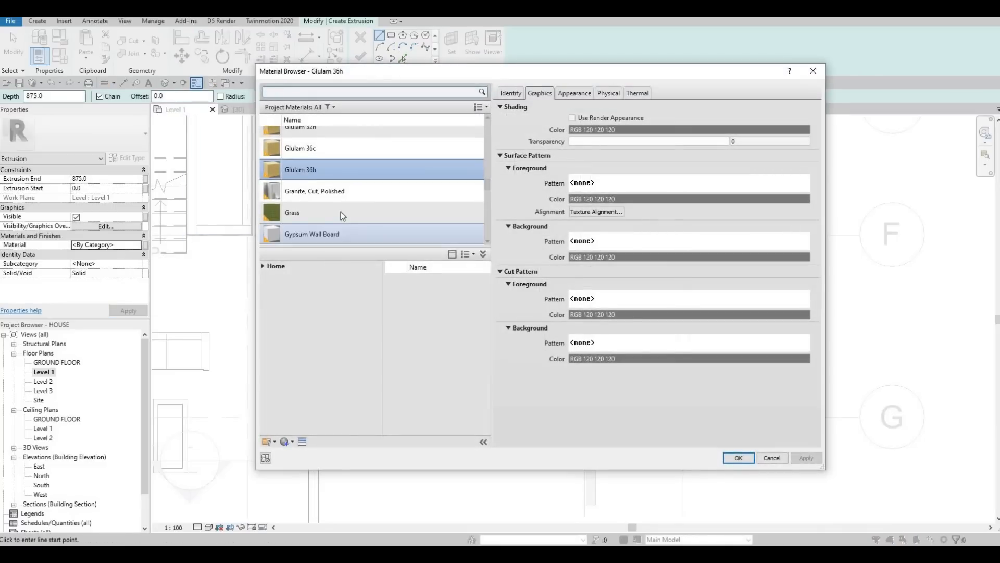
click(738, 457)
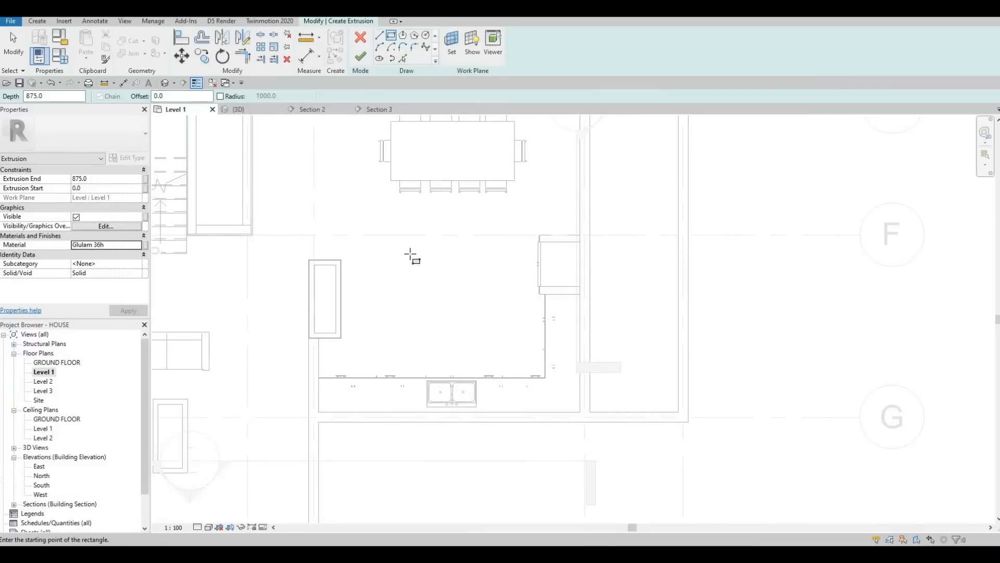
Step: Sketch a rectangle about 1500 × 1200 mm between the dining table and the kitchen counter
click(474, 306)
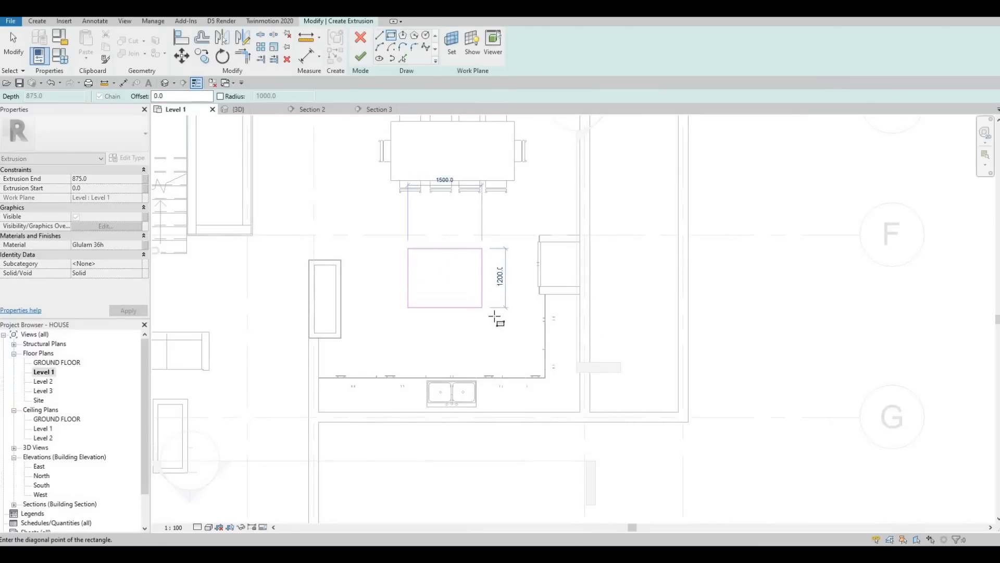
key(Escape)
key(Escape)
key(Escape)
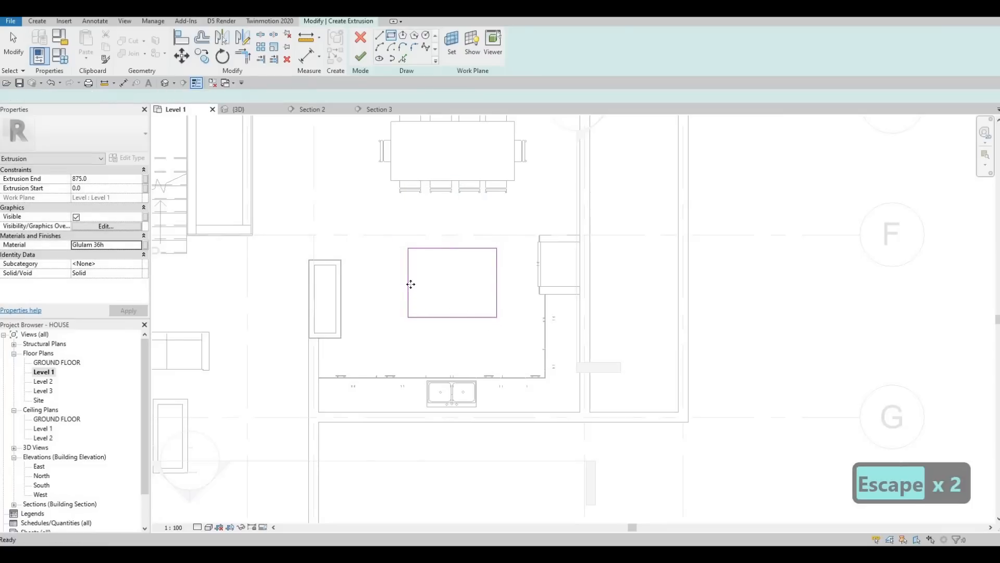
Step: Stretch the rectangle's left edge outward and its top edge down to about 2400 × 1000 mm
click(405, 280)
drag(389, 281, 378, 282)
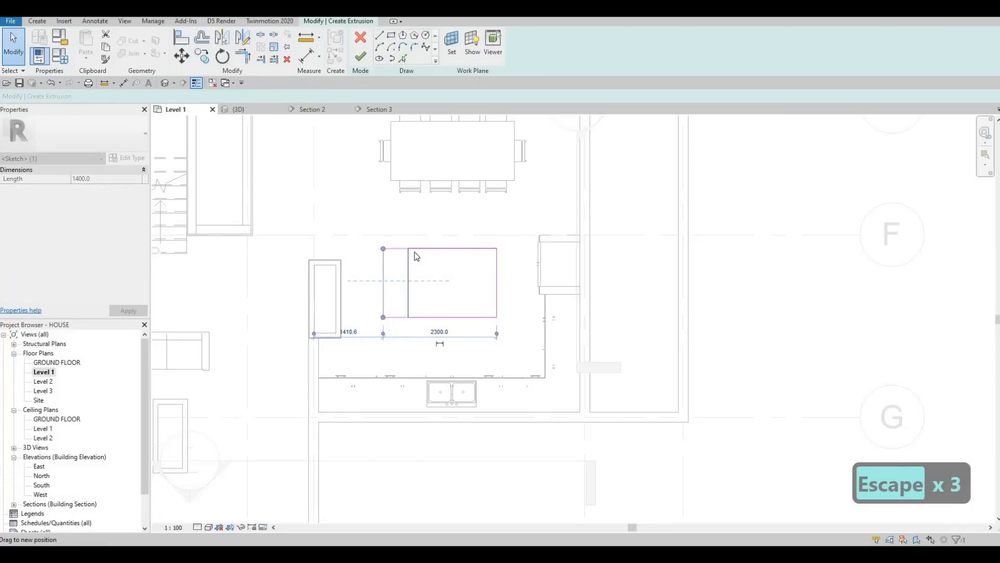
drag(420, 249, 420, 267)
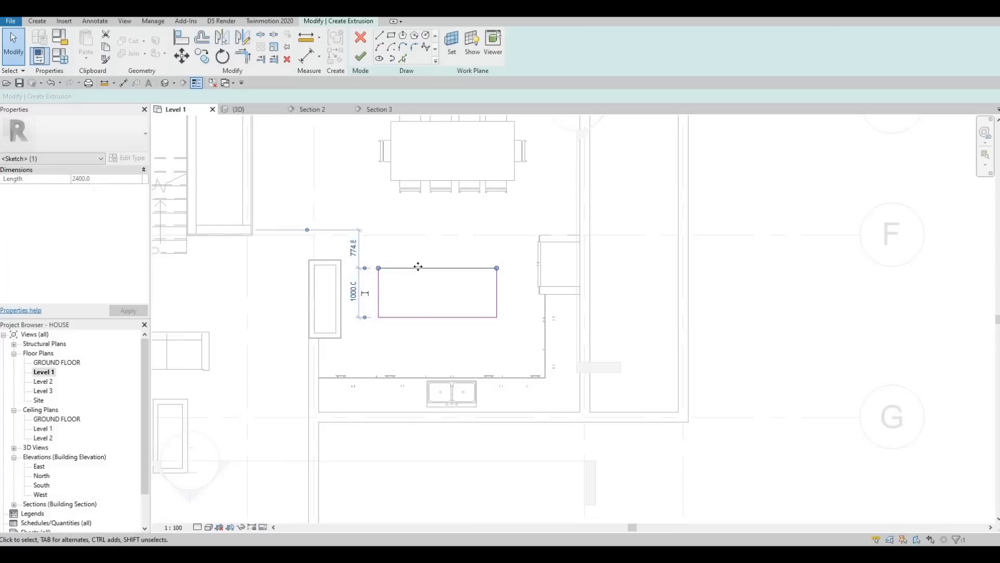
key(Escape)
key(Escape)
click(396, 268)
key(Escape)
click(379, 284)
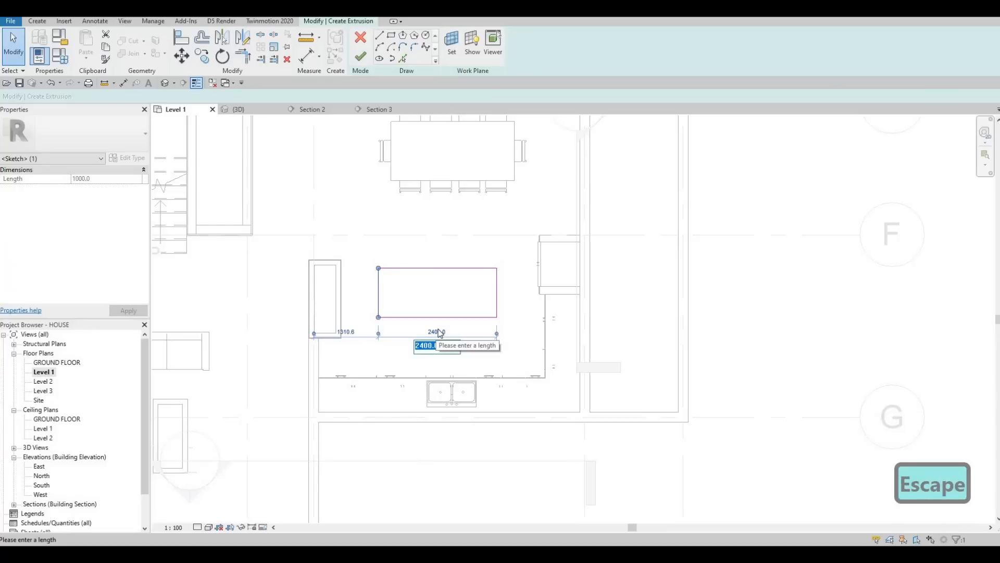
key(Escape)
key(Escape)
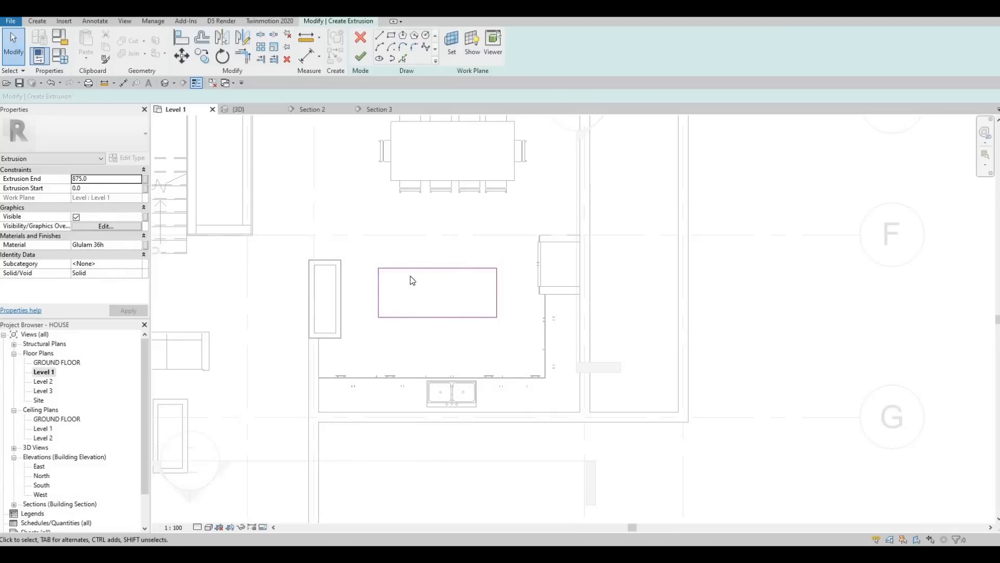
key(Escape)
Step: Nudge the rectangle sketch slightly to the left
drag(376, 255, 508, 336)
key(Left)
key(Left)
key(Up)
key(Down)
key(Right)
key(Down)
key(Left)
key(Escape)
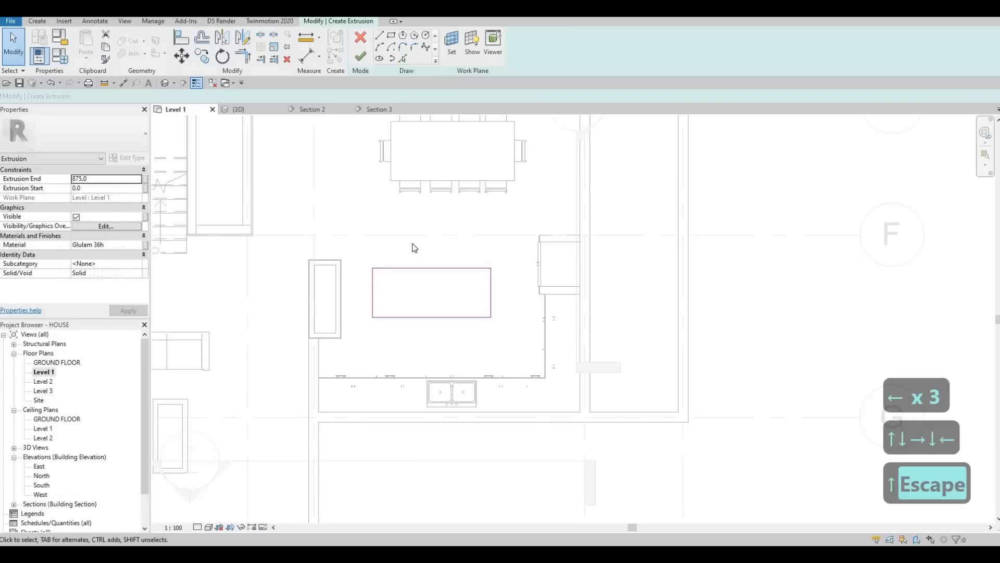
key(Escape)
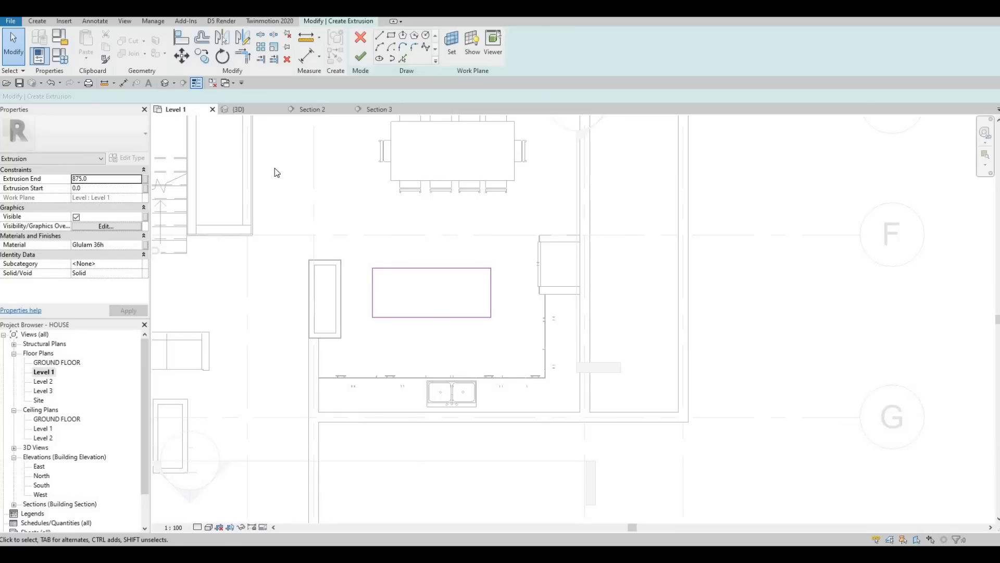
Step: Finish the island extrusion and check it in the 3D view
click(363, 58)
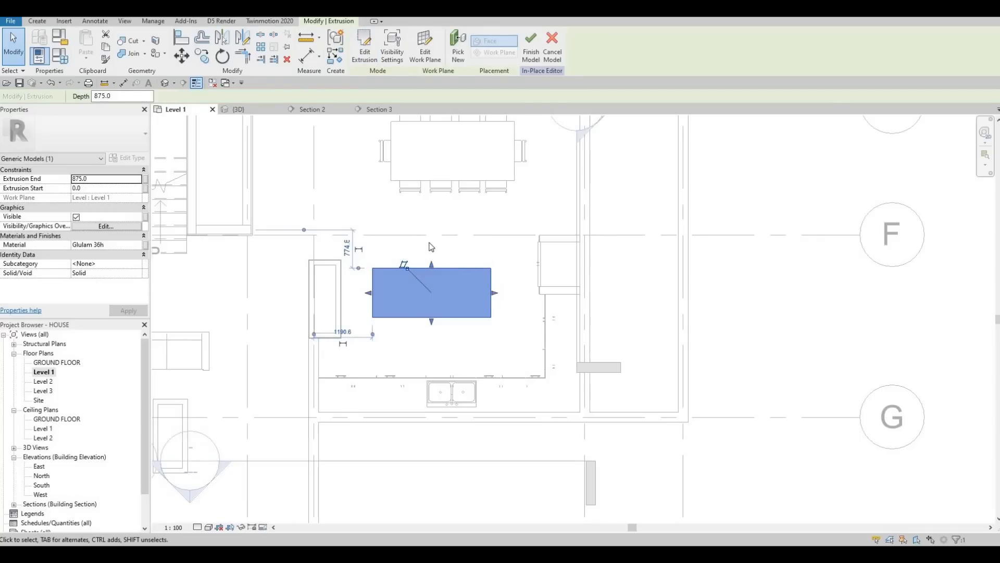
click(245, 109)
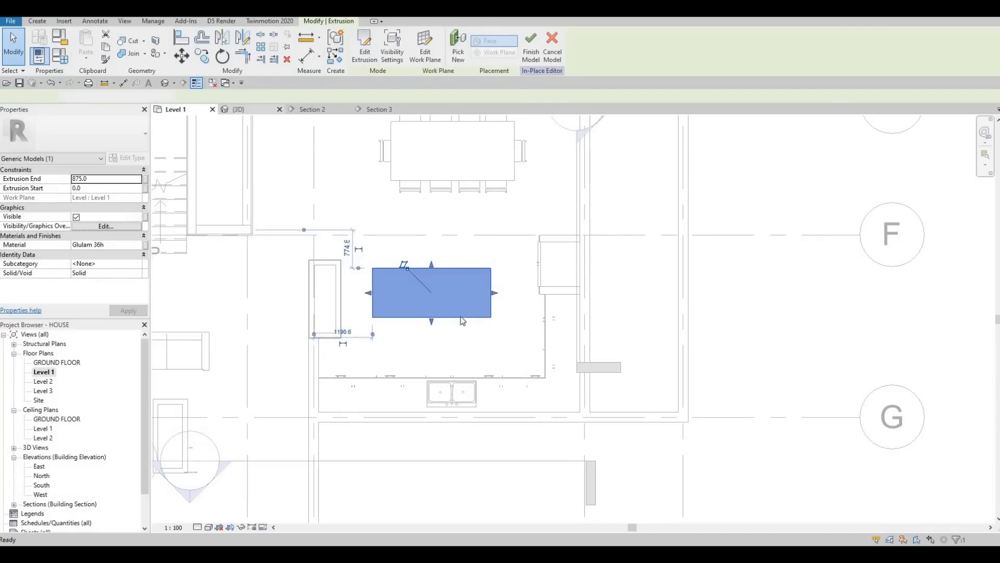
shift+middle_drag(529, 349, 445, 428)
key(Escape)
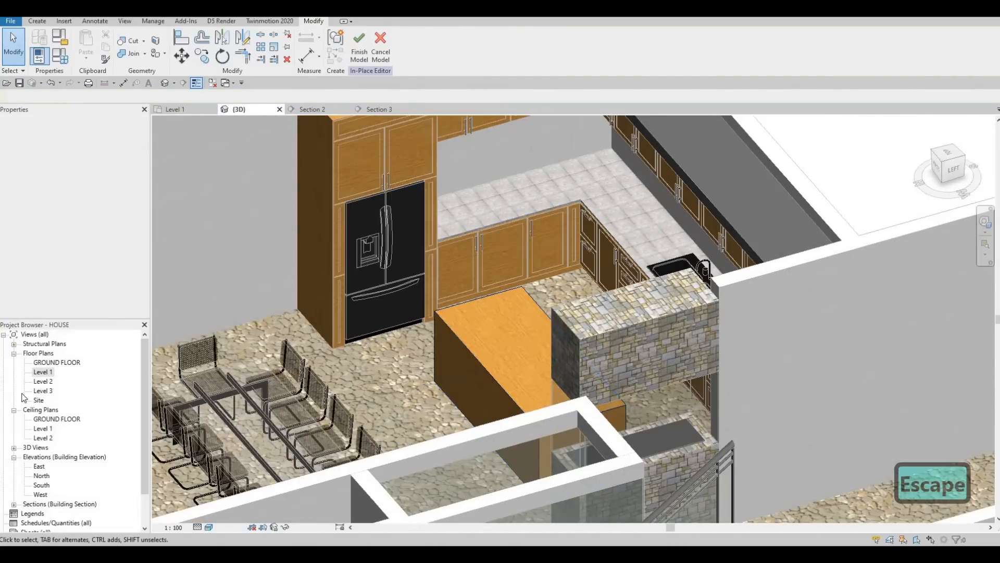
double_click(35, 374)
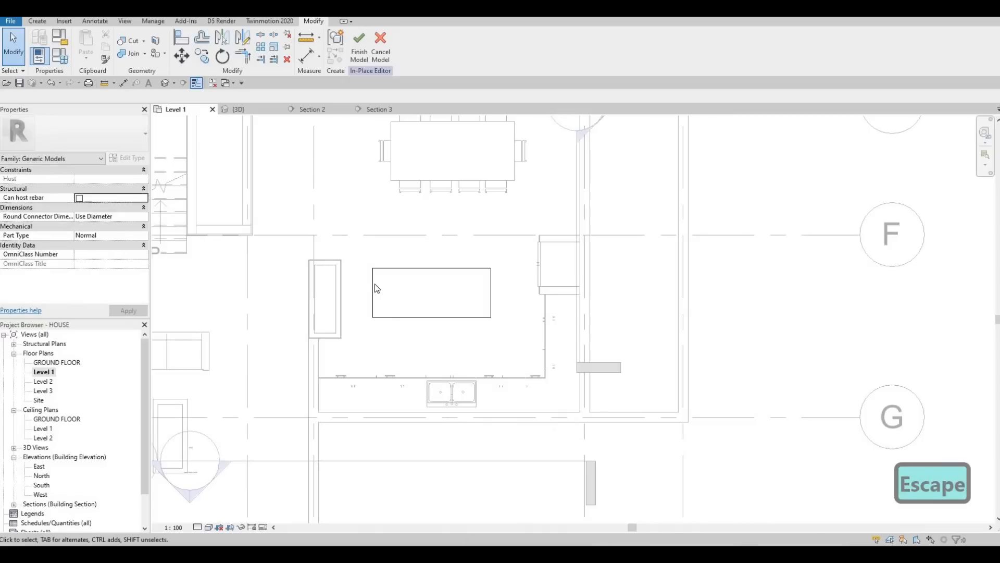
click(238, 109)
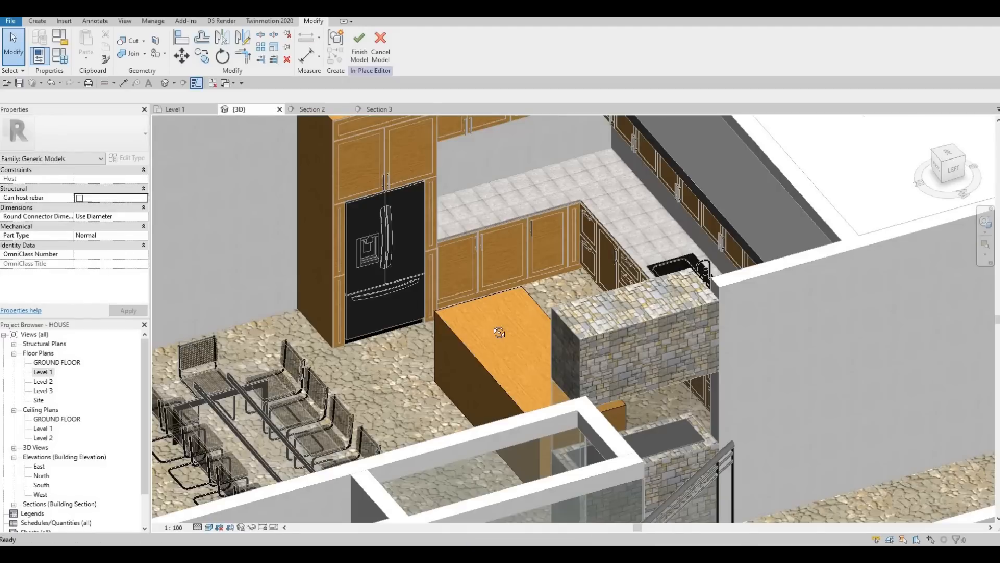
shift+middle_drag(493, 254, 532, 337)
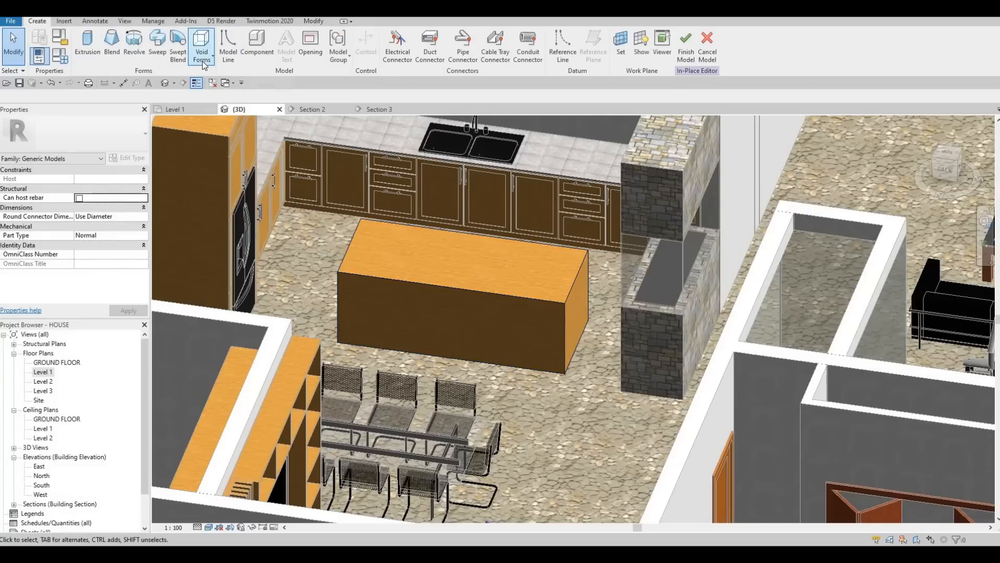
Step: Start a void sweep and pick the island's bottom front edge as its path
click(206, 52)
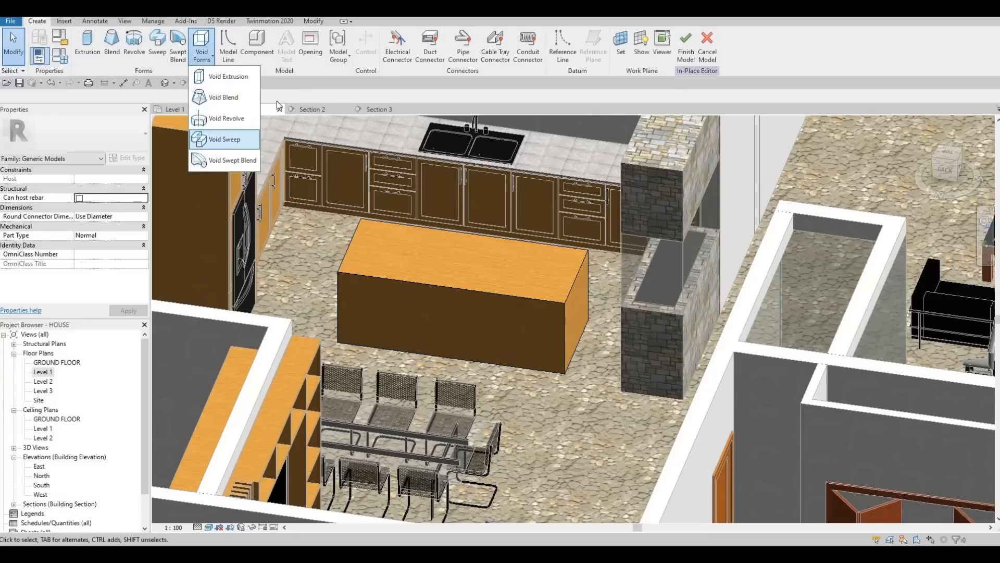
click(230, 138)
click(469, 56)
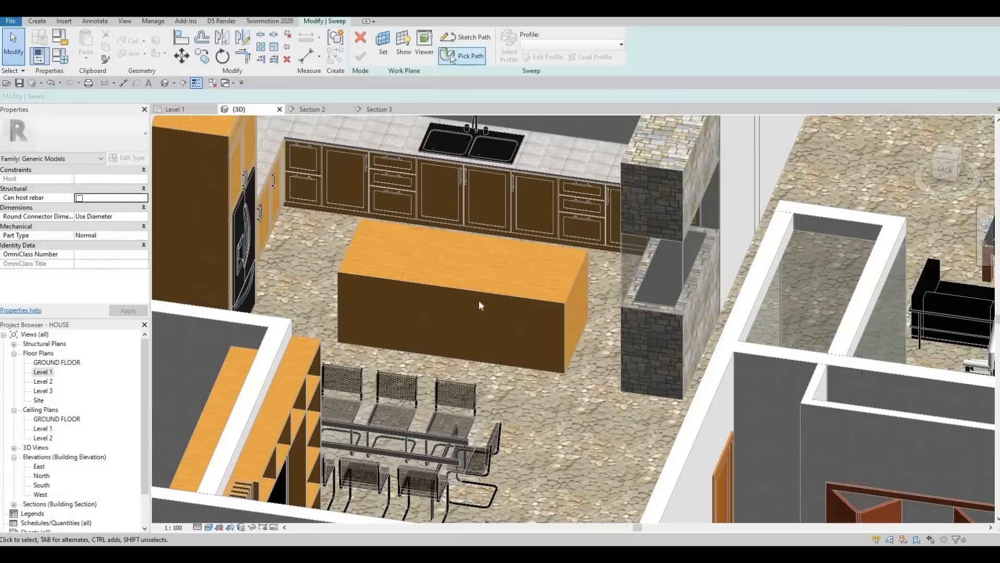
click(457, 358)
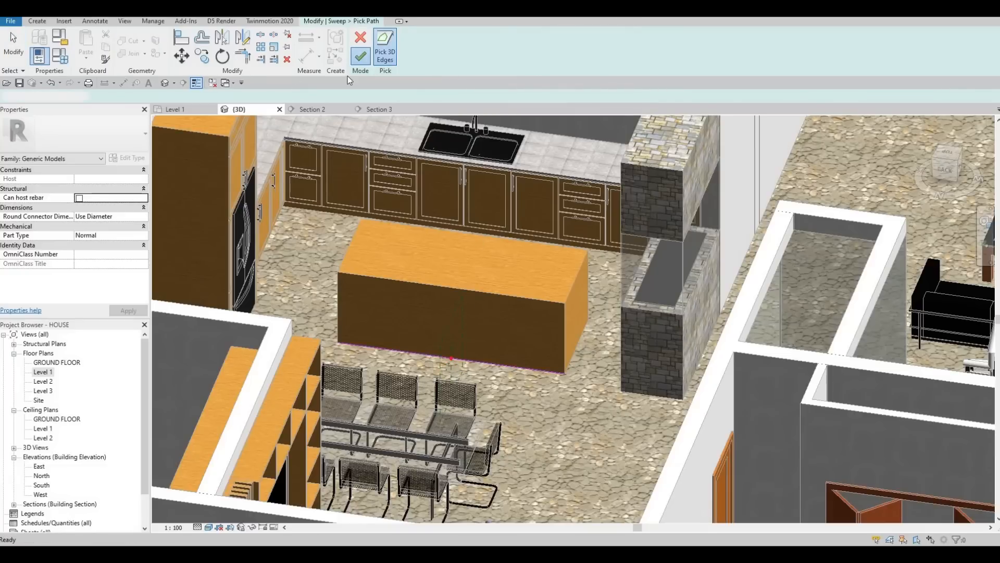
click(360, 56)
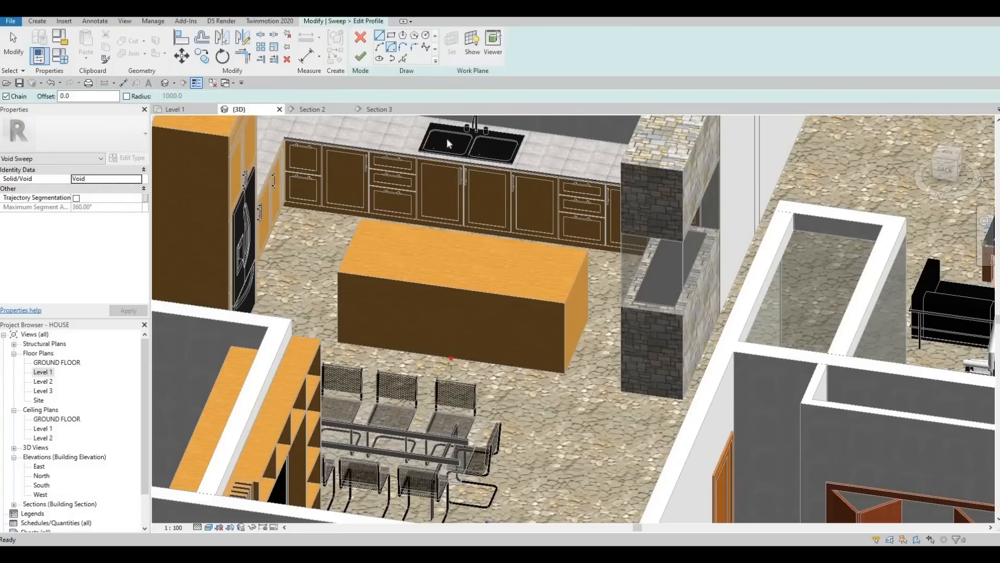
Step: Sketch a small rectangular sweep profile at the island's bottom edge and set its height to 100 mm
scroll(423, 359, up, 6)
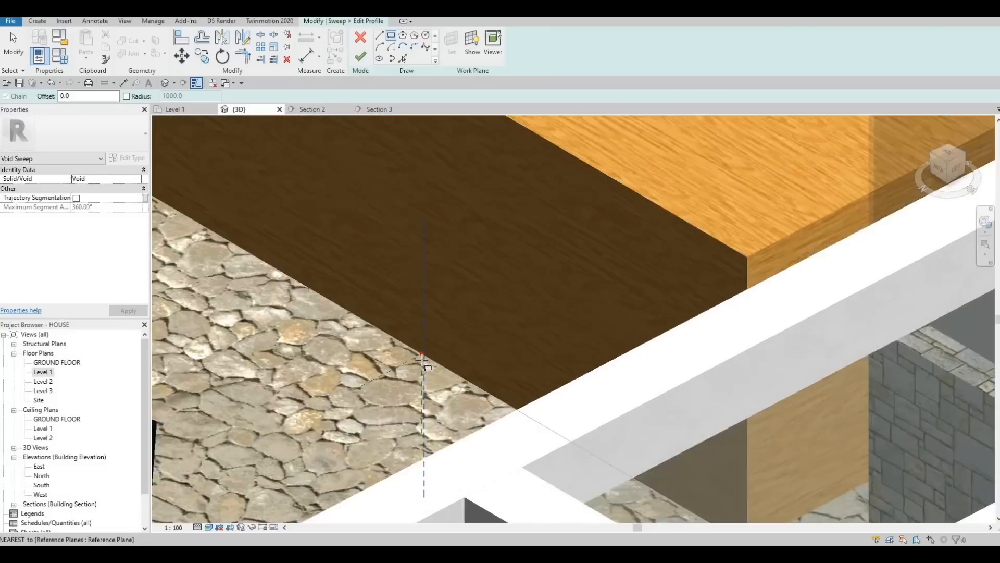
scroll(423, 358, up, 2)
click(423, 358)
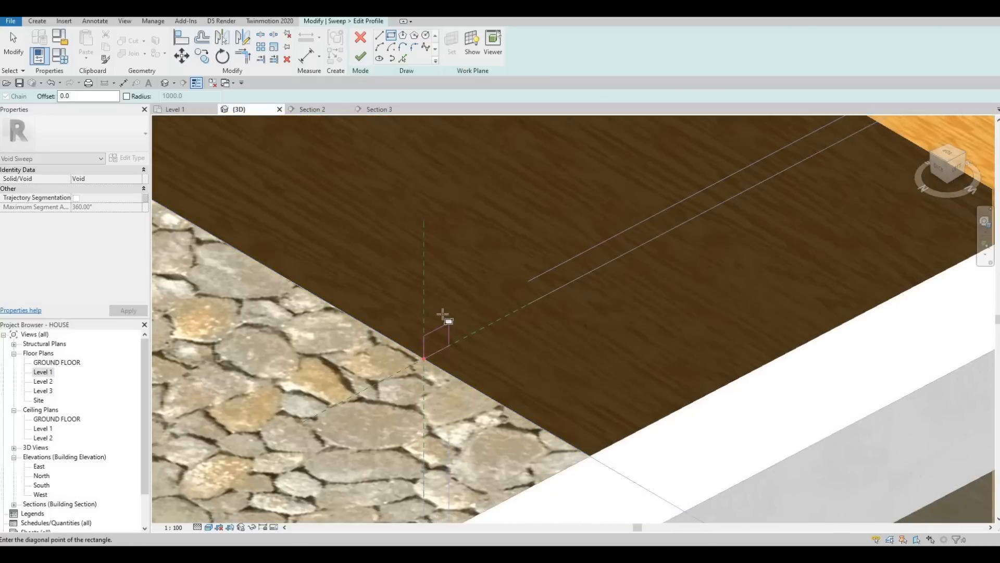
click(441, 315)
key(Escape)
key(Escape)
click(436, 317)
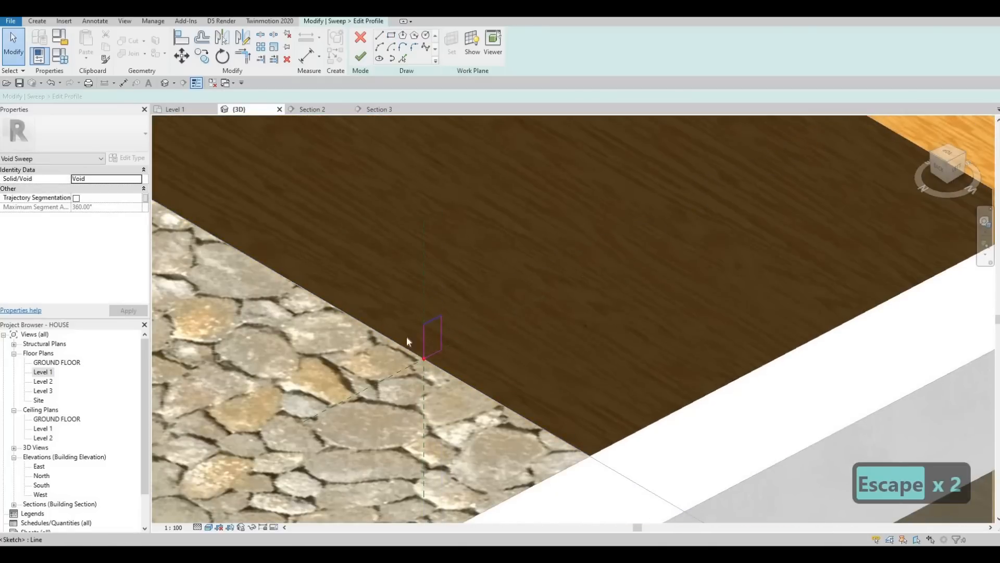
click(404, 343)
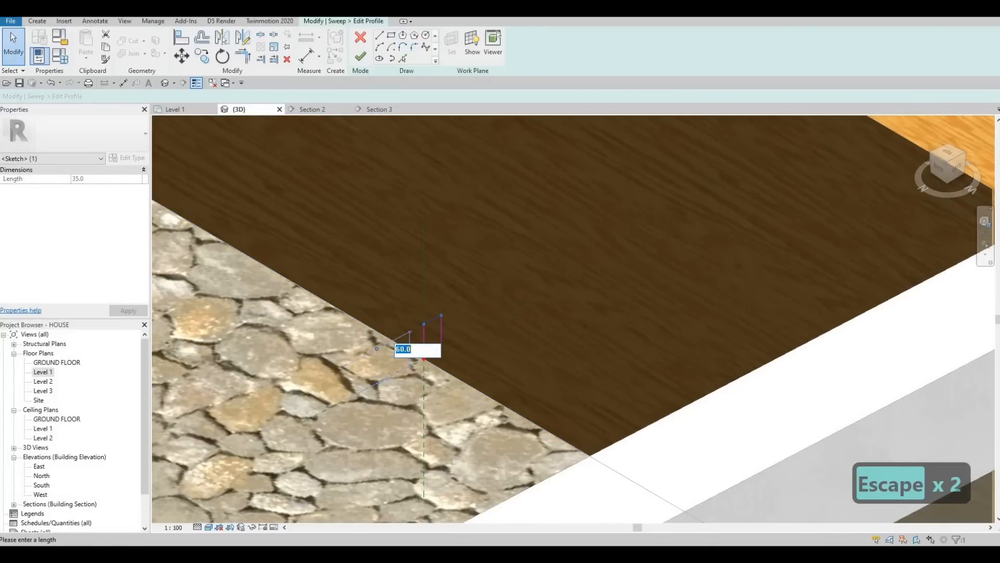
text(100)
key(Return)
key(Escape)
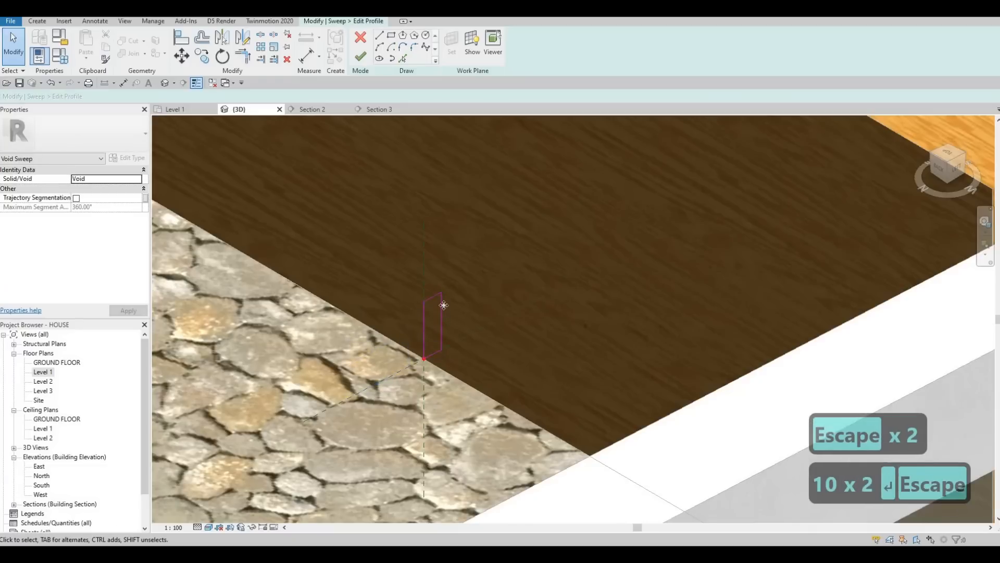
Step: Set the sweep profile's width to 50 mm and finish the profile sketch
click(437, 280)
click(429, 275)
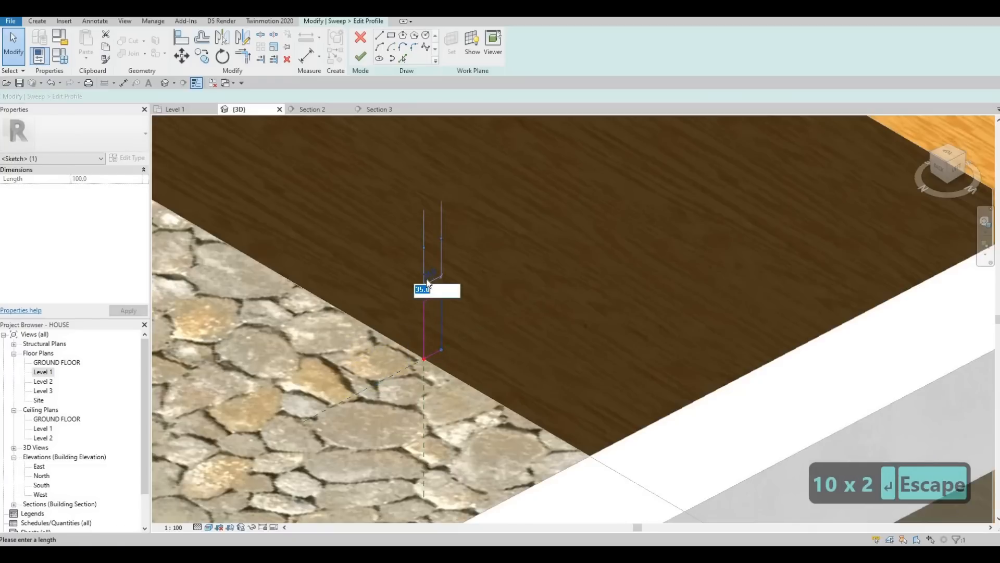
text(50)
key(Return)
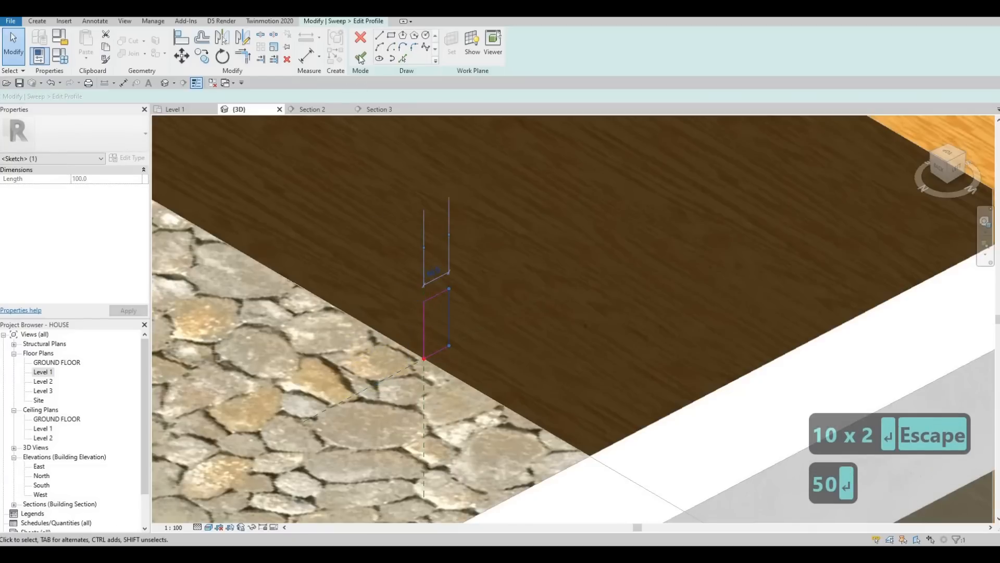
click(359, 56)
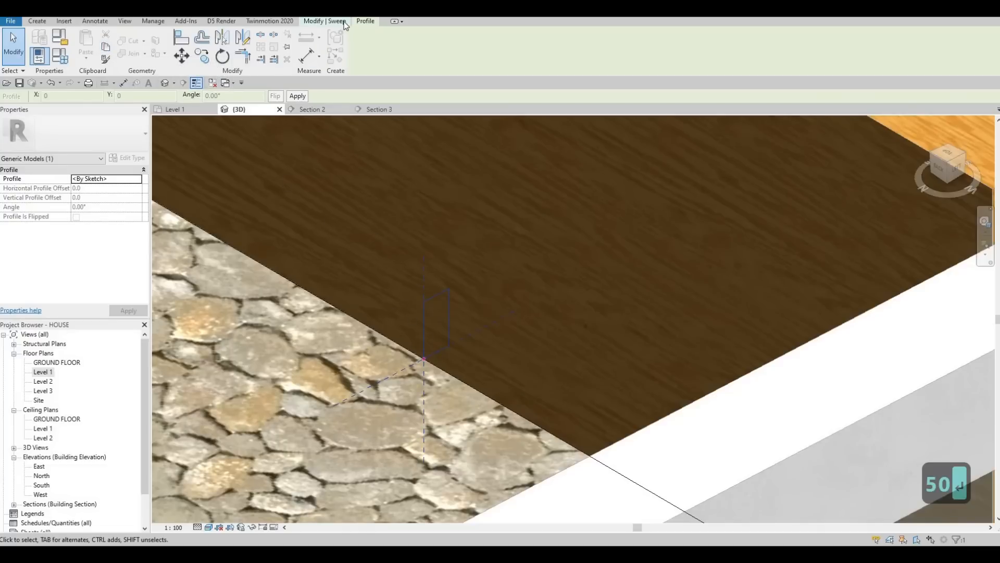
Step: Finish the void sweep and inspect the cut along the island's base in 3D
click(358, 55)
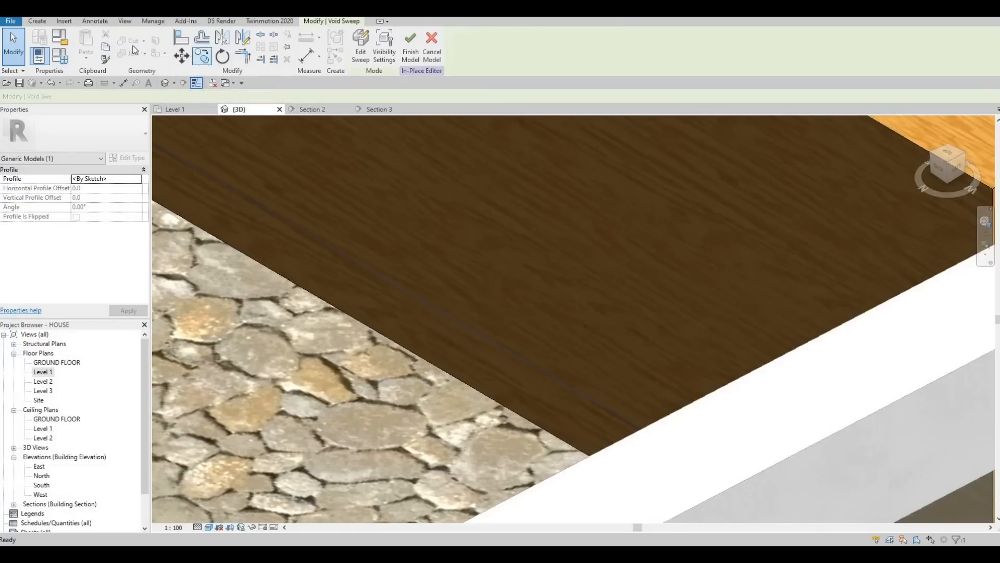
click(404, 266)
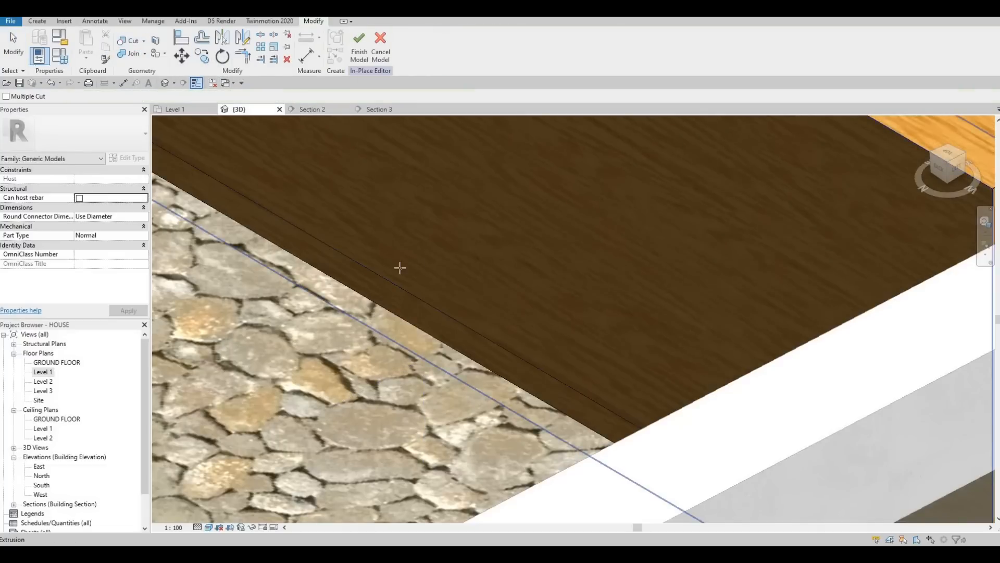
scroll(402, 276, down, 4)
middle_drag(472, 253, 323, 359)
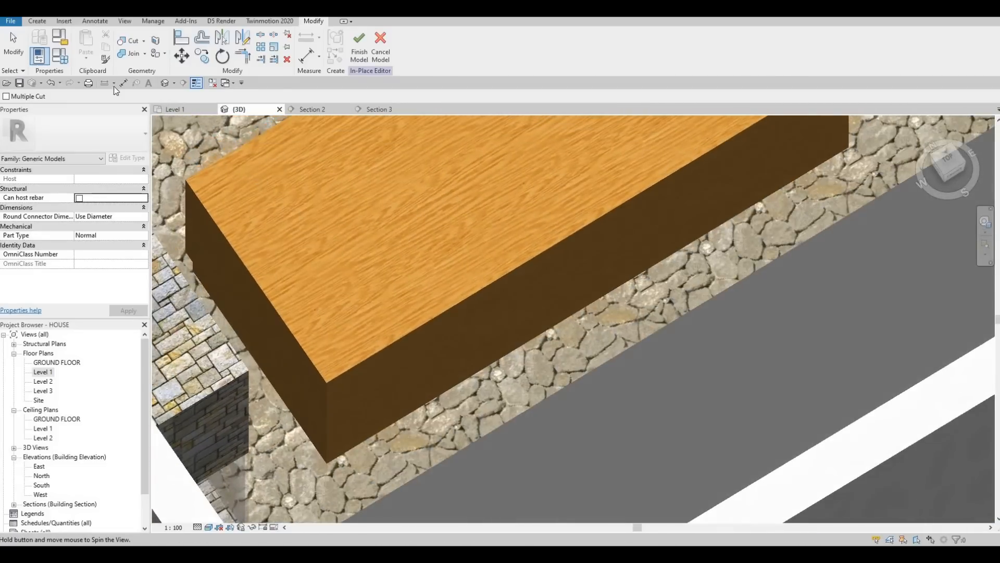
Step: Start another void sweep and pick the island's long front bottom edge as its path
click(36, 22)
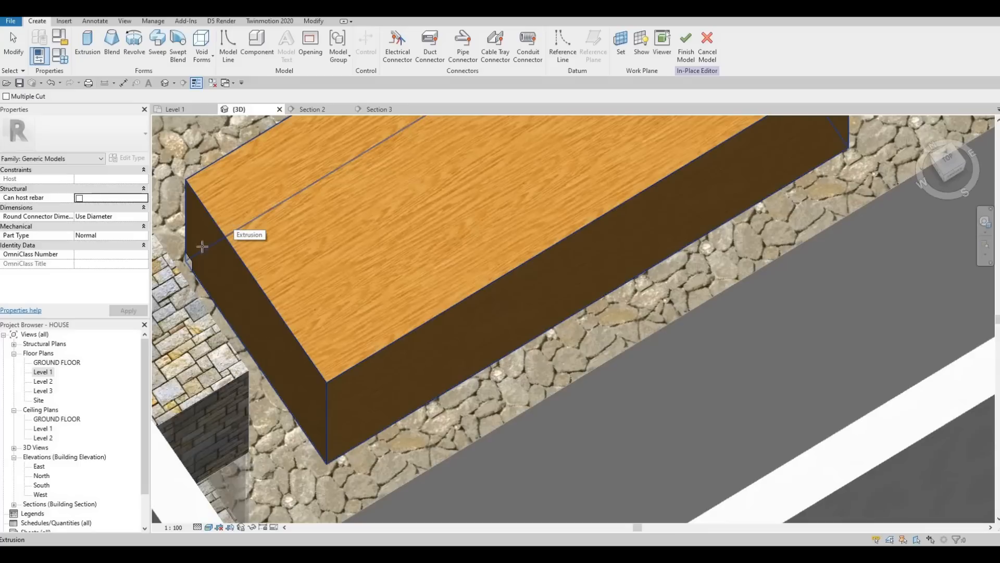
key(F1)
key(F1)
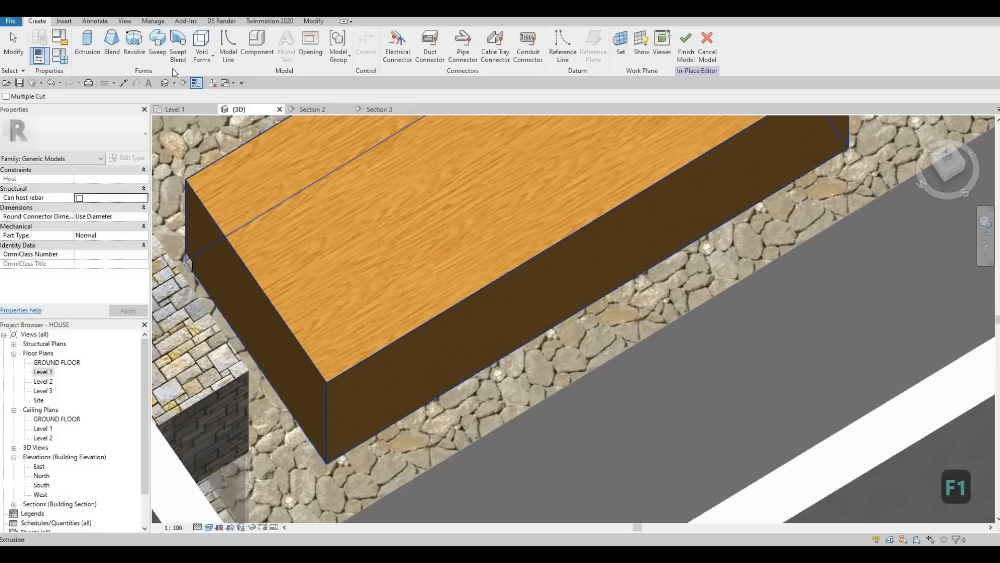
click(202, 49)
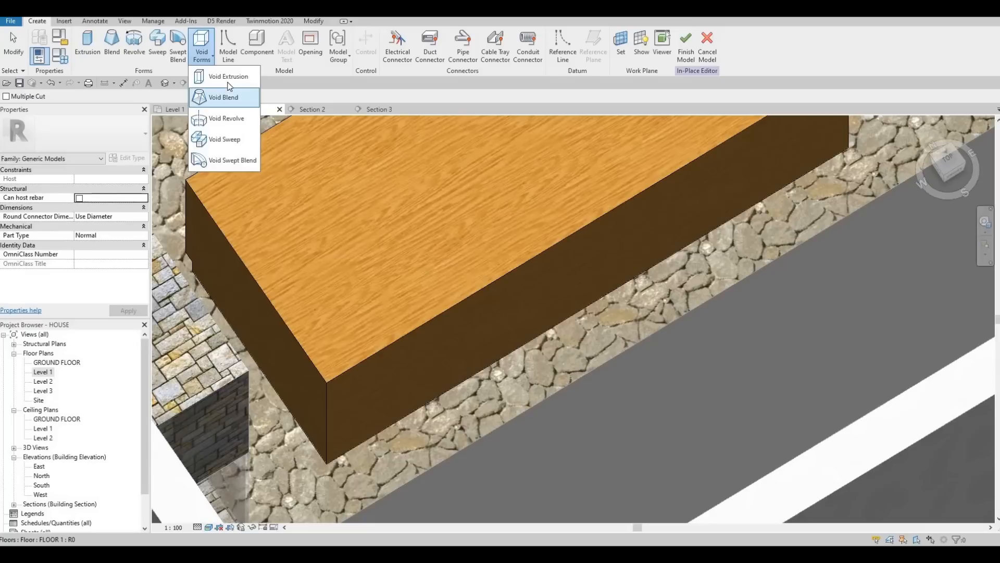
click(224, 139)
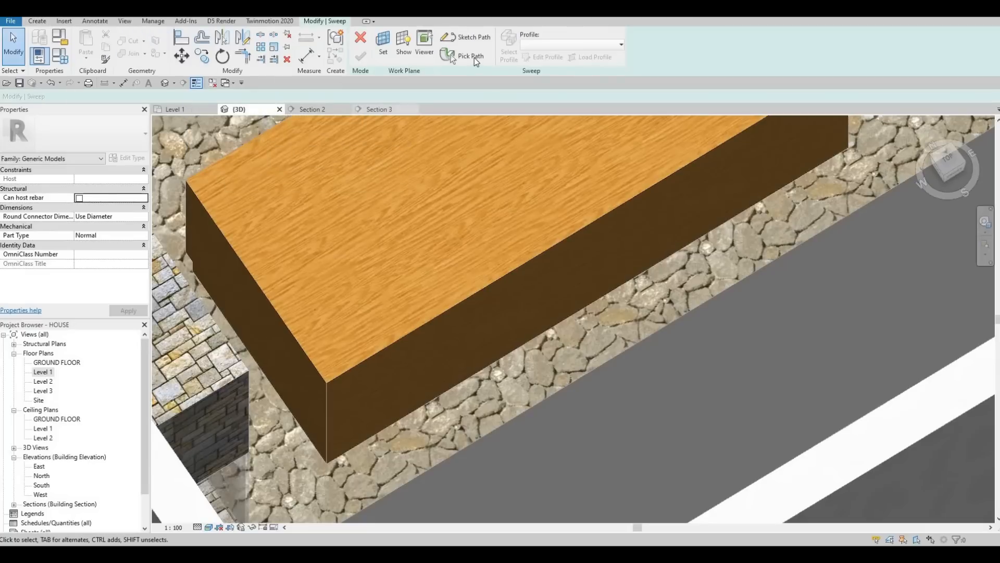
click(462, 55)
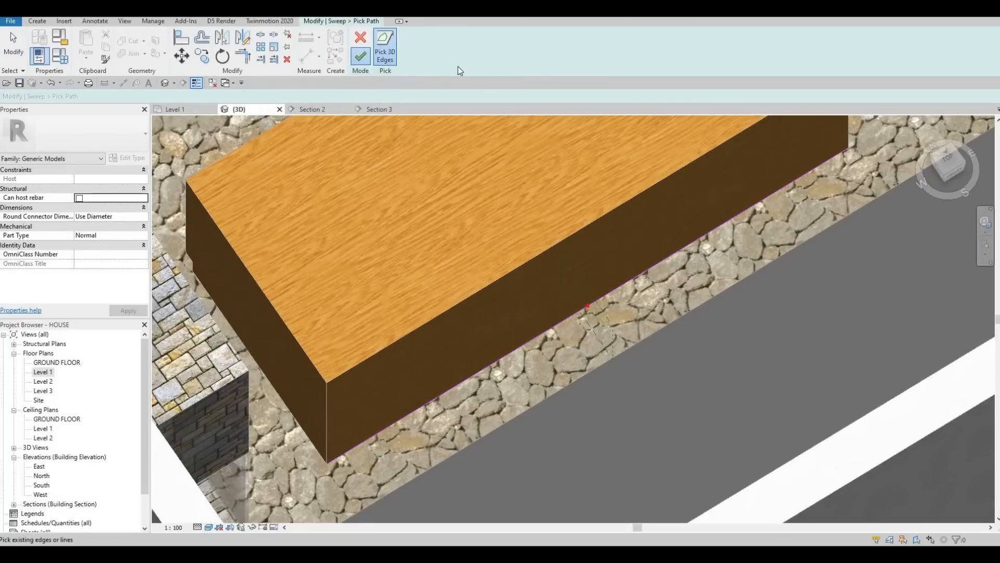
click(361, 56)
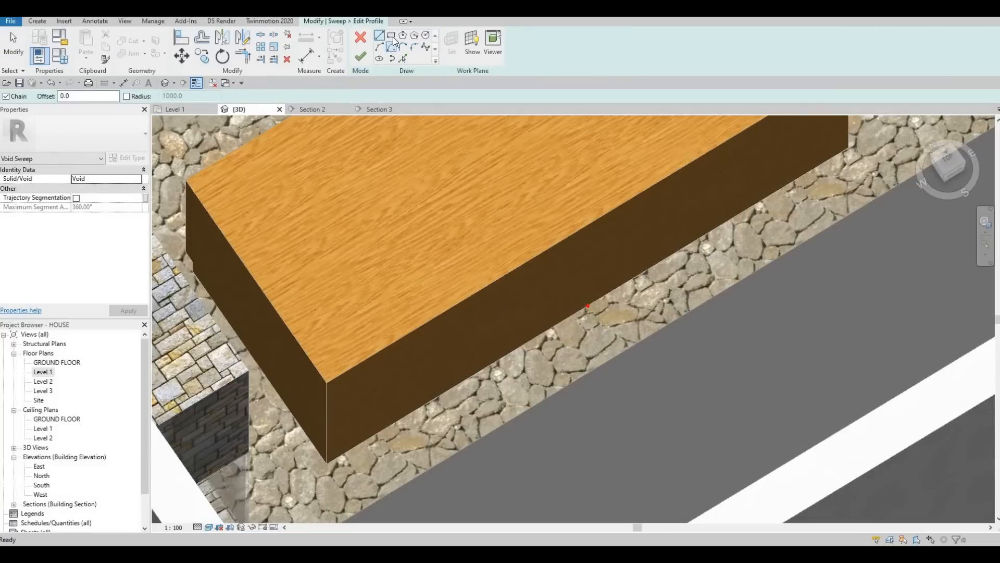
Step: Sketch a small rectangular sweep profile at the island's bottom edge
scroll(622, 282, up, 6)
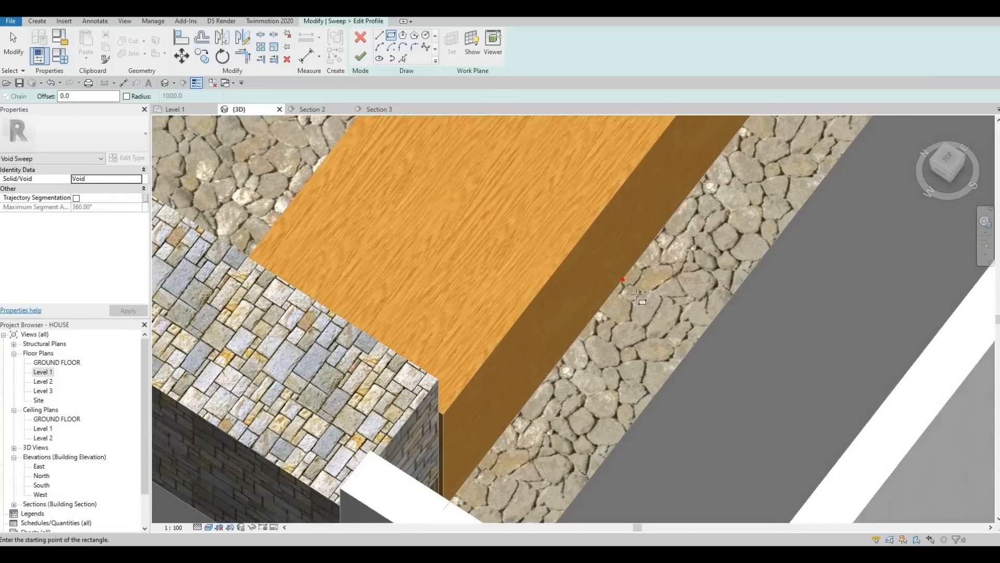
click(618, 261)
key(Escape)
key(Escape)
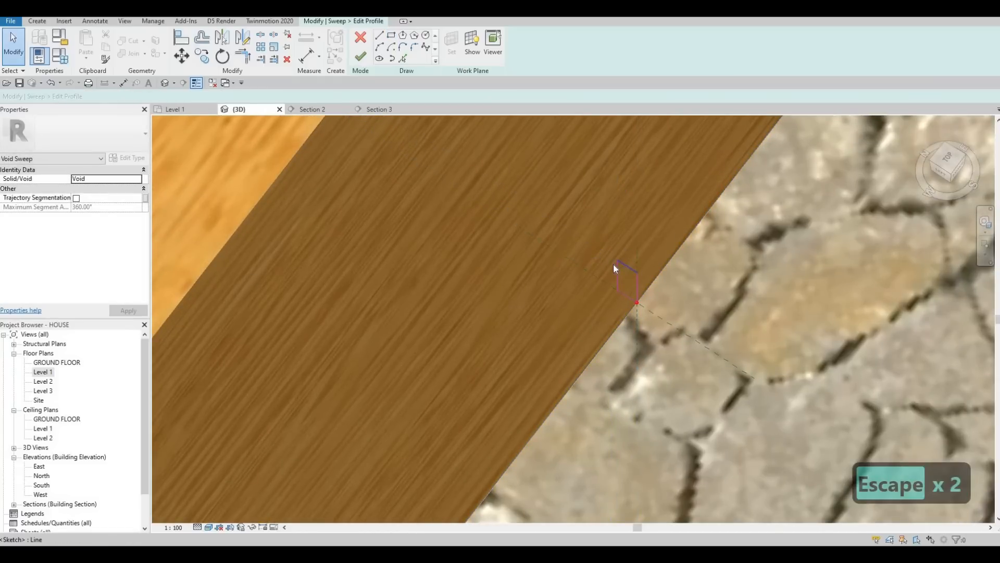
Step: Set the profile's height to 100 mm and width to 50 mm, then finish the profile sketch
click(617, 263)
click(594, 265)
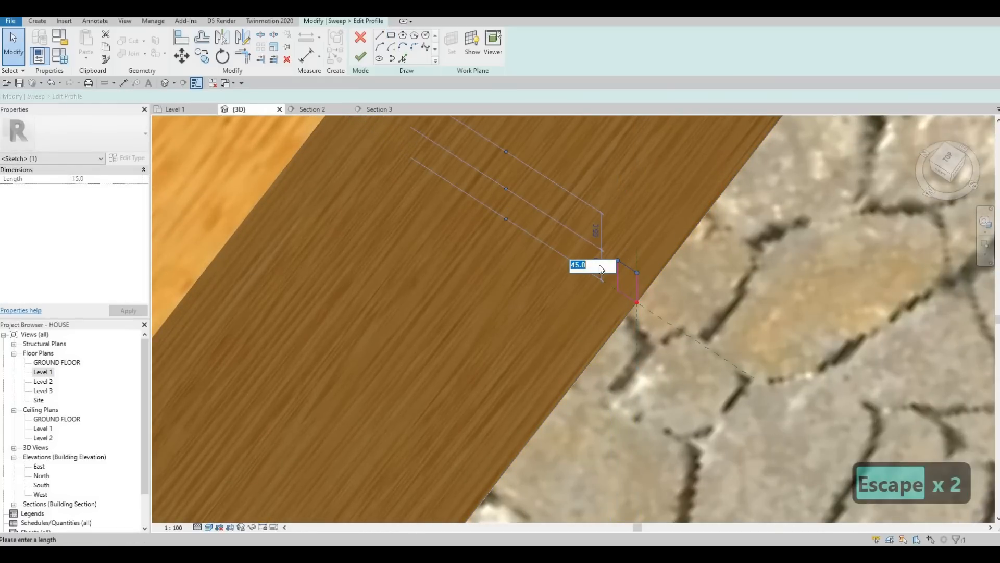
text(100)
key(Return)
click(618, 228)
click(632, 215)
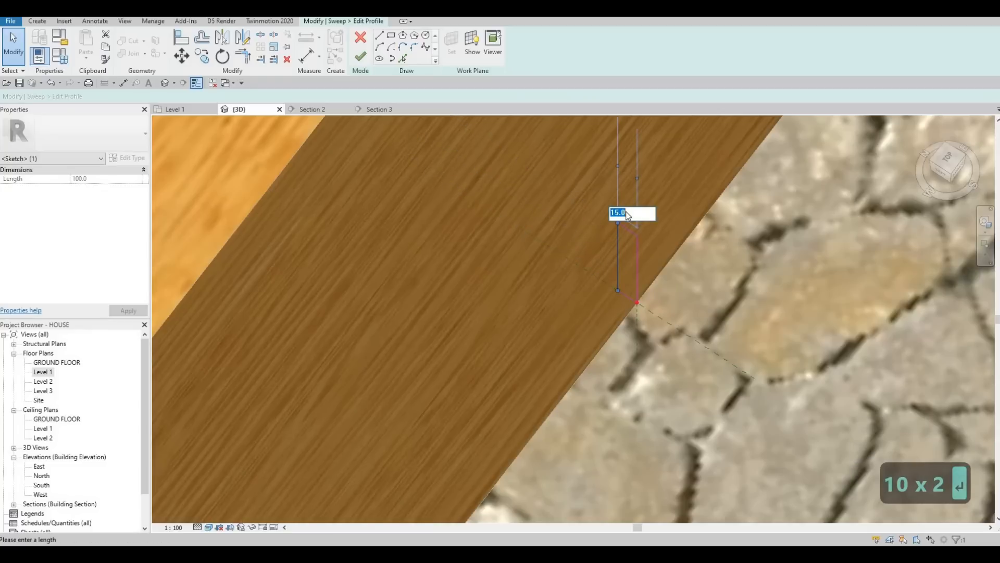
text(50)
key(Return)
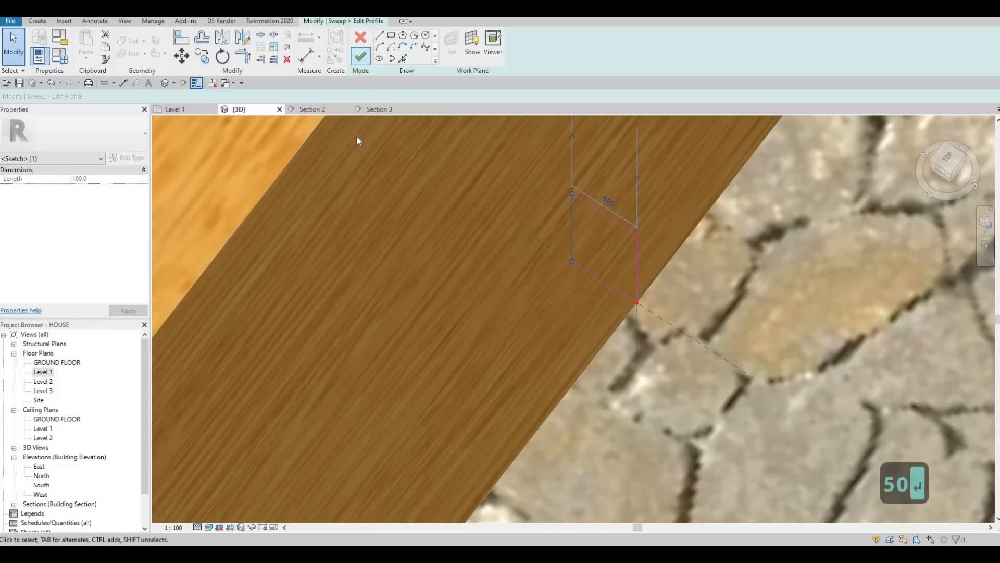
click(360, 58)
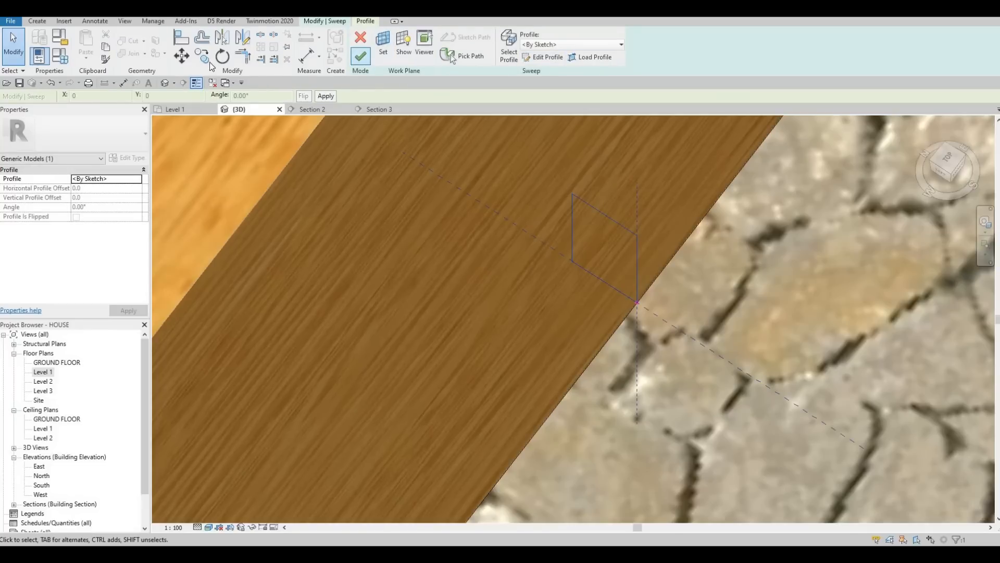
Step: Finish the void sweep, check the toe kick in 3D, and finish the in-place island model
click(132, 40)
click(554, 255)
scroll(516, 180, down, 3)
shift+middle_drag(516, 179, 535, 245)
scroll(535, 245, down, 4)
middle_drag(704, 131, 703, 230)
scroll(712, 205, up, 2)
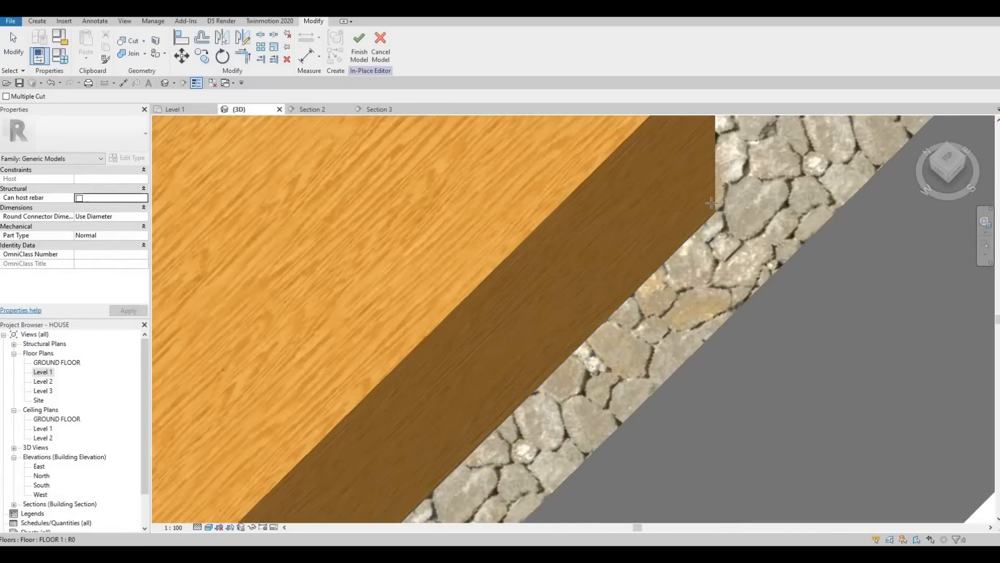
scroll(708, 220, up, 4)
scroll(702, 203, down, 3)
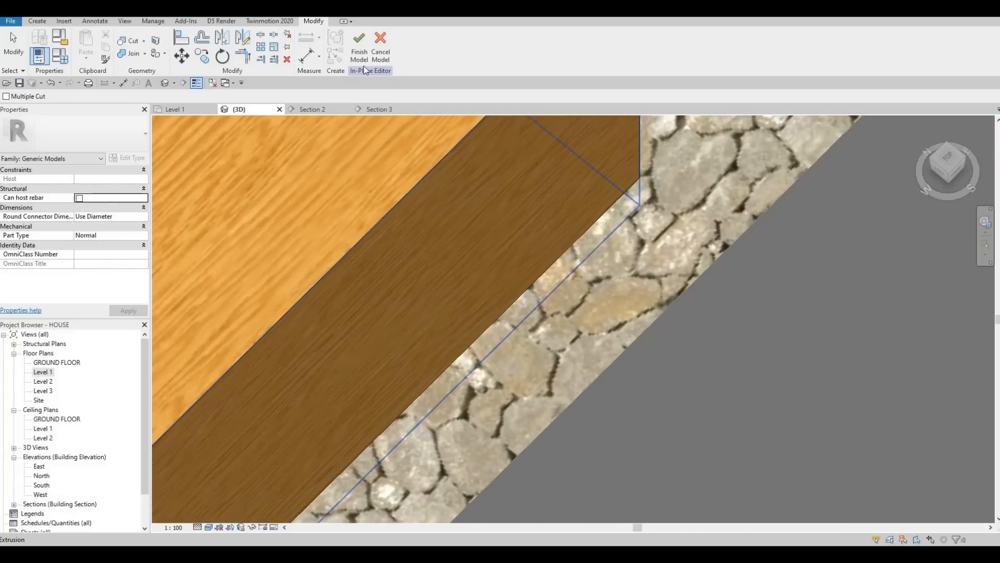
click(364, 58)
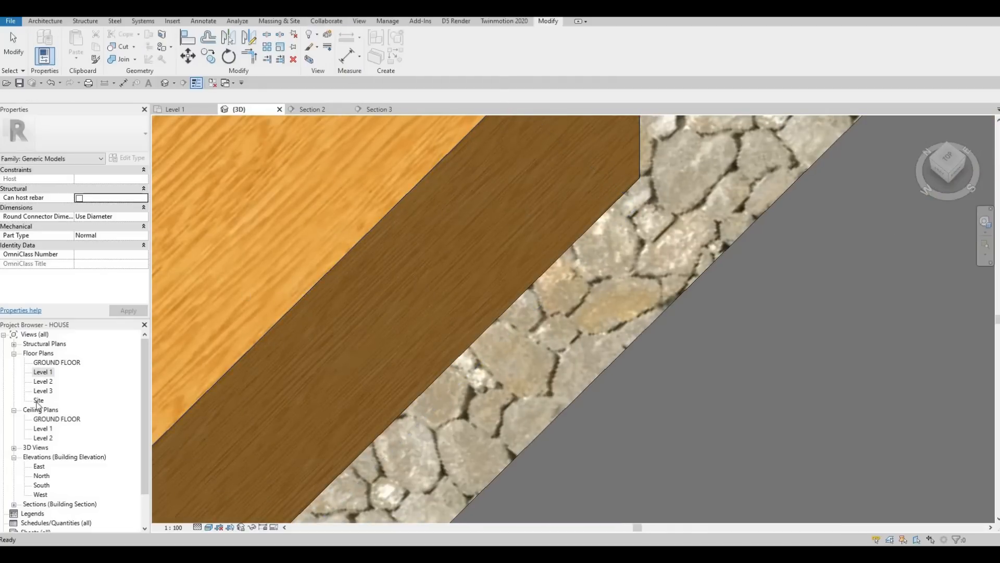
Step: Open the Section 2 view and set its visual style to Hidden Line
key(ctrl+Tab)
scroll(302, 362, down, 4)
drag(320, 361, 358, 229)
key(Escape)
key(Escape)
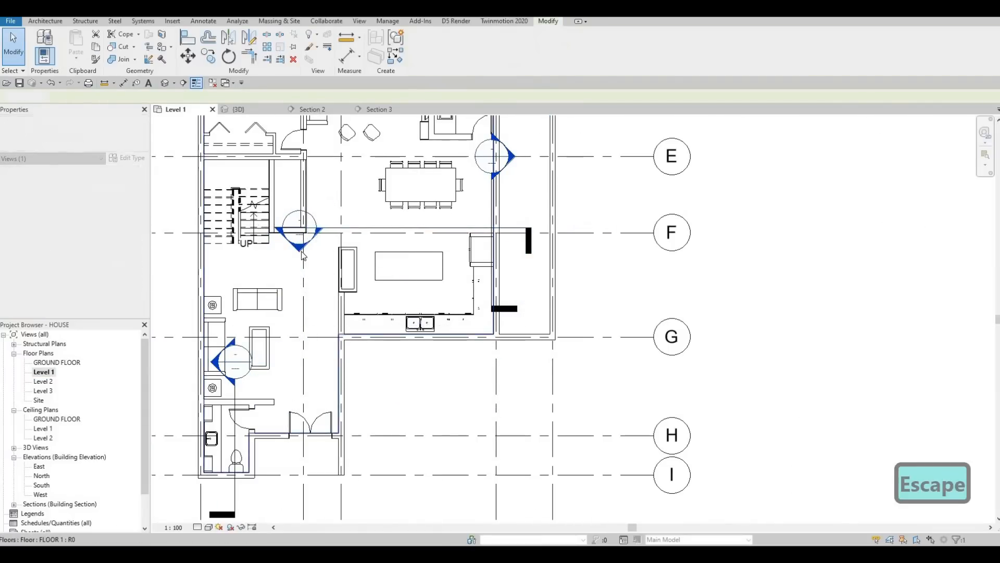
key(ctrl+Tab)
scroll(464, 302, down, 3)
scroll(376, 359, up, 3)
scroll(376, 360, up, 3)
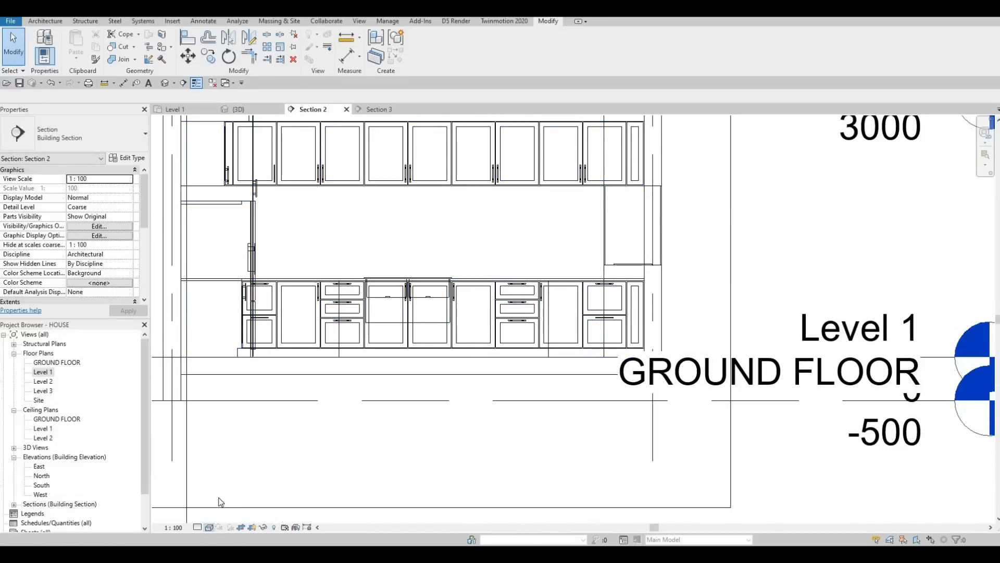
click(209, 526)
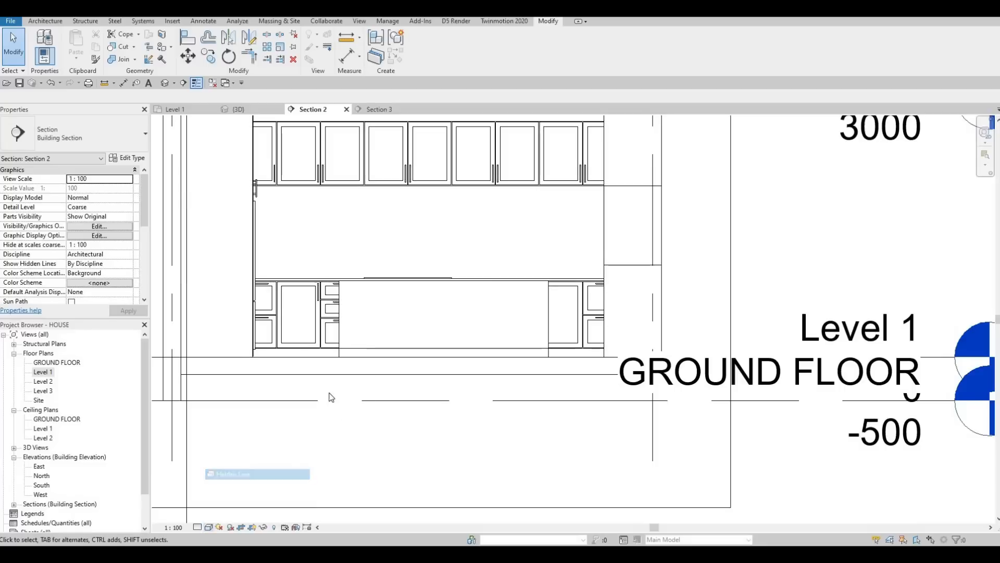
Step: Select the island and open it for in-place editing
middle_drag(348, 301, 304, 320)
key(Escape)
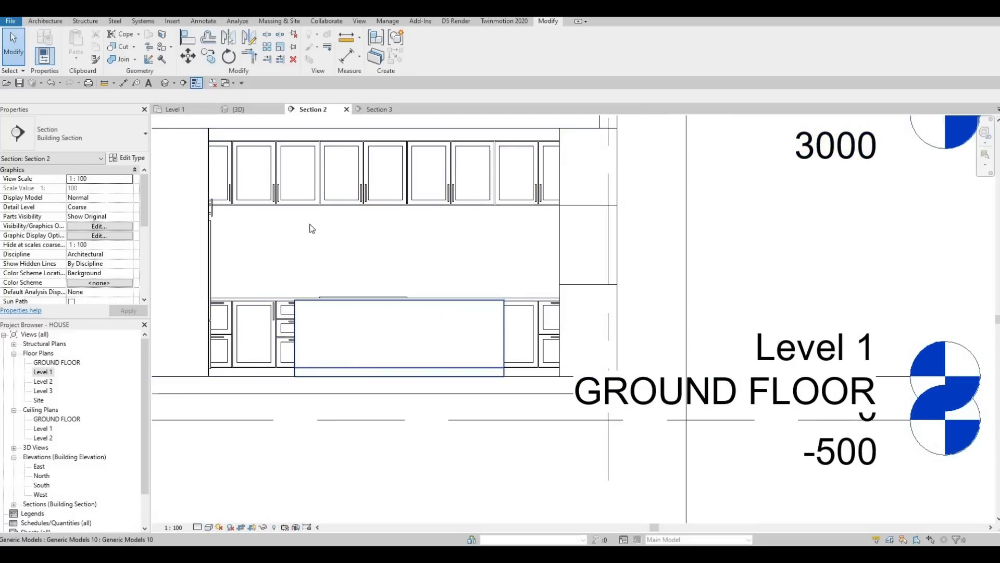
click(323, 318)
click(423, 49)
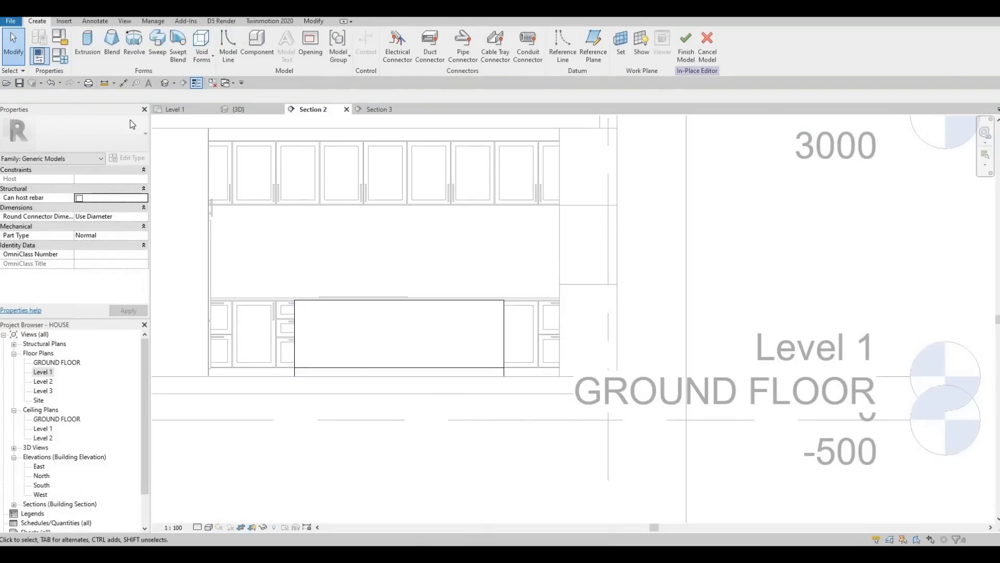
Step: Start a new Extrusion and pick the section plane as its work plane
click(89, 57)
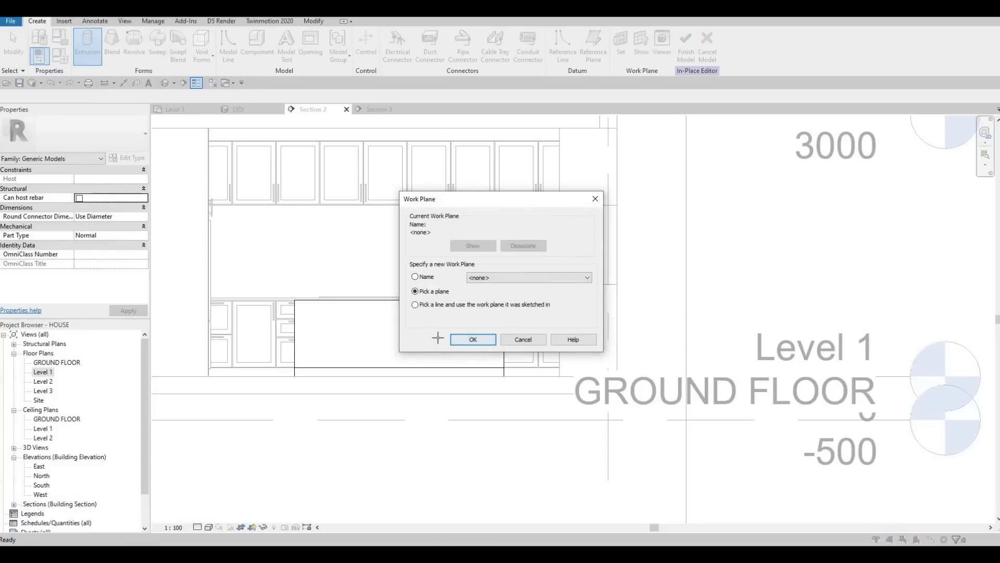
key(Return)
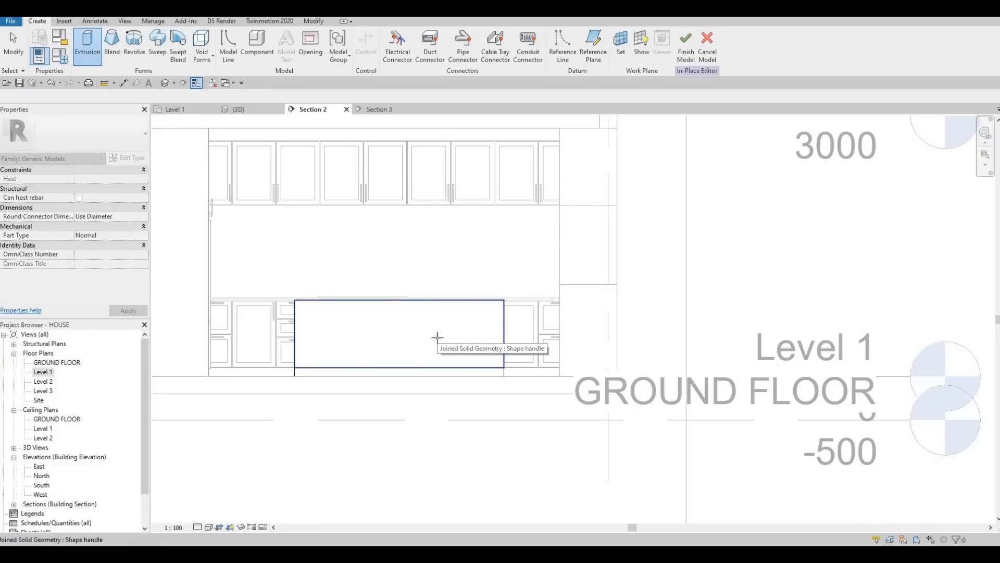
click(288, 127)
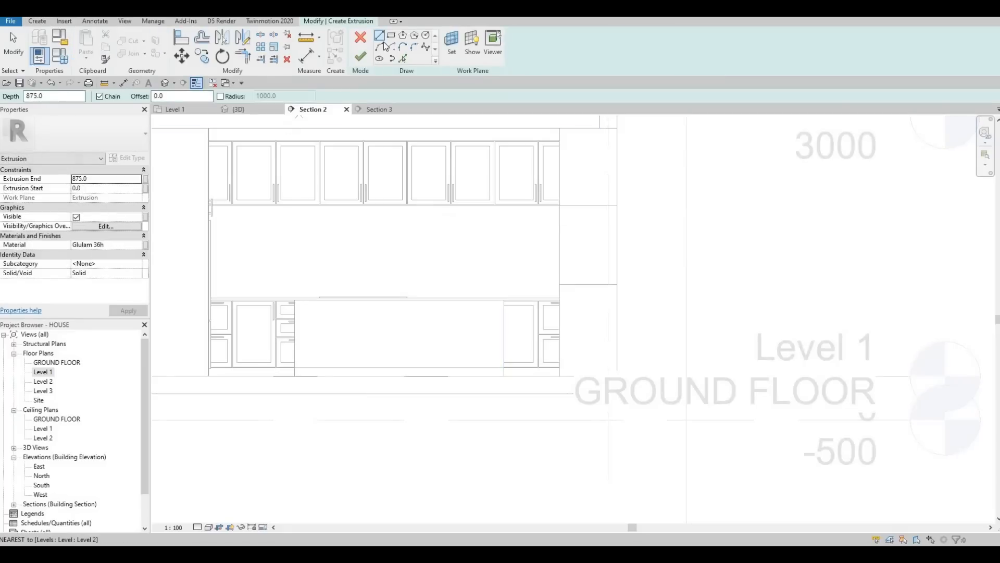
Step: Set the extrusion's material to Granite, Cut, Polished
click(126, 245)
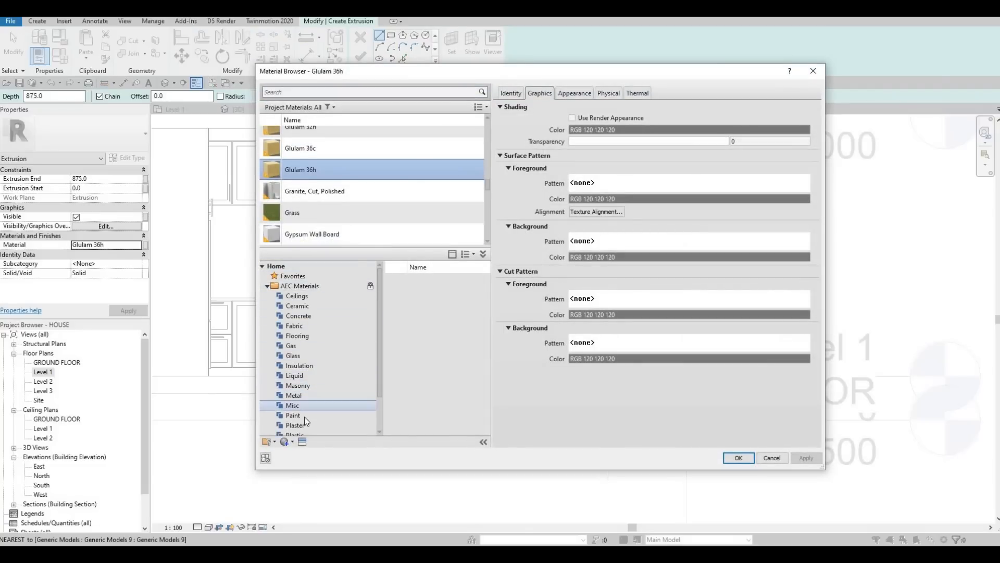
scroll(315, 402, down, 1)
click(308, 193)
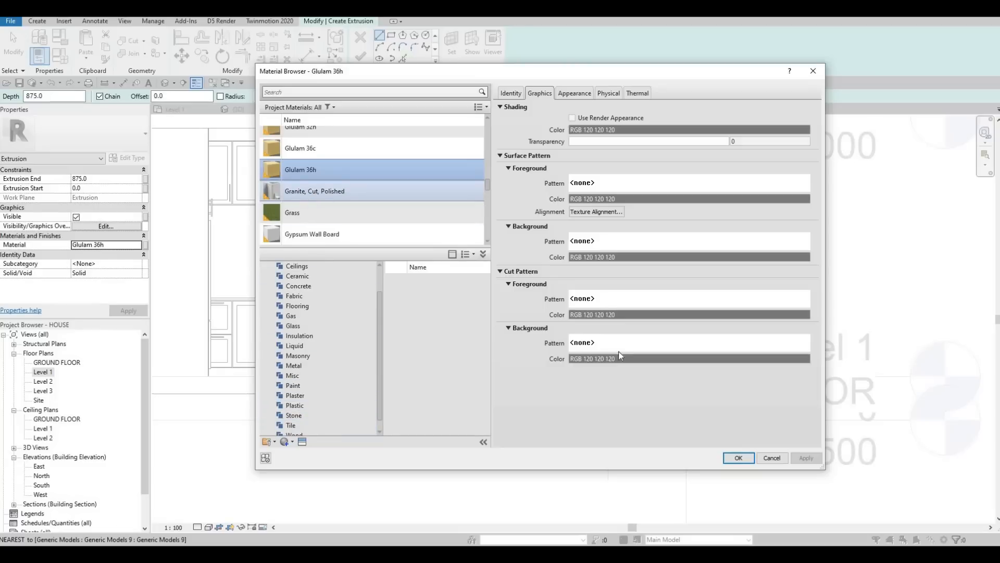
click(738, 458)
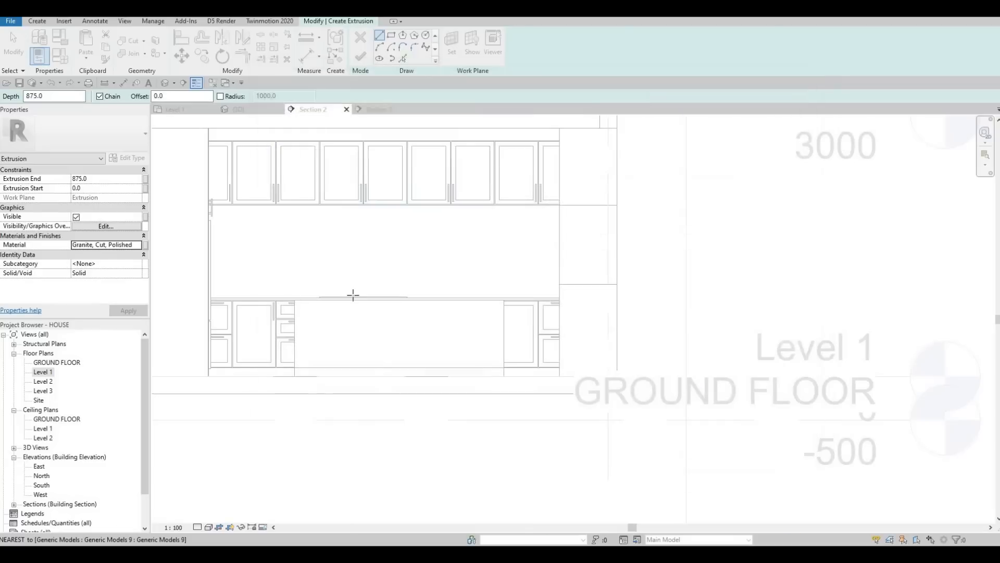
Step: Sketch a rectangle over the island's outline in Section 2, about 2400 by 875 mm, and delete its bottom edge
click(391, 37)
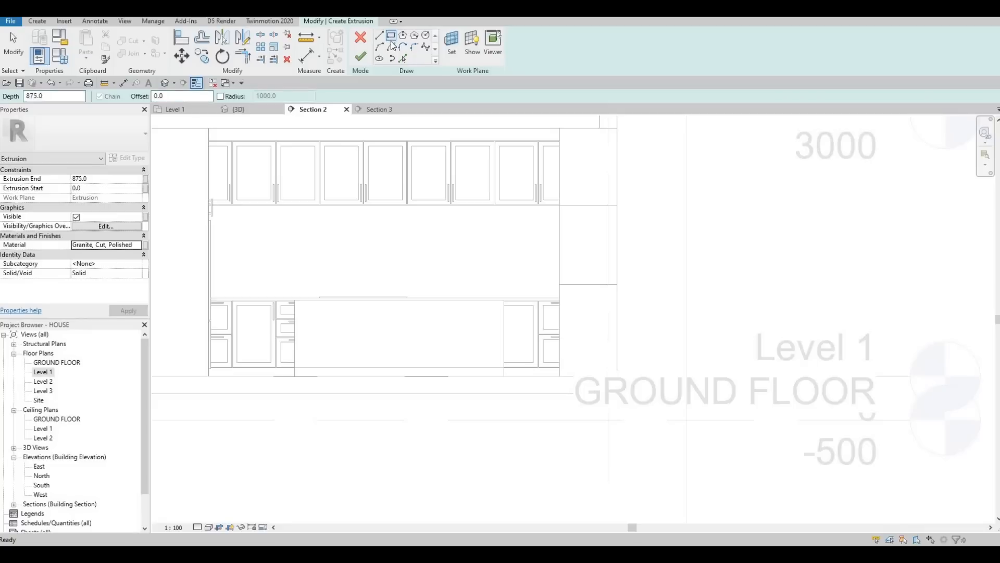
click(295, 376)
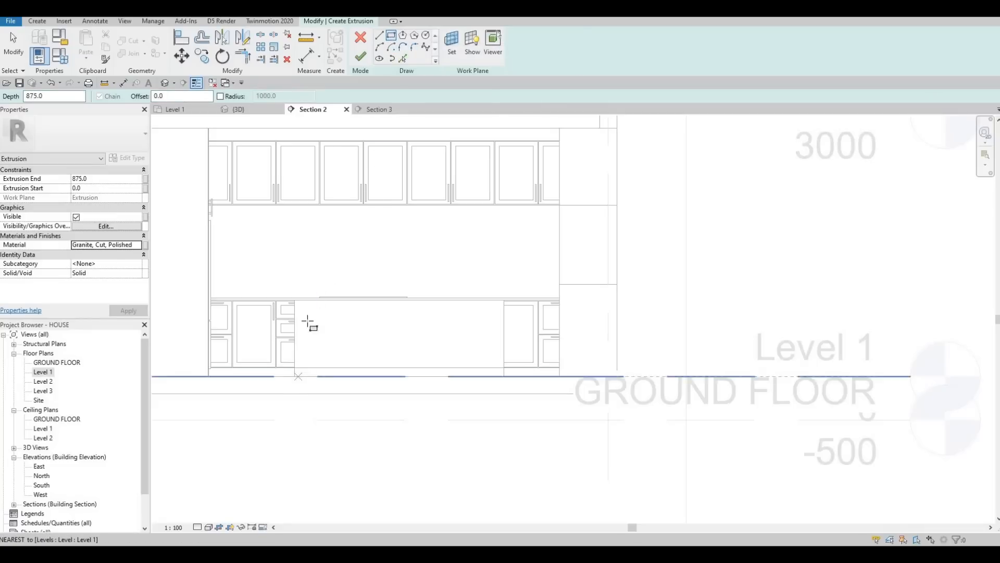
click(503, 302)
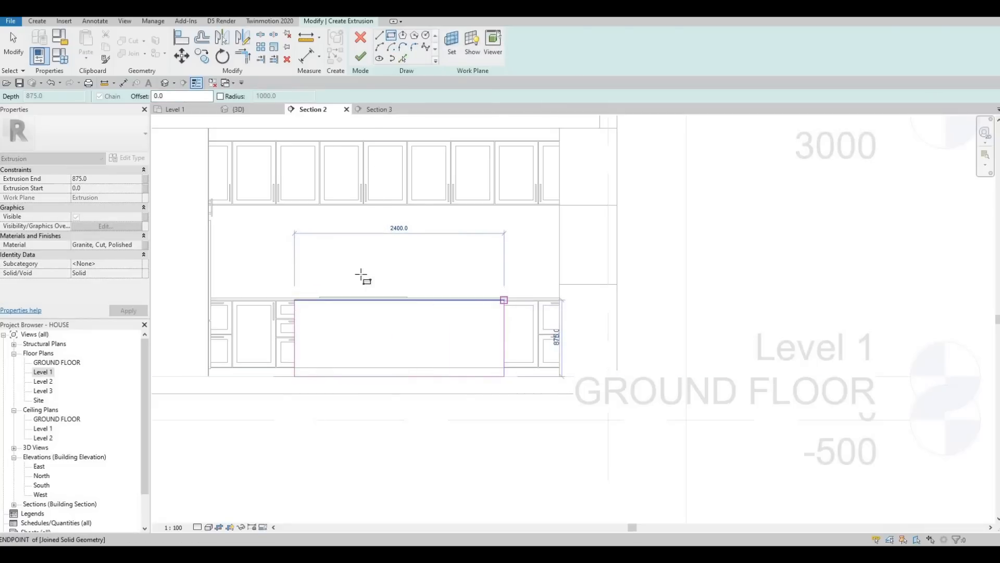
key(Escape)
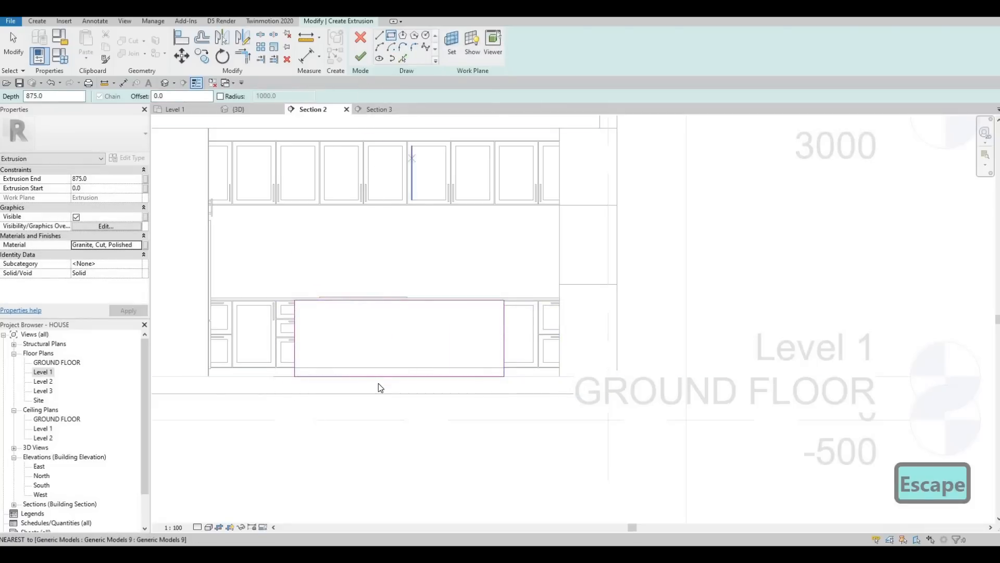
key(Escape)
click(378, 376)
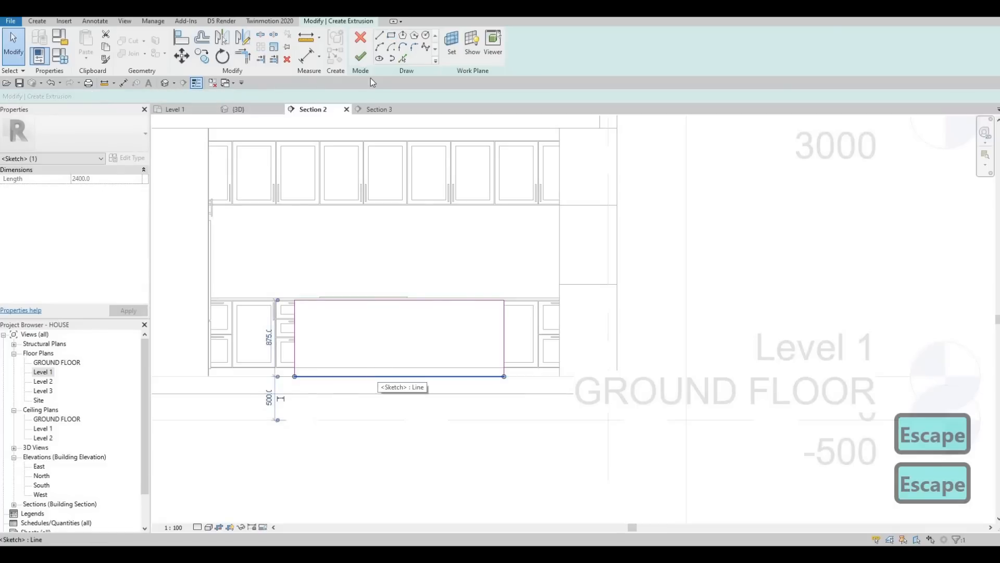
key(Delete)
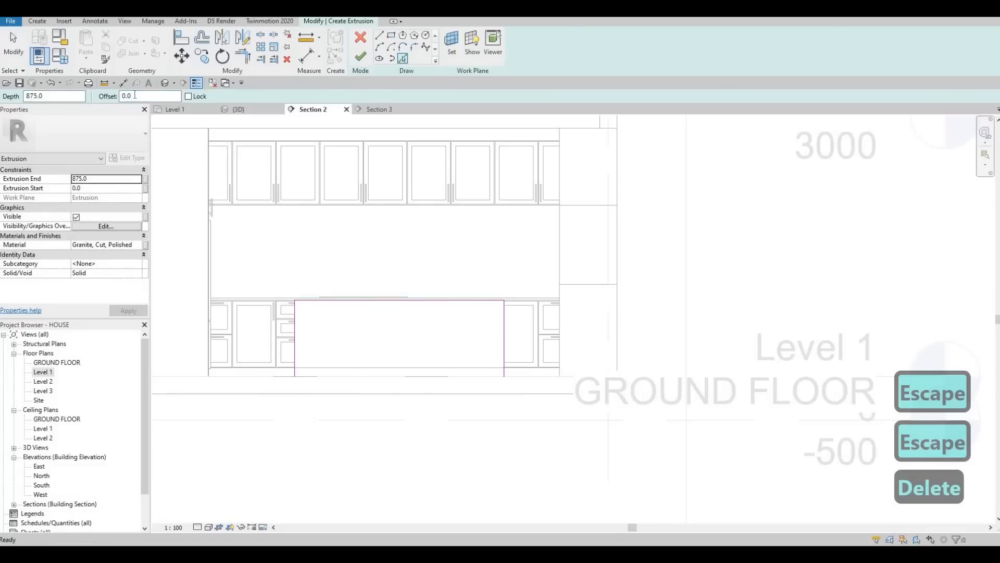
Step: Pick the island's left, top and right edges with a 25 mm offset to outline the countertop
text(25)
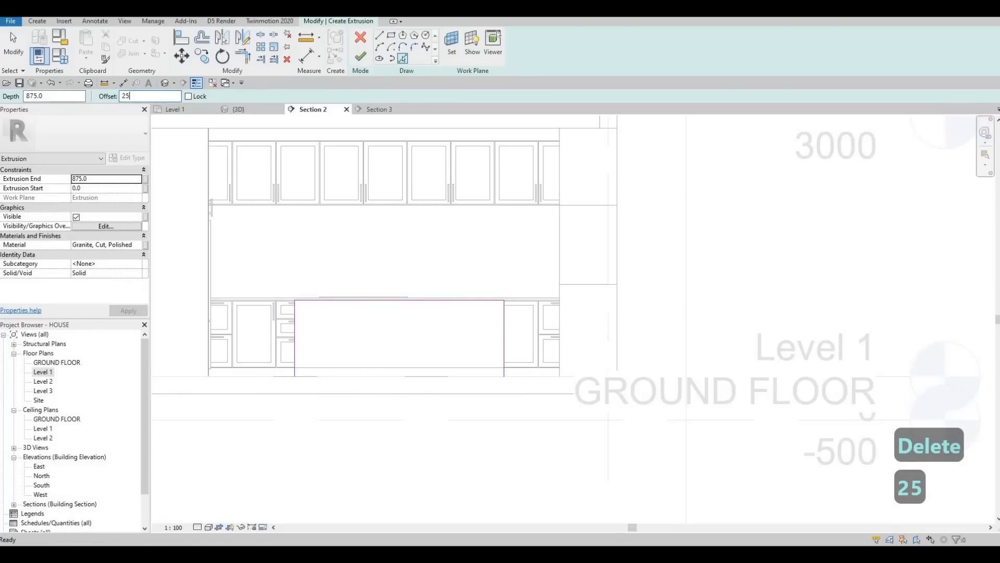
key(Return)
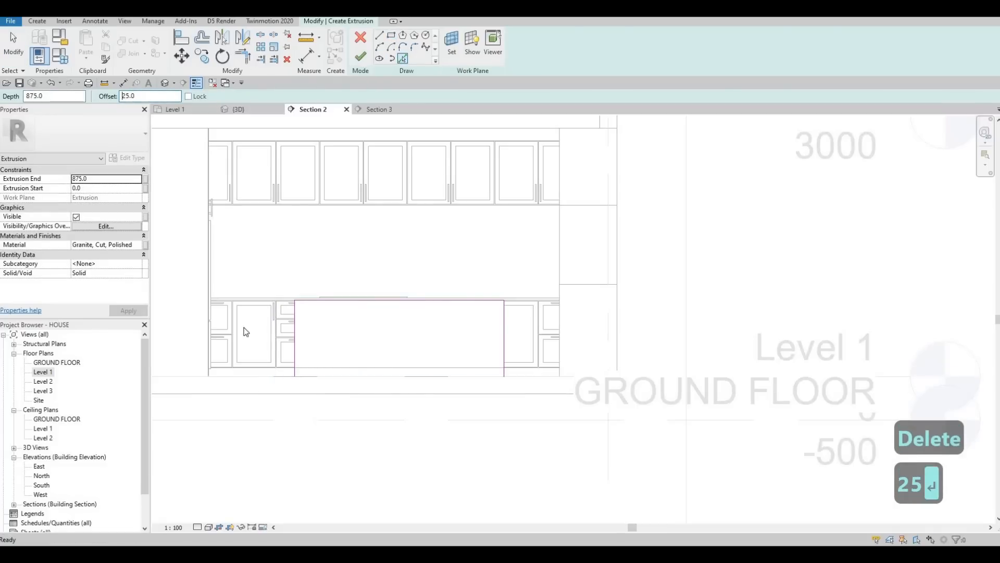
scroll(295, 320, up, 3)
click(293, 318)
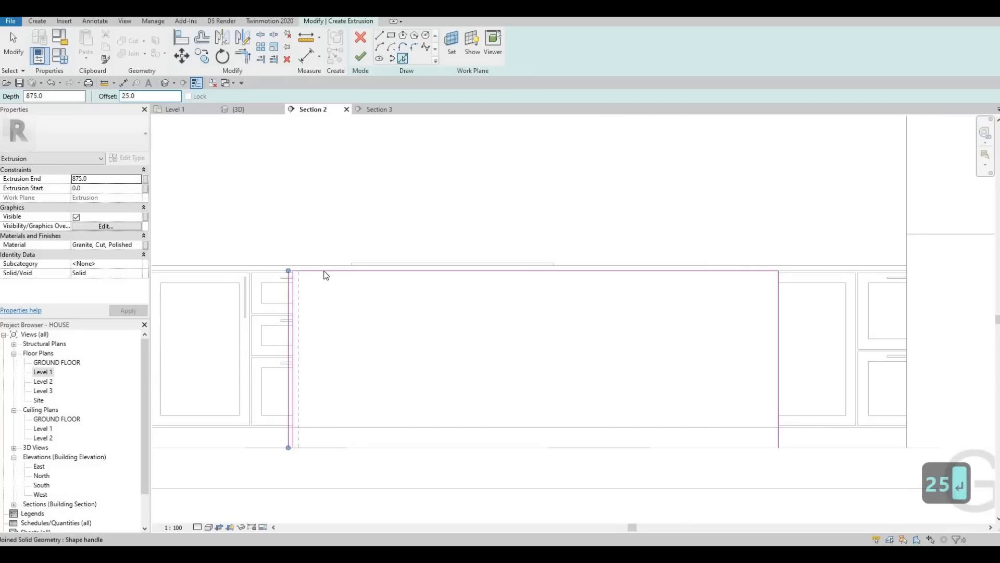
click(328, 271)
click(779, 294)
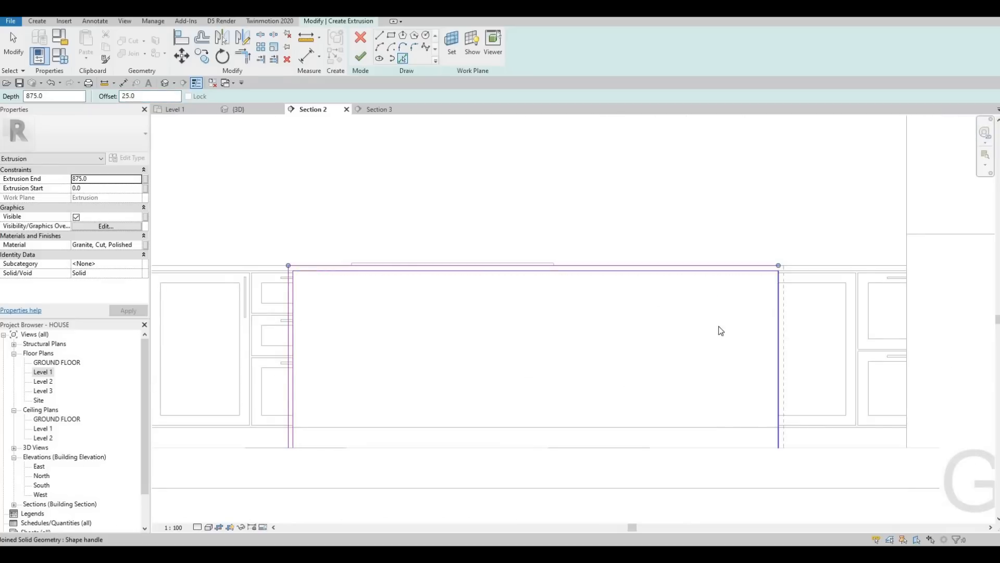
scroll(675, 294, down, 2)
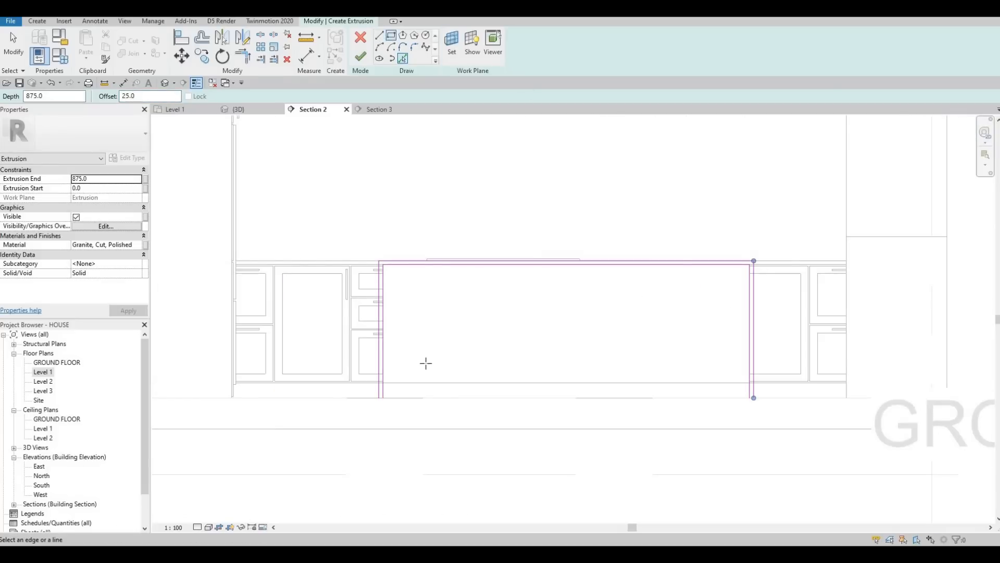
key(l)
key(i)
scroll(334, 453, up, 6)
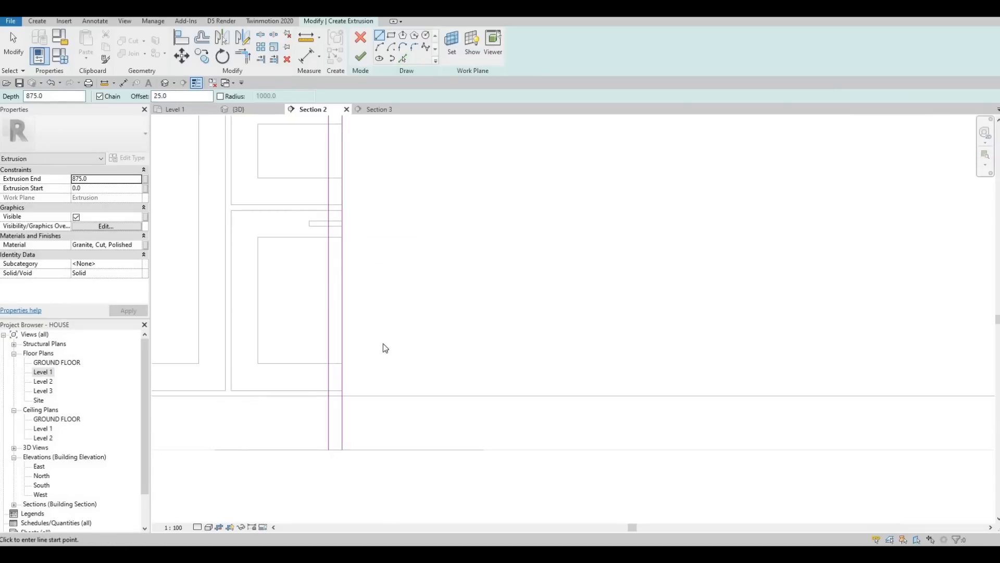
key(Escape)
key(Escape)
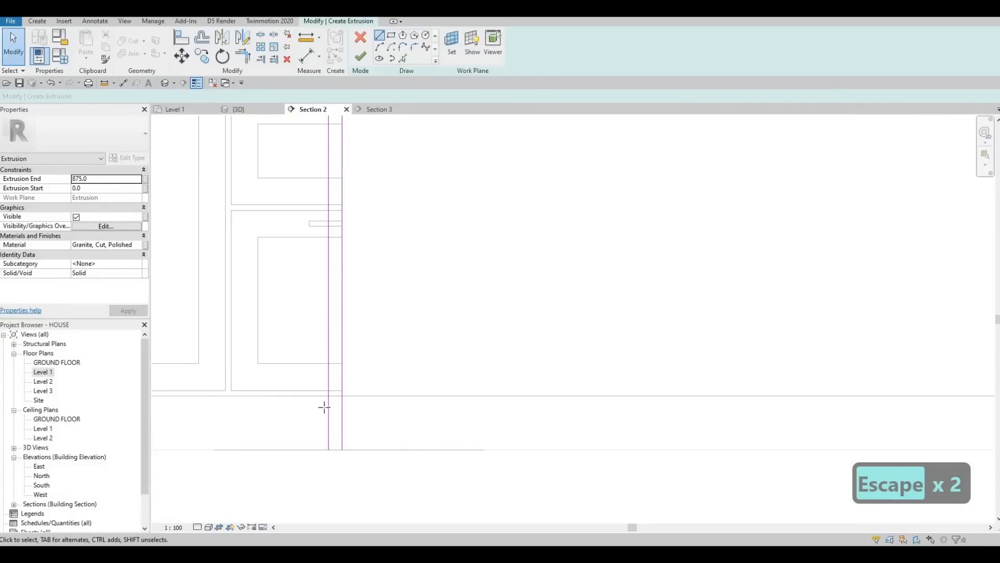
Step: Draw short lines closing both bottom ends of the countertop profile
key(l)
key(i)
scroll(335, 449, up, 4)
click(350, 457)
key(Escape)
scroll(553, 406, down, 5)
scroll(738, 379, up, 4)
scroll(738, 379, up, 4)
click(711, 373)
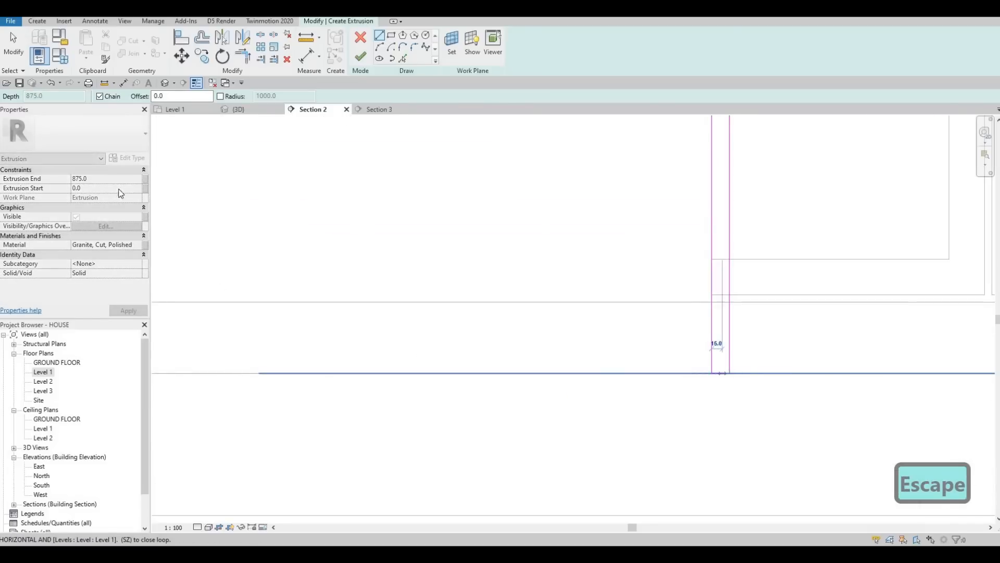
key(Escape)
Step: Set the extrusion end to 50 mm
click(99, 178)
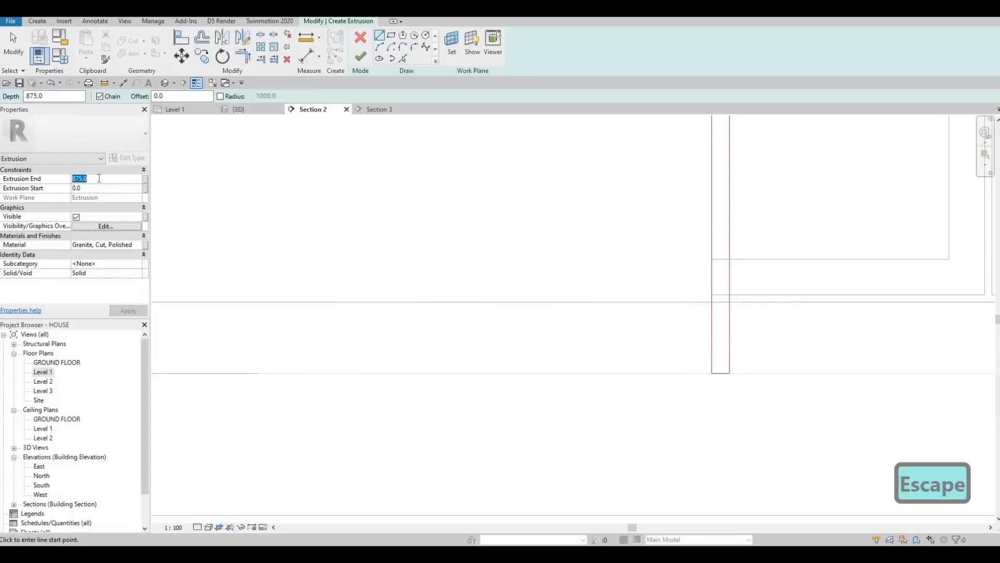
text(50)
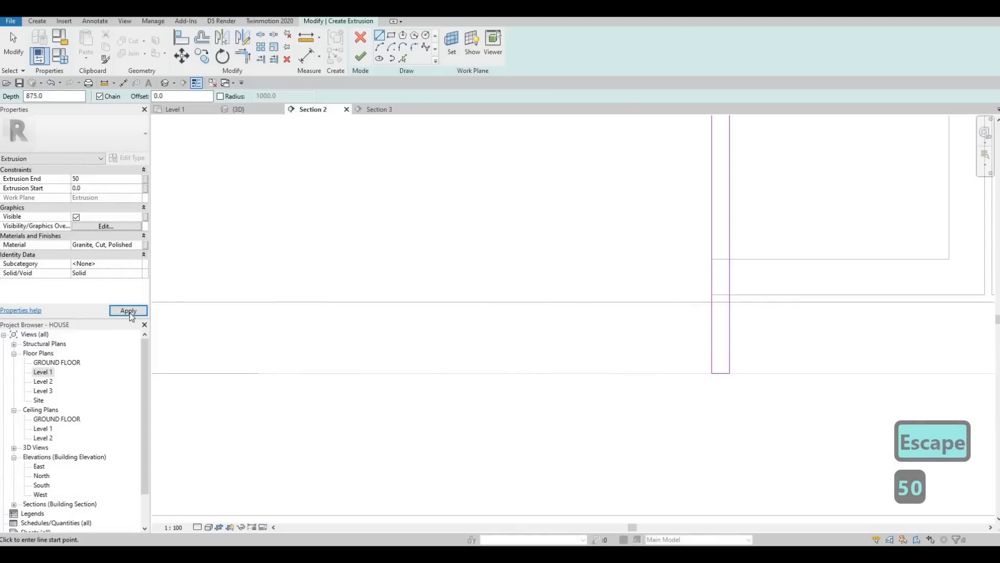
click(131, 314)
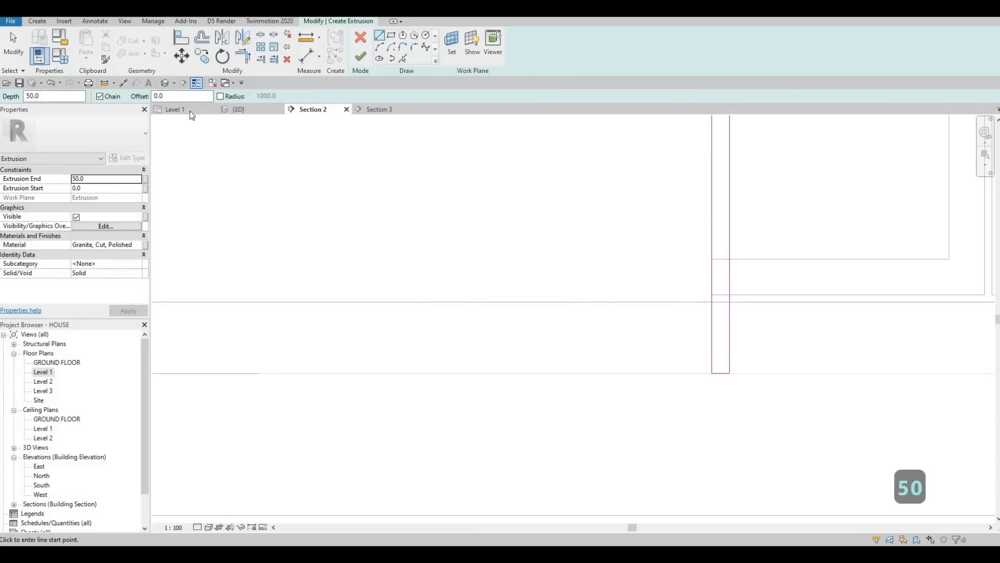
Step: Finish editing the countertop extrusion sketch from the 3D view
click(255, 110)
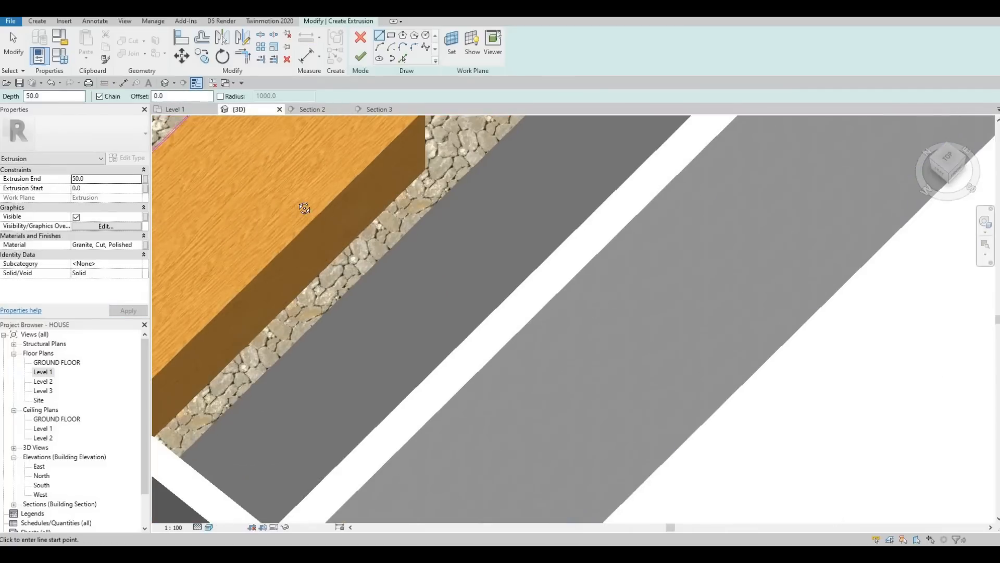
scroll(305, 208, down, 3)
shift+middle_drag(304, 208, 433, 234)
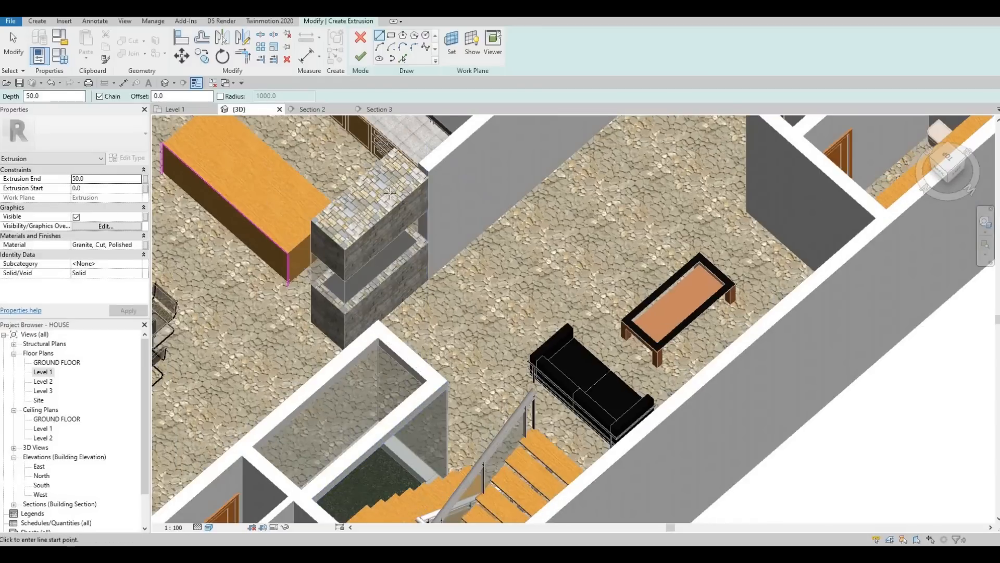
shift+middle_drag(244, 197, 353, 92)
click(359, 61)
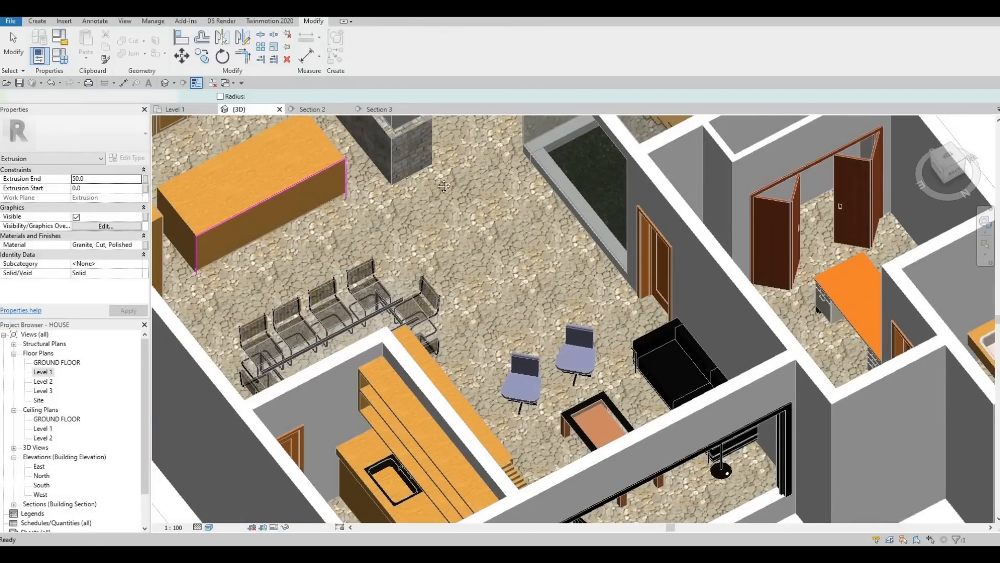
Step: Drag the granite extrusion's end handles to extend the slab along the island's length
scroll(388, 221, up, 5)
scroll(381, 228, up, 2)
drag(382, 229, 288, 125)
scroll(333, 173, down, 3)
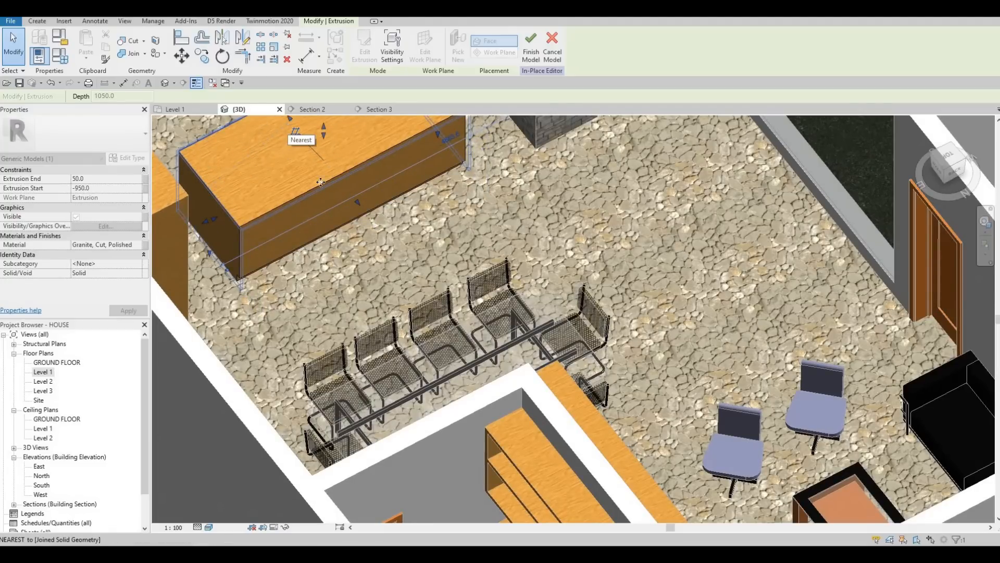
drag(364, 204, 391, 213)
shift+middle_drag(345, 206, 408, 198)
scroll(408, 198, up, 2)
drag(408, 194, 396, 185)
scroll(396, 193, up, 2)
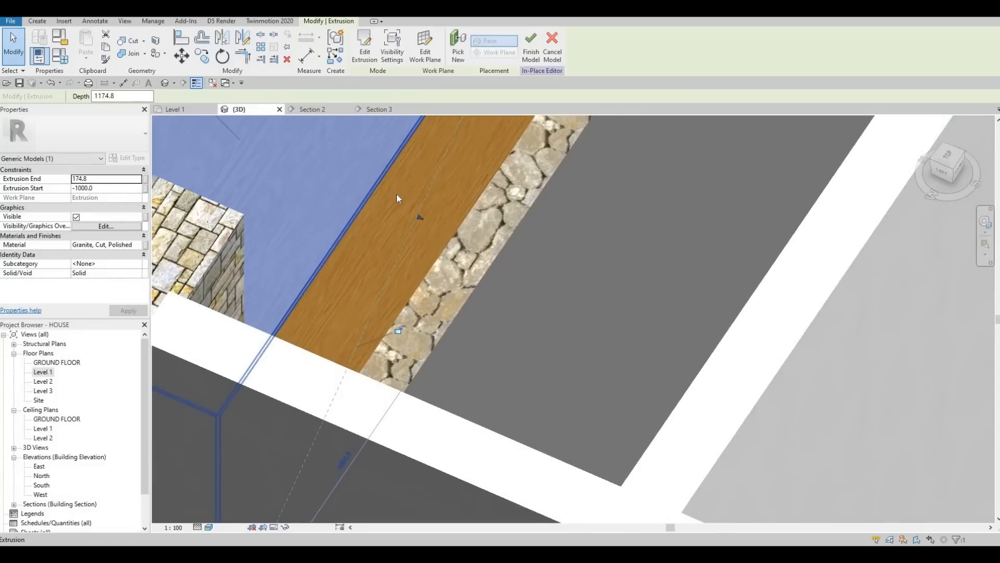
scroll(397, 194, up, 1)
key(Escape)
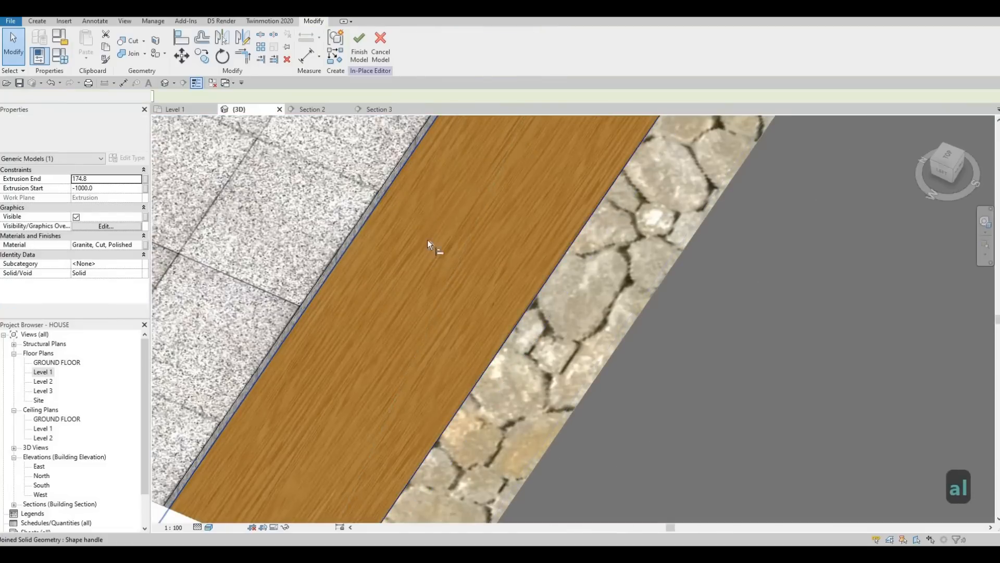
Step: Align the granite extrusion's end face with the island's end face
click(427, 240)
click(389, 202)
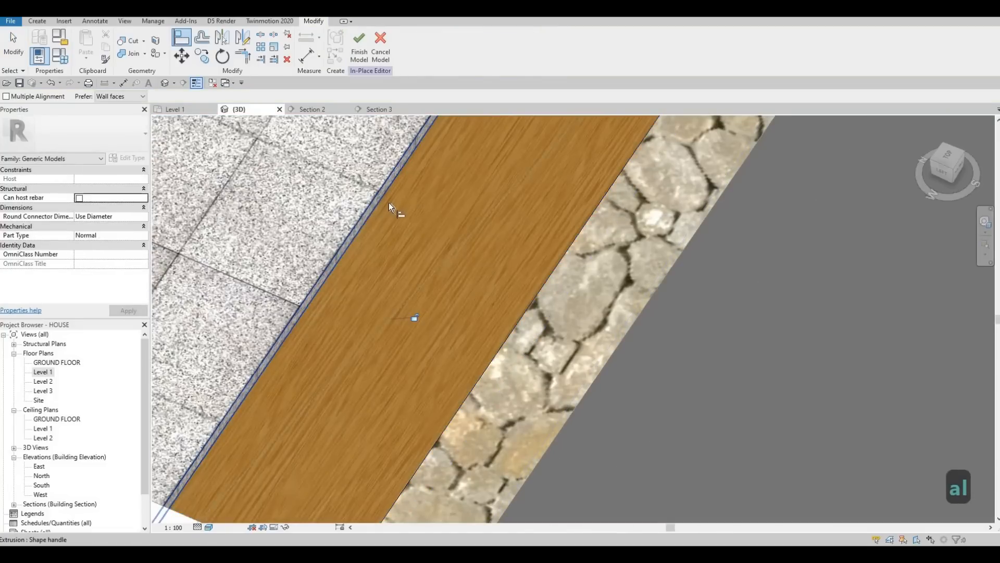
scroll(390, 203, down, 5)
key(Escape)
Step: Adjust the extrusion's opposite end handle so the slab fits the island's other end
shift+middle_drag(404, 236, 637, 193)
shift+middle_drag(318, 177, 392, 167)
key(Escape)
click(404, 230)
drag(402, 231, 411, 238)
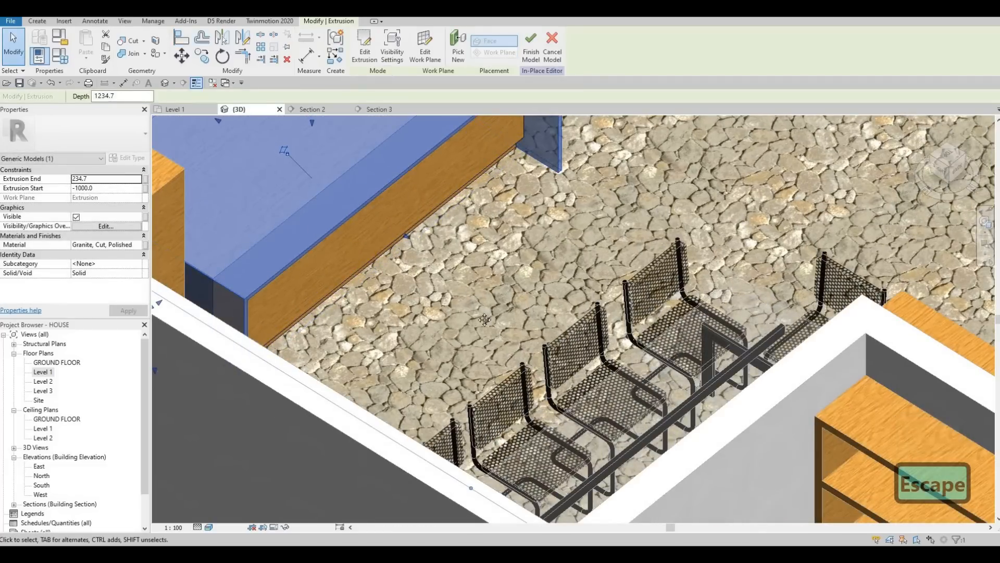
scroll(485, 319, down, 5)
shift+middle_drag(497, 293, 472, 337)
drag(472, 335, 496, 323)
shift+middle_drag(496, 323, 458, 404)
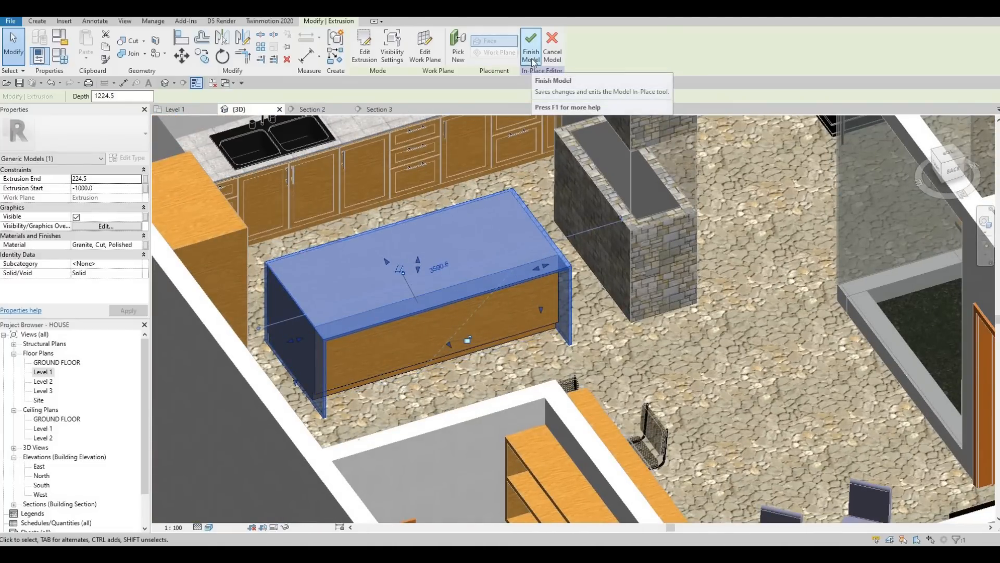
Step: Finish the in-place island model
click(532, 61)
key(Escape)
shift+middle_drag(358, 285, 375, 323)
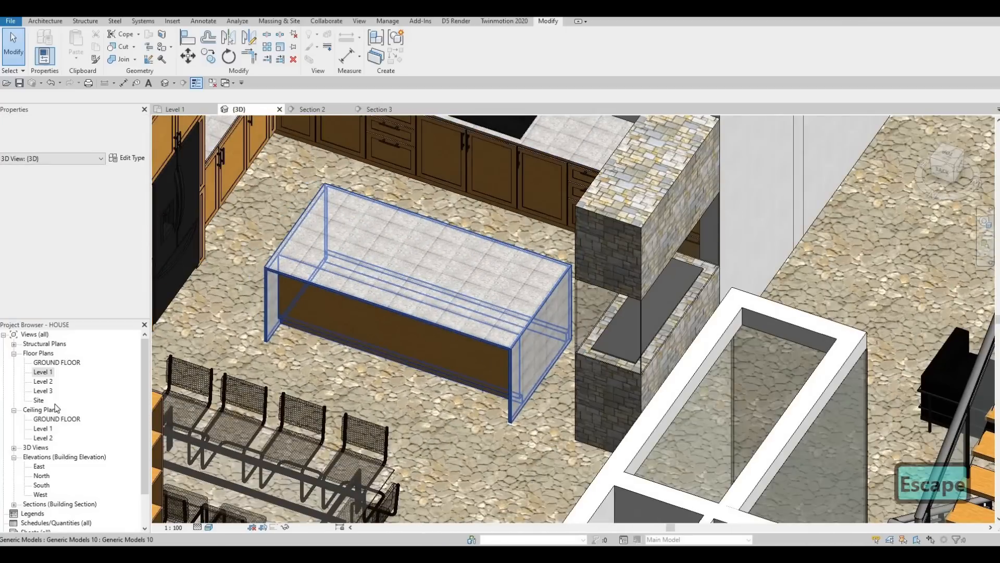
Step: Open the Level 1 plan and load the M_Chair-Stacking family from the library's Furniture Seating folder
double_click(41, 372)
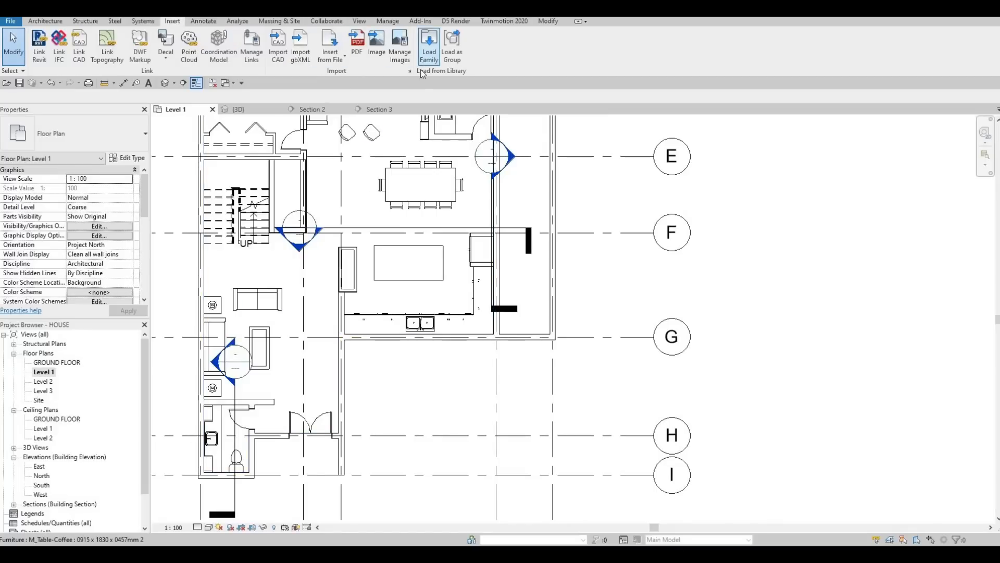
click(429, 50)
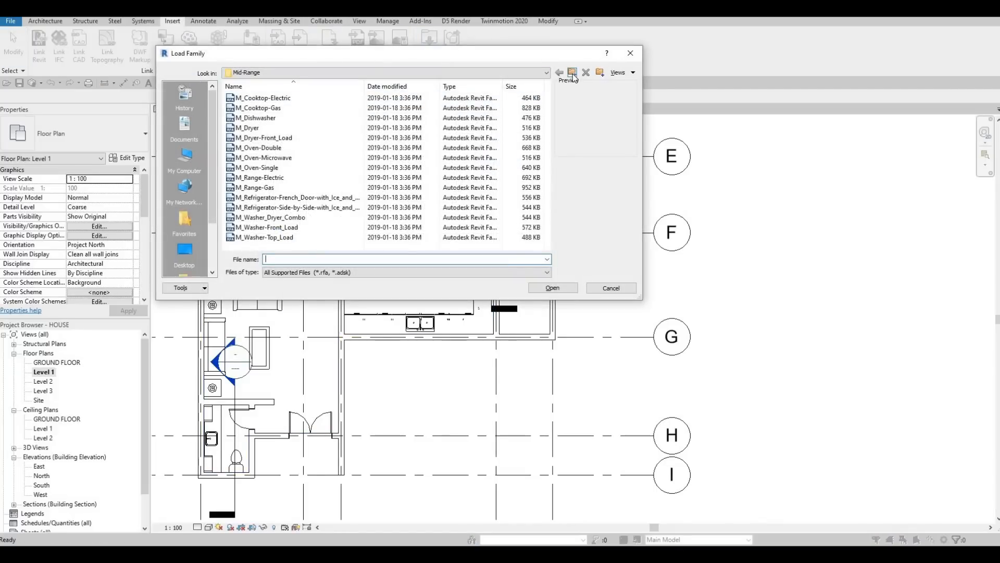
click(572, 74)
click(572, 74)
click(572, 75)
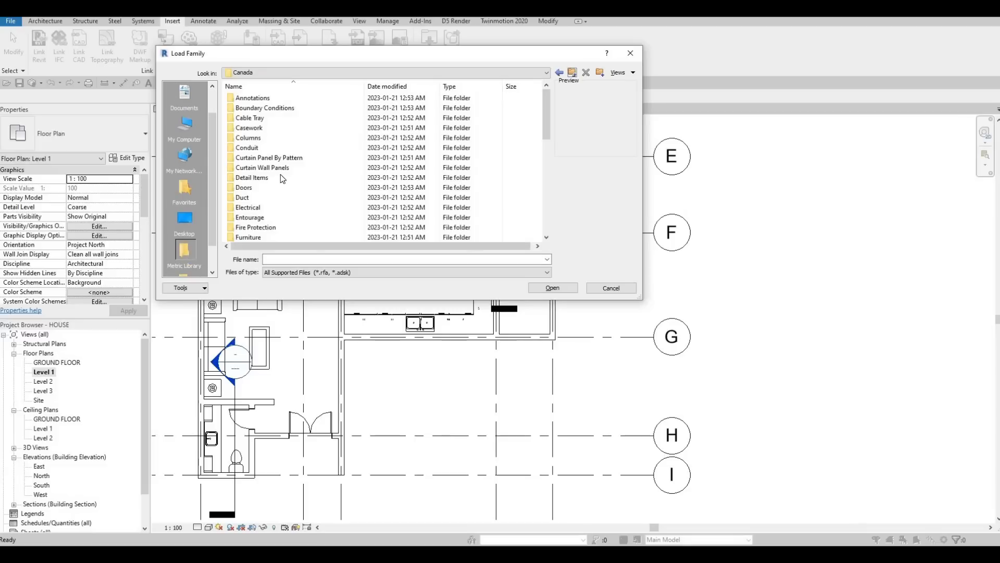
scroll(274, 167, down, 6)
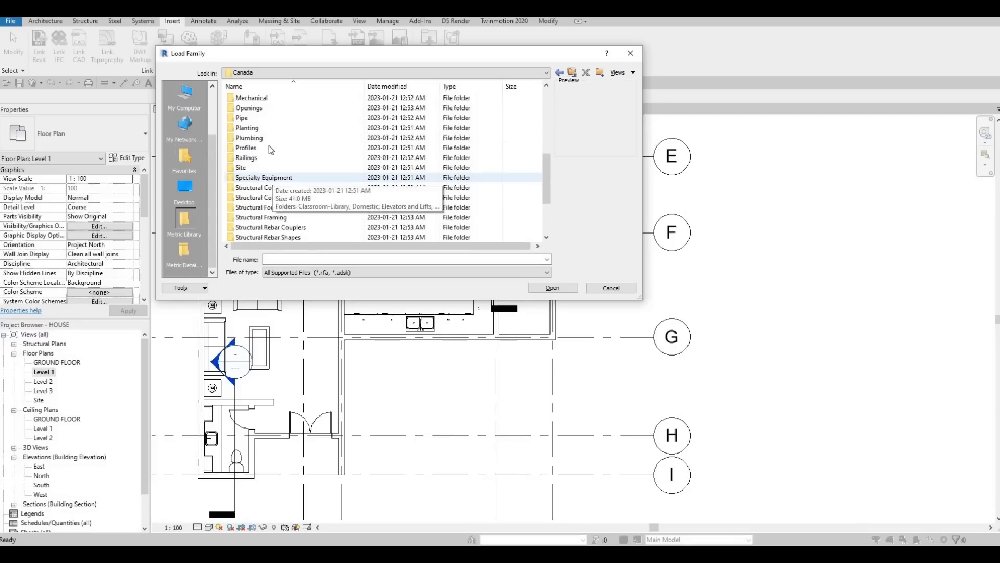
scroll(269, 145, up, 3)
double_click(260, 117)
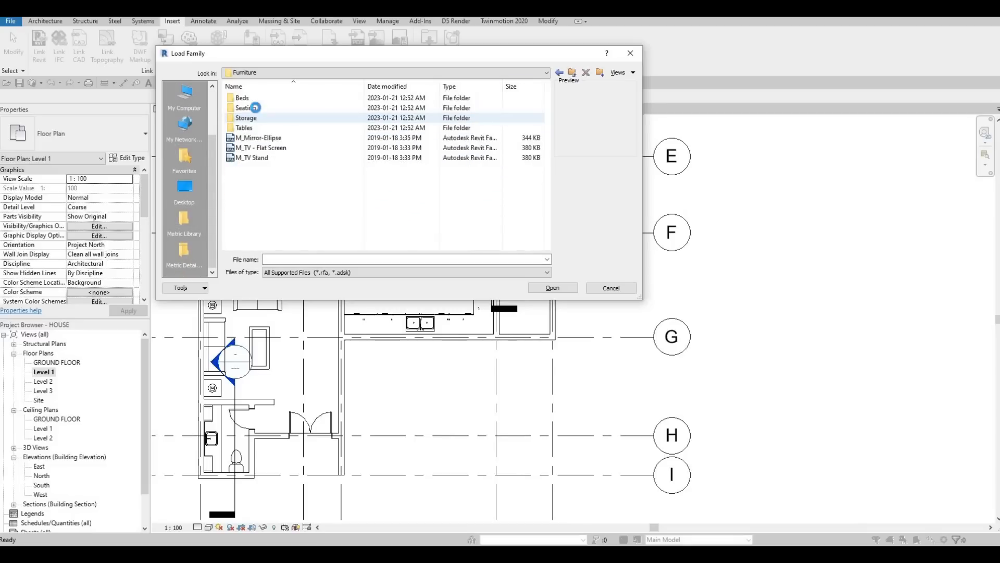
double_click(280, 107)
click(276, 99)
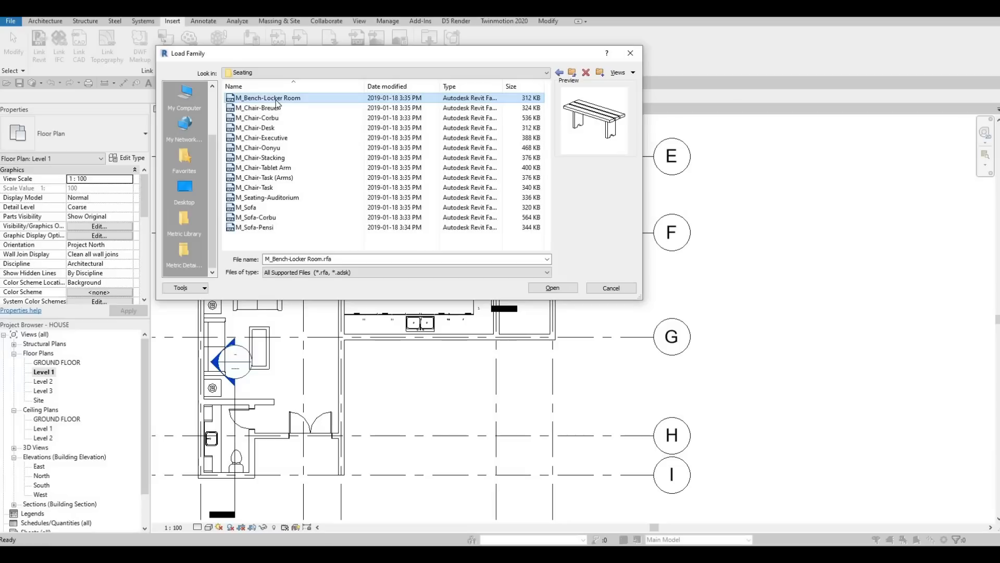
key(Down)
key(Down)
key(Down)
key(Down)
key(Down)
key(Down)
key(Down)
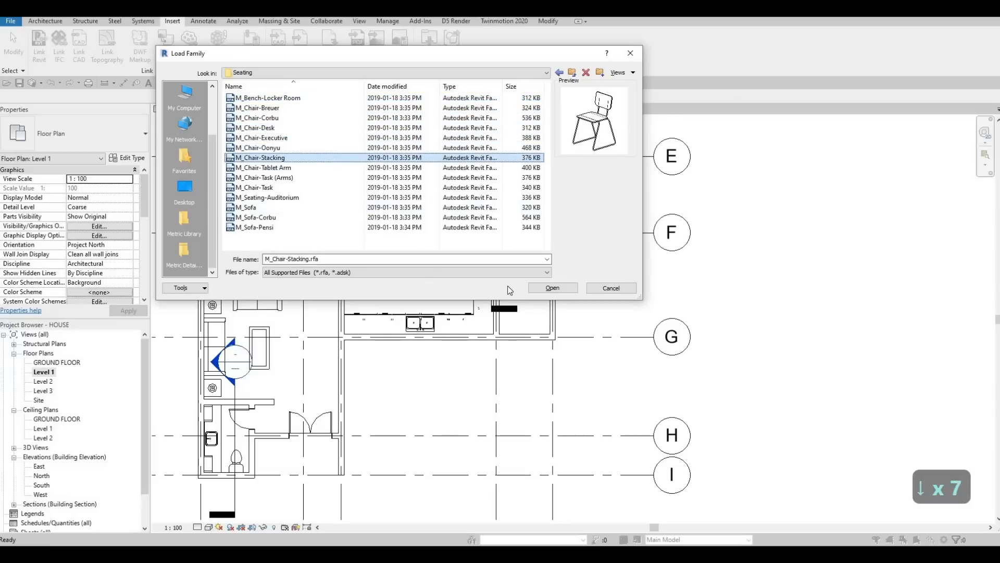
click(553, 288)
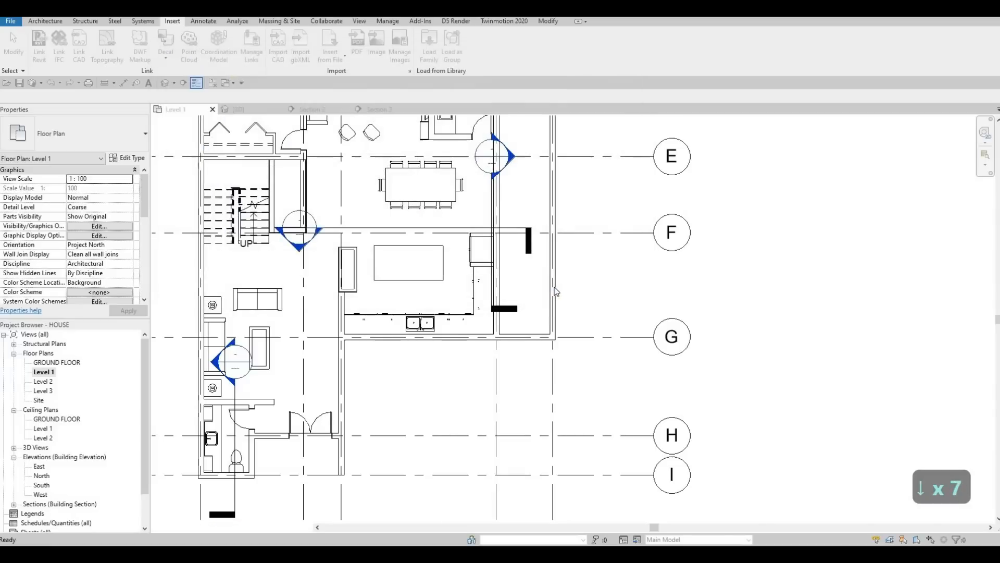
Step: Place a stacking chair along the island's upper long edge
key(c)
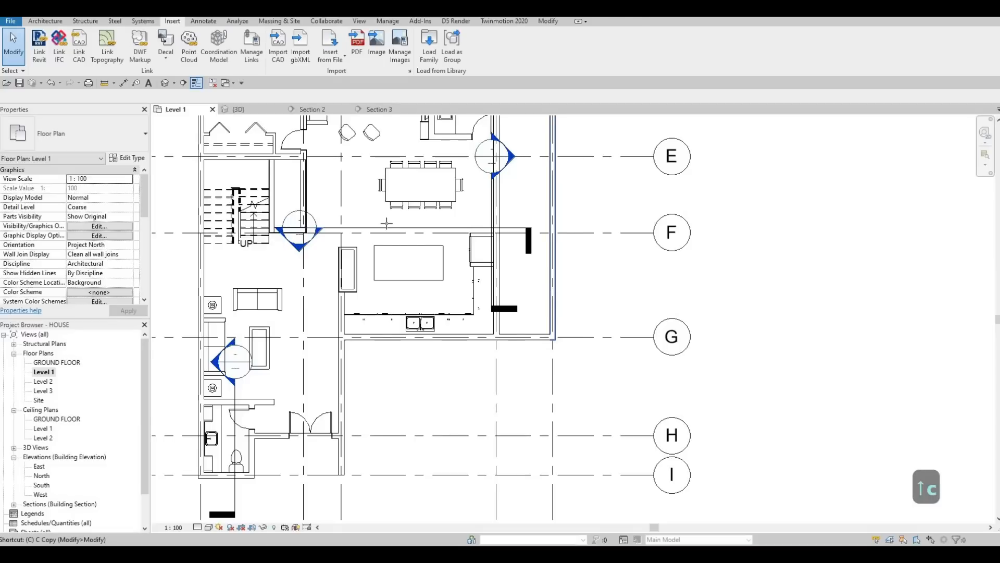
key(m)
scroll(388, 224, up, 2)
scroll(390, 253, up, 2)
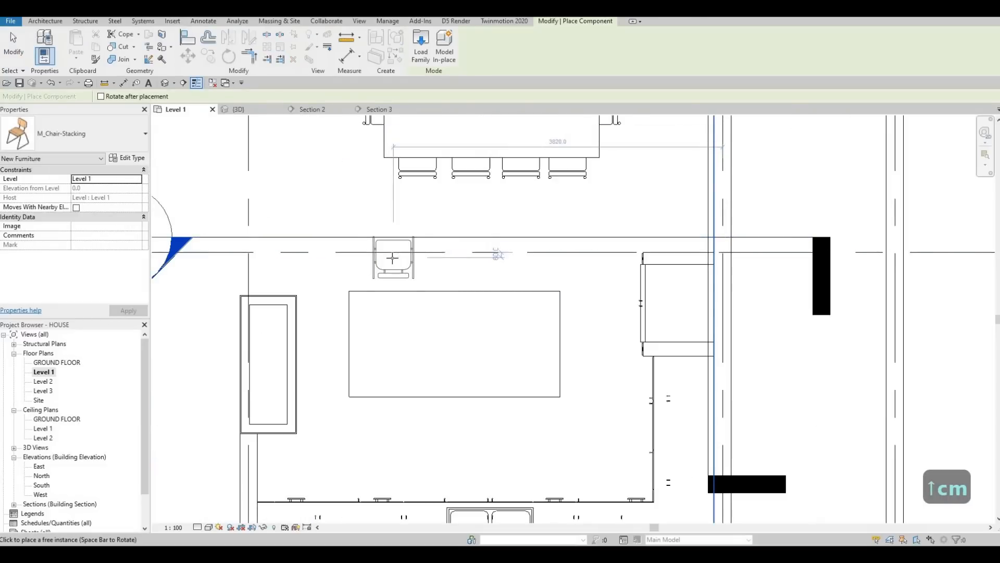
scroll(375, 284, up, 2)
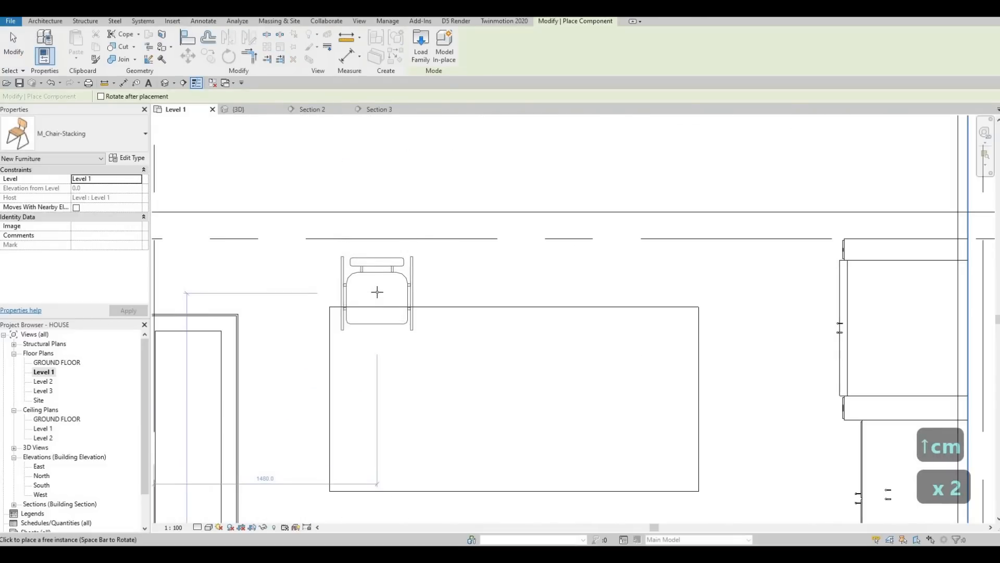
click(402, 287)
key(Escape)
key(Escape)
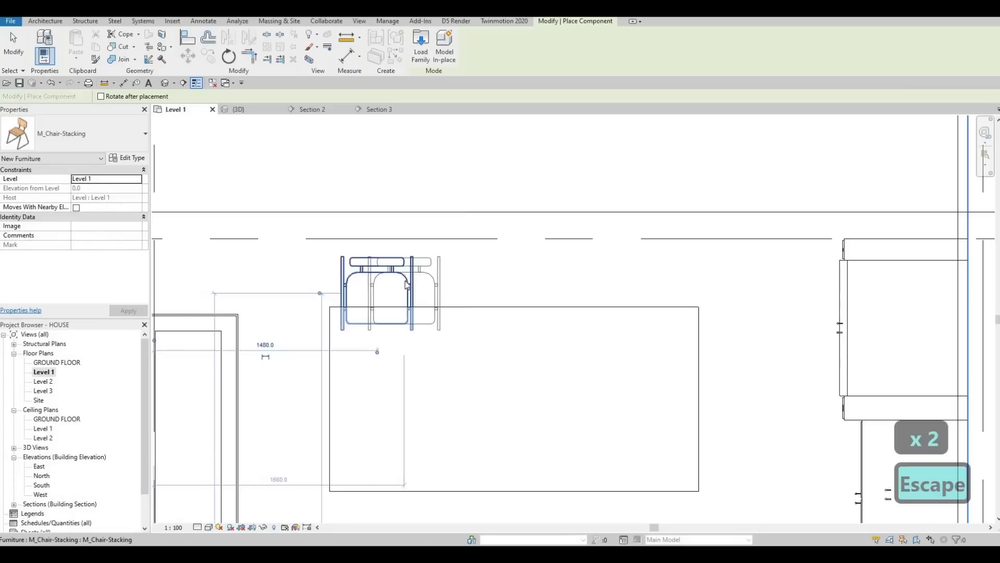
Step: Copy the chair repeatedly along the island's edge to form a row of four chairs
click(401, 282)
key(c)
key(o)
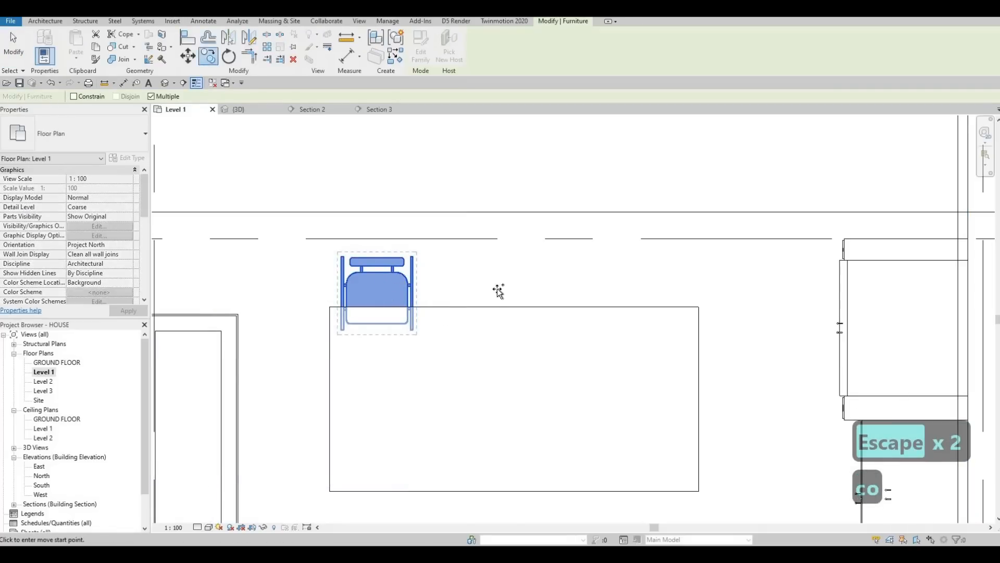
click(498, 288)
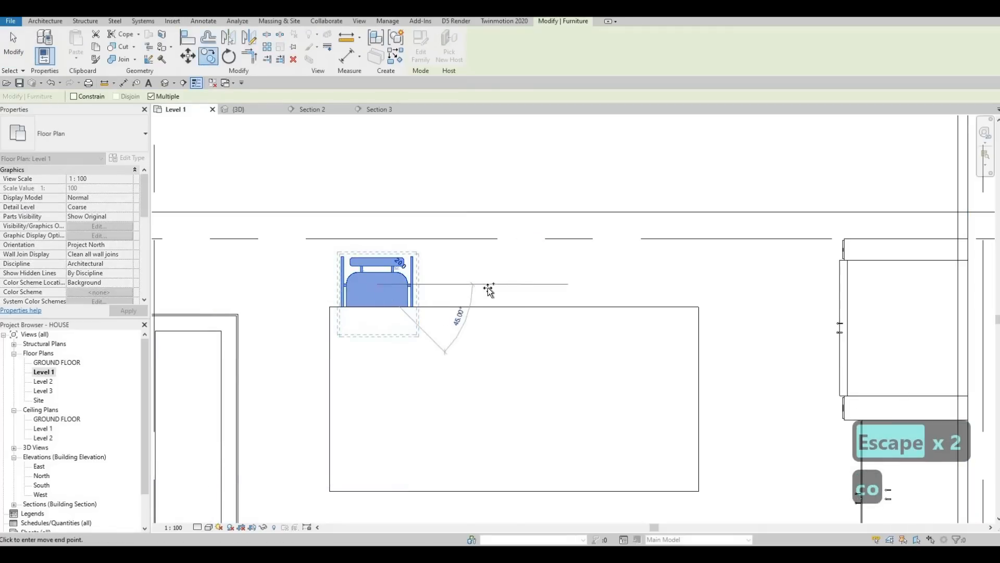
click(553, 288)
click(638, 287)
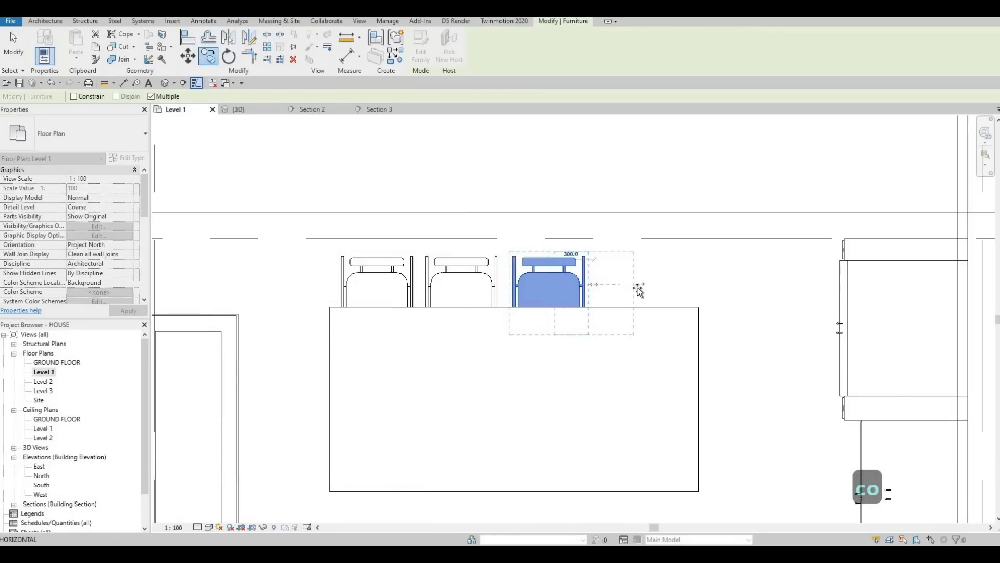
click(620, 330)
key(Escape)
key(Escape)
Step: Select all four chairs and nudge them slightly downward toward the island
scroll(440, 282, down, 2)
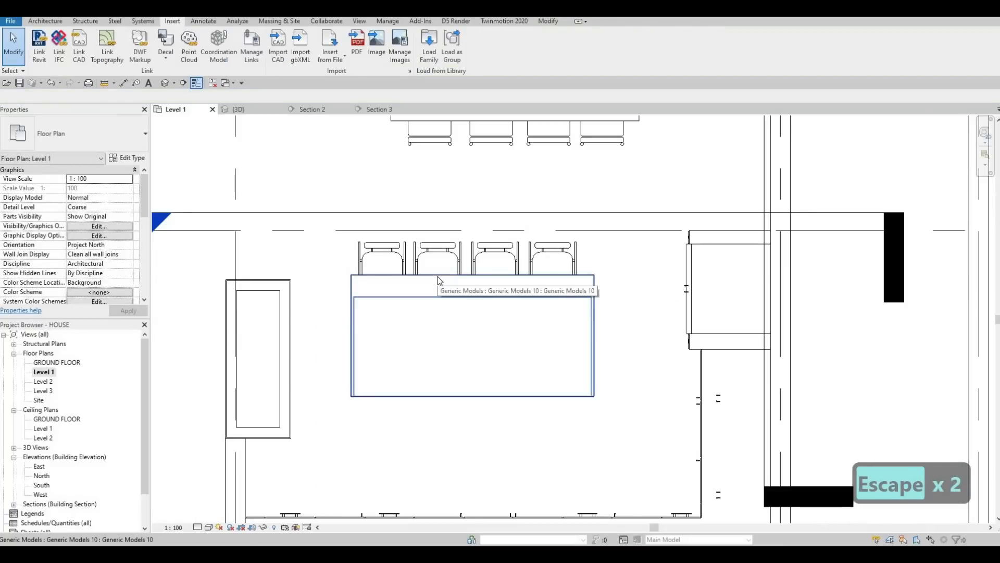
key(Escape)
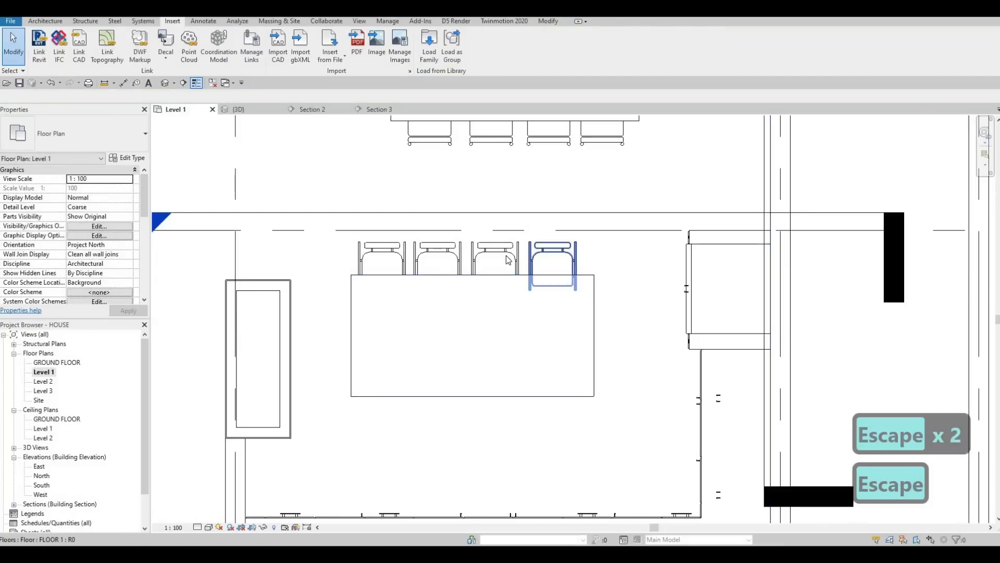
click(552, 257)
ctrl+click(505, 255)
ctrl+click(449, 255)
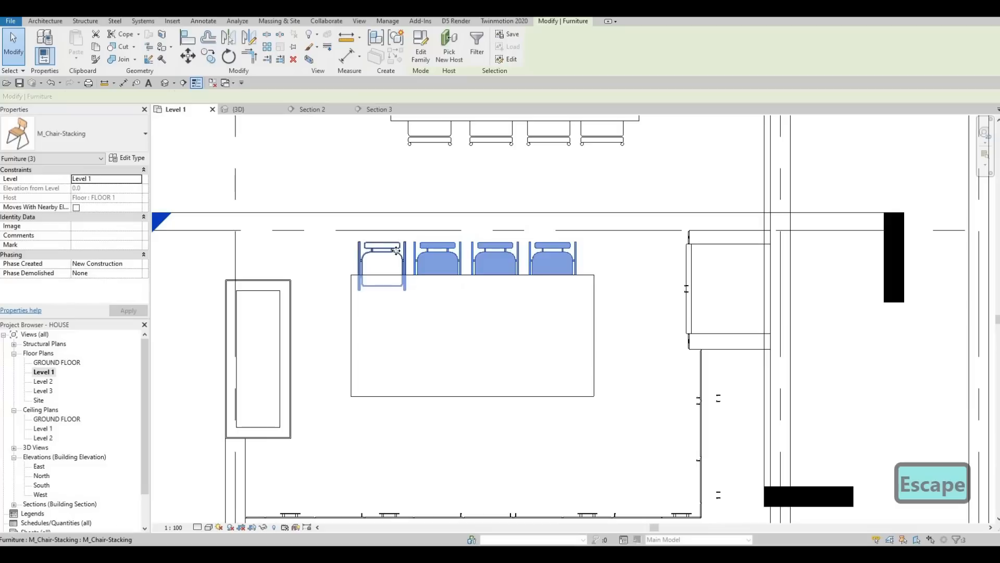
key(Down)
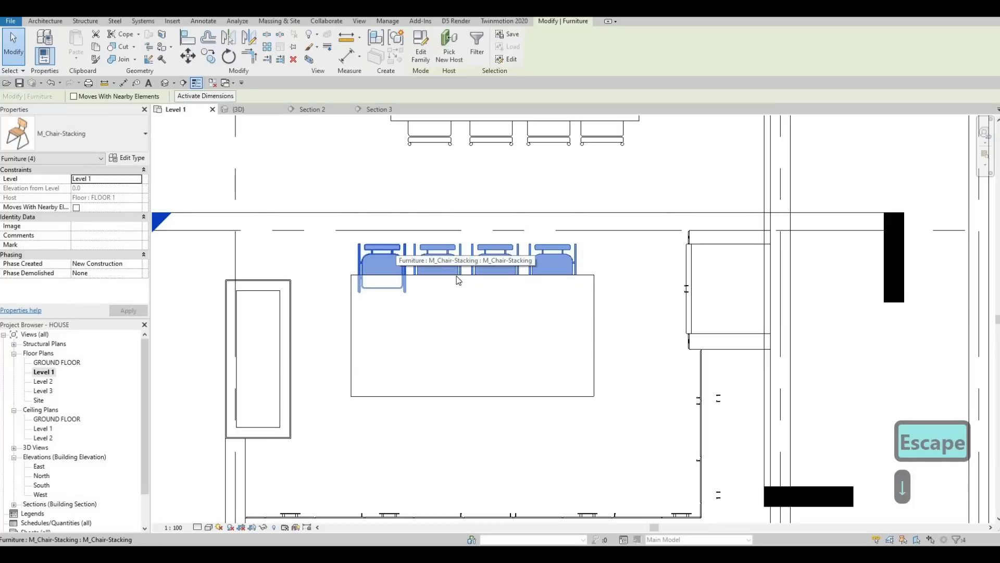
key(Escape)
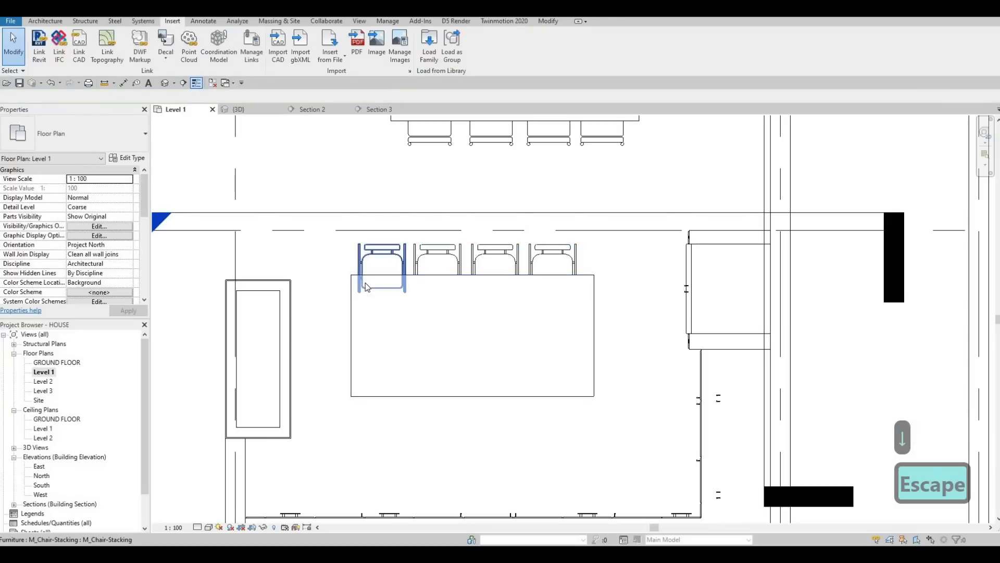
Step: Load the M_Cooktop-Gas-750mm family from the library's Specialty Equipment, Domestic, High-End folder
middle_drag(431, 343, 413, 304)
scroll(414, 303, down, 2)
key(Escape)
key(Escape)
middle_drag(465, 360, 431, 351)
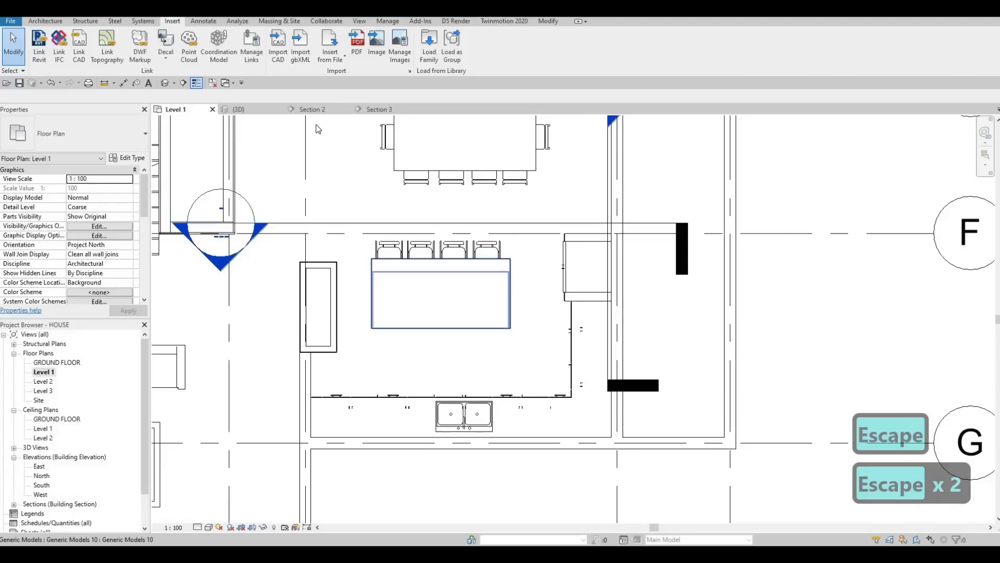
click(429, 46)
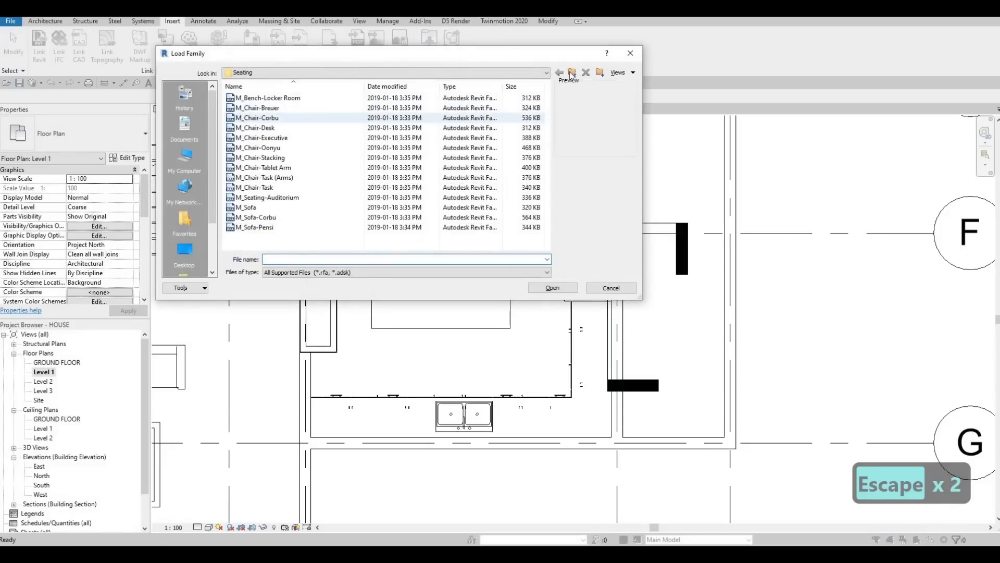
click(572, 74)
click(572, 74)
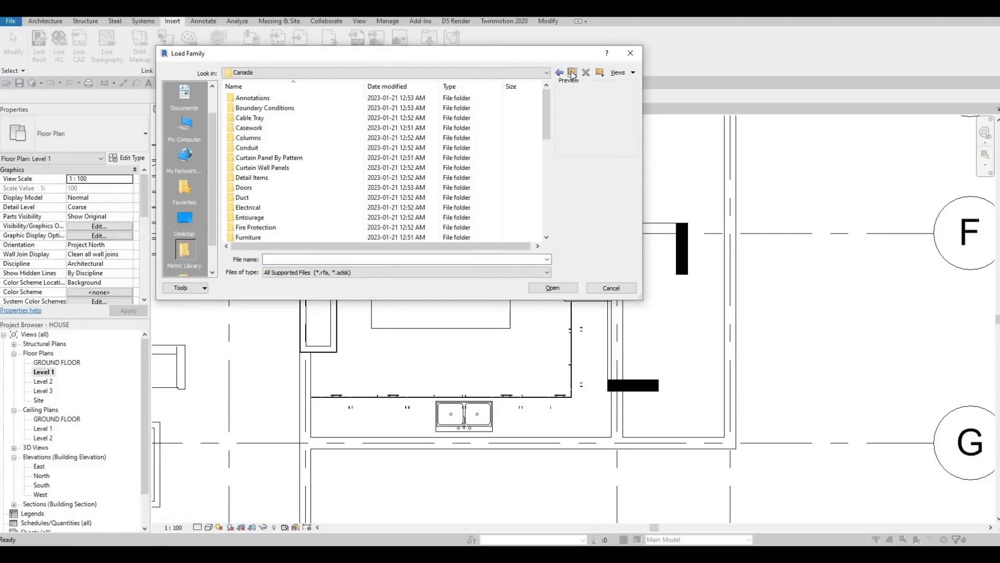
scroll(313, 167, down, 5)
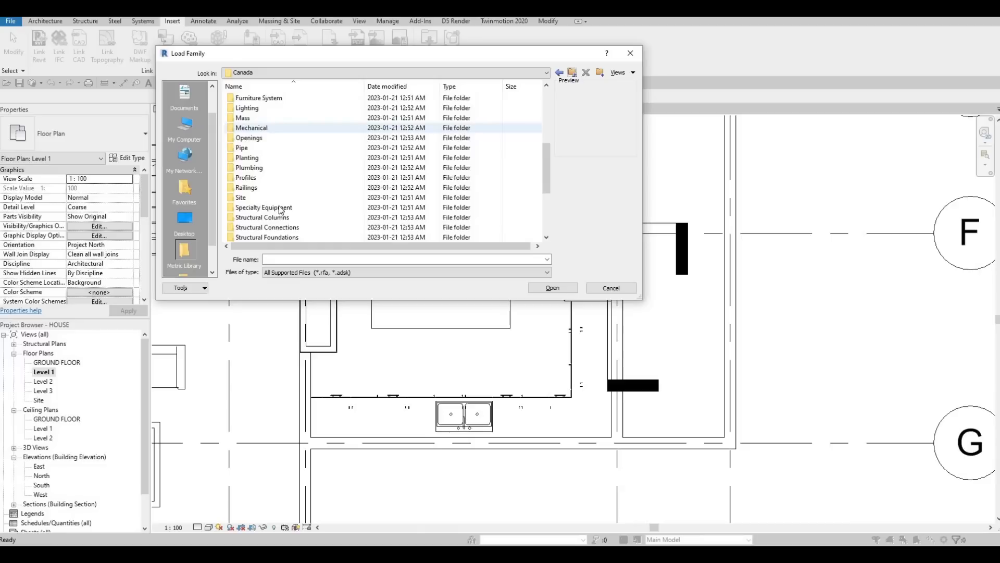
double_click(261, 207)
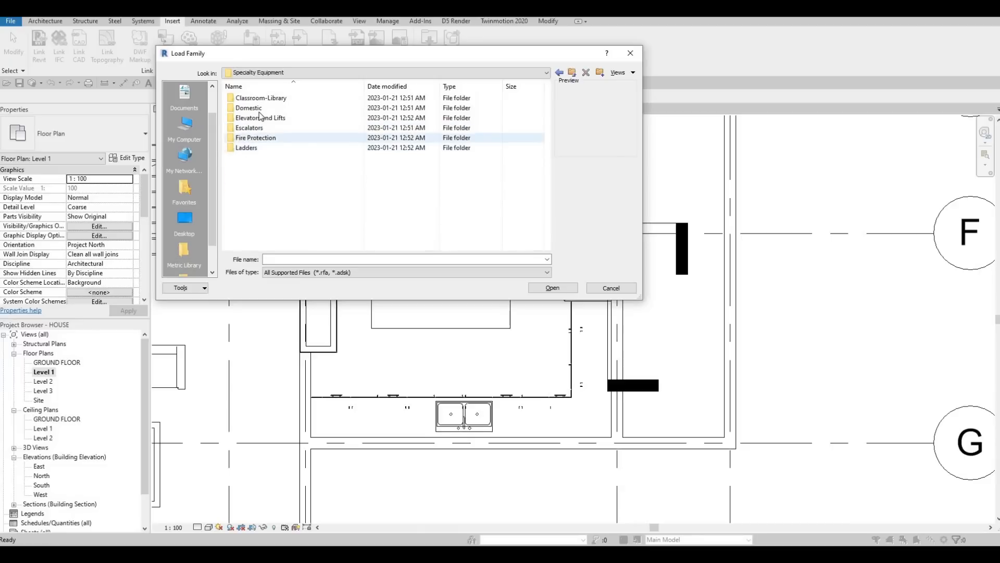
double_click(254, 109)
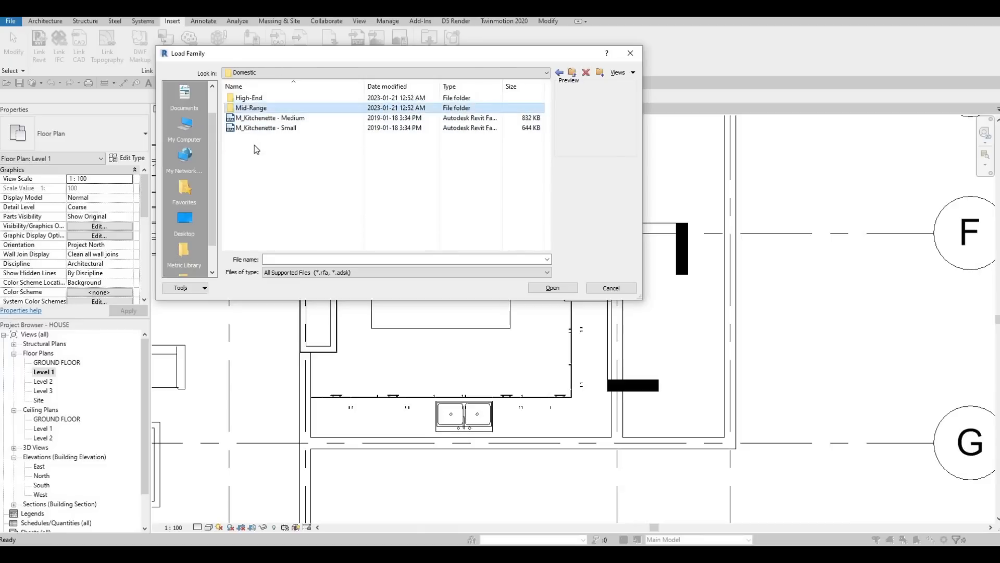
double_click(252, 108)
click(267, 109)
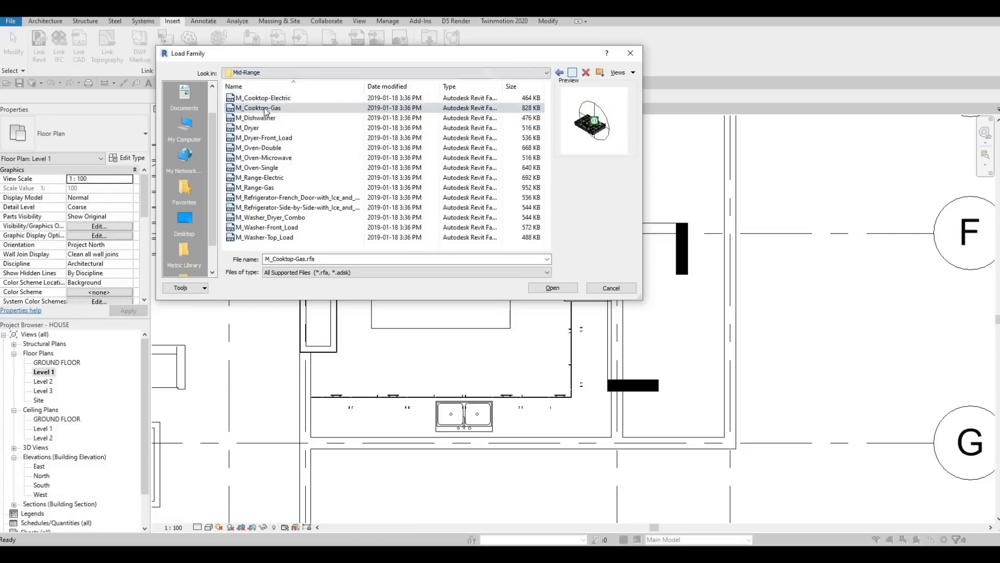
key(BackSpace)
click(262, 98)
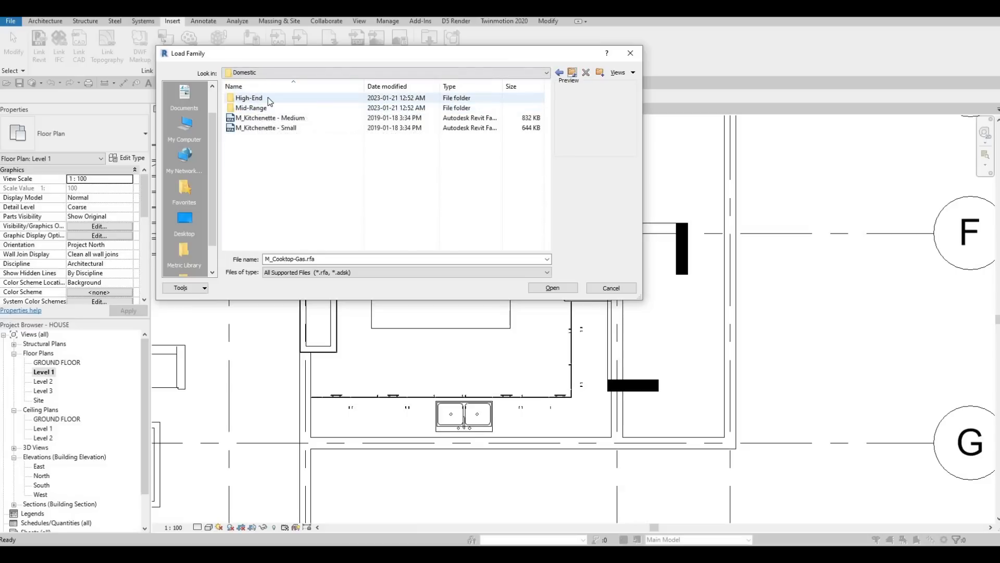
double_click(266, 99)
click(266, 99)
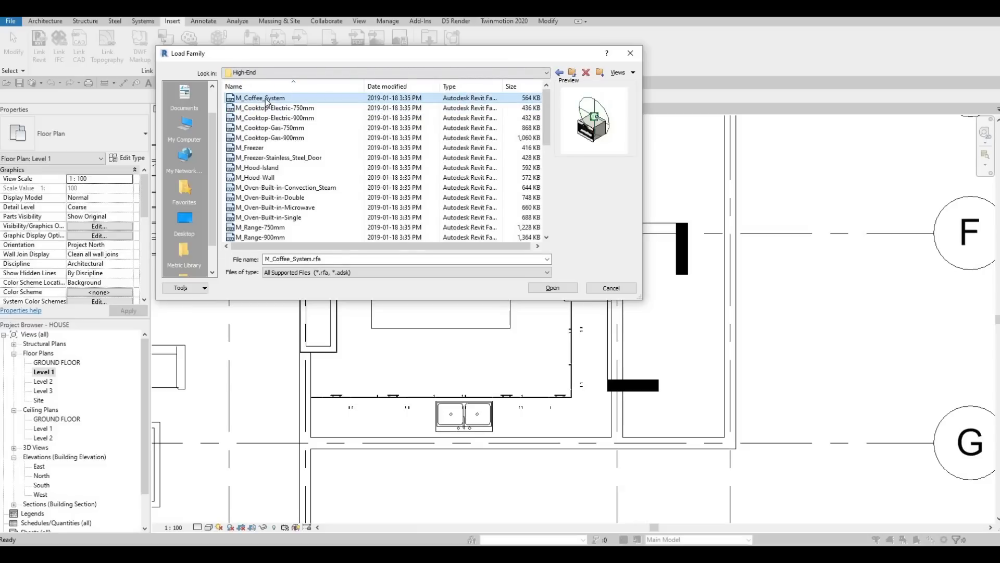
key(Down)
key(Down)
key(Down)
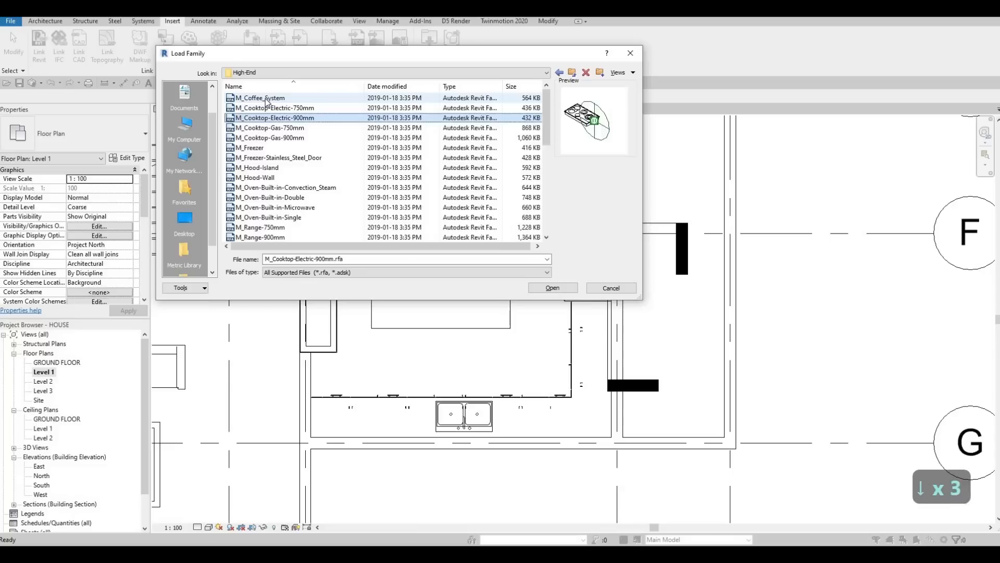
key(Down)
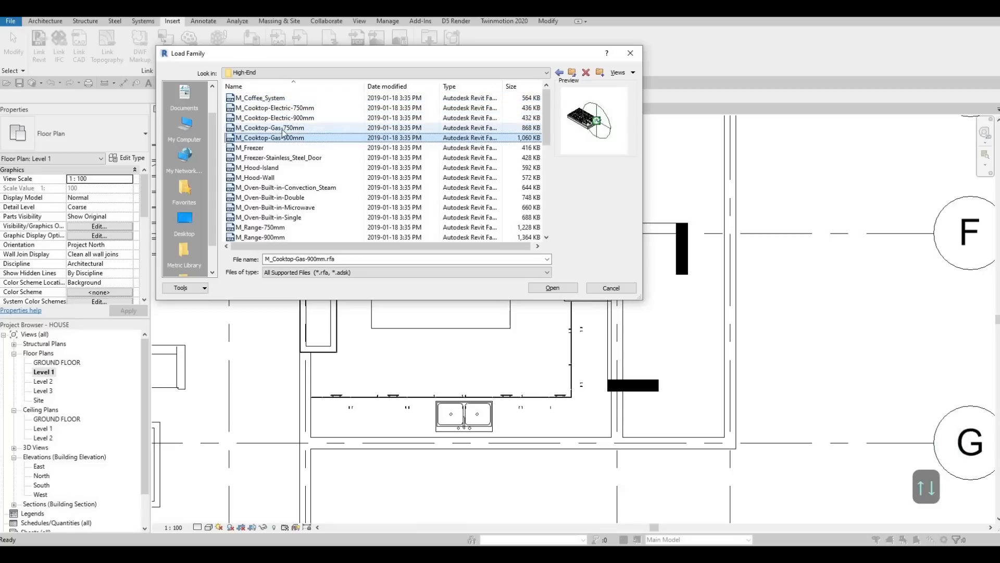
click(549, 289)
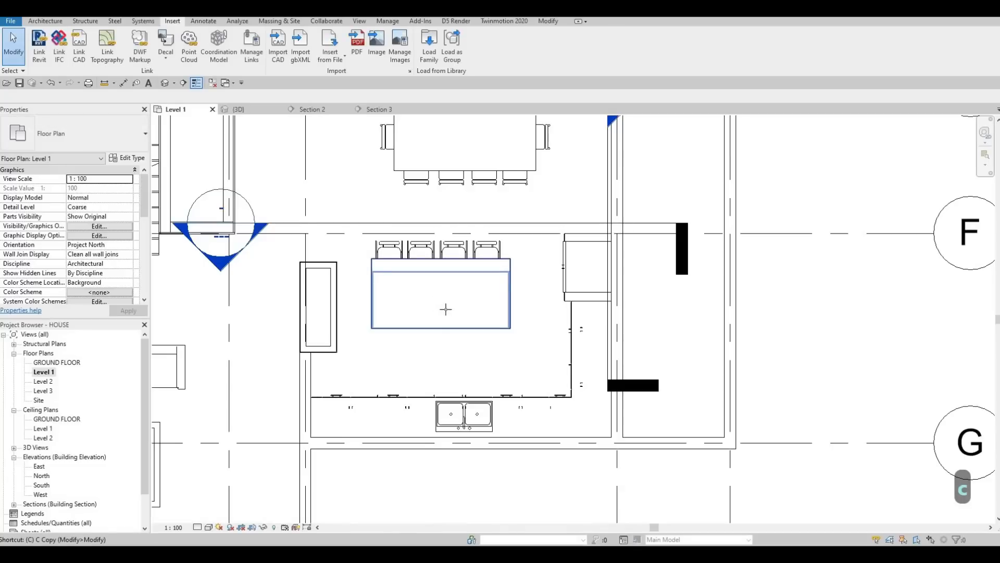
Step: Place the gas cooktop on the island top near its lower long edge
key(m)
scroll(442, 313, up, 5)
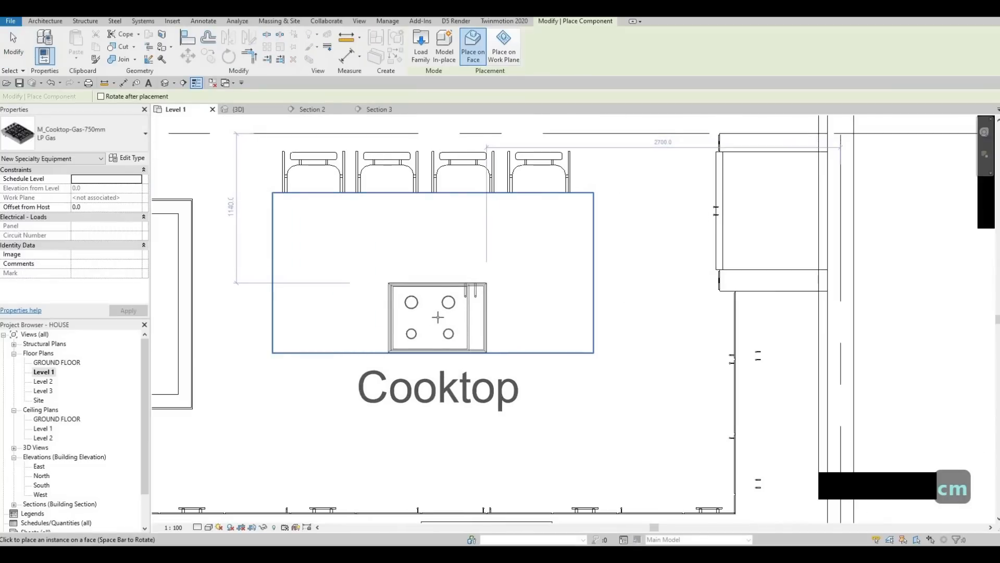
click(447, 324)
key(Escape)
key(Escape)
key(Escape)
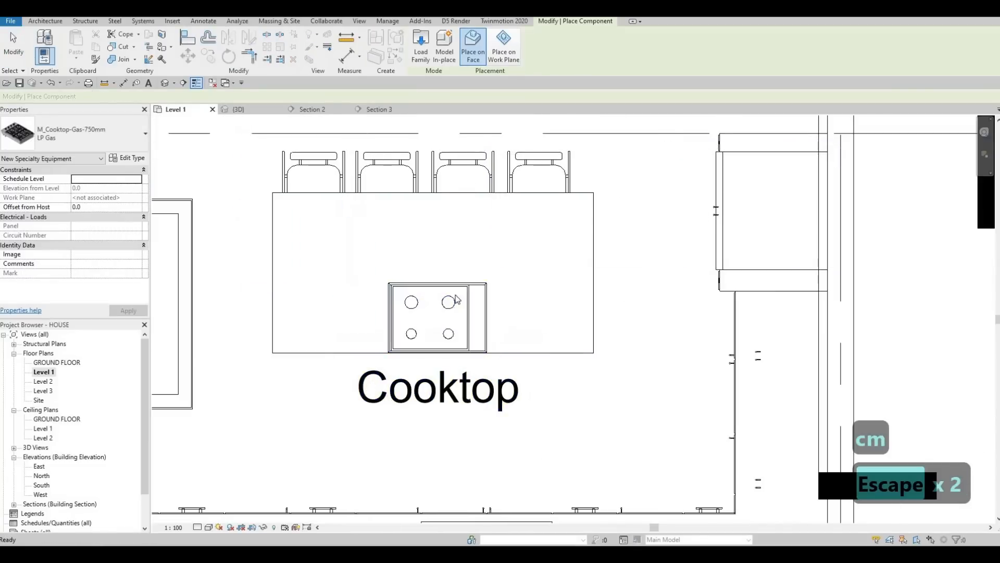
Step: Turn off Show Label in the cooktop's type properties
click(432, 318)
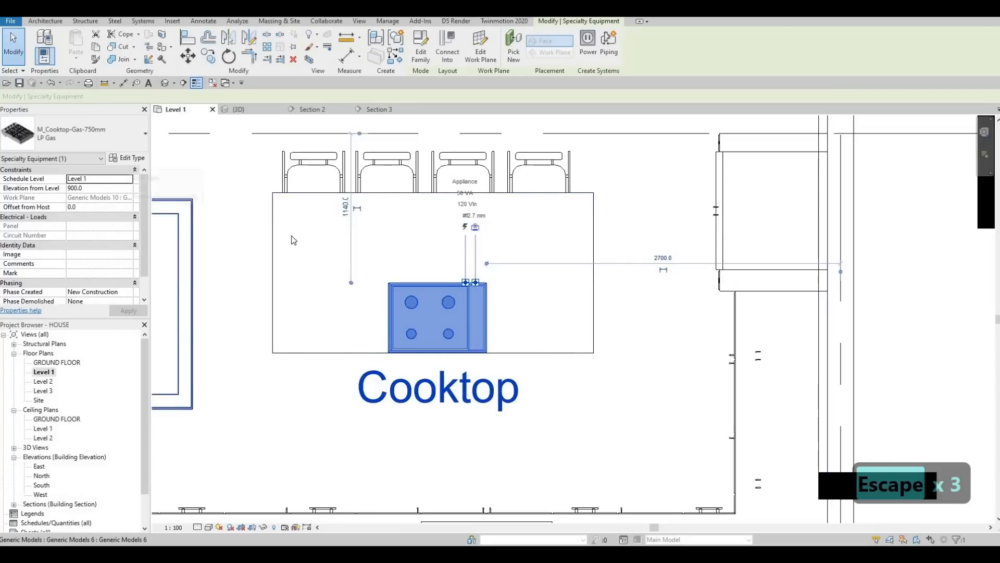
click(128, 158)
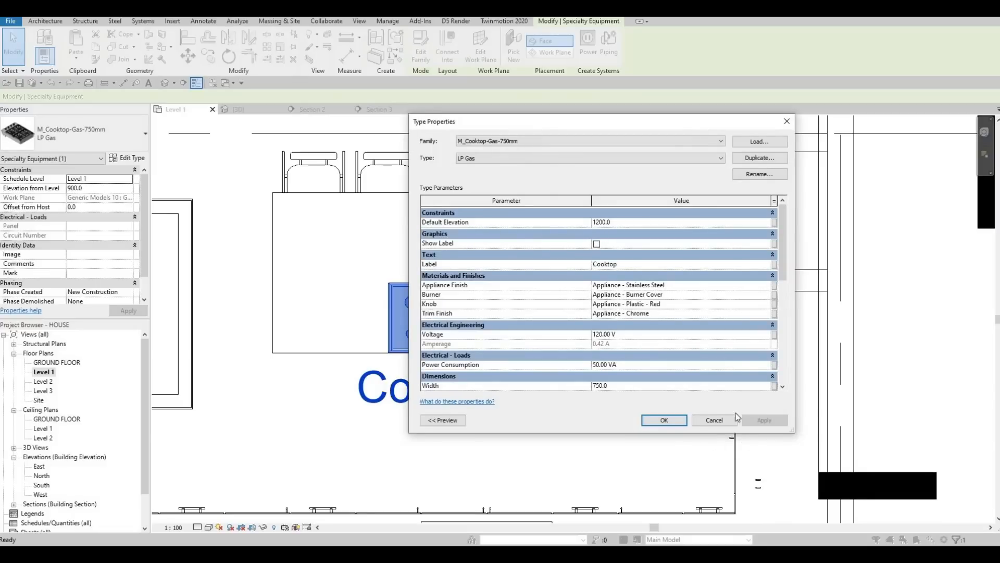
click(763, 420)
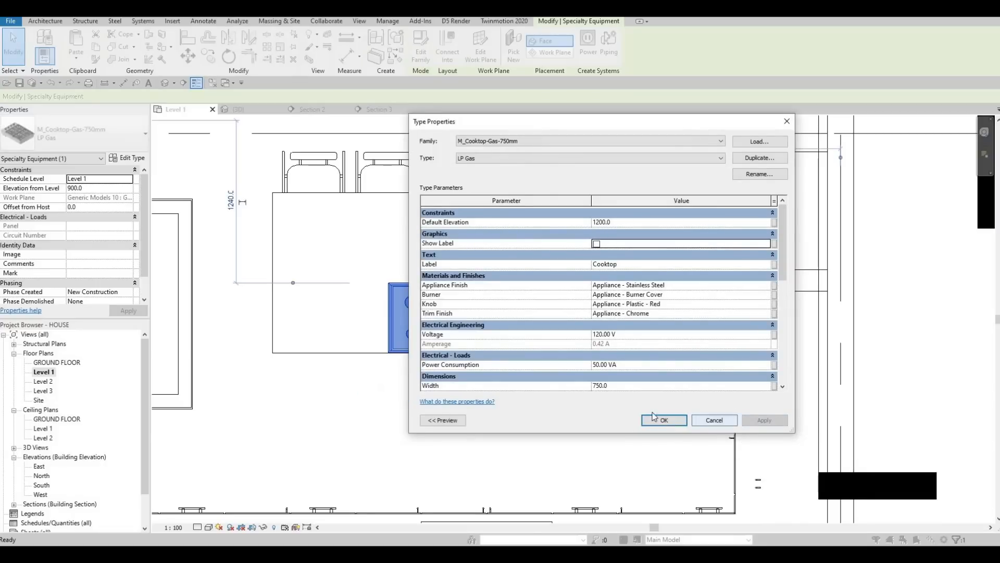
key(Return)
Step: Inspect the island, chairs and cooktop in the 3D view and in Section 2
click(239, 111)
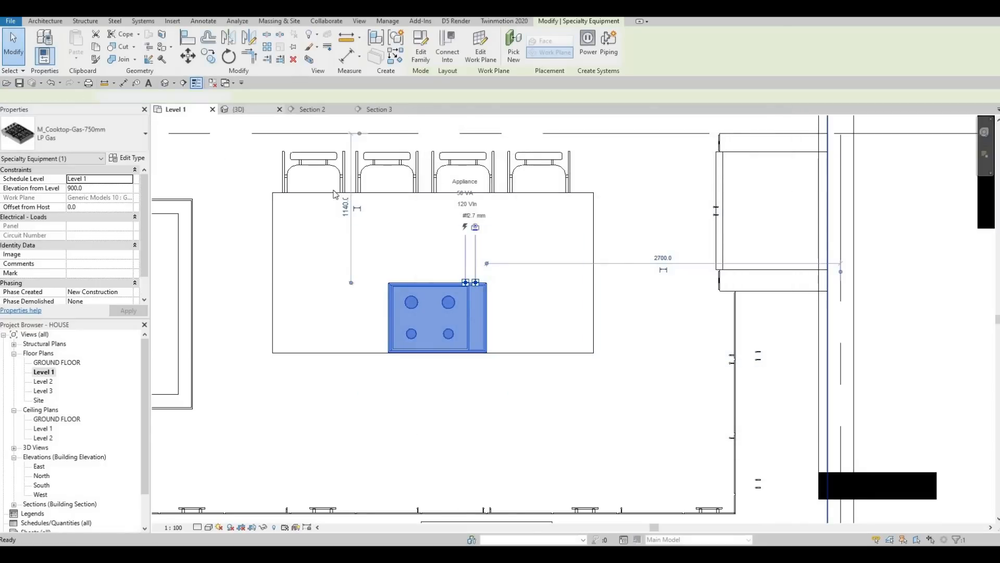
key(Escape)
key(Escape)
scroll(450, 258, up, 4)
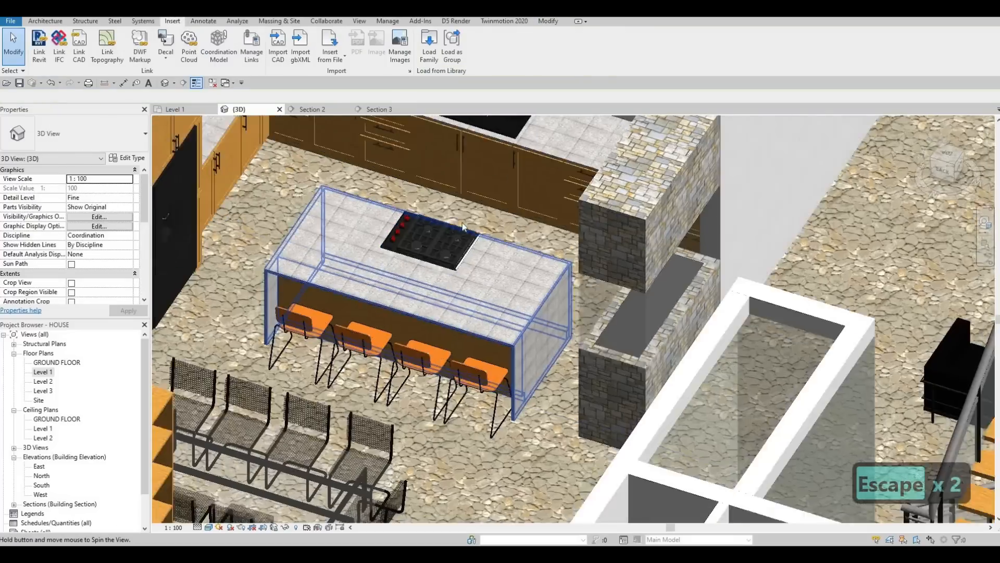
scroll(450, 259, up, 4)
click(458, 252)
shift+middle_drag(336, 283, 323, 108)
click(314, 109)
scroll(422, 289, down, 8)
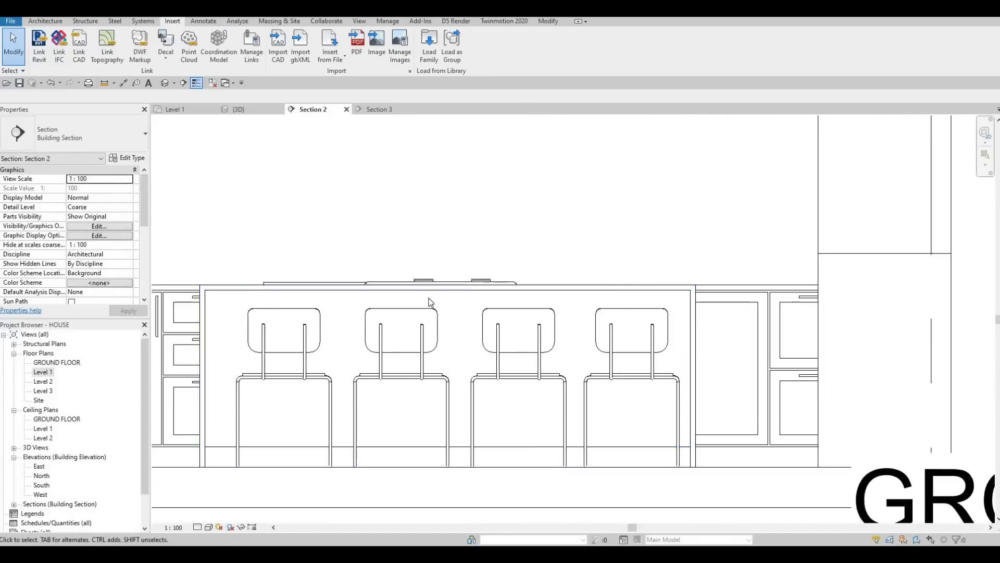
scroll(430, 302, up, 3)
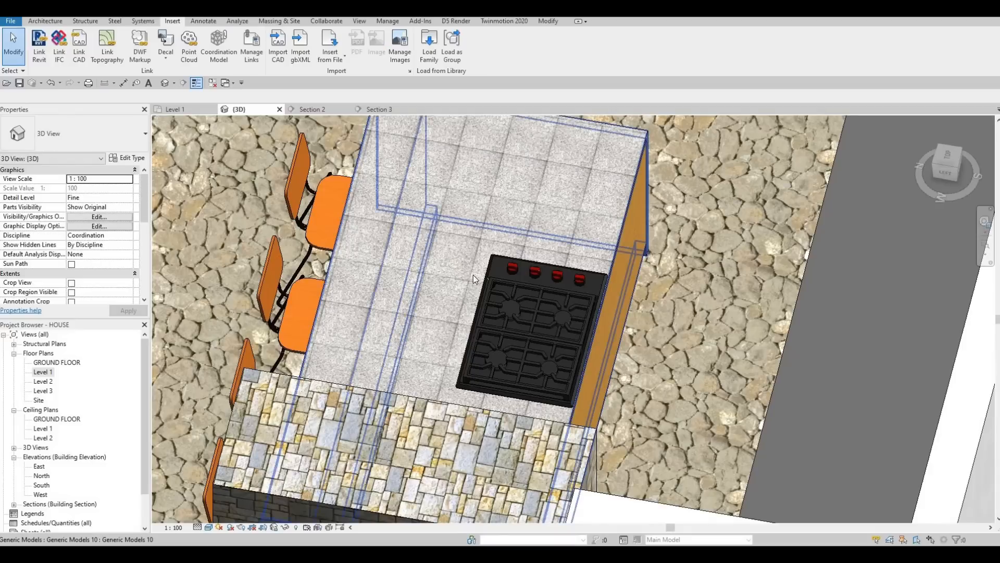
shift+middle_drag(479, 292, 349, 182)
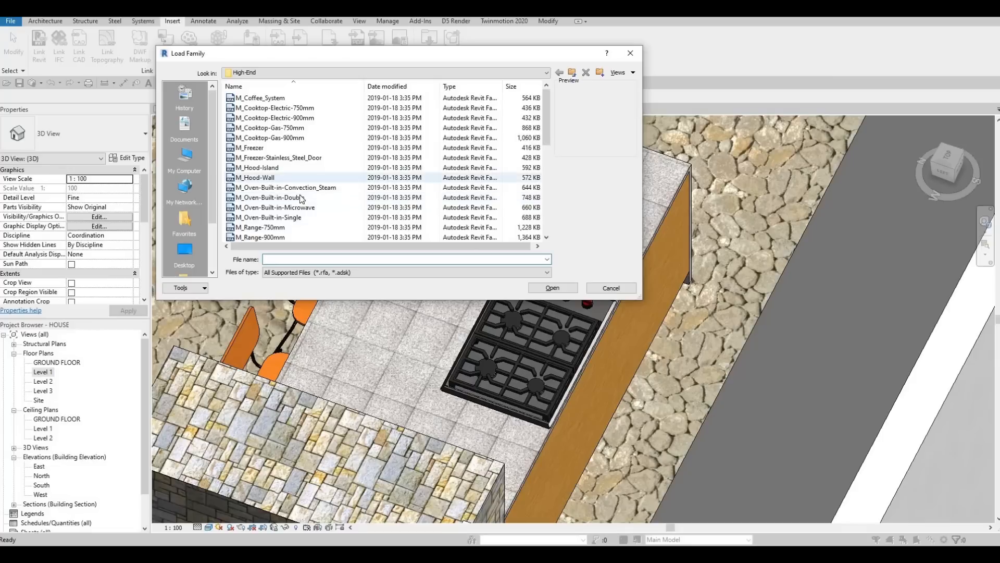
Step: Load the M_Hood-Island family from the library's High-End folder
click(269, 169)
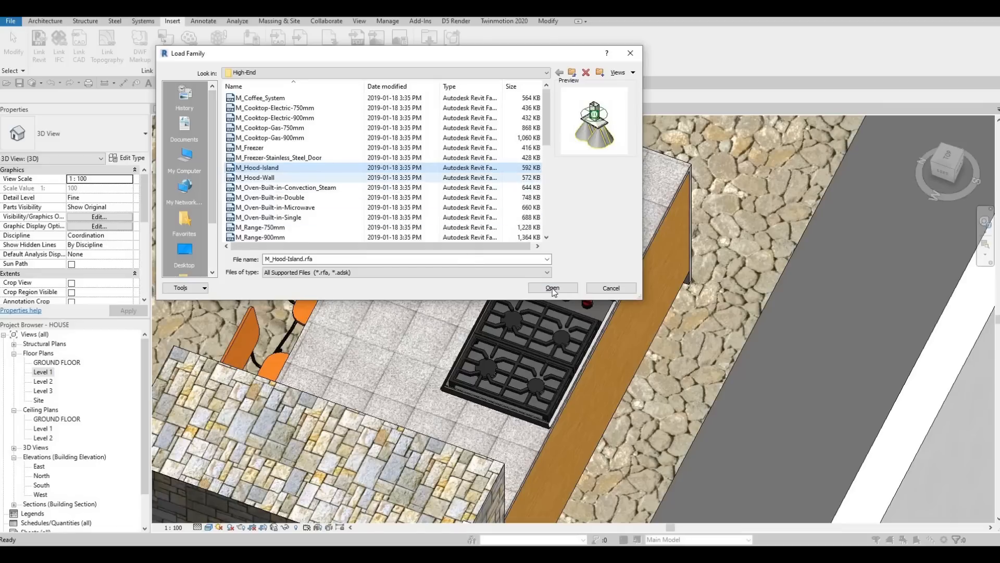
click(532, 287)
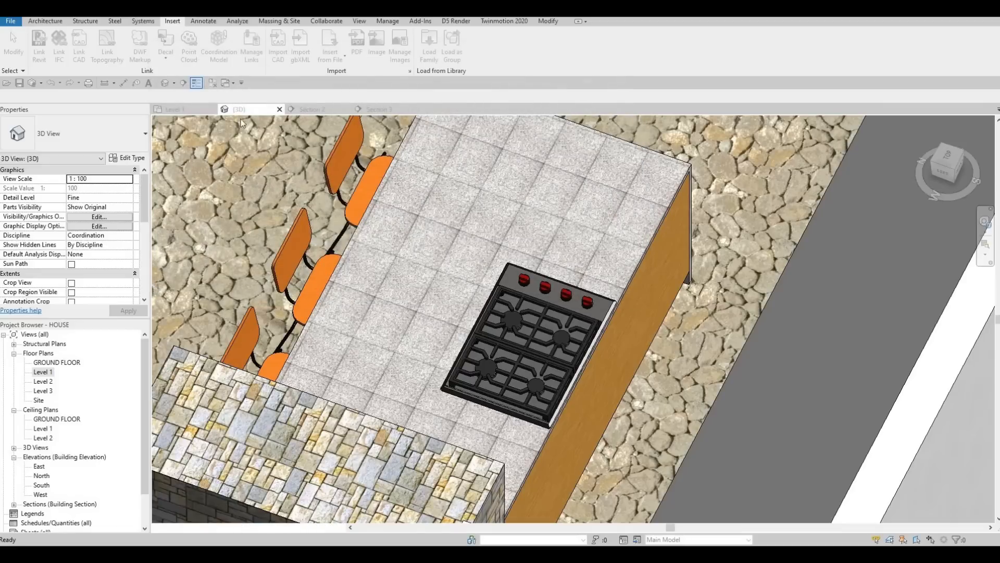
Step: Place the island hood in the Level 1 plan centred over the gas cooktop
click(193, 111)
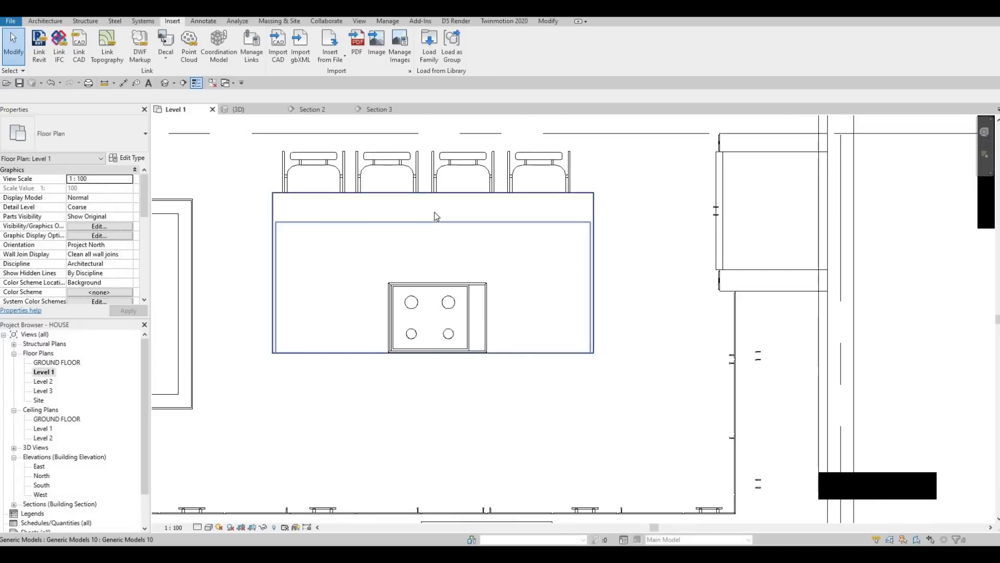
key(m)
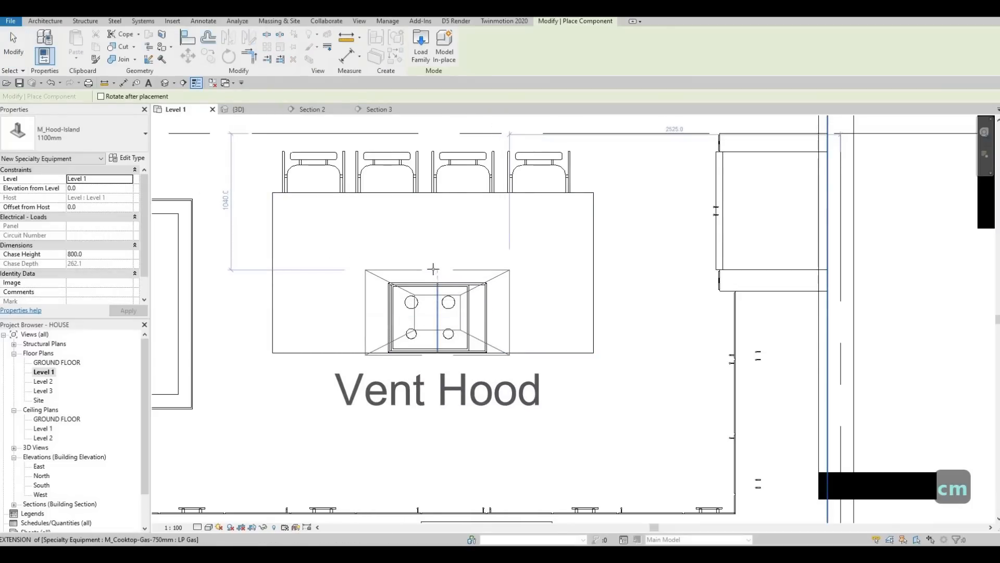
click(439, 295)
key(Escape)
key(Escape)
key(Escape)
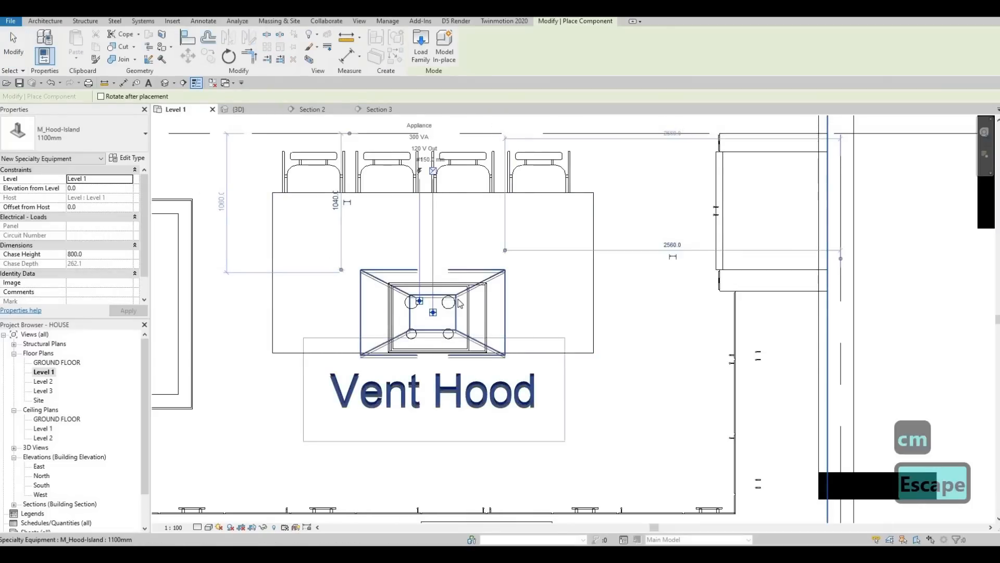
Step: Select the island hood and review its type properties
click(439, 295)
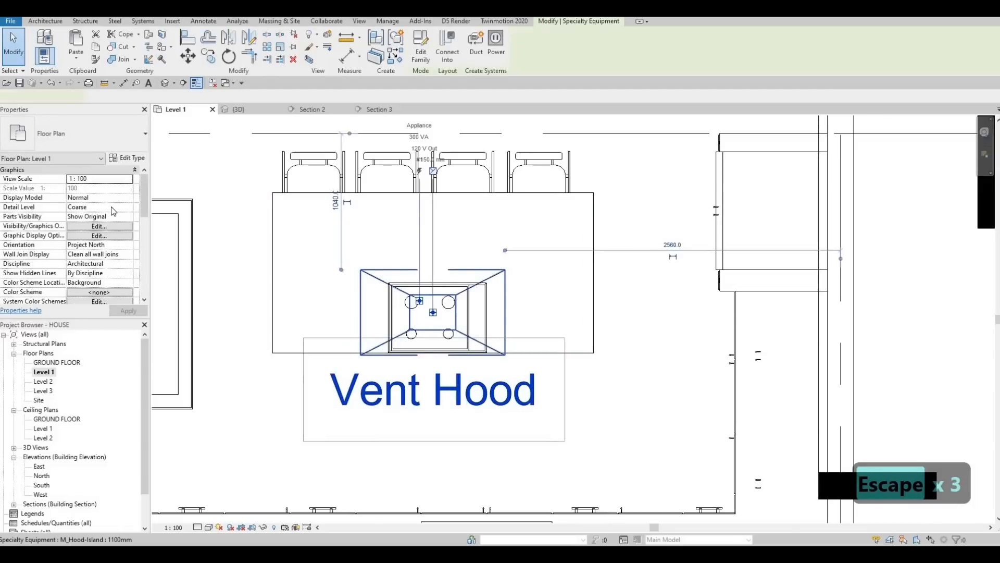
click(127, 157)
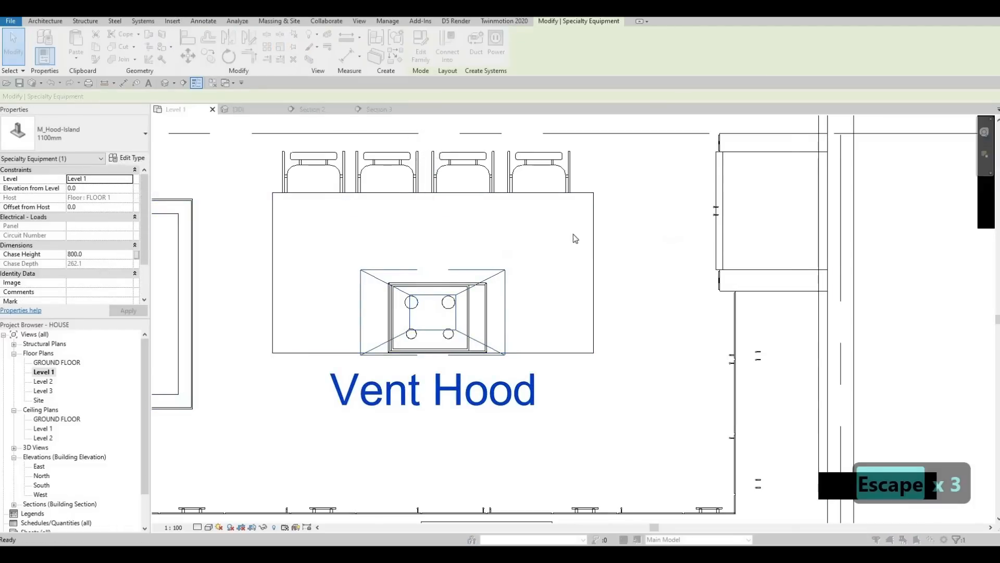
click(764, 420)
key(Return)
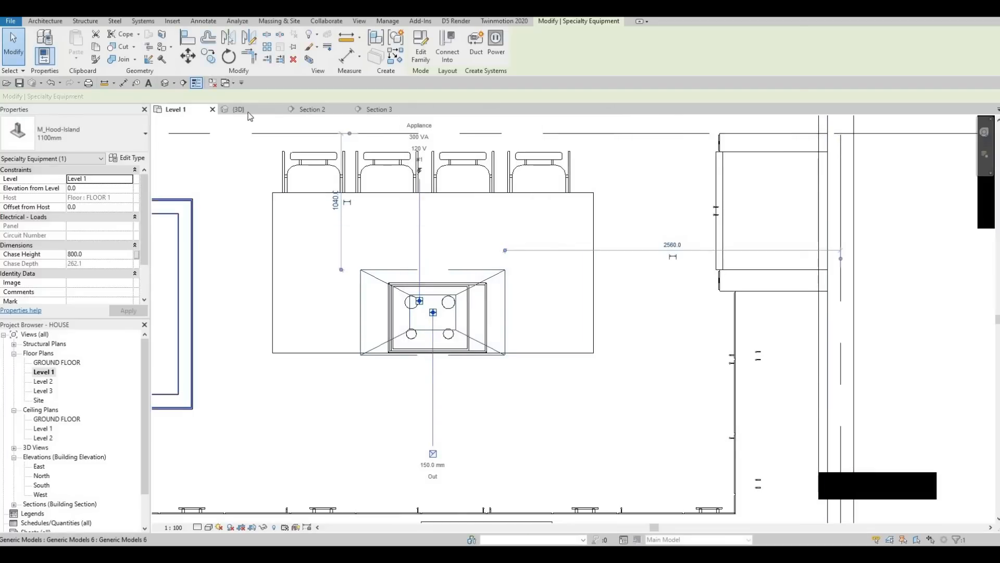
Step: Move the island hood up about 1800 mm above the island in Section 2
click(313, 110)
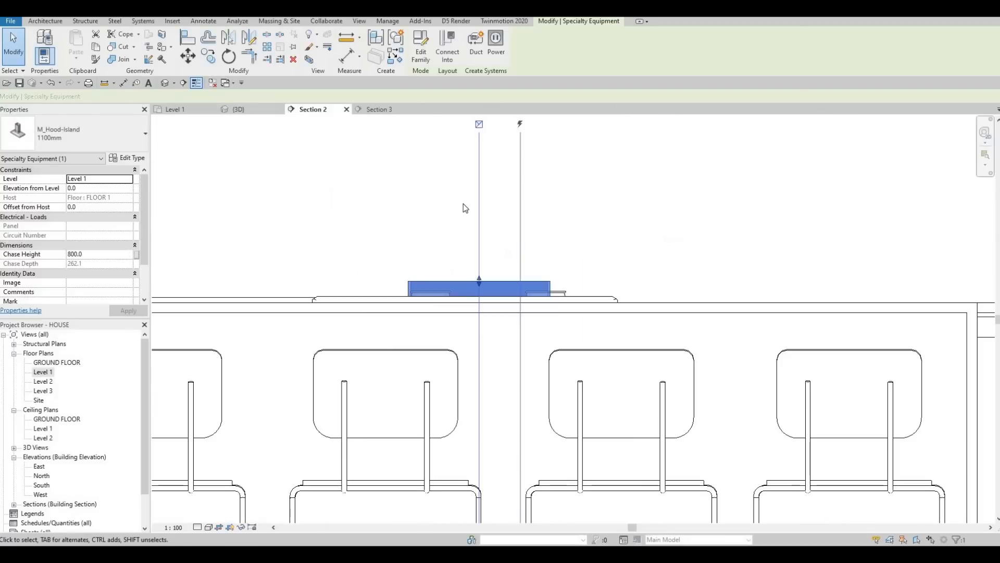
scroll(464, 211, down, 4)
key(m)
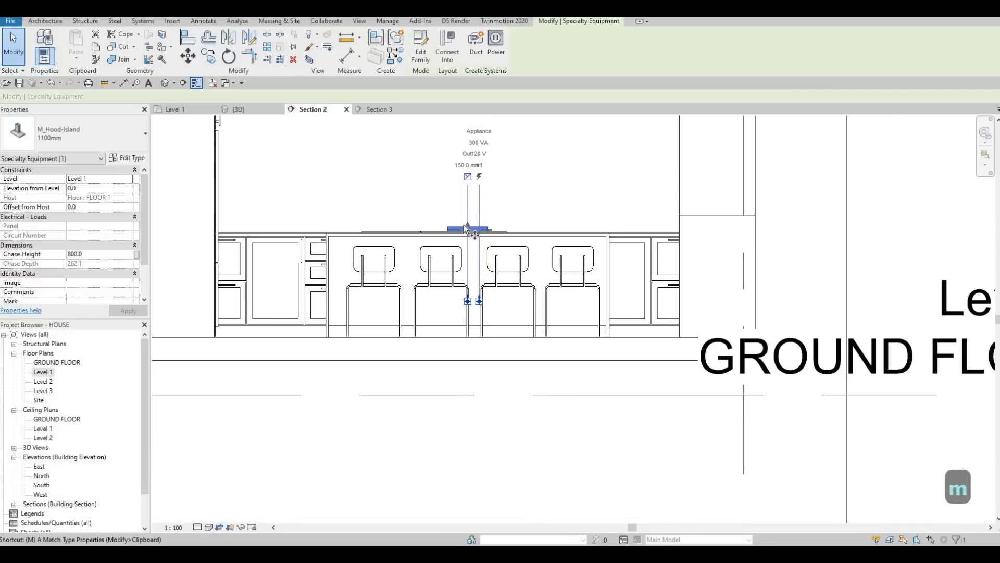
middle_drag(466, 176, 457, 319)
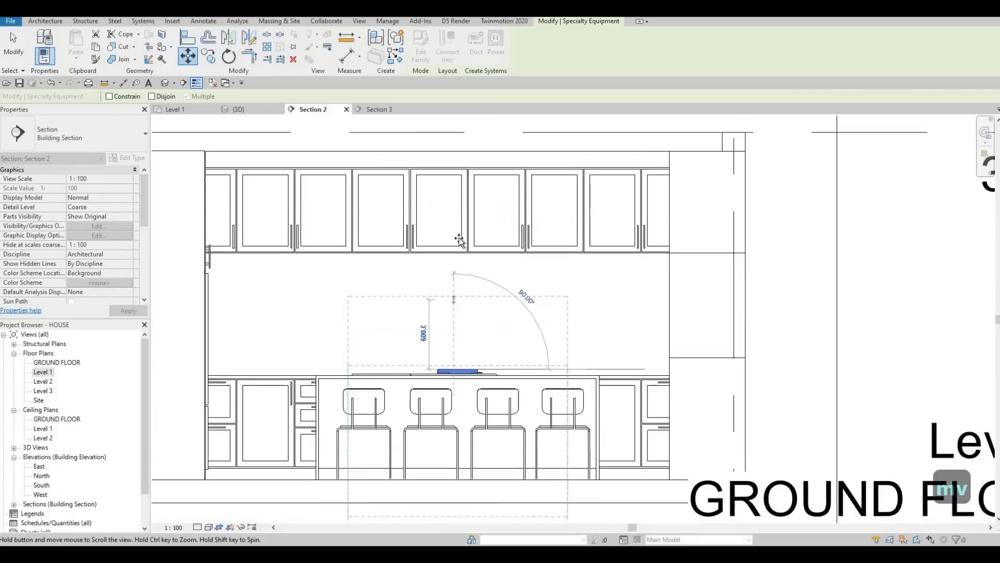
scroll(453, 180, up, 1)
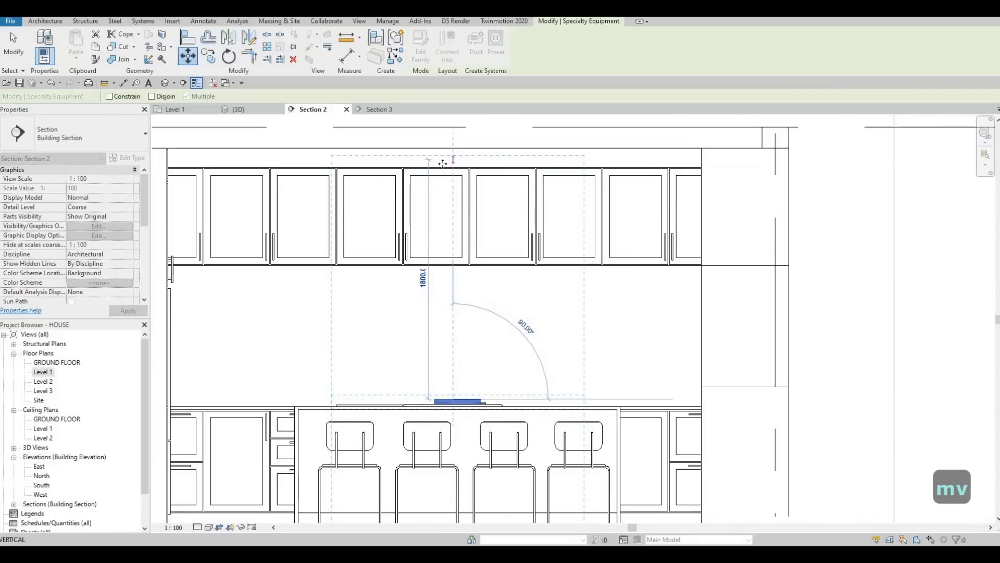
click(442, 164)
scroll(442, 166, down, 1)
key(Escape)
key(Escape)
Step: Nudge the hood down until its elevation from level is 1680 mm
click(457, 255)
key(Down)
key(Down)
key(Down)
key(Down)
key(Down)
key(Down)
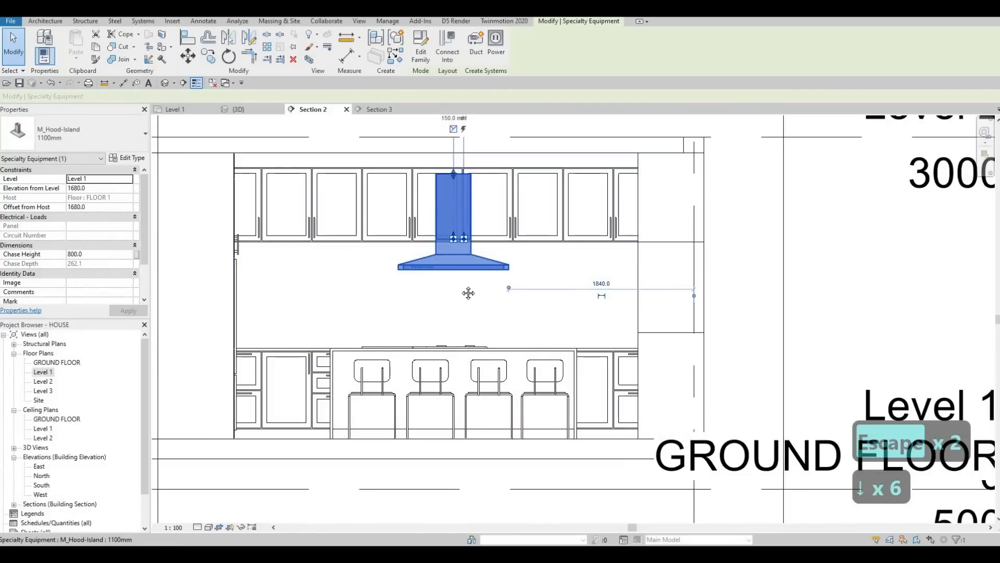
Step: Stretch the hood's chase up to the top of the wall cabinets, about 1008 mm high
middle_drag(457, 246, 446, 313)
drag(442, 226, 442, 218)
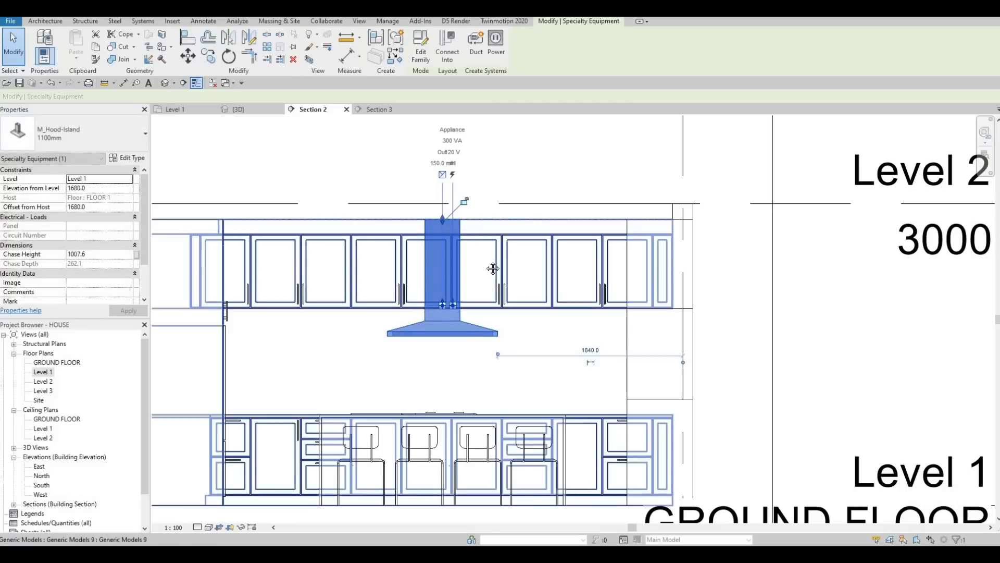
key(Escape)
key(Escape)
Step: Inspect the hood, cooktop and island in the 3D view
middle_drag(202, 201, 236, 101)
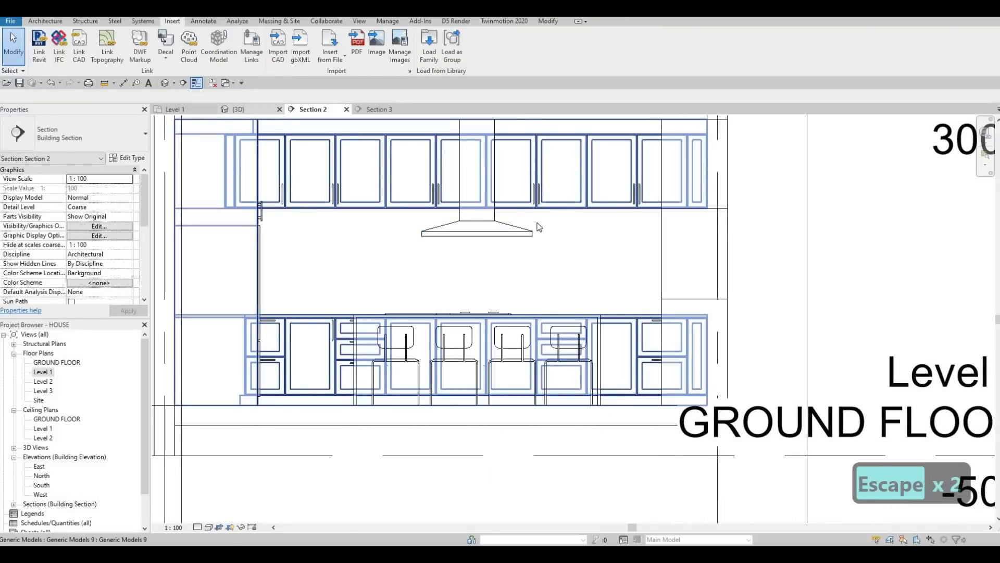
click(239, 109)
scroll(483, 249, down, 4)
shift+middle_drag(615, 203, 468, 311)
key(Escape)
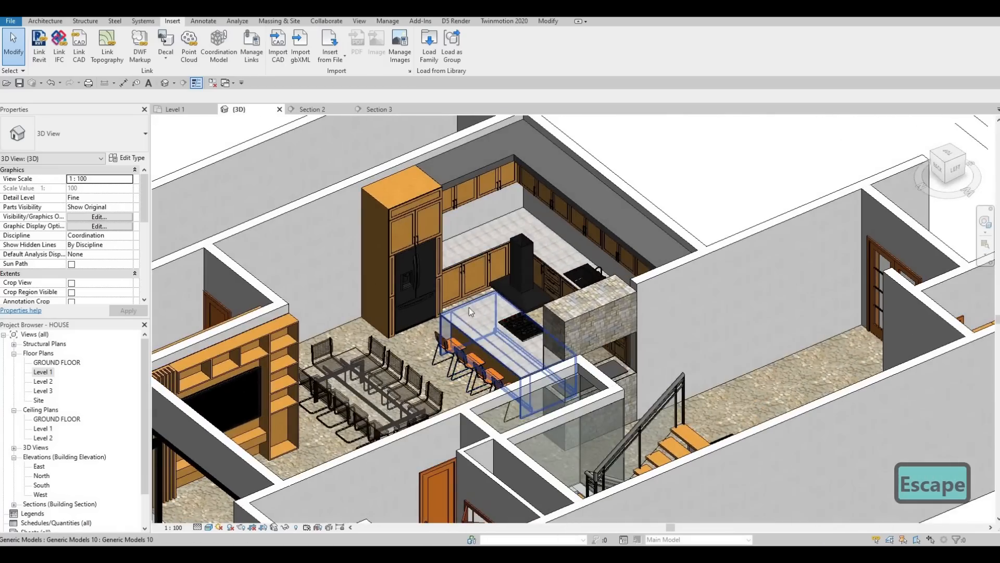
scroll(469, 307, up, 8)
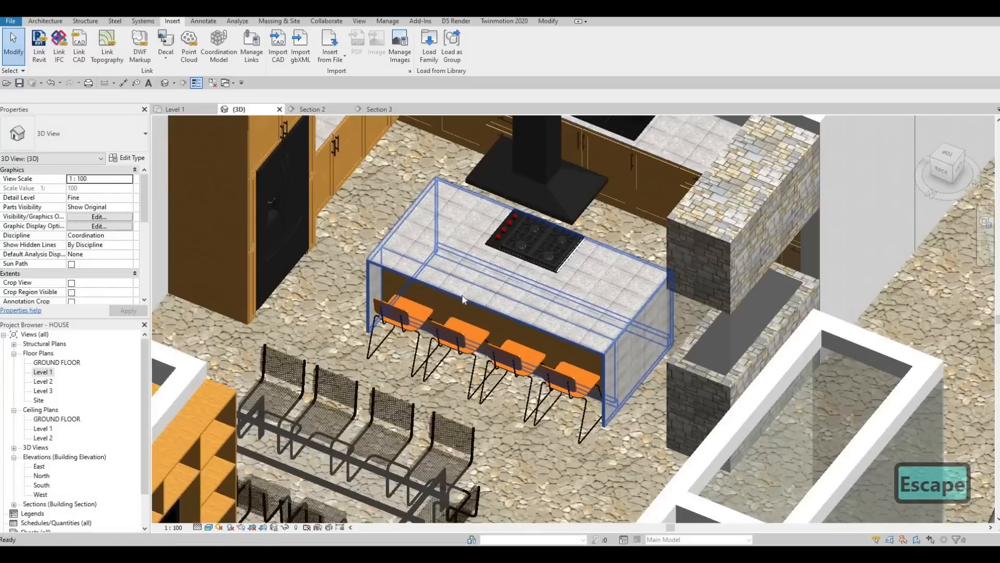
scroll(466, 300, up, 2)
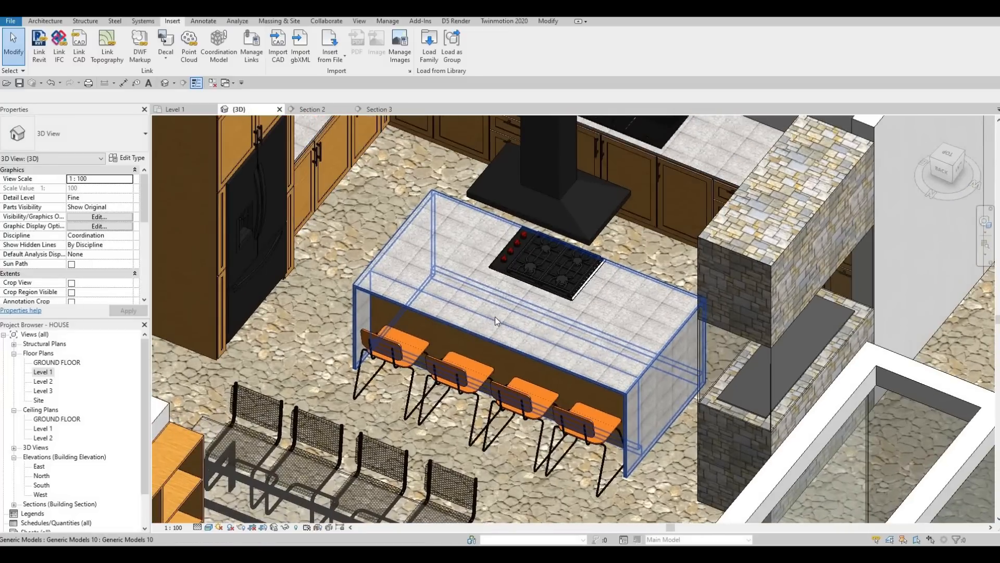
shift+middle_drag(495, 316, 401, 414)
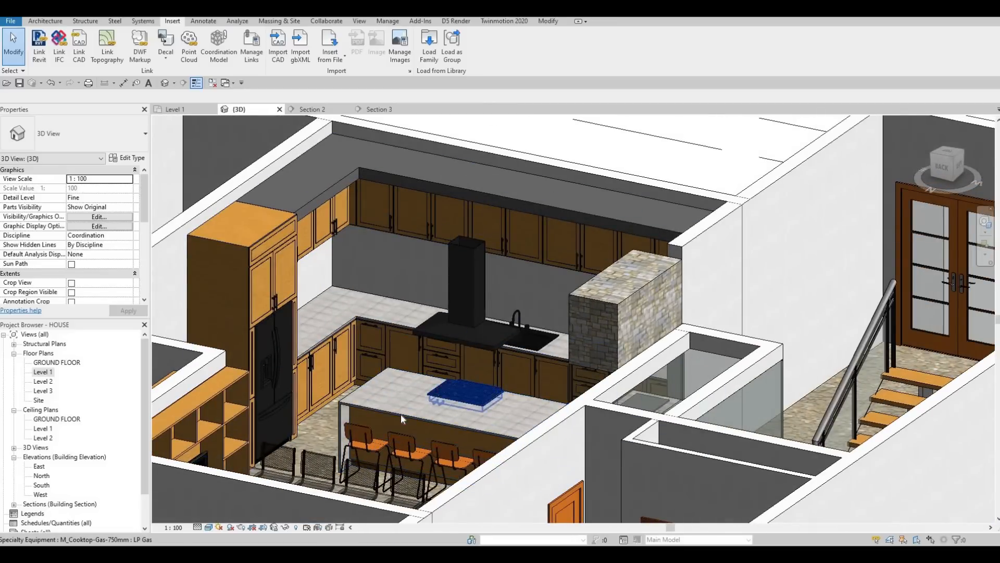